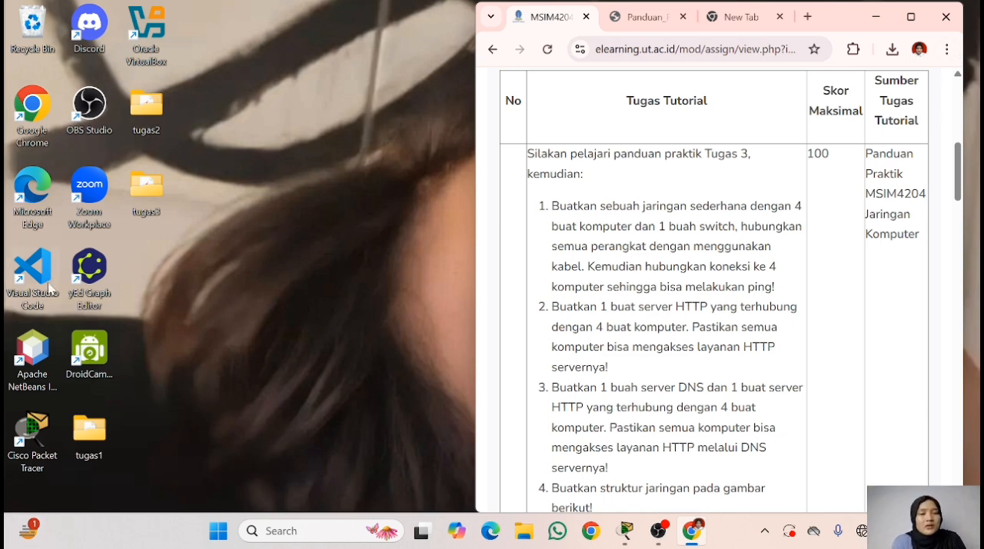
- Switch to Cisco Packet Tracer and place four PCs in the logical workspace, two on each side of an open centre
{"action": "scroll", "coordinate": [648, 394], "scroll_direction": "down", "scroll_amount": 2}
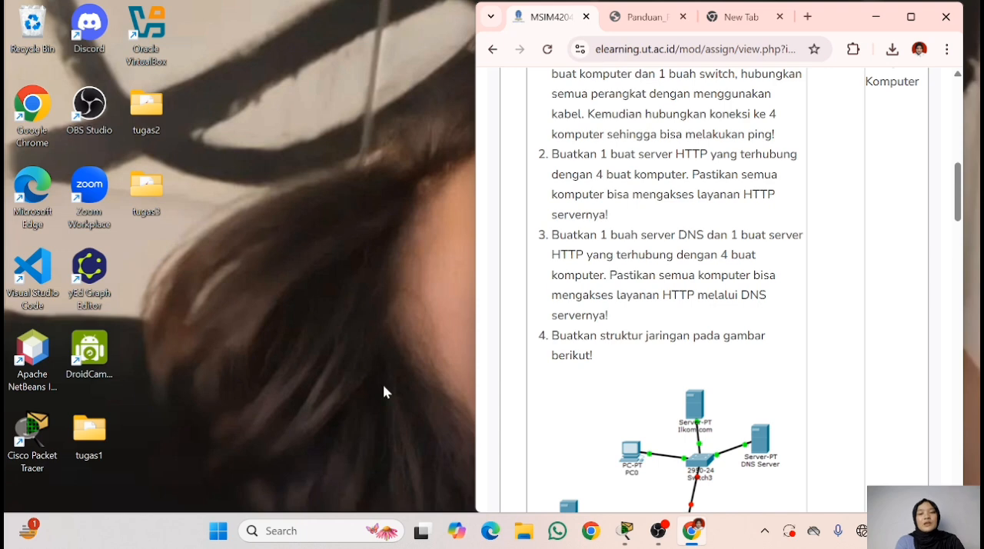
{"action": "left_click", "coordinate": [627, 529]}
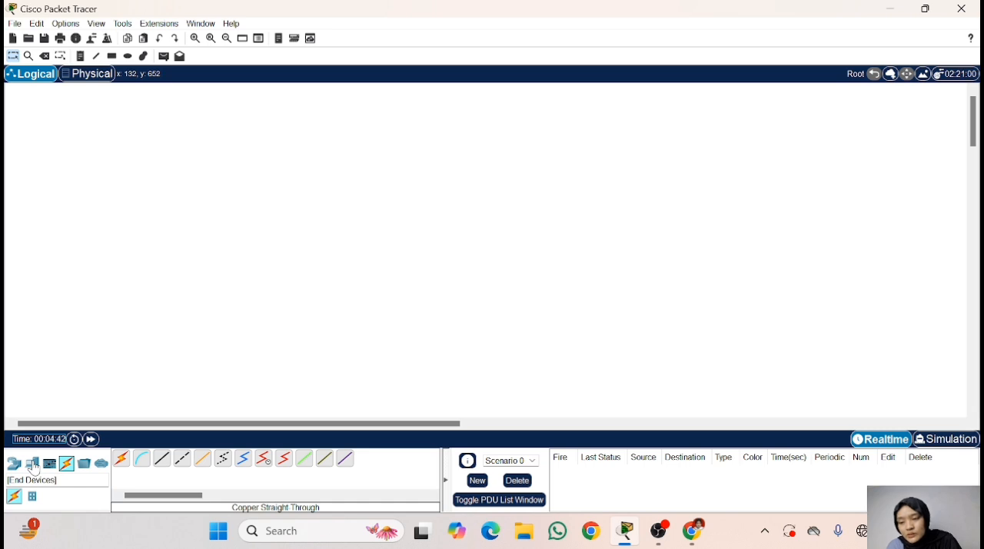
{"action": "left_click", "coordinate": [33, 467]}
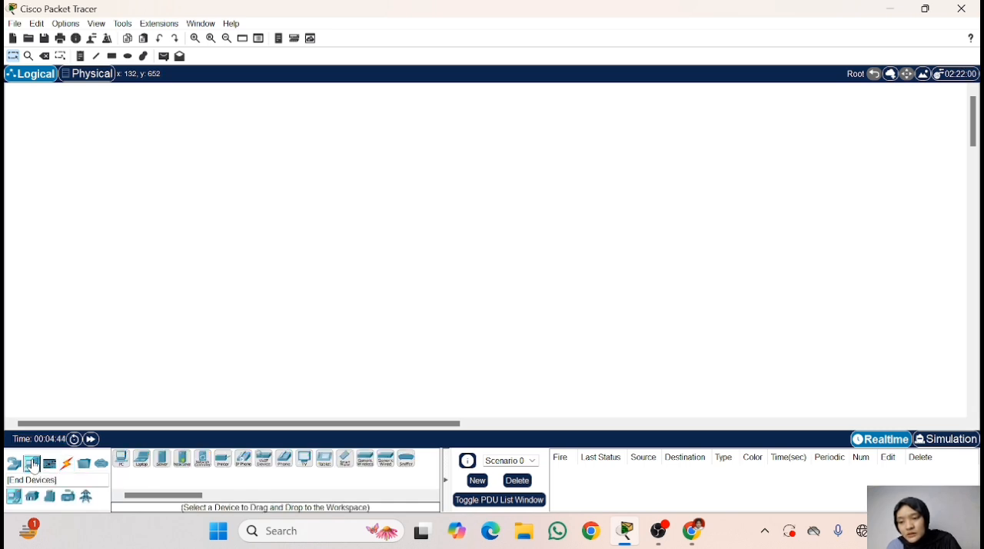
{"action": "left_click", "coordinate": [122, 459]}
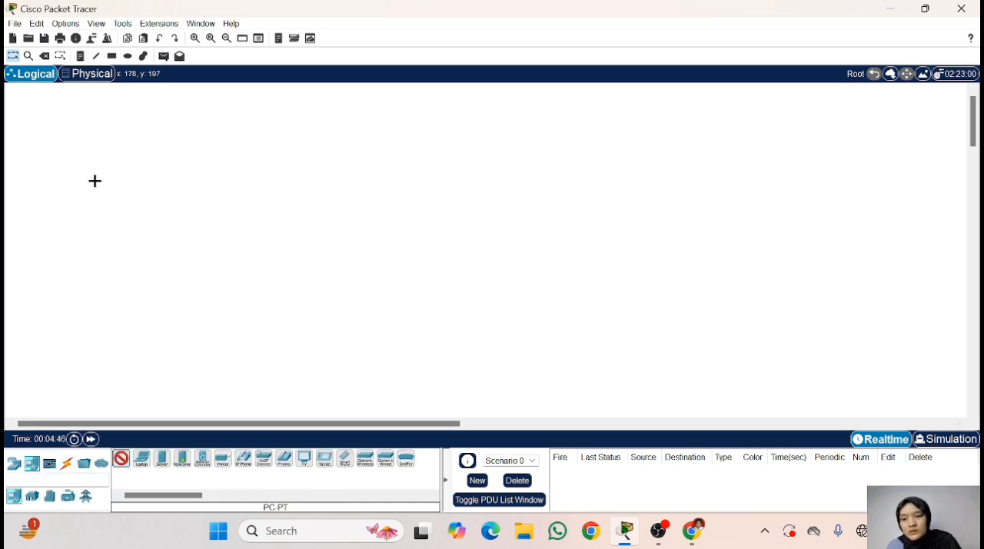
{"action": "left_click", "coordinate": [90, 152]}
{"action": "left_click", "coordinate": [123, 459]}
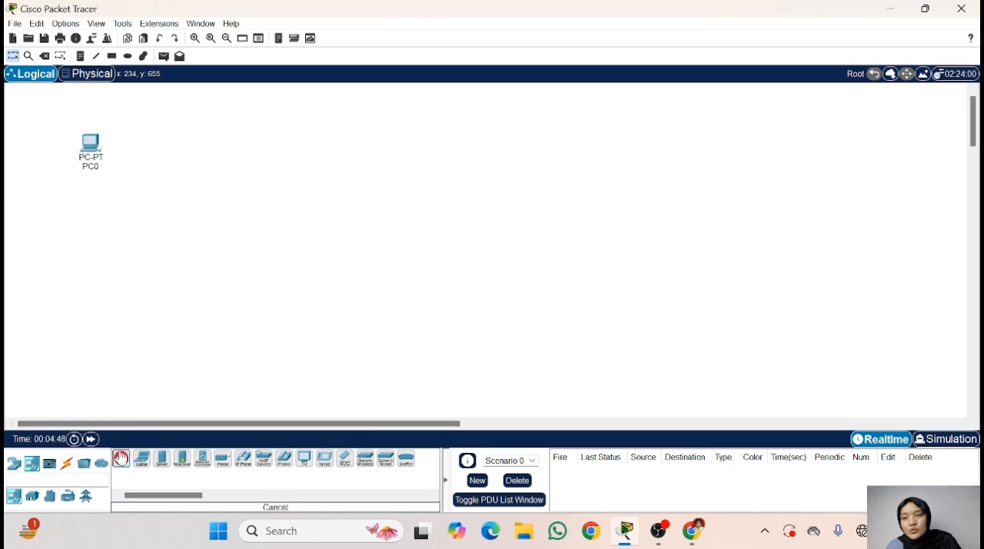
{"action": "left_click", "coordinate": [105, 212]}
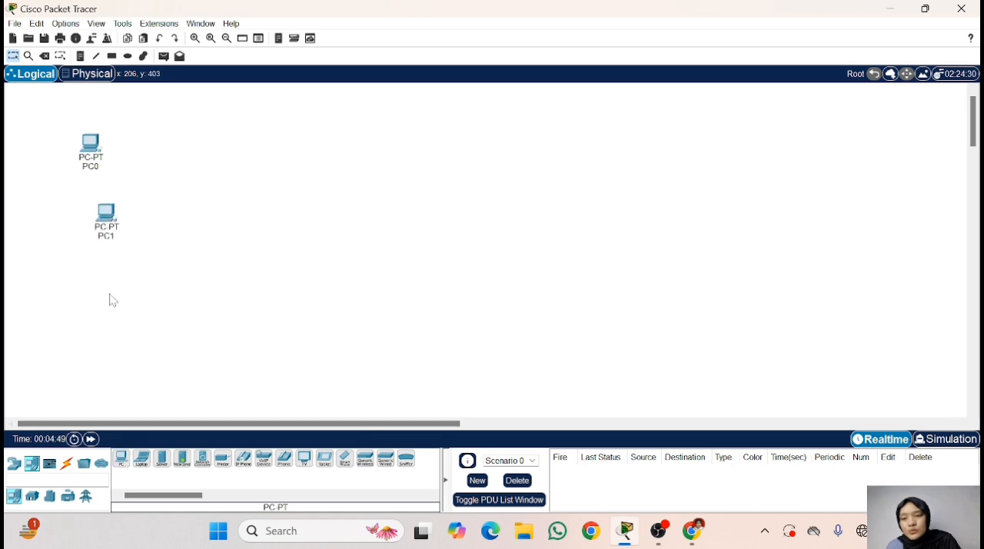
{"action": "left_click", "coordinate": [123, 459]}
{"action": "left_click", "coordinate": [272, 157]}
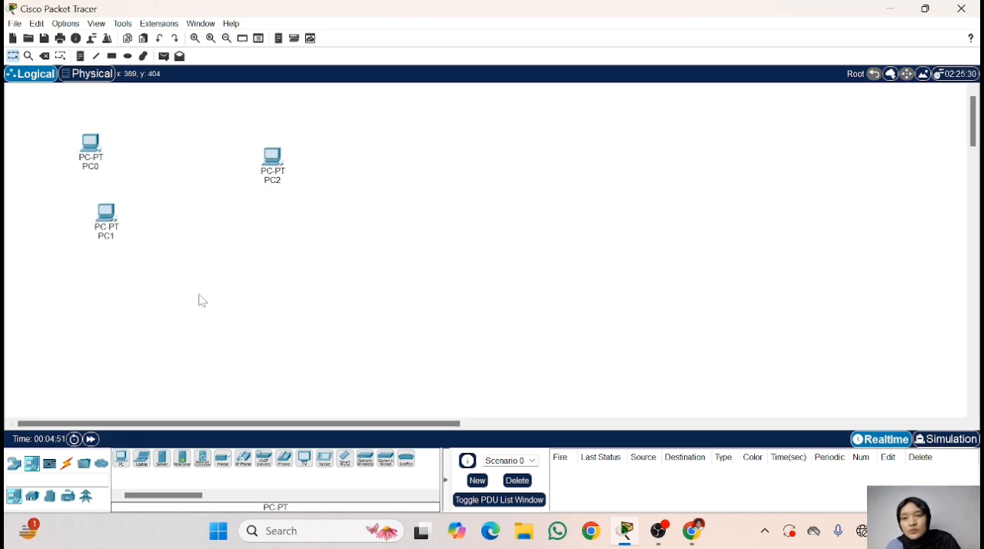
{"action": "left_click", "coordinate": [123, 459]}
{"action": "left_click", "coordinate": [259, 228]}
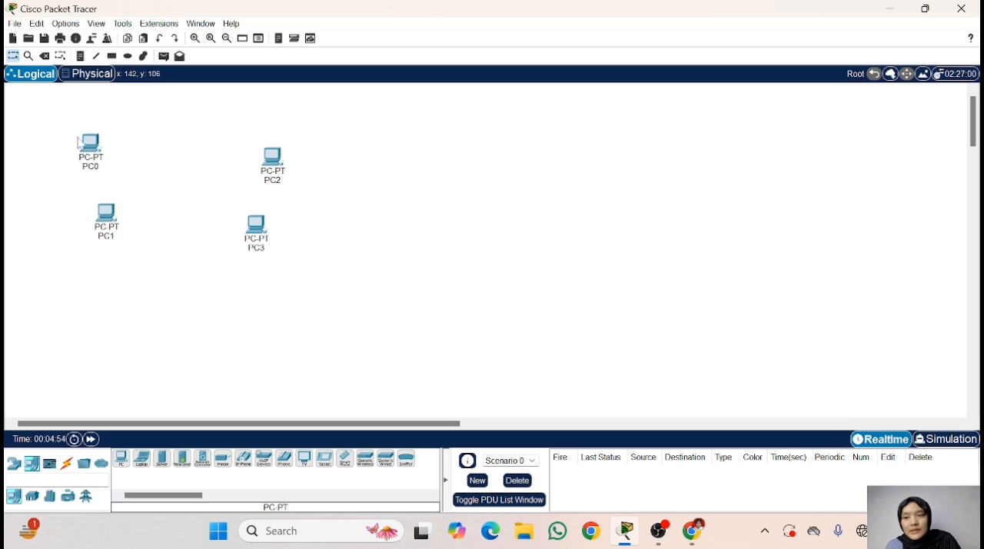
- Rearrange the four PCs into two rows of two, leaving room in the middle for a switch
{"action": "left_click_drag", "start_coordinate": [85, 145], "coordinate": [112, 145]}
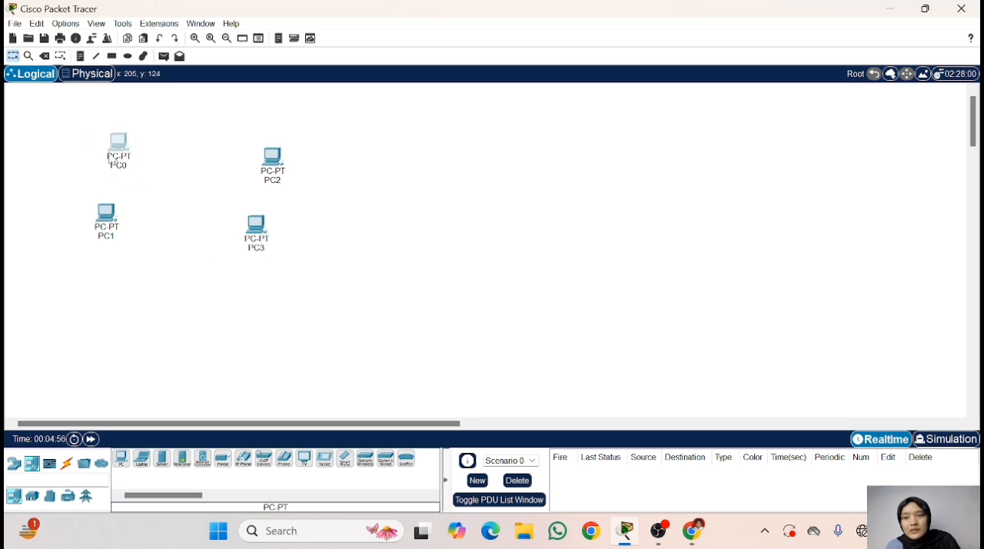
{"action": "left_click_drag", "start_coordinate": [105, 219], "coordinate": [131, 235]}
{"action": "left_click_drag", "start_coordinate": [253, 236], "coordinate": [276, 247]}
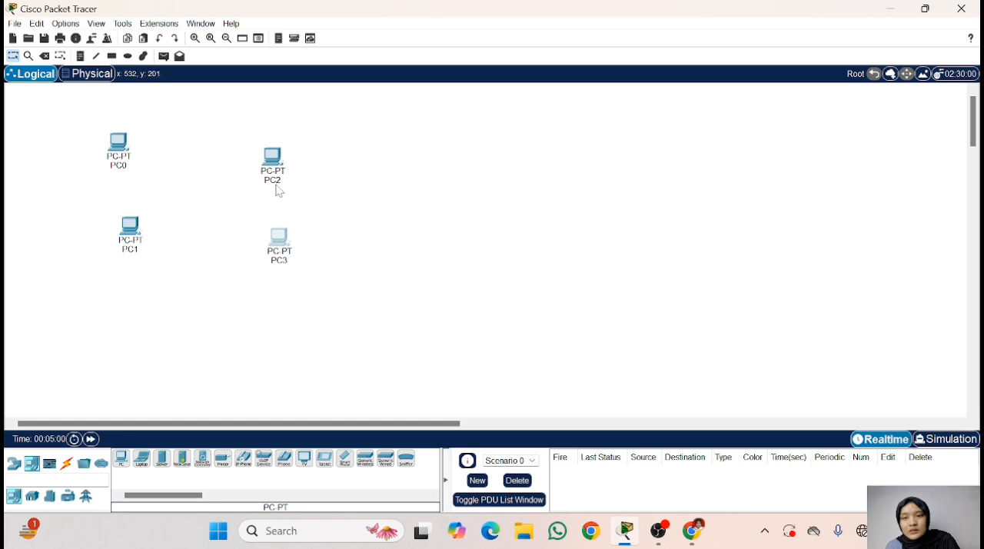
{"action": "left_click_drag", "start_coordinate": [281, 166], "coordinate": [298, 151]}
{"action": "left_click_drag", "start_coordinate": [143, 223], "coordinate": [136, 243]}
{"action": "left_click_drag", "start_coordinate": [291, 150], "coordinate": [291, 165]}
{"action": "left_click_drag", "start_coordinate": [279, 239], "coordinate": [284, 253]}
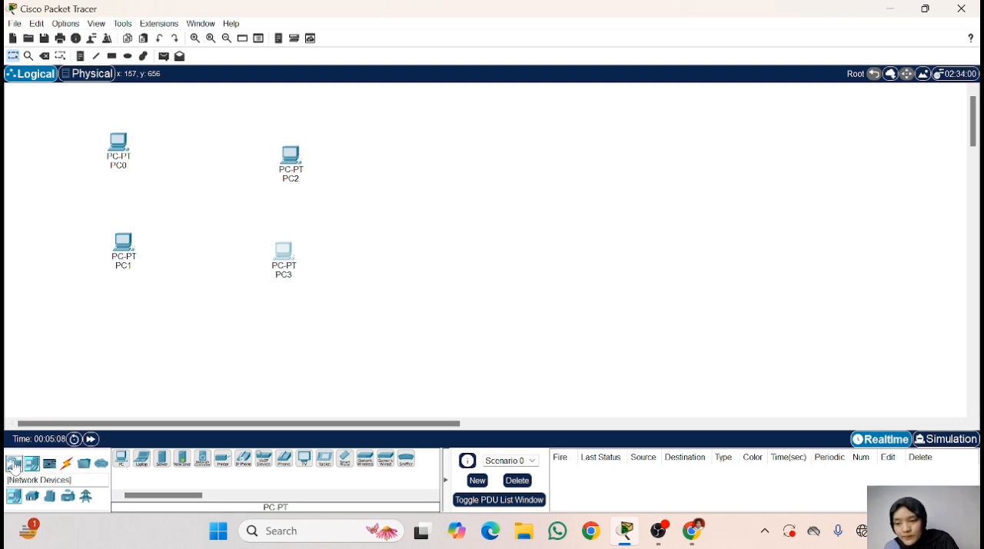
- Place a 2950-24 switch in the centre between the four PCs
{"action": "left_click", "coordinate": [14, 464]}
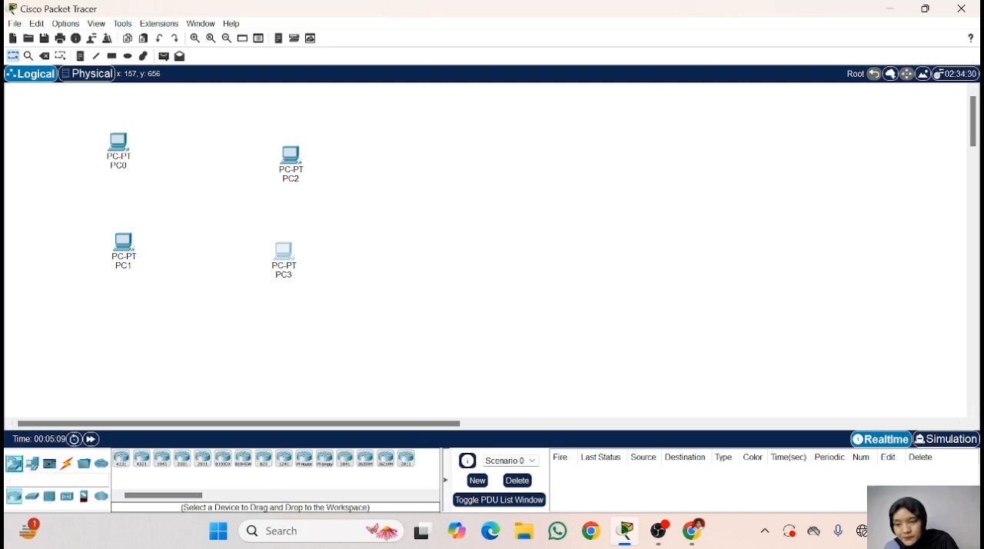
{"action": "left_click", "coordinate": [32, 496]}
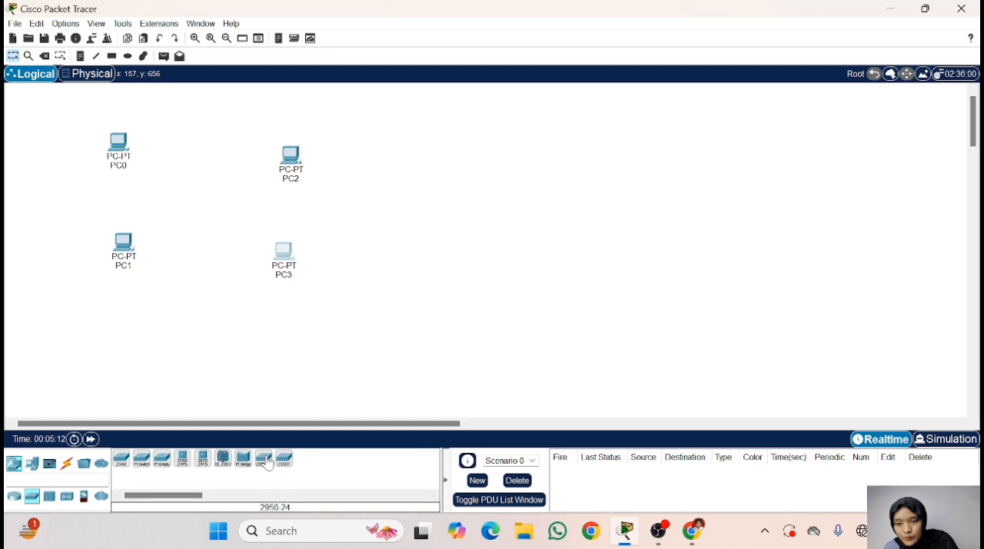
{"action": "left_click", "coordinate": [263, 459]}
{"action": "left_click", "coordinate": [200, 197]}
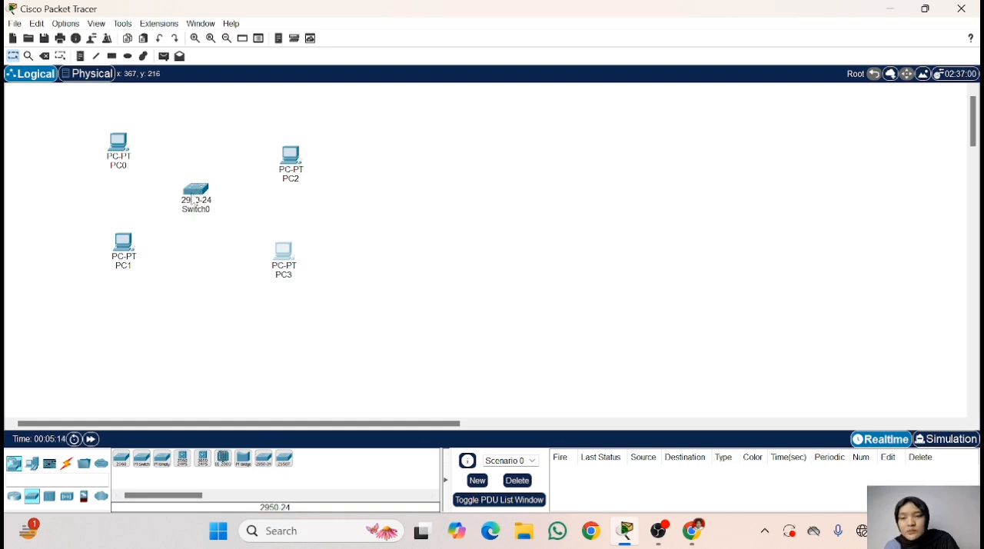
{"action": "left_click_drag", "start_coordinate": [200, 198], "coordinate": [210, 199]}
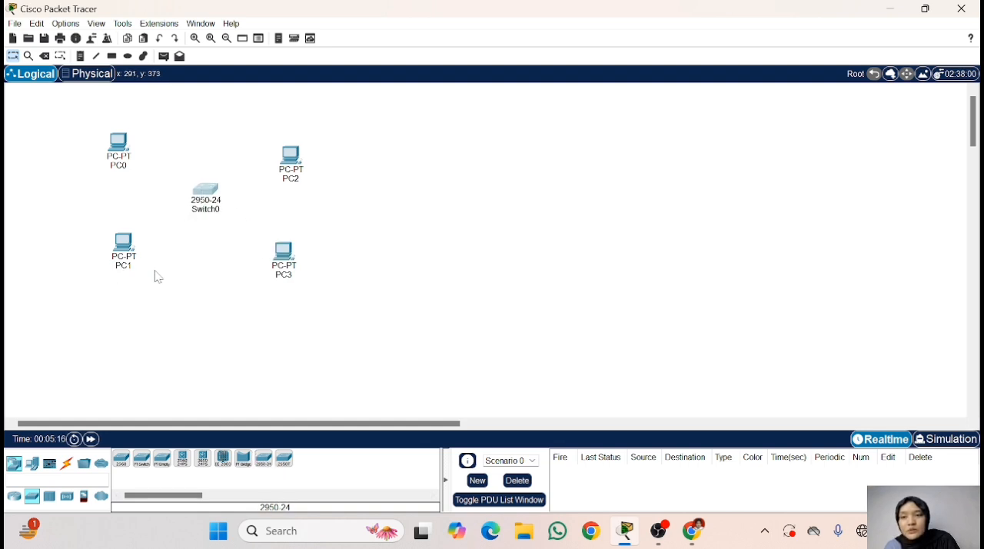
- Connect PC0's FastEthernet0 to FastEthernet0/1 on the switch with a copper straight-through cable
{"action": "left_click", "coordinate": [71, 465]}
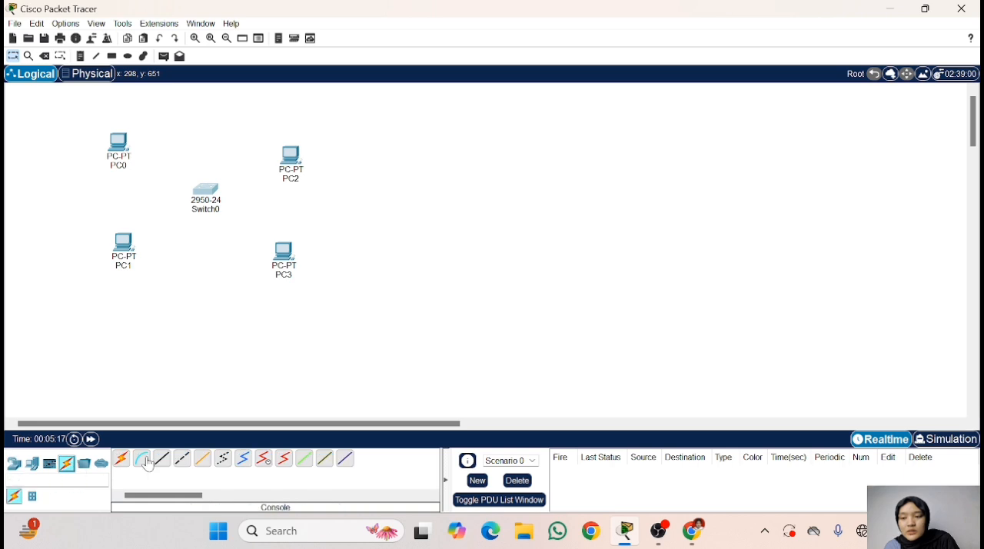
{"action": "left_click", "coordinate": [161, 458]}
{"action": "left_click", "coordinate": [118, 151]}
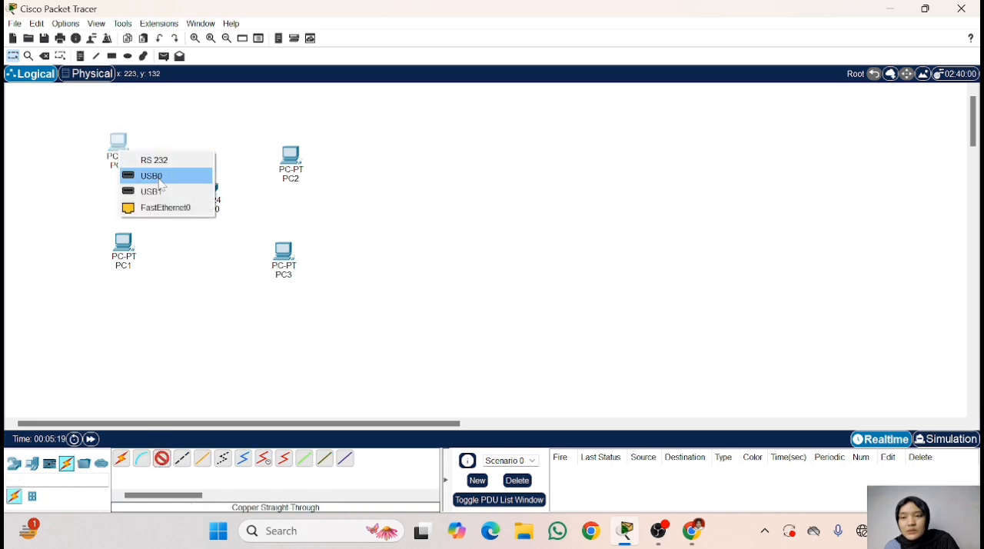
{"action": "left_click", "coordinate": [168, 206]}
{"action": "left_click", "coordinate": [203, 195]}
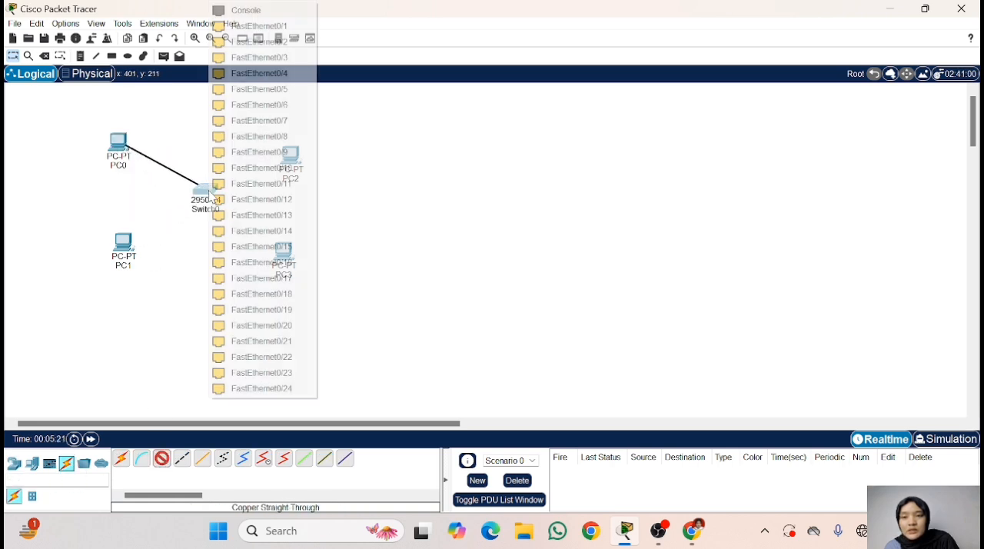
{"action": "left_click", "coordinate": [253, 24]}
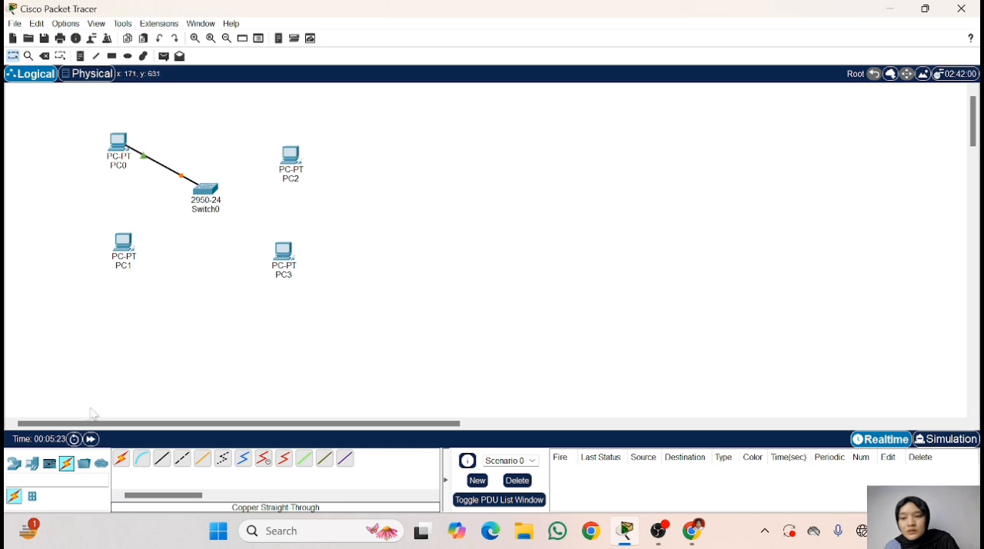
- Connect PC1's FastEthernet0 to FastEthernet0/2 on the switch with a copper straight-through cable
{"action": "left_click", "coordinate": [161, 458]}
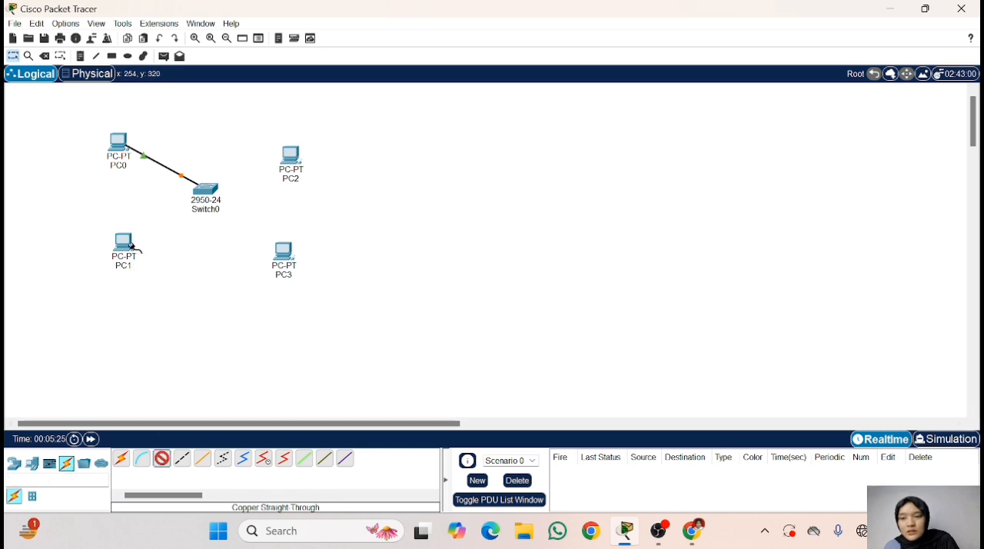
{"action": "left_click", "coordinate": [125, 245]}
{"action": "left_click", "coordinate": [205, 196]}
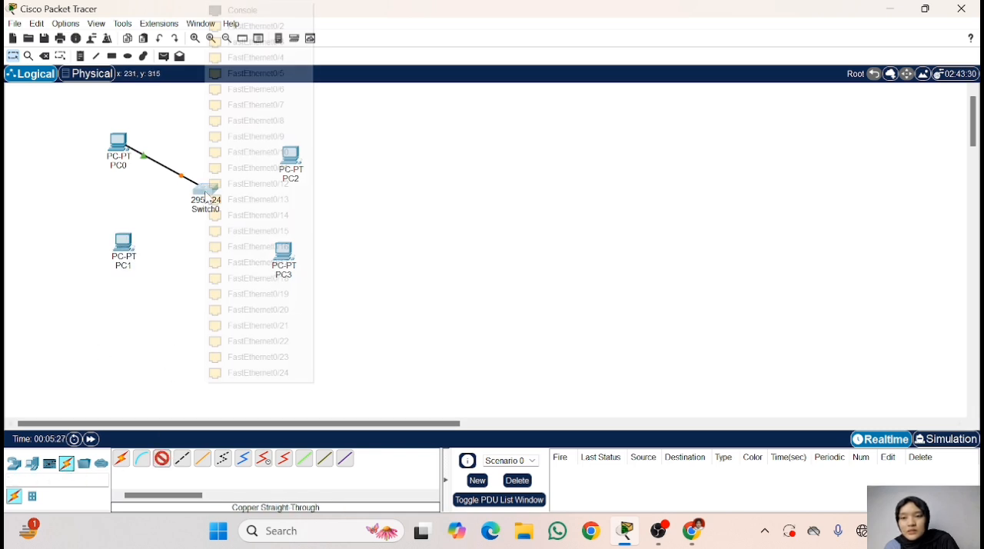
{"action": "left_click", "coordinate": [127, 246]}
{"action": "left_click", "coordinate": [164, 298]}
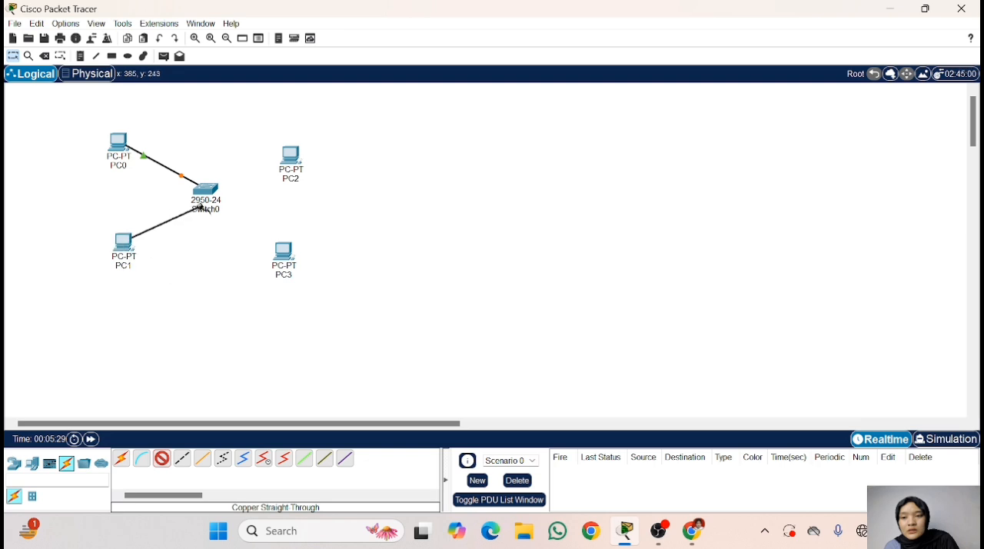
{"action": "left_click", "coordinate": [204, 192]}
{"action": "left_click", "coordinate": [276, 29]}
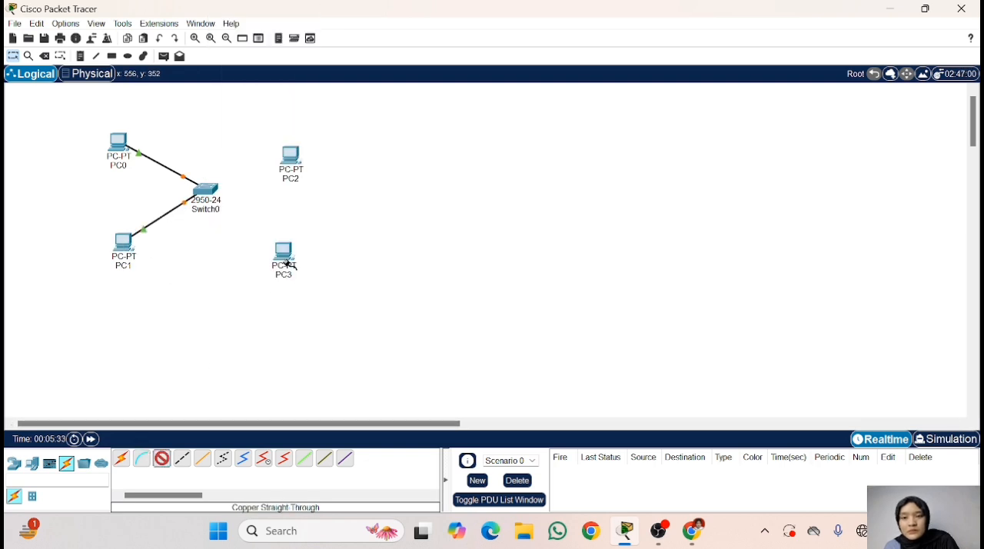
- Connect PC2's FastEthernet0 to FastEthernet0/3 on the switch with a copper straight-through cable
{"action": "left_click", "coordinate": [300, 158]}
{"action": "left_click", "coordinate": [314, 211]}
{"action": "left_click", "coordinate": [204, 192]}
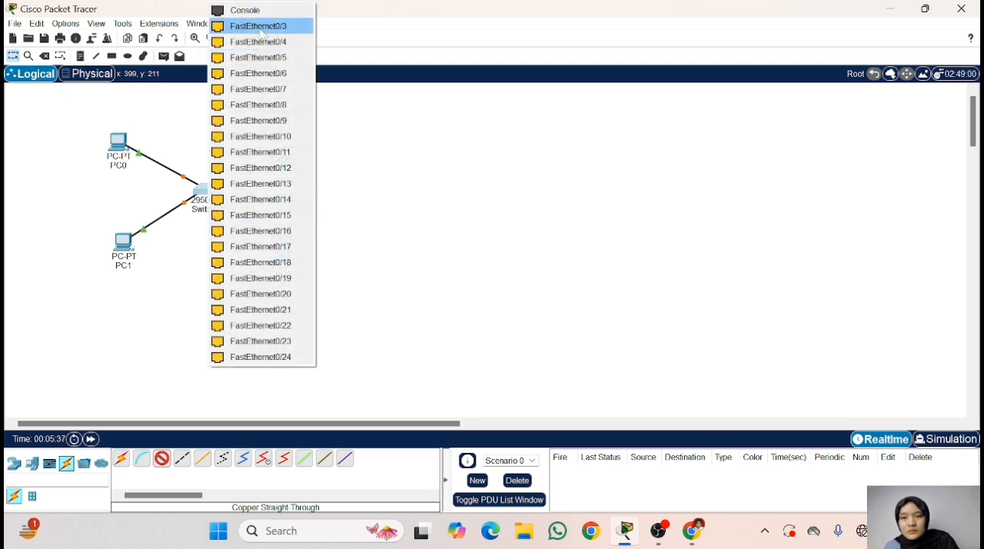
{"action": "left_click", "coordinate": [260, 27]}
- Connect PC3 to a free FastEthernet port on the switch with a copper straight-through cable and fast-forward the simulation time
{"action": "left_click", "coordinate": [162, 465]}
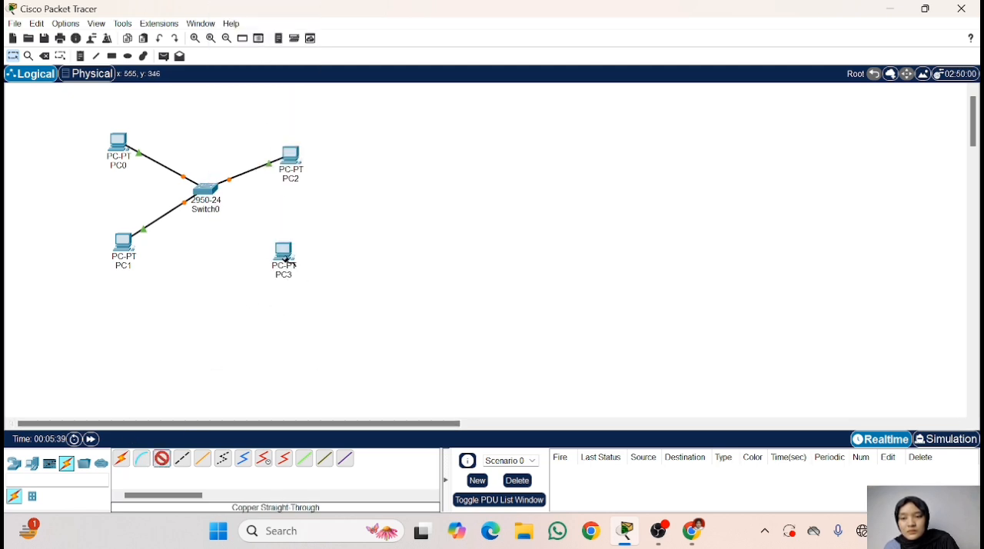
{"action": "left_click", "coordinate": [288, 257]}
{"action": "left_click", "coordinate": [321, 316]}
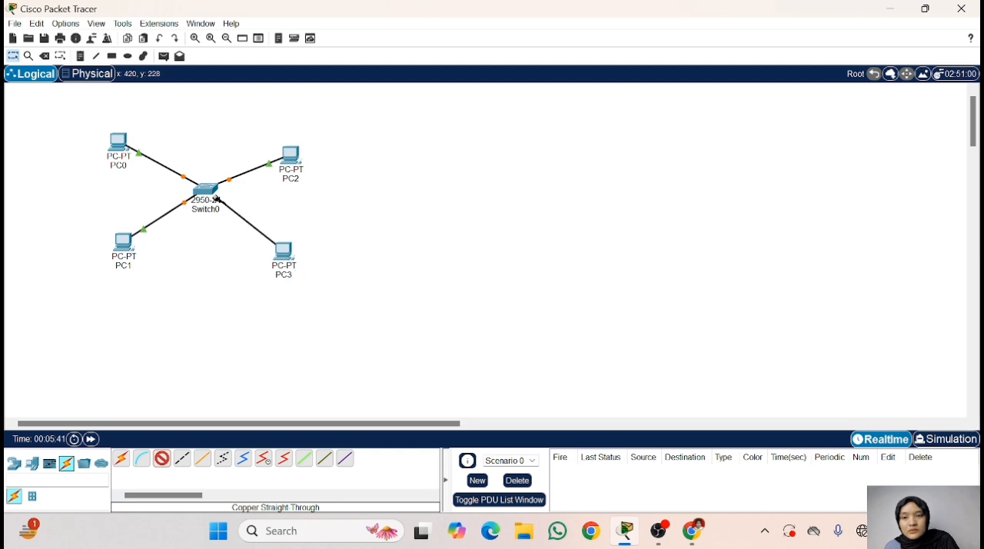
{"action": "left_click", "coordinate": [204, 192]}
{"action": "left_click", "coordinate": [264, 216]}
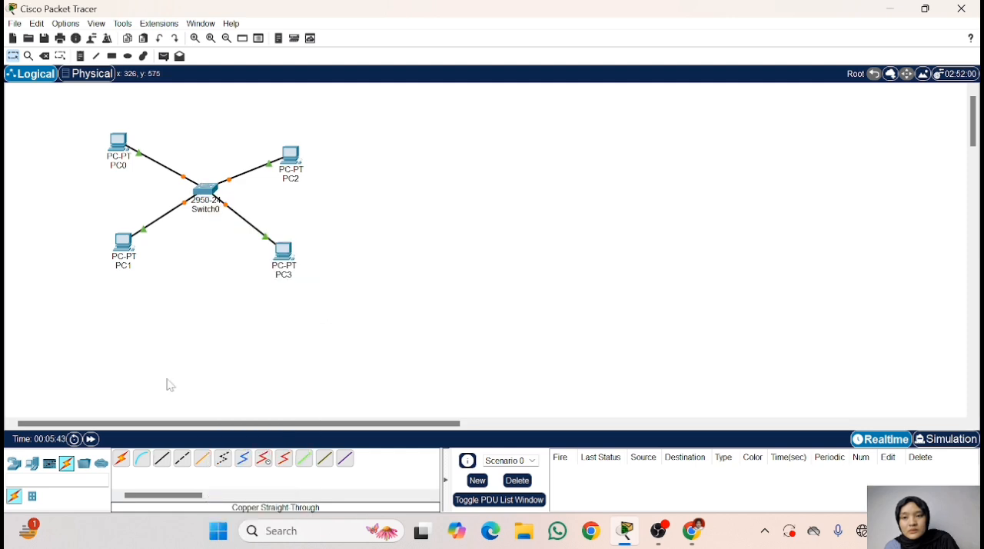
{"action": "left_click", "coordinate": [91, 440]}
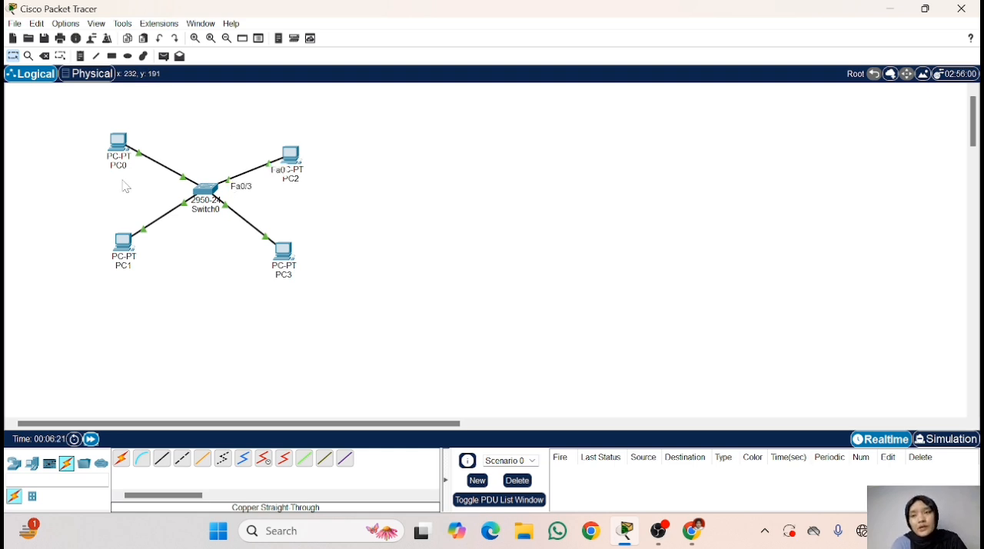
- Open PC0's IP configuration with IPv4 addressing set to Static
{"action": "left_click", "coordinate": [119, 142]}
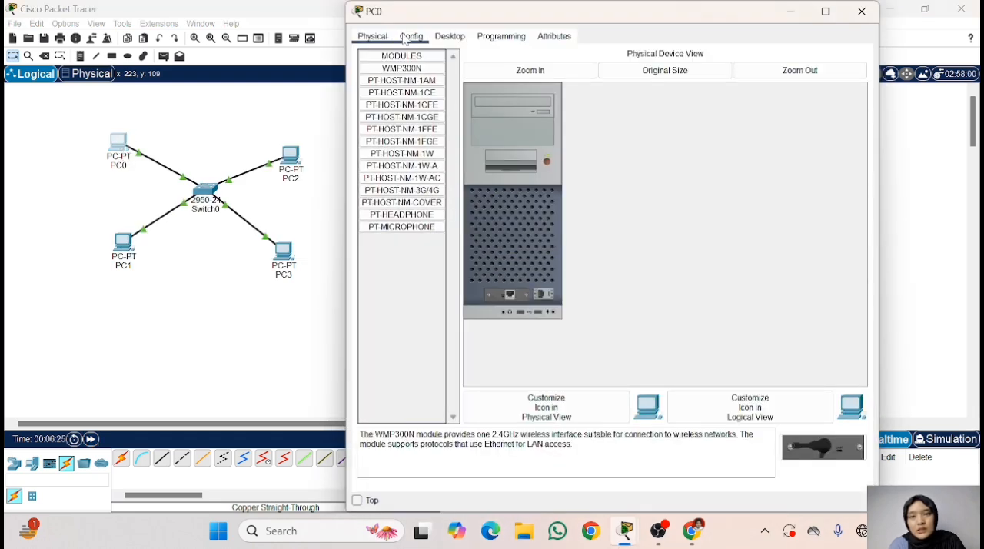
{"action": "left_click", "coordinate": [411, 36]}
{"action": "left_click", "coordinate": [449, 36]}
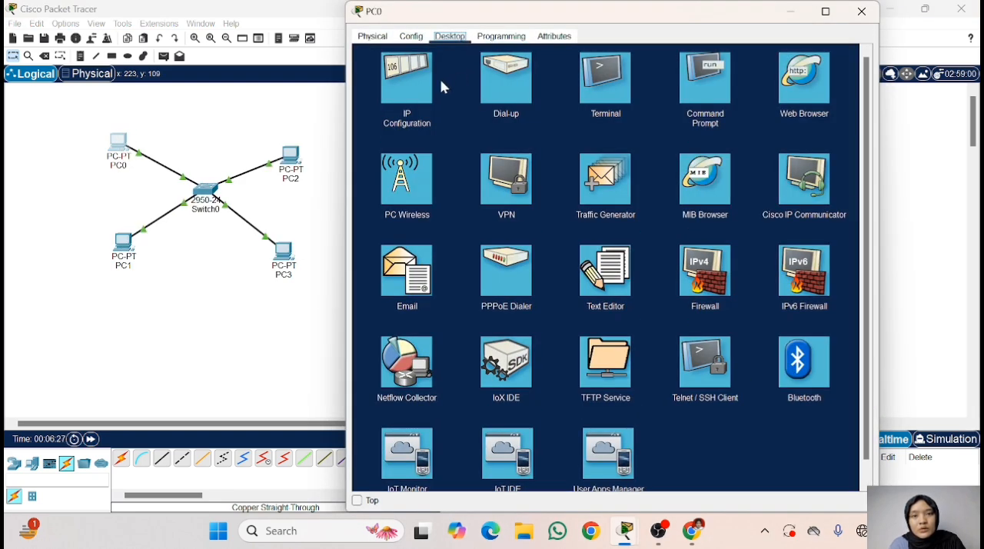
{"action": "left_click", "coordinate": [412, 82]}
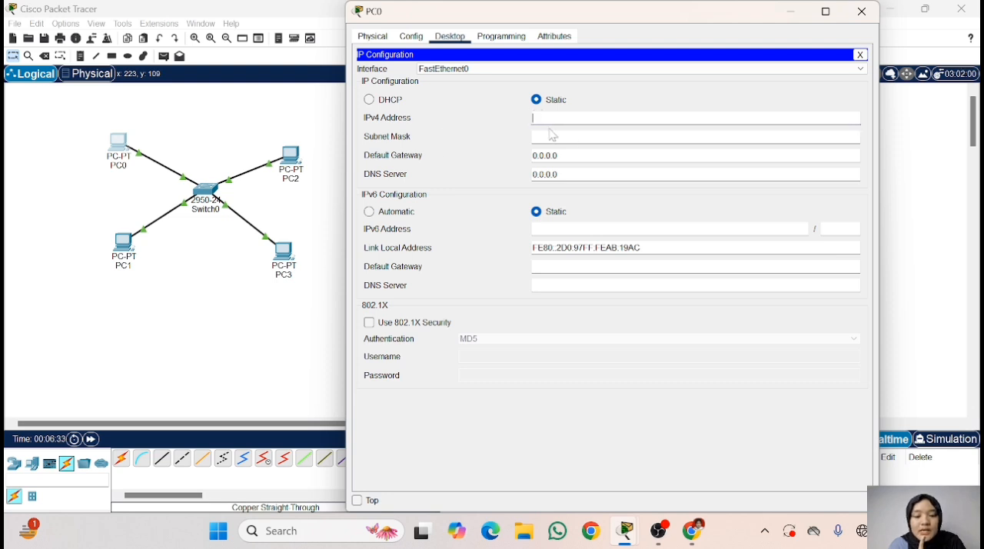
{"action": "left_click", "coordinate": [549, 101]}
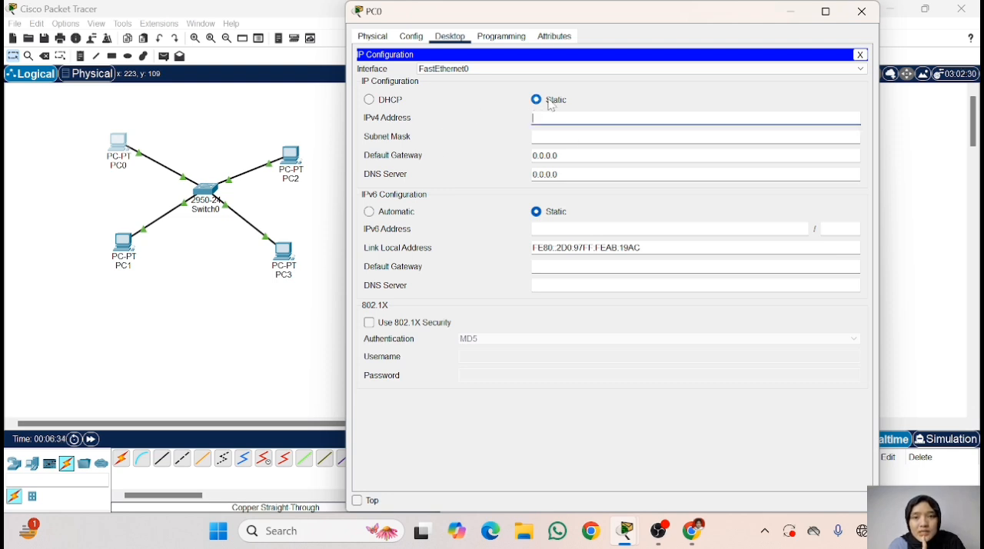
- Try DHCP addressing for PC0's FastEthernet0 interface and return it to Static
{"action": "left_click", "coordinate": [392, 103]}
{"action": "left_click", "coordinate": [554, 101]}
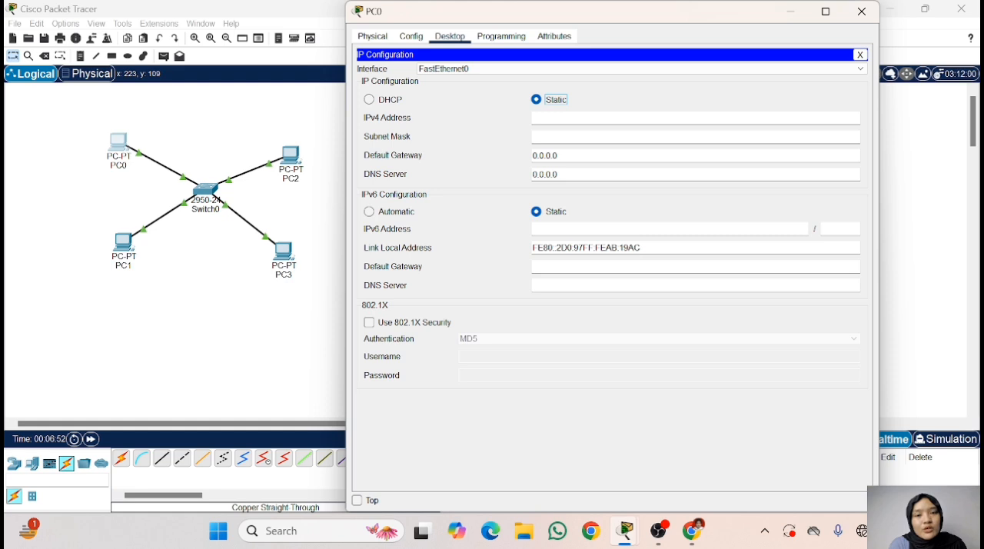
{"action": "left_click", "coordinate": [388, 100]}
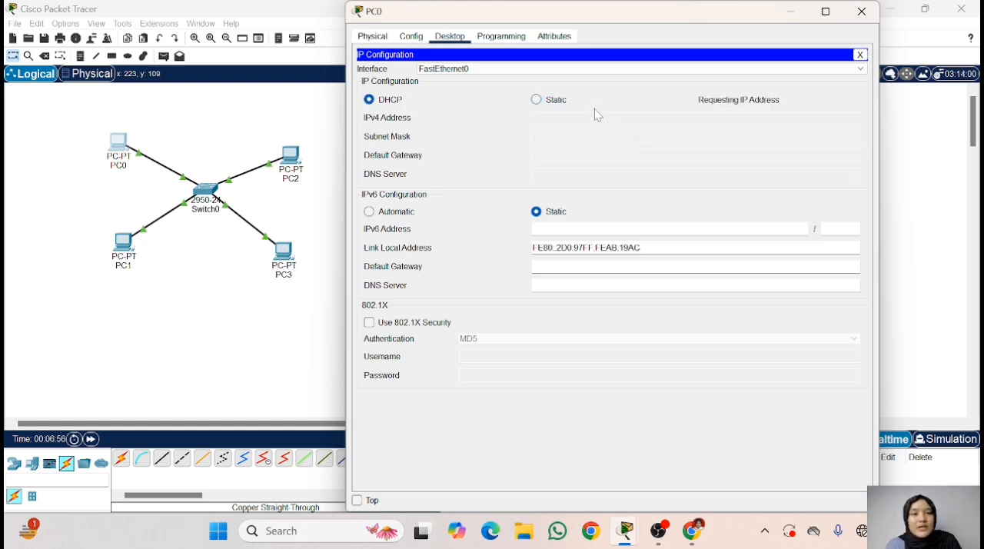
{"action": "left_click", "coordinate": [553, 101]}
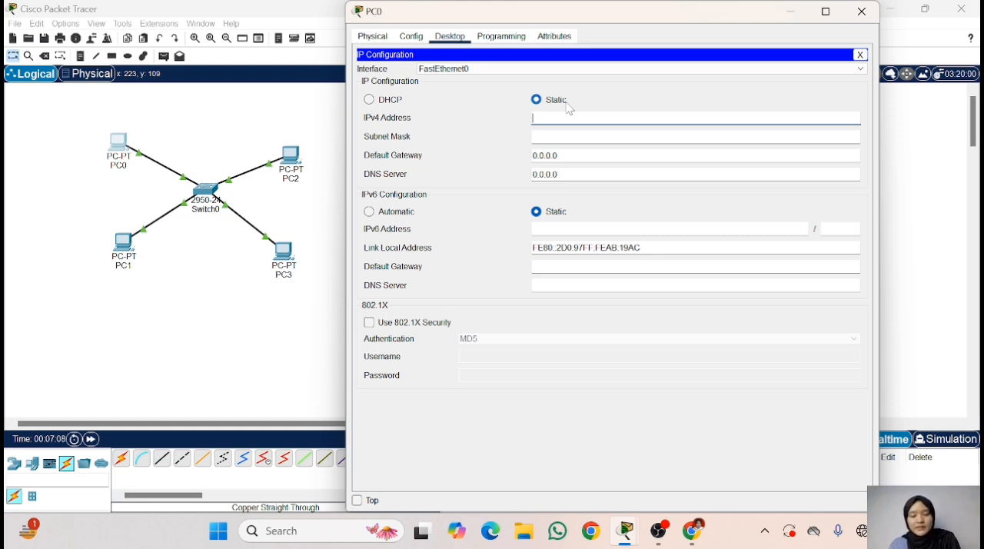
- Give PC0 the static IPv4 address 192.168.123.1 with subnet mask 255.255.255.0
{"action": "type", "text": "1"}
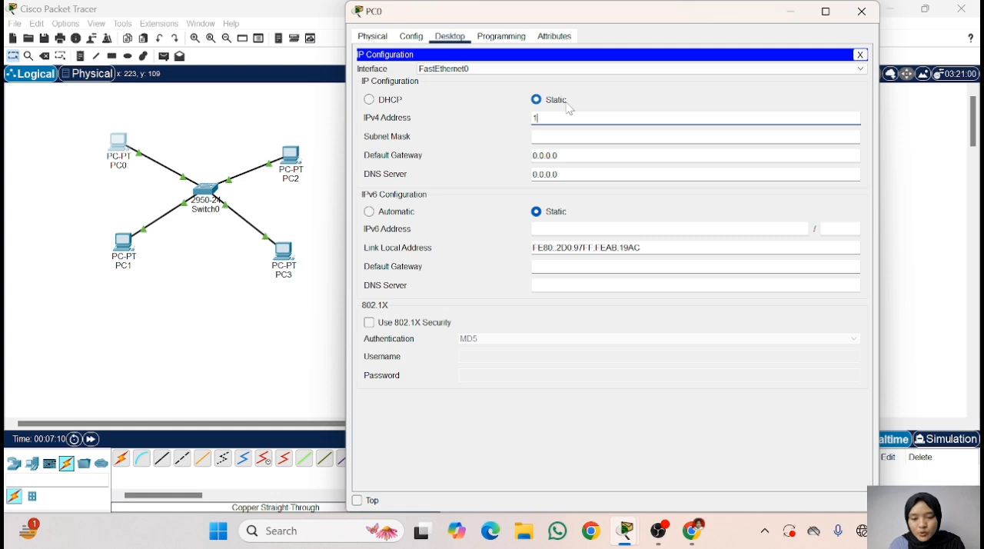
{"action": "type", "text": "92.168."}
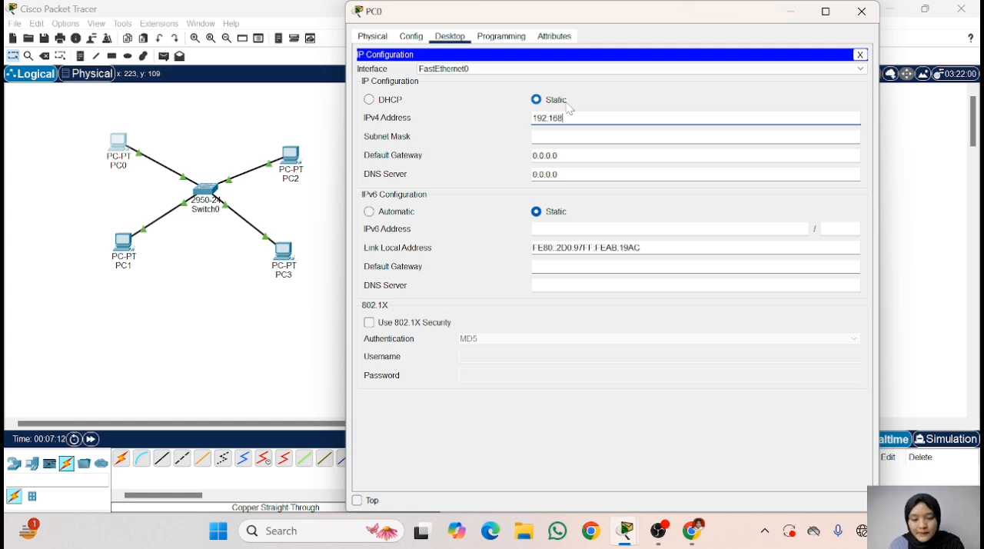
{"action": "type", "text": "123"}
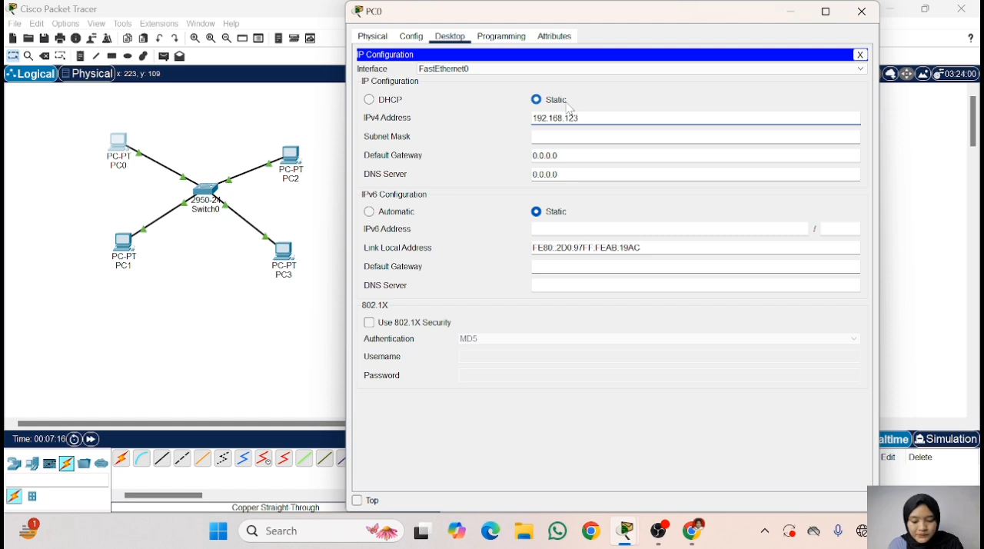
{"action": "type", "text": ".1"}
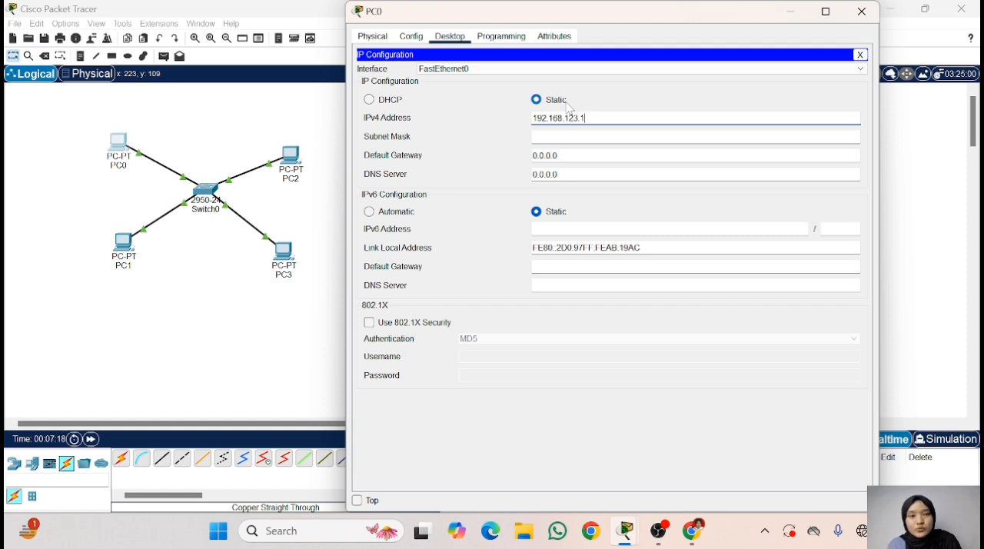
{"action": "left_click", "coordinate": [561, 135]}
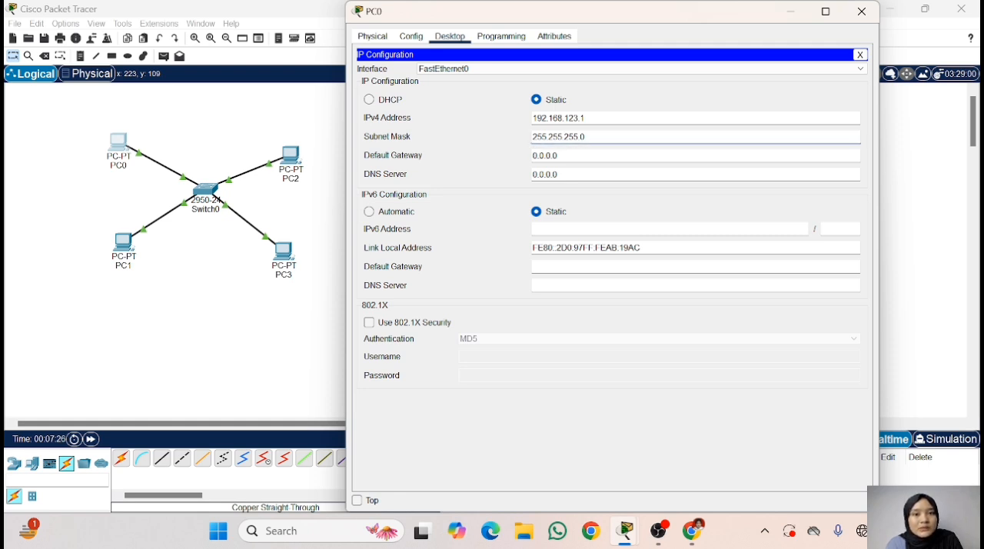
- Compare the network and host portions of PC0's subnet mask with its IPv4 address, and close PC0's window
{"action": "left_click_drag", "start_coordinate": [532, 136], "coordinate": [582, 136]}
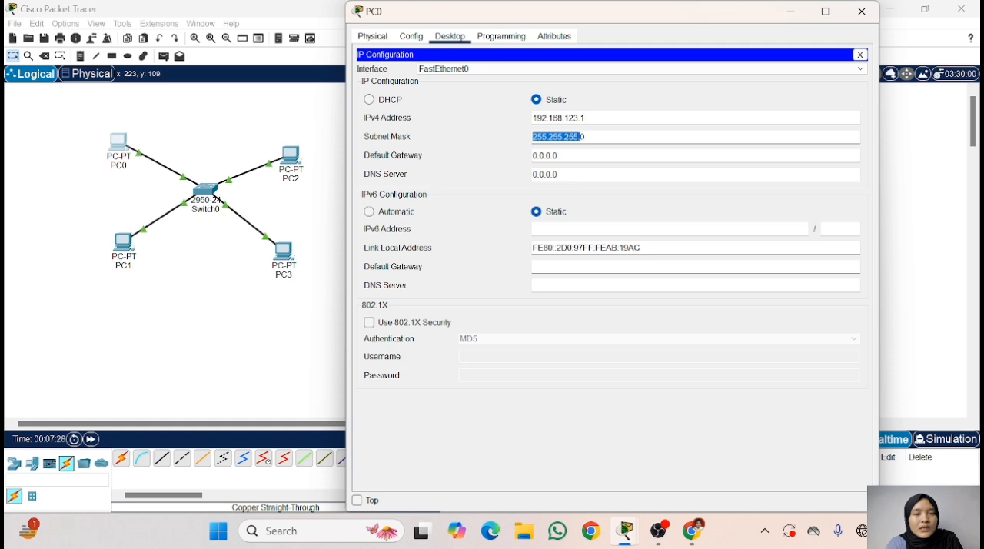
{"action": "left_click_drag", "start_coordinate": [532, 117], "coordinate": [585, 117]}
{"action": "left_click", "coordinate": [574, 119]}
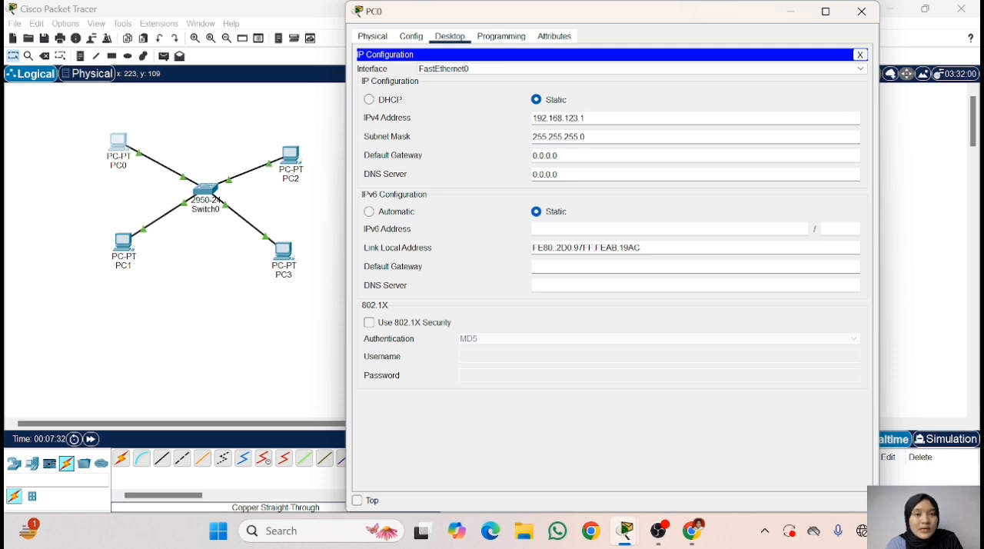
{"action": "double_click", "coordinate": [583, 137]}
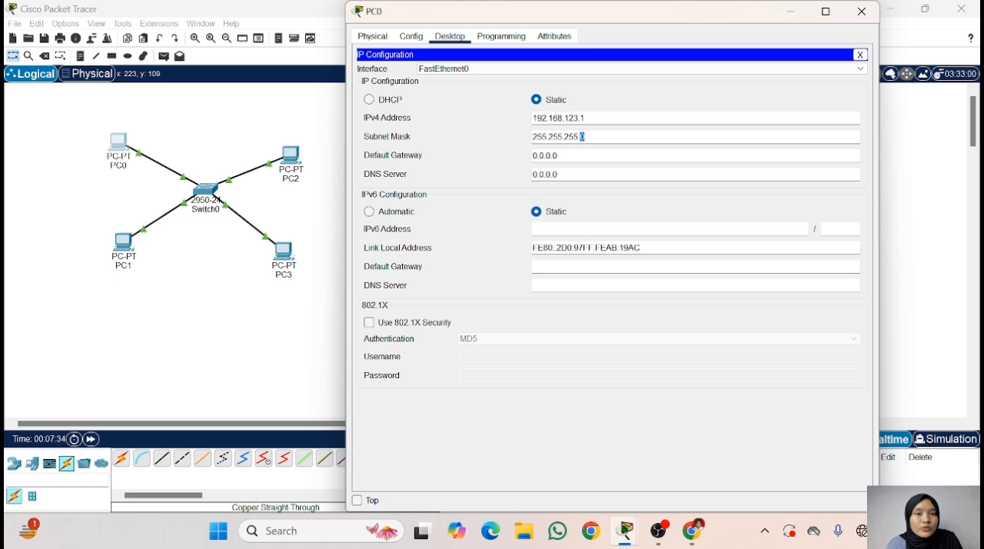
{"action": "left_click", "coordinate": [606, 117]}
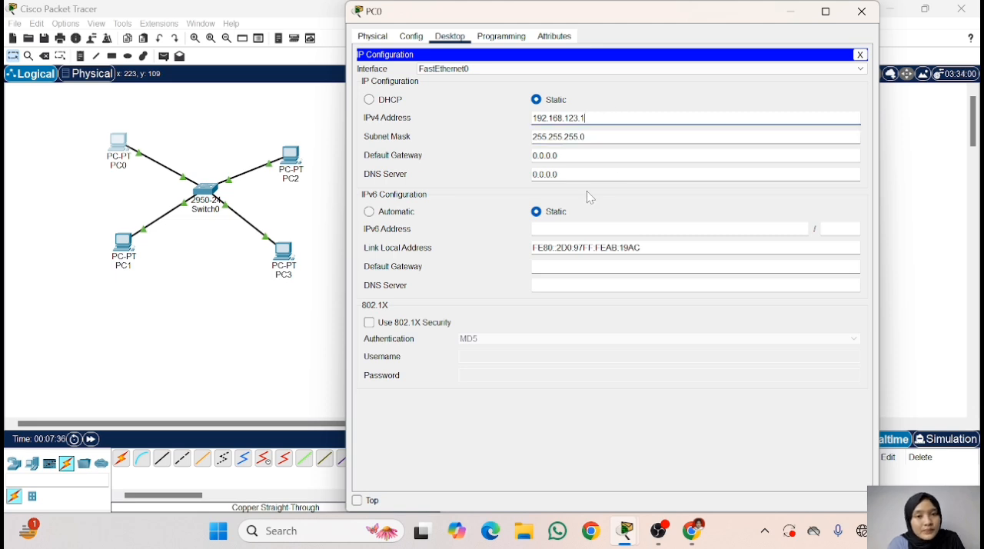
{"action": "left_click", "coordinate": [554, 136]}
{"action": "left_click", "coordinate": [861, 56]}
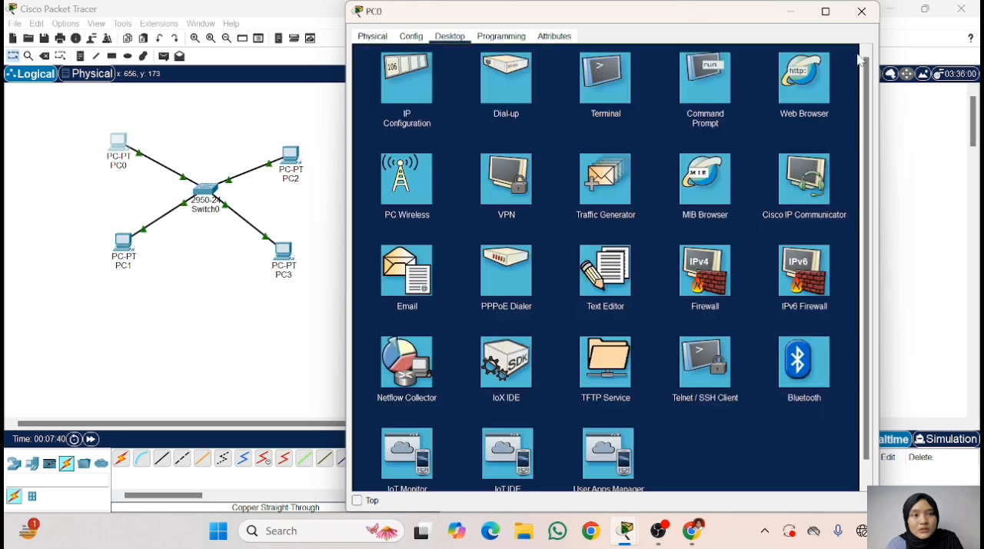
{"action": "left_click", "coordinate": [861, 11]}
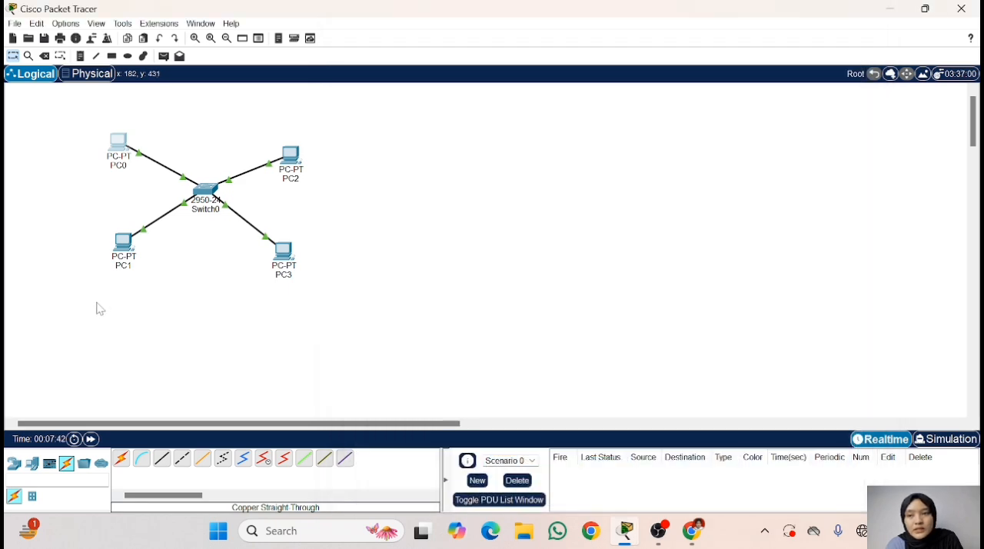
- Give PC1 the static IPv4 address 192.168.123.2 with subnet mask 255.255.255.0 and close its window
{"action": "left_click", "coordinate": [123, 243]}
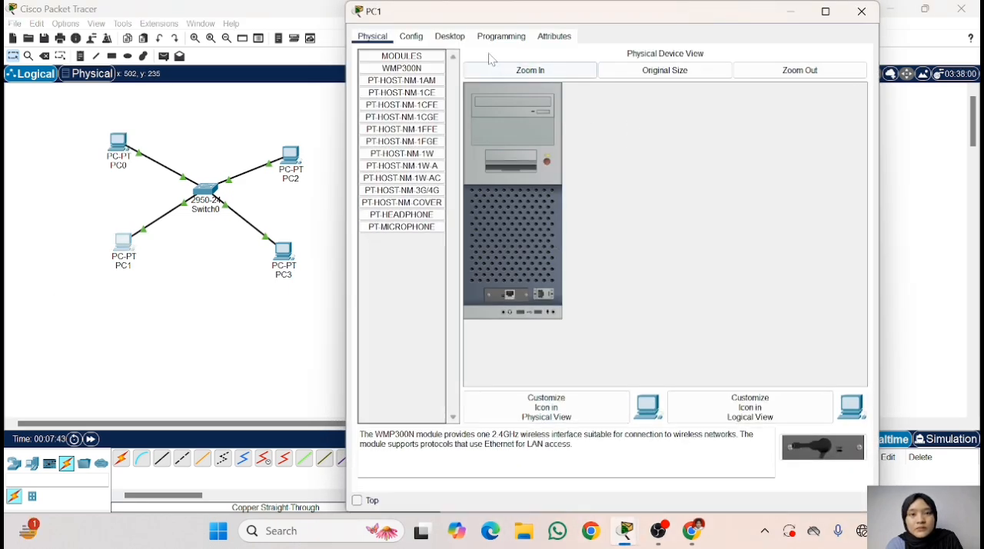
{"action": "left_click", "coordinate": [412, 36]}
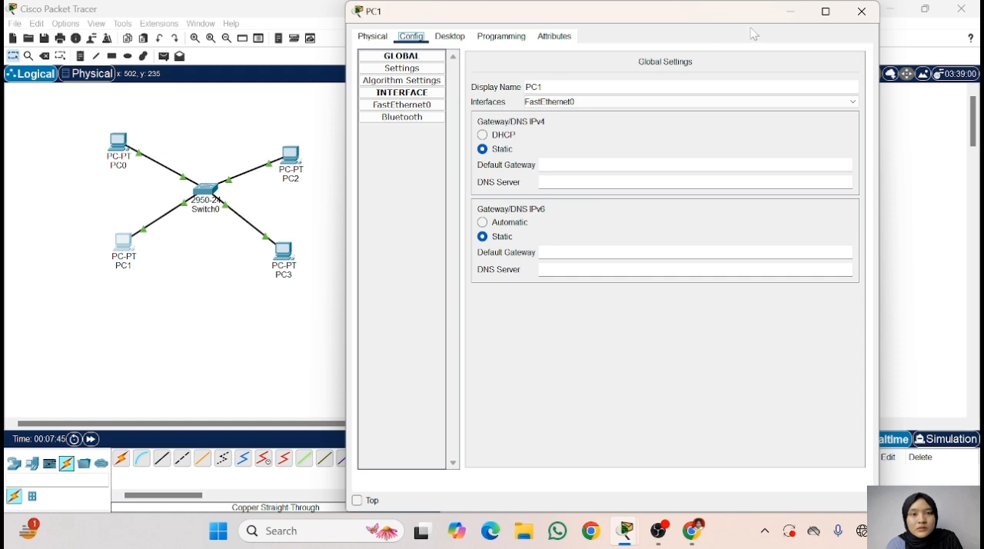
{"action": "left_click", "coordinate": [450, 36]}
{"action": "left_click", "coordinate": [430, 84]}
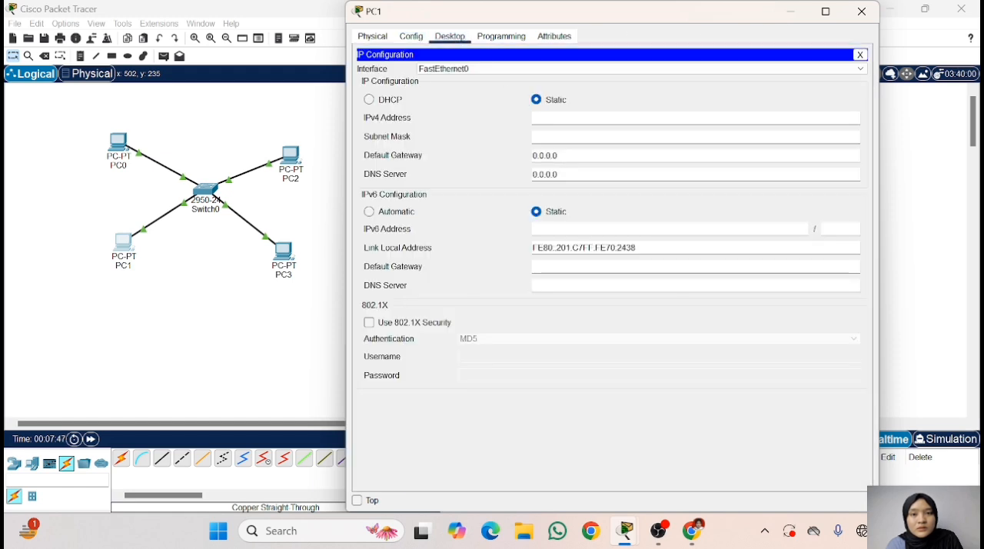
{"action": "type", "text": "29"}
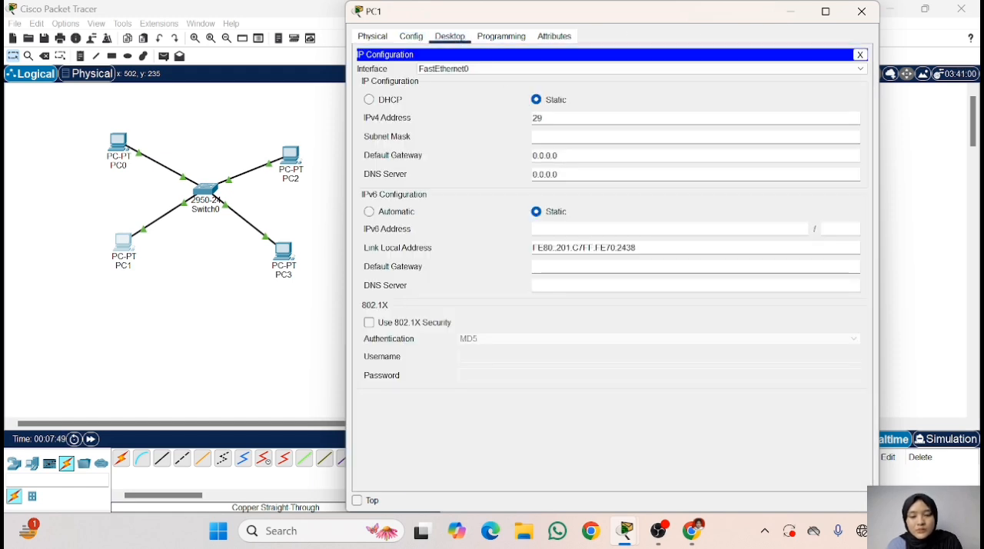
{"action": "key", "text": "BackSpace"}
{"action": "key", "text": "BackSpace"}
{"action": "type", "text": "19"}
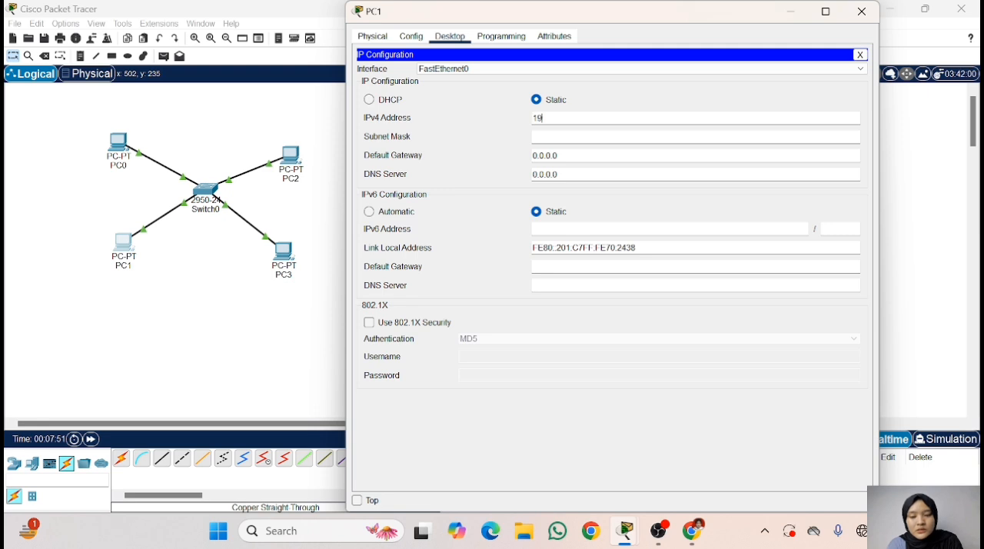
{"action": "type", "text": "2.16"}
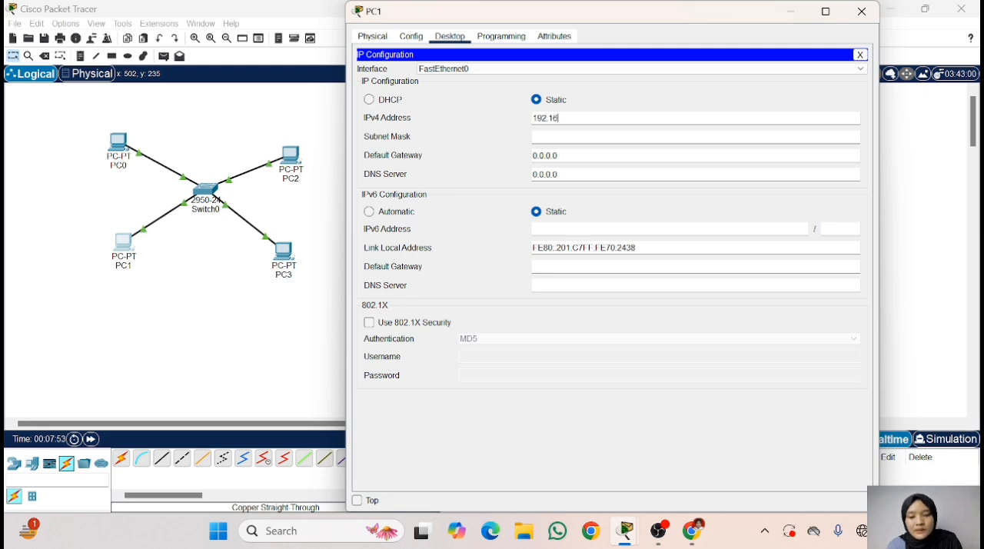
{"action": "type", "text": "8.123.2"}
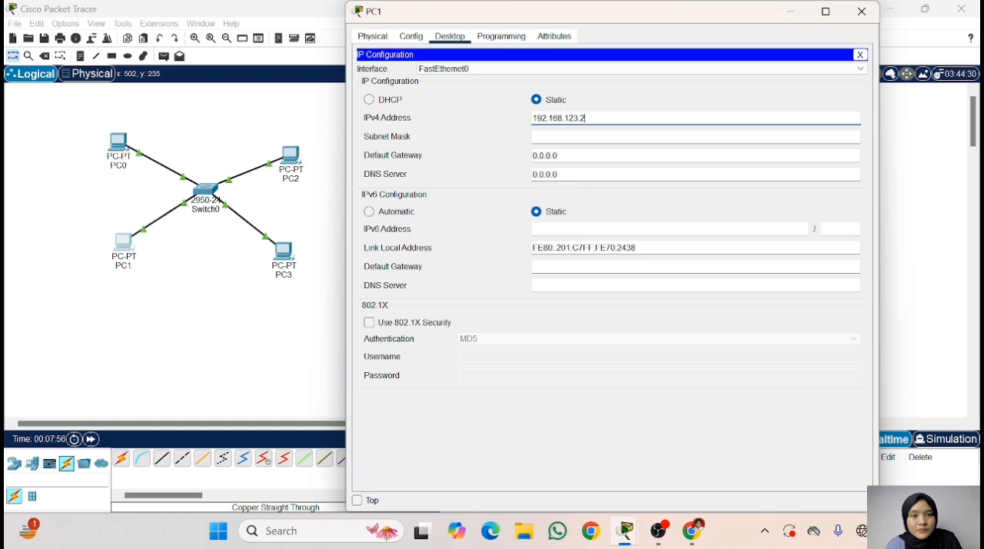
{"action": "key", "text": "Tab"}
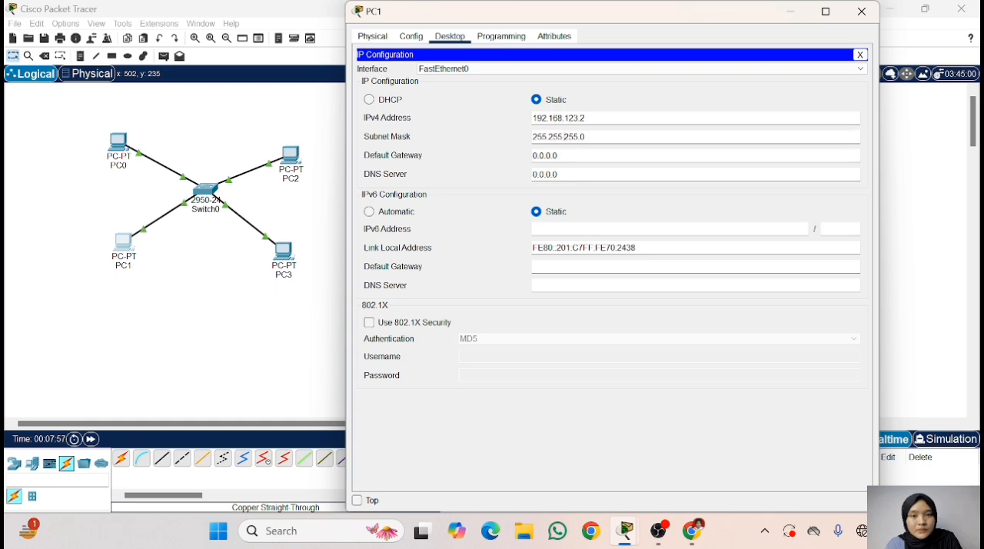
{"action": "left_click", "coordinate": [861, 55]}
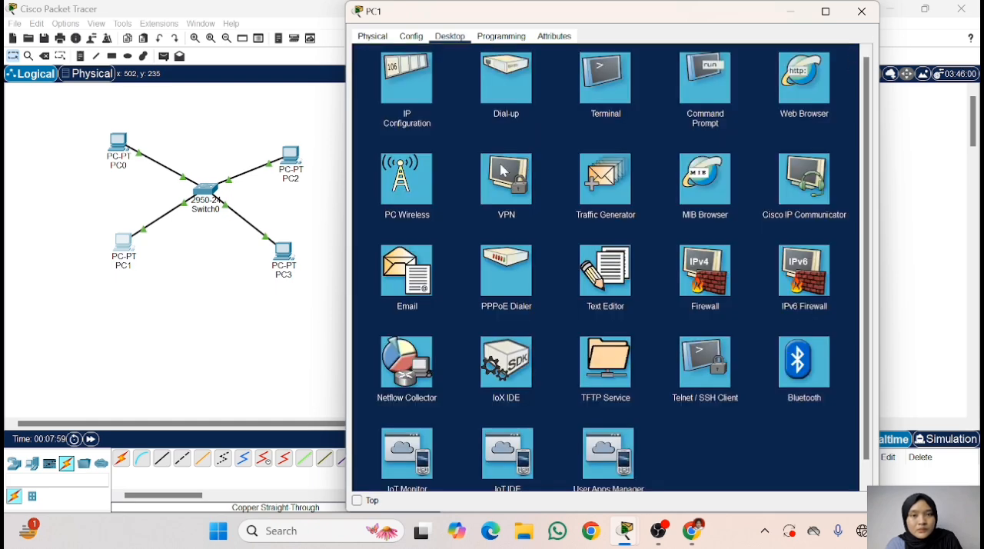
{"action": "left_click", "coordinate": [861, 12]}
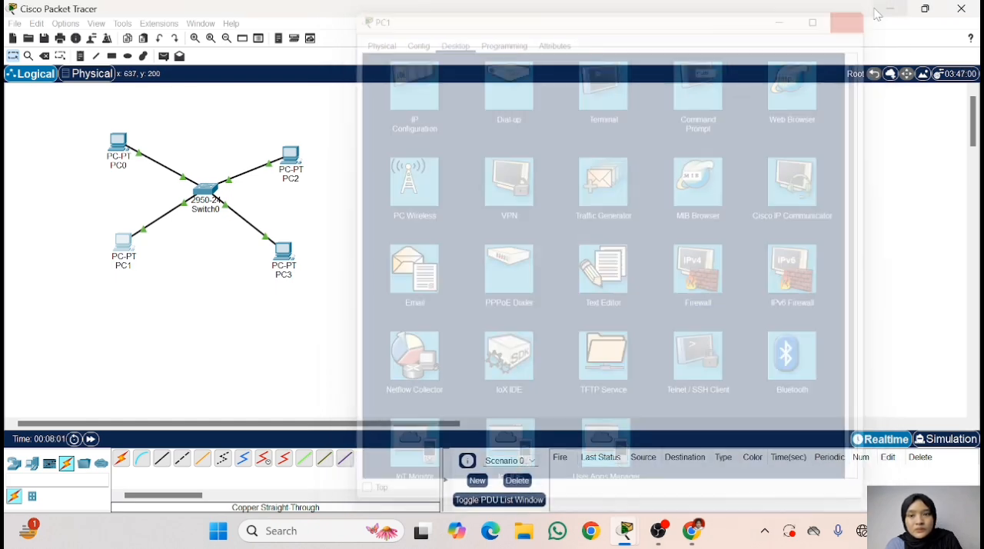
- Give PC2 the static IPv4 address 192.168.123.3 with subnet mask 255.255.255.0 and close its window
{"action": "left_click", "coordinate": [291, 154]}
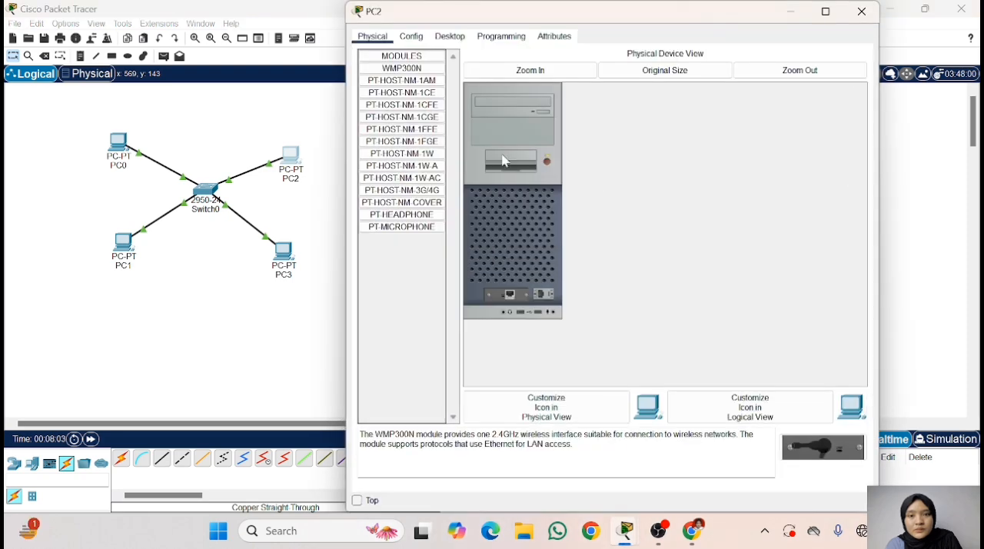
{"action": "left_click", "coordinate": [450, 36]}
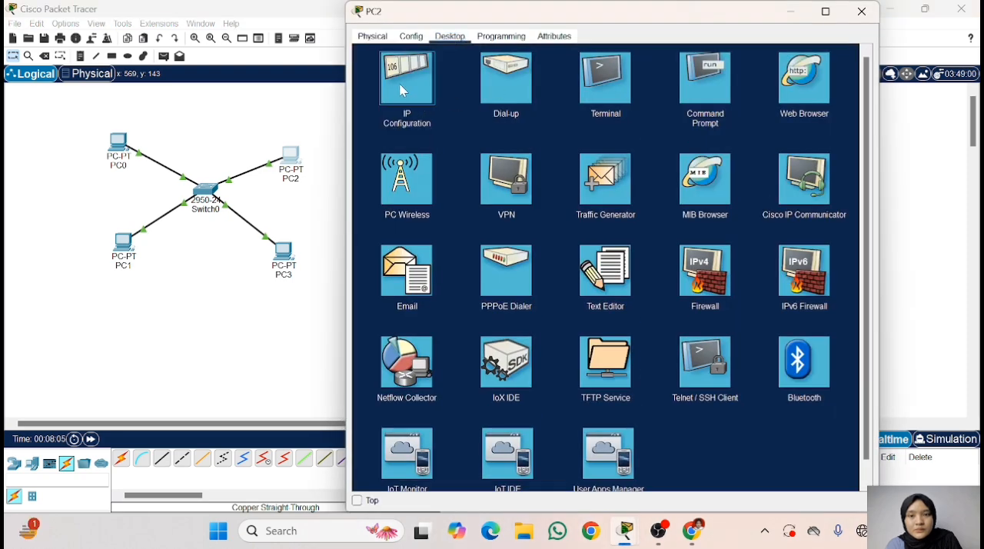
{"action": "left_click", "coordinate": [404, 86]}
{"action": "type", "text": "19"}
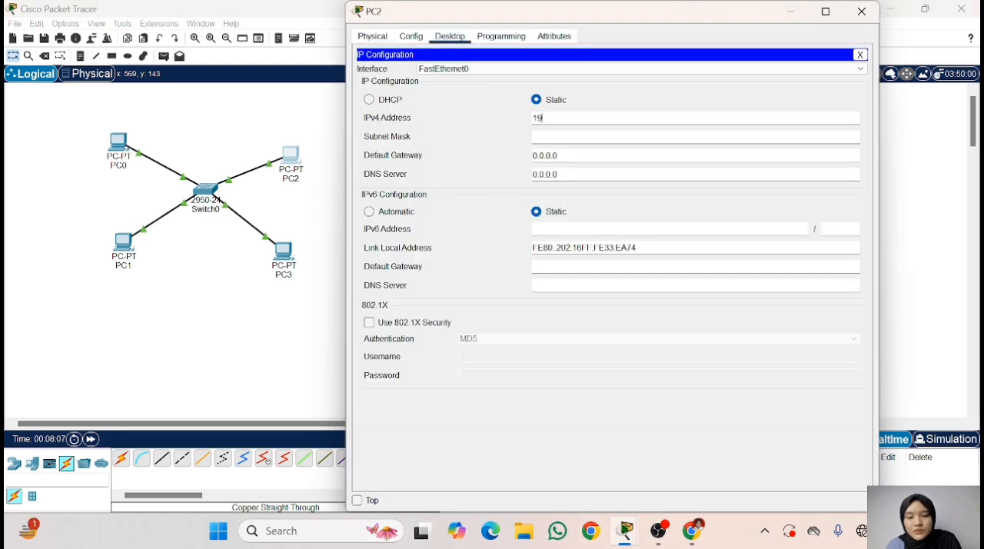
{"action": "type", "text": "2.168"}
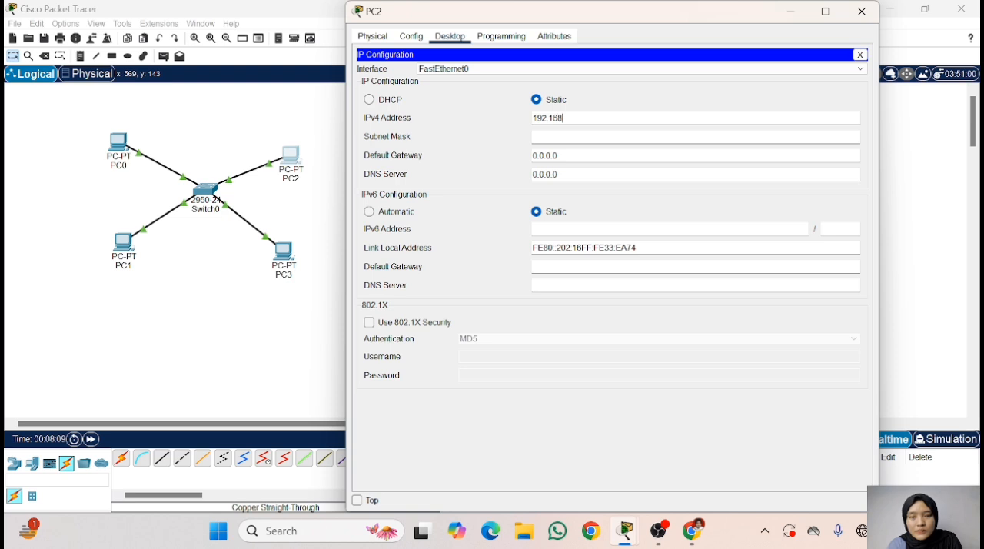
{"action": "type", "text": ".123.3"}
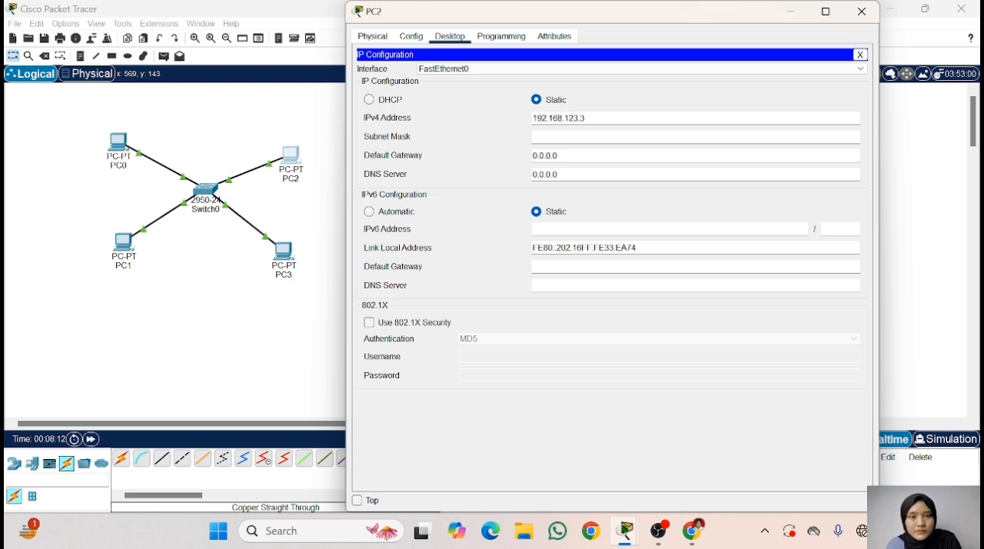
{"action": "left_click", "coordinate": [547, 136]}
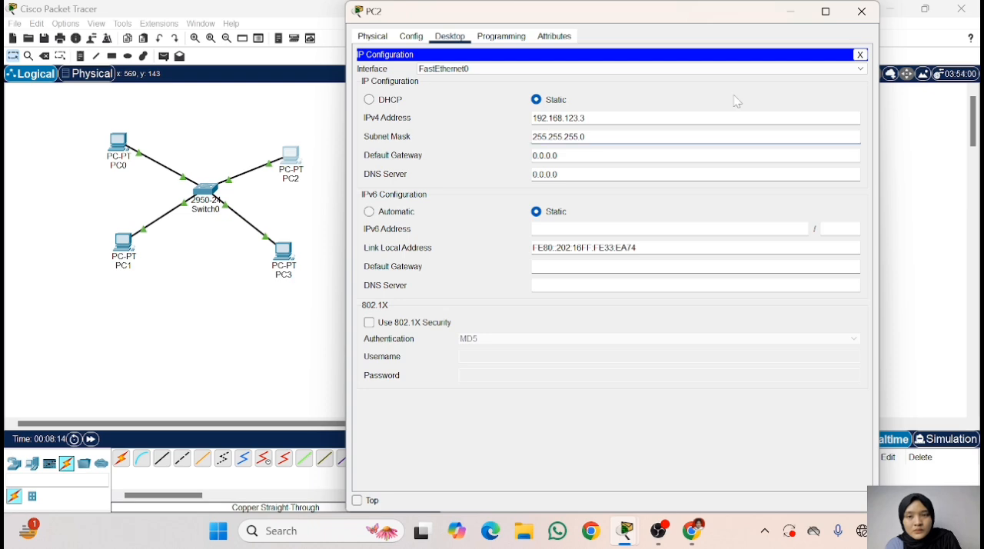
{"action": "left_click", "coordinate": [861, 55]}
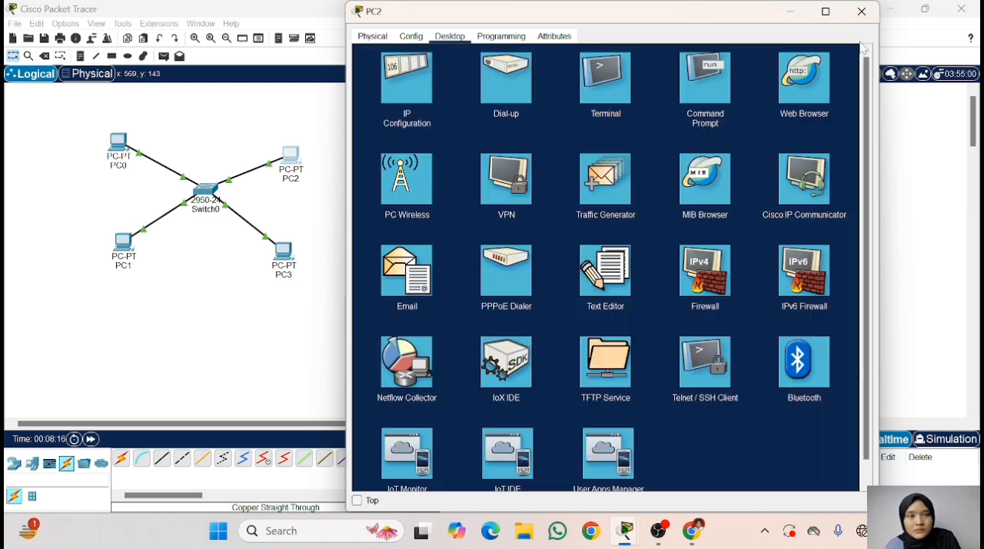
{"action": "left_click", "coordinate": [862, 11]}
- Give PC3 the static IPv4 address 192.168.123.4 with subnet mask 255.255.255.0
{"action": "left_click", "coordinate": [283, 251]}
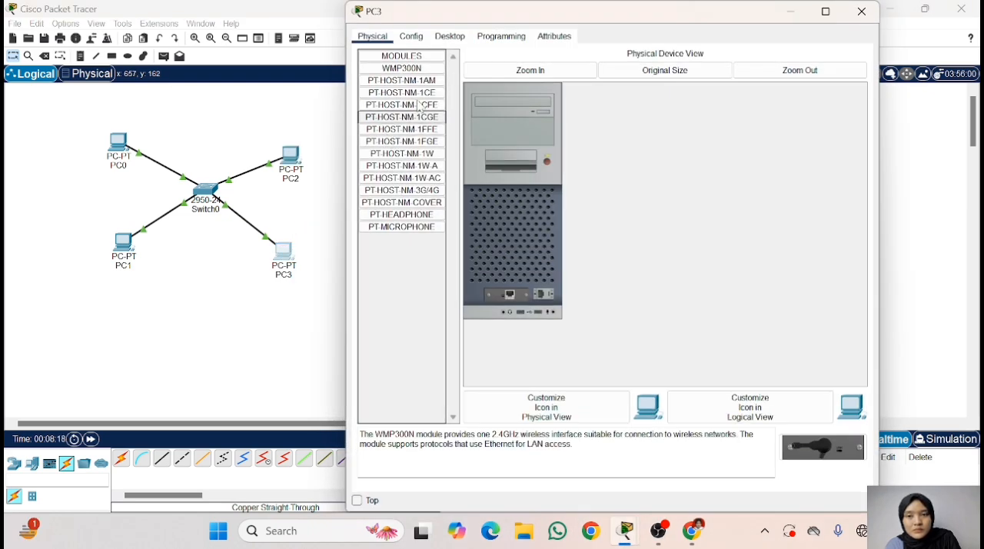
{"action": "left_click", "coordinate": [449, 37]}
{"action": "left_click", "coordinate": [388, 95]}
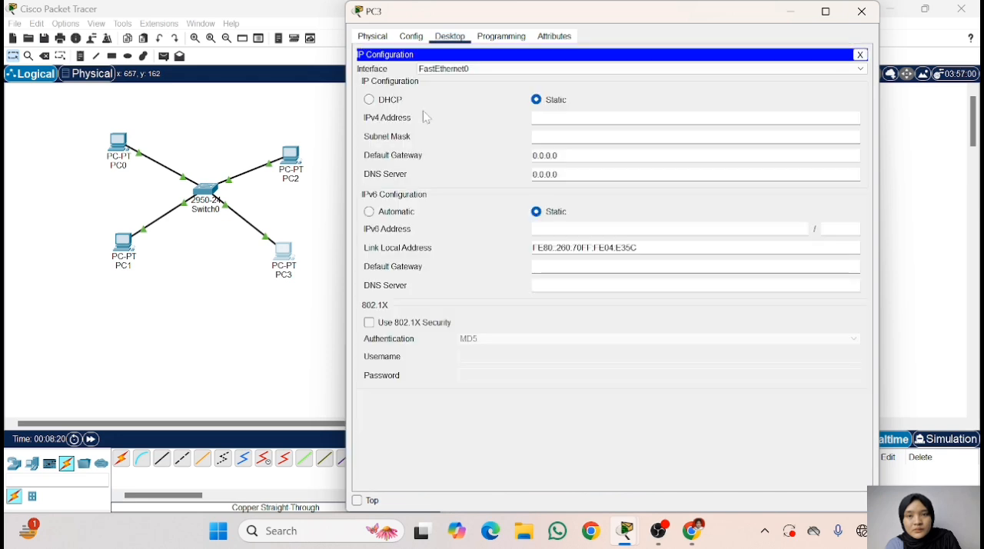
{"action": "left_click", "coordinate": [556, 115]}
{"action": "type", "text": "19"}
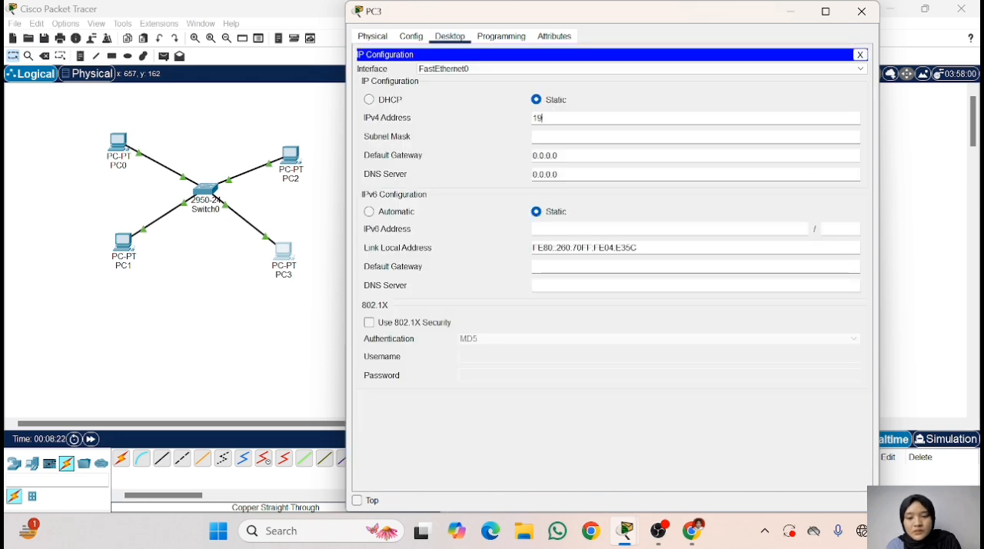
{"action": "type", "text": "2.168"}
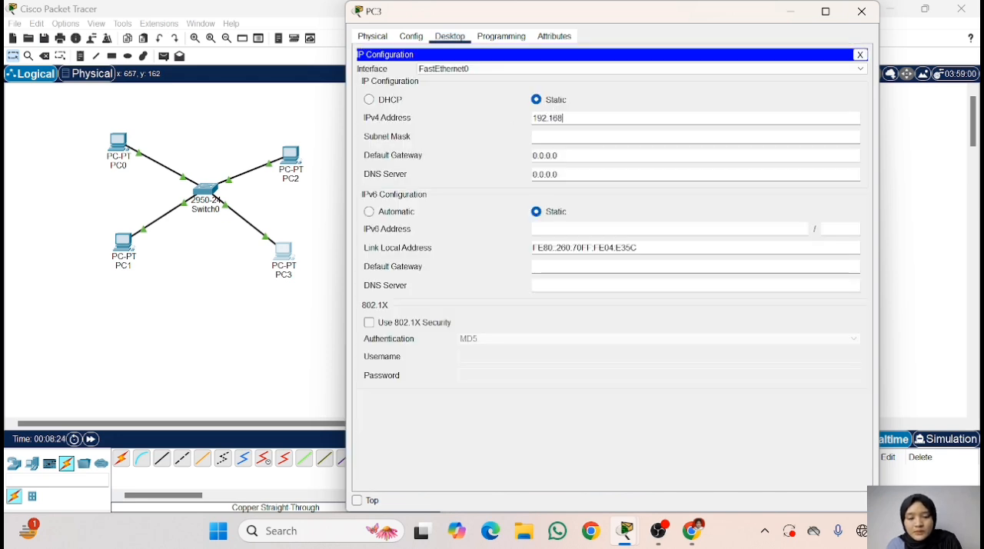
{"action": "type", "text": ".123."}
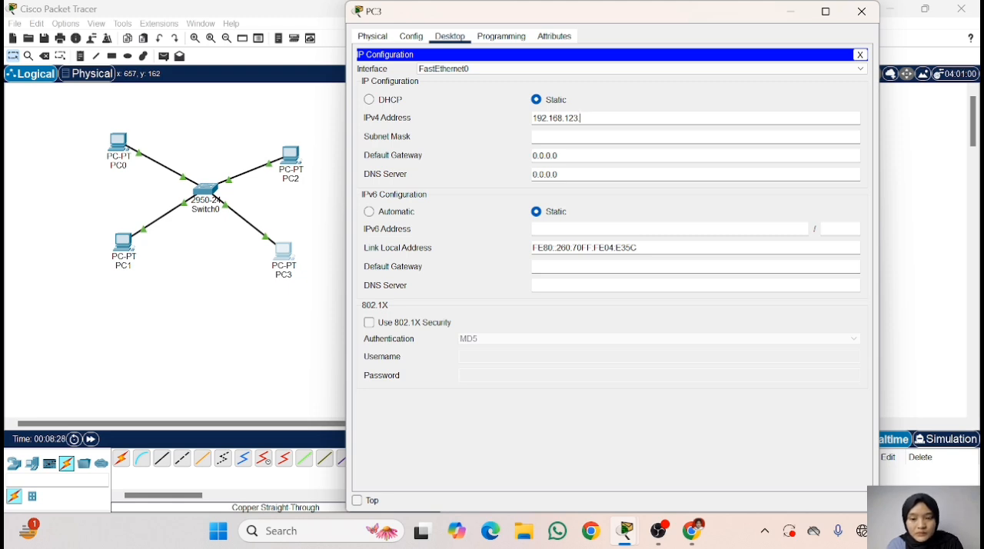
{"action": "type", "text": "4"}
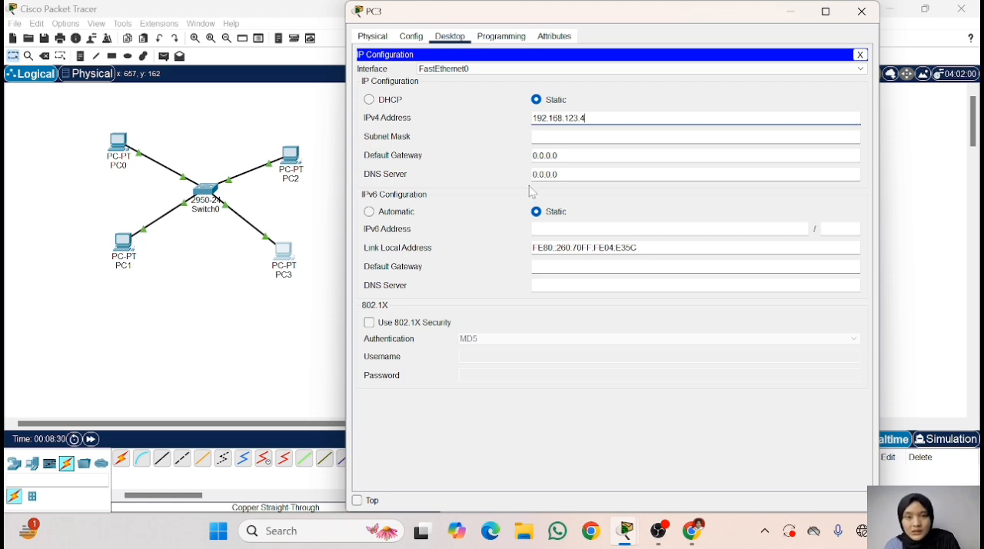
{"action": "left_click", "coordinate": [591, 140]}
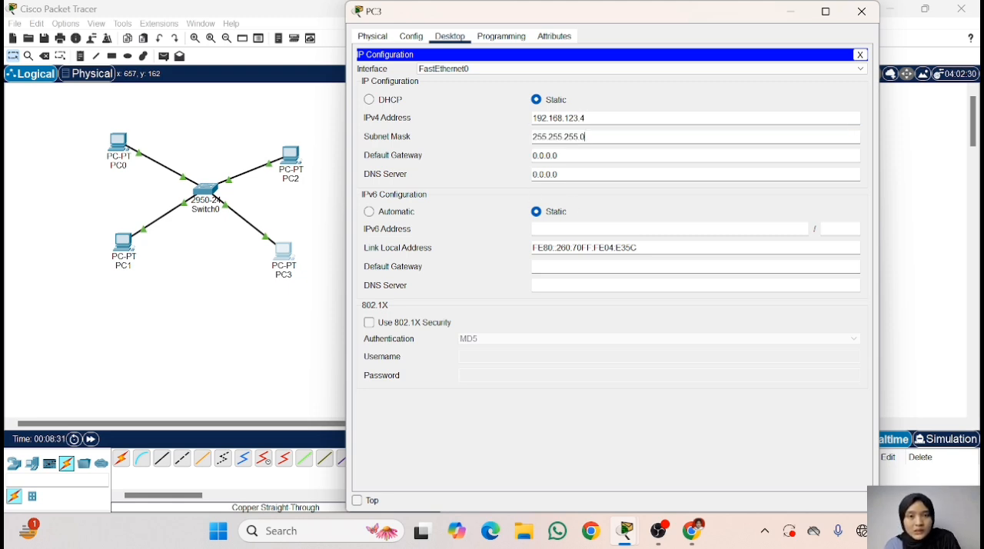
- Close PC3's window, switch to Chrome to reread the first assignment task, and return to Packet Tracer
{"action": "left_click", "coordinate": [861, 11]}
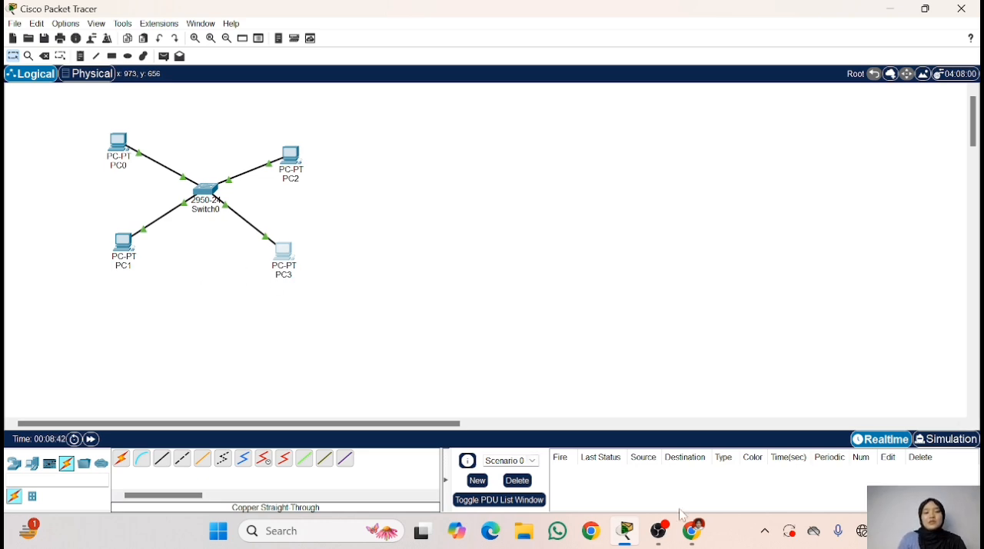
{"action": "left_click", "coordinate": [693, 531]}
{"action": "scroll", "coordinate": [592, 166], "scroll_direction": "up", "scroll_amount": 2}
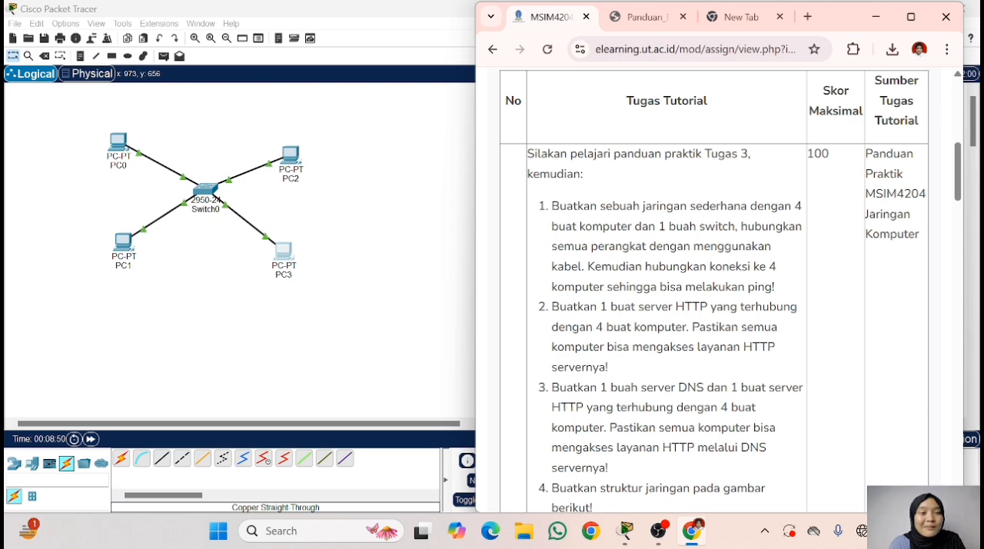
{"action": "left_click", "coordinate": [875, 17]}
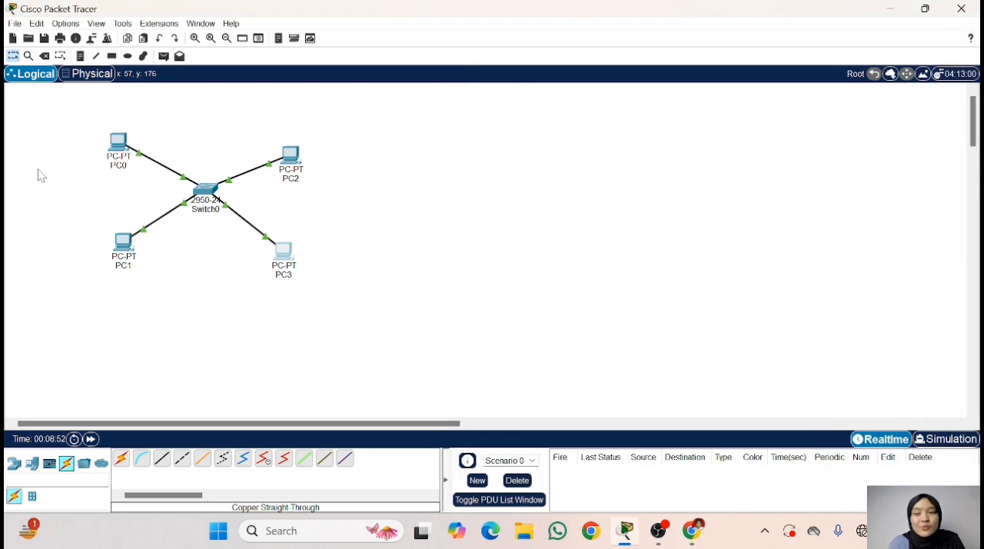
- Ping 192.168.123.1 from the Command Prompt of PC0
{"action": "left_click", "coordinate": [114, 153]}
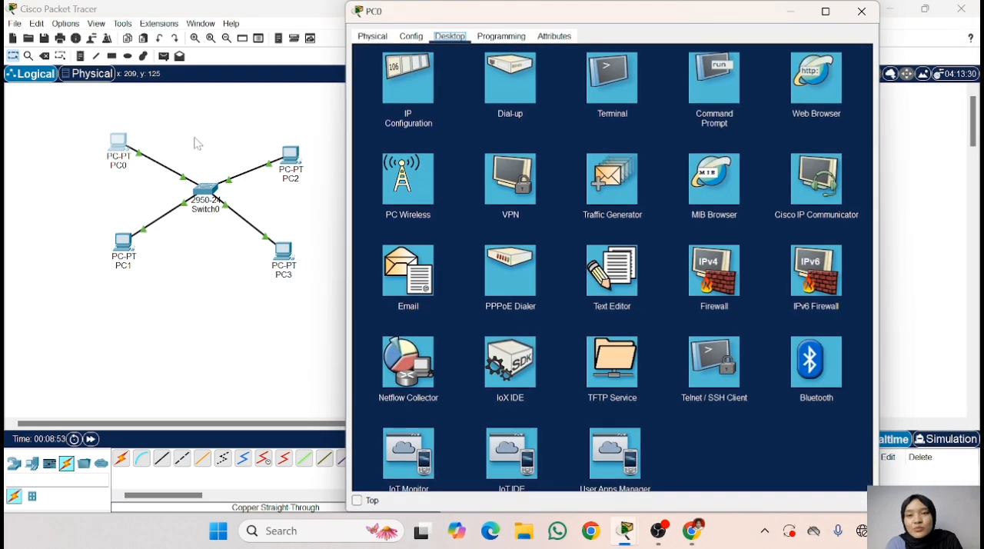
{"action": "left_click", "coordinate": [705, 77]}
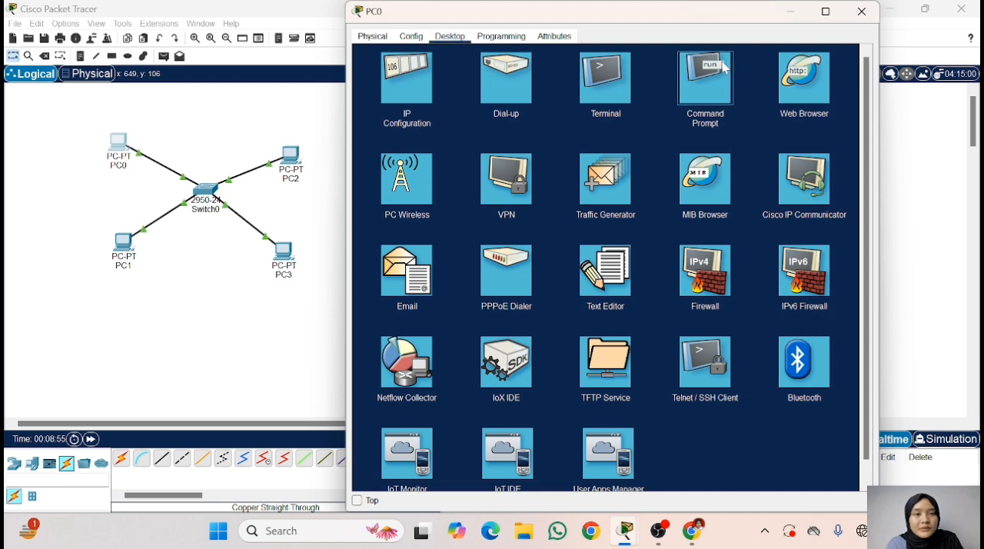
{"action": "type", "text": "pin"}
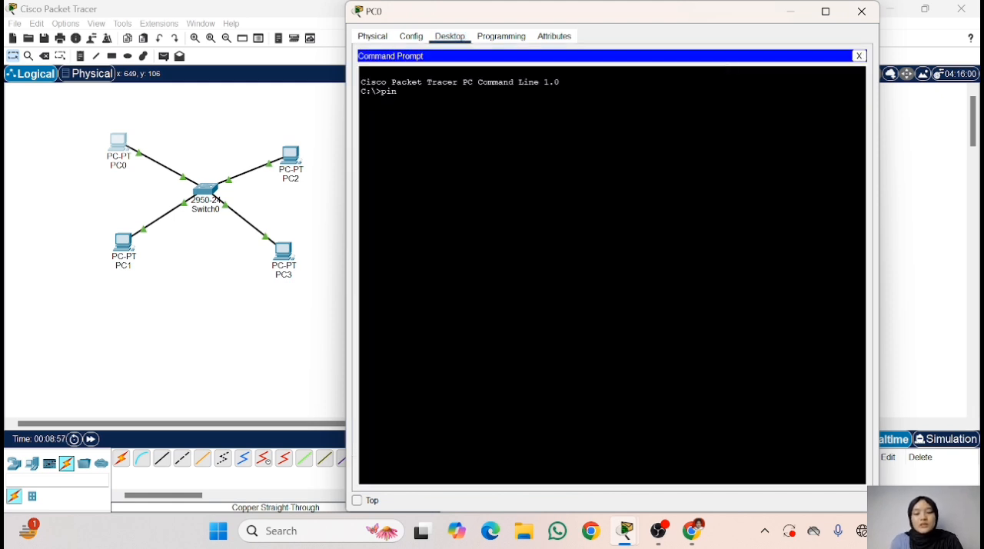
{"action": "type", "text": "g 192.16"}
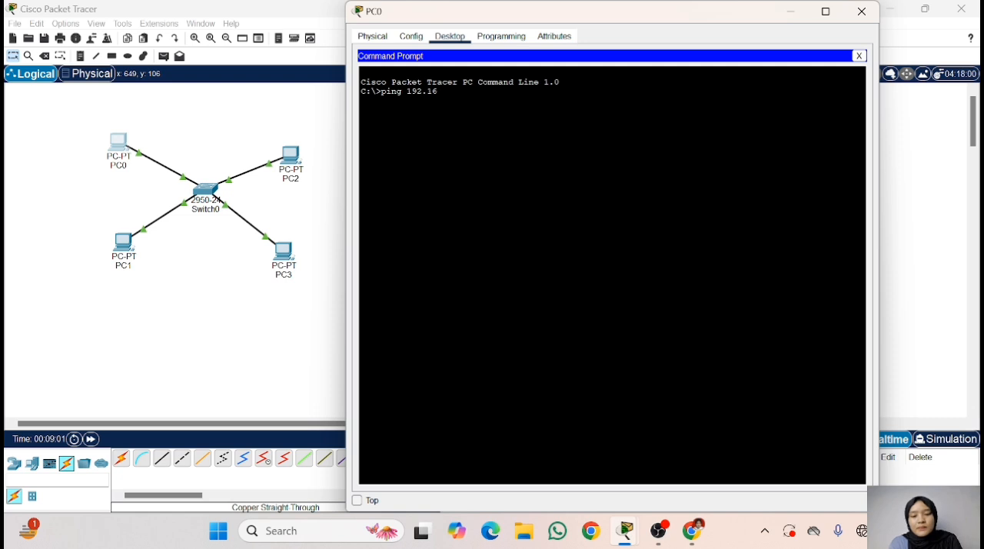
{"action": "type", "text": "8.123.1"}
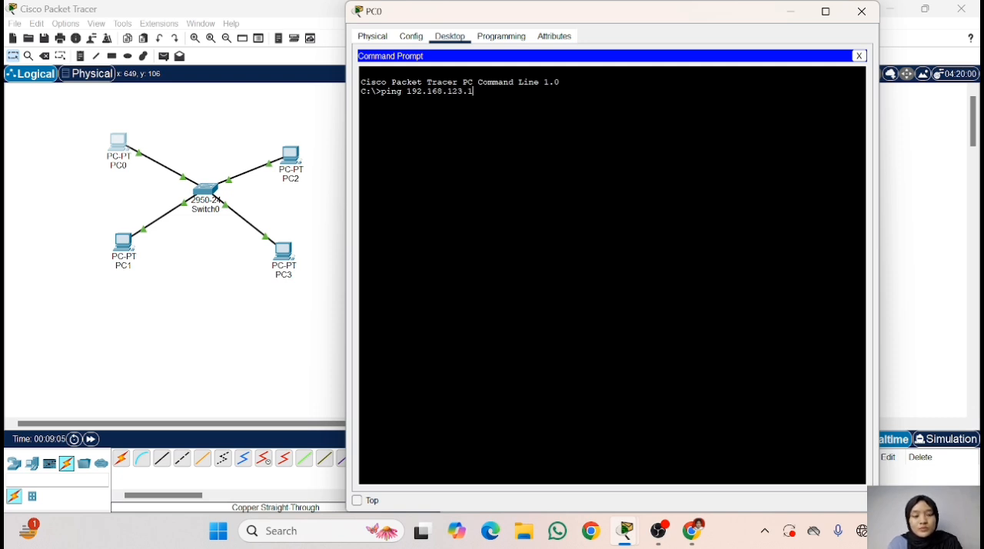
{"action": "key", "text": "Return"}
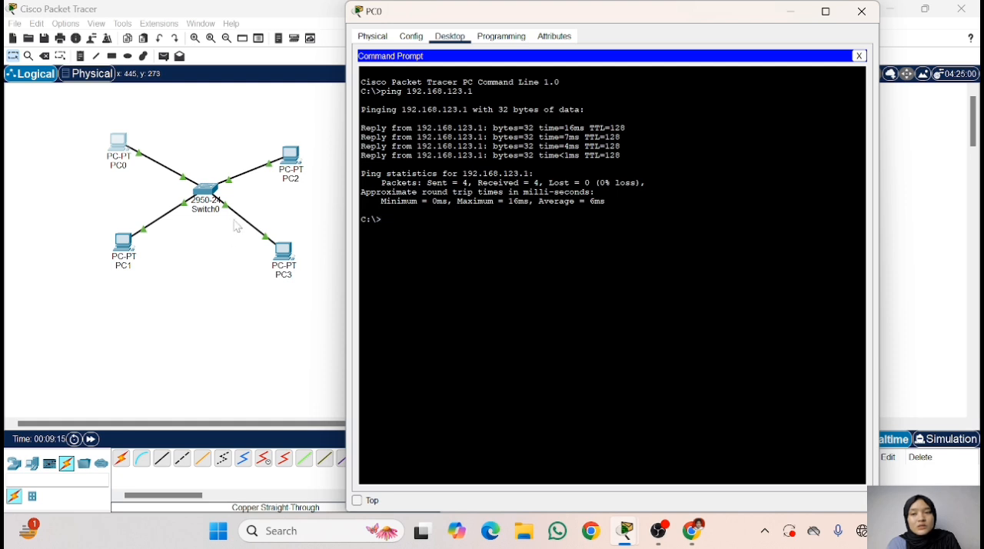
- Ping PC1 at 192.168.123.2 from PC0's Command Prompt
{"action": "type", "text": "p"}
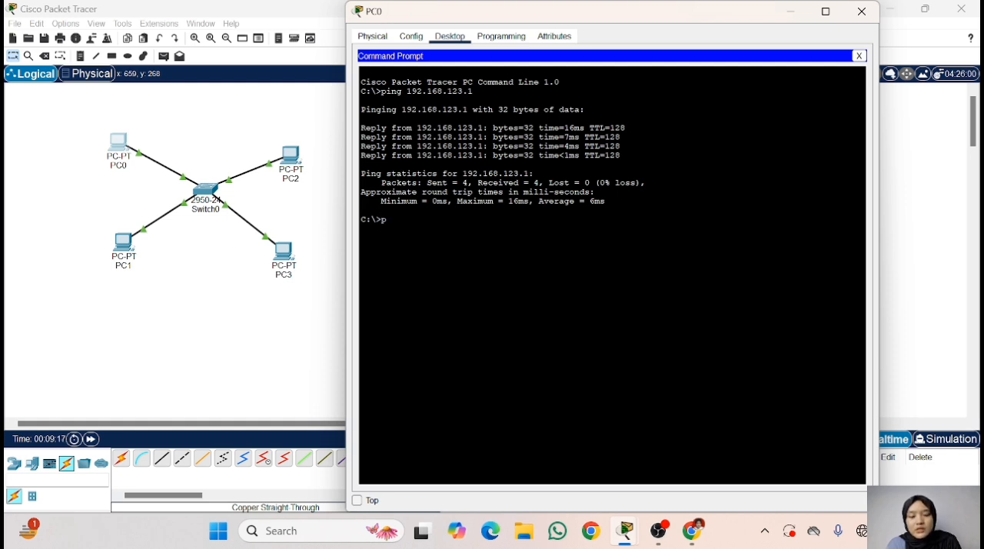
{"action": "type", "text": "ing 1"}
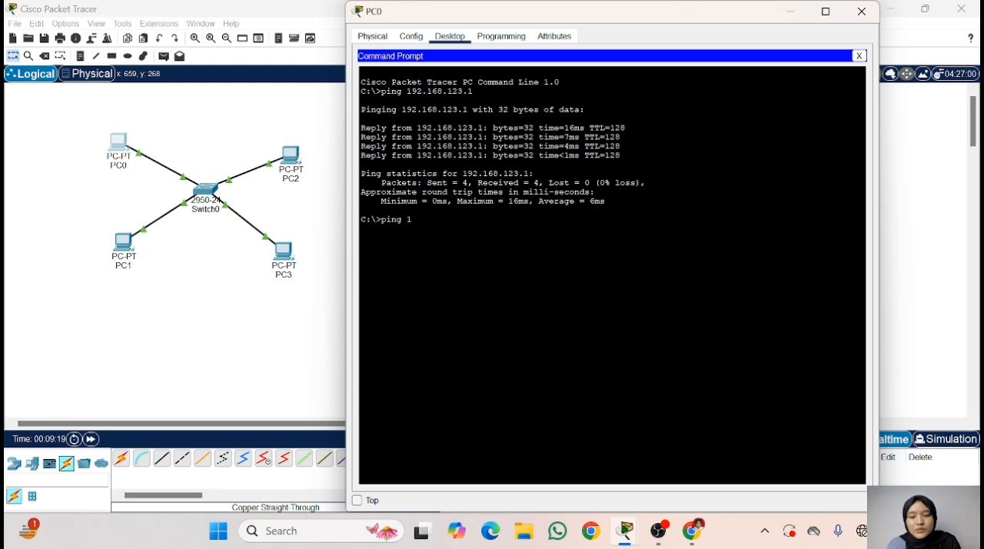
{"action": "type", "text": "92.1"}
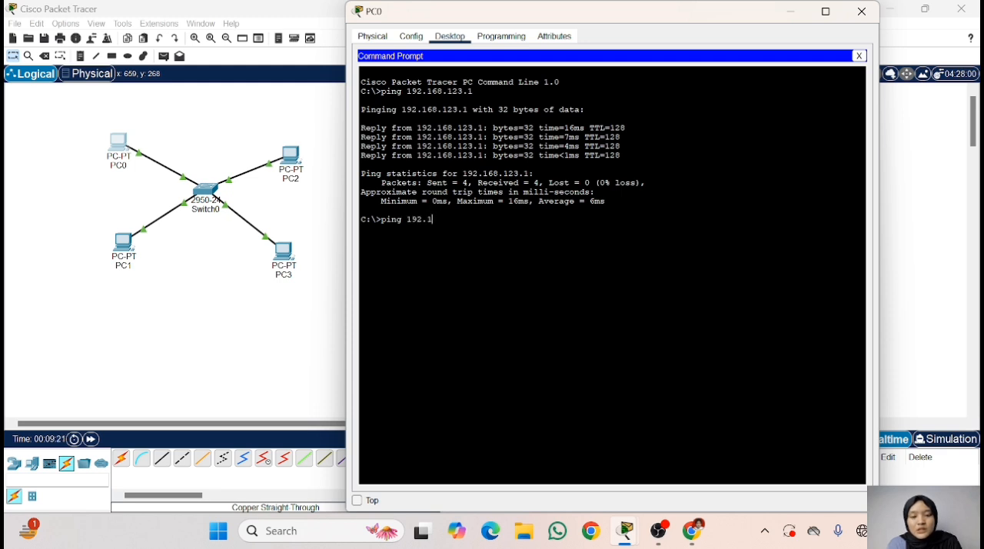
{"action": "type", "text": "68"}
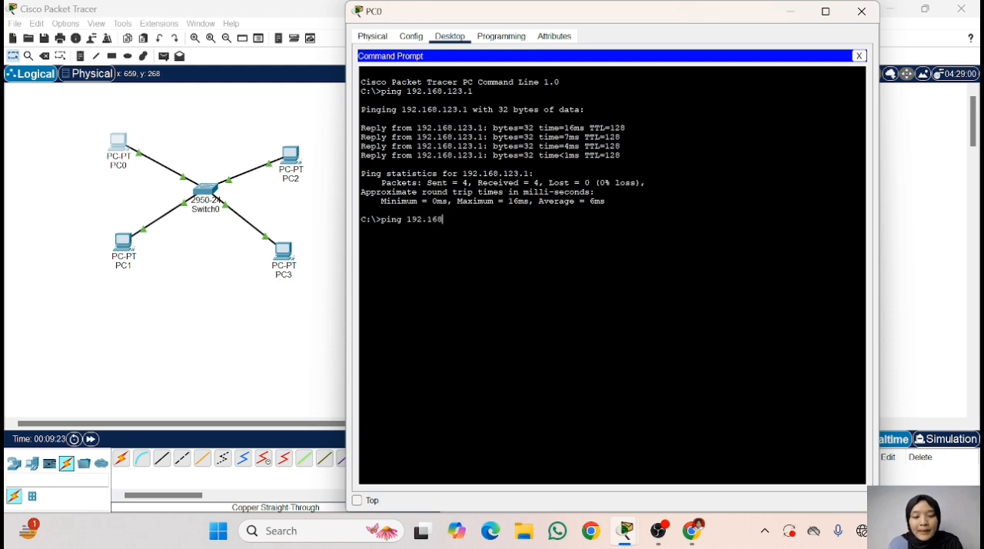
{"action": "type", "text": ".123"}
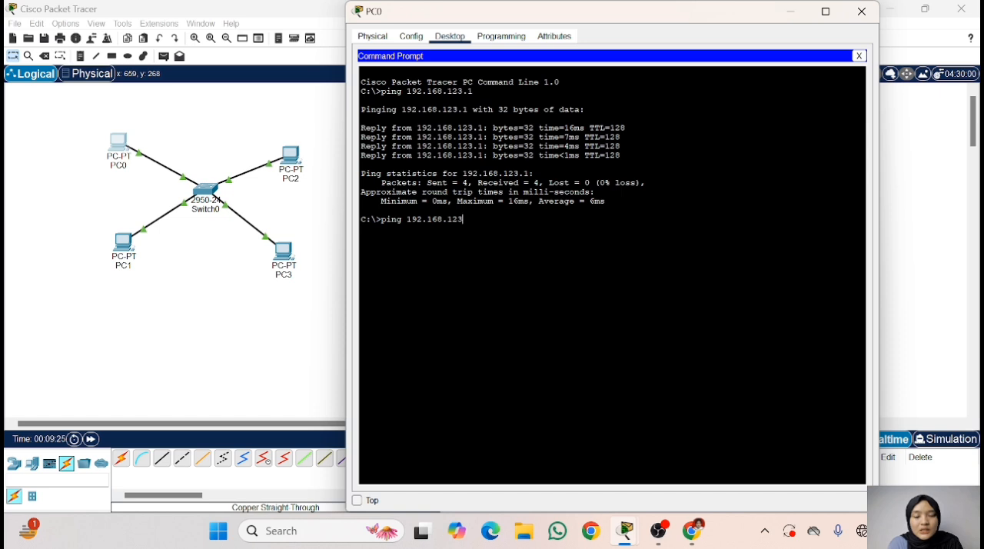
{"action": "type", "text": "."}
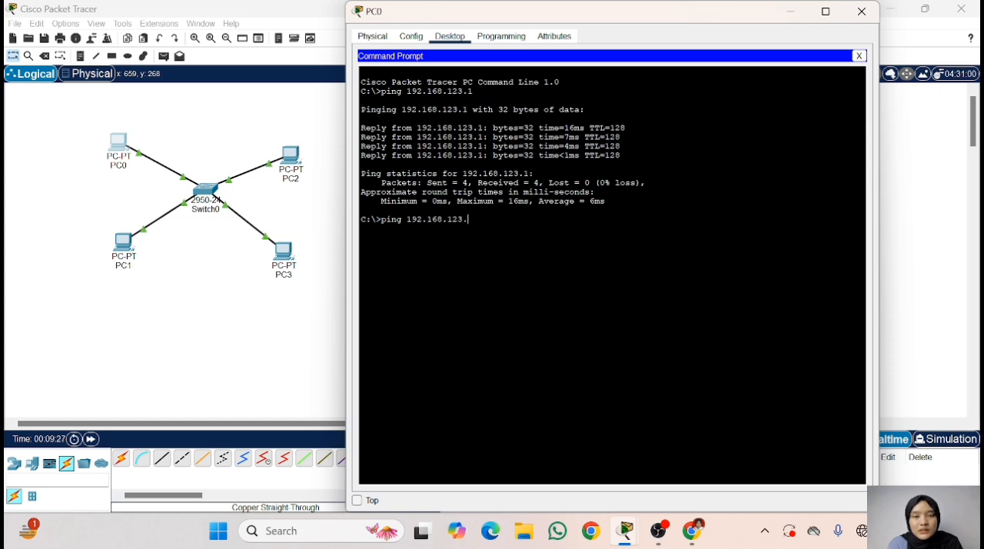
{"action": "type", "text": "2"}
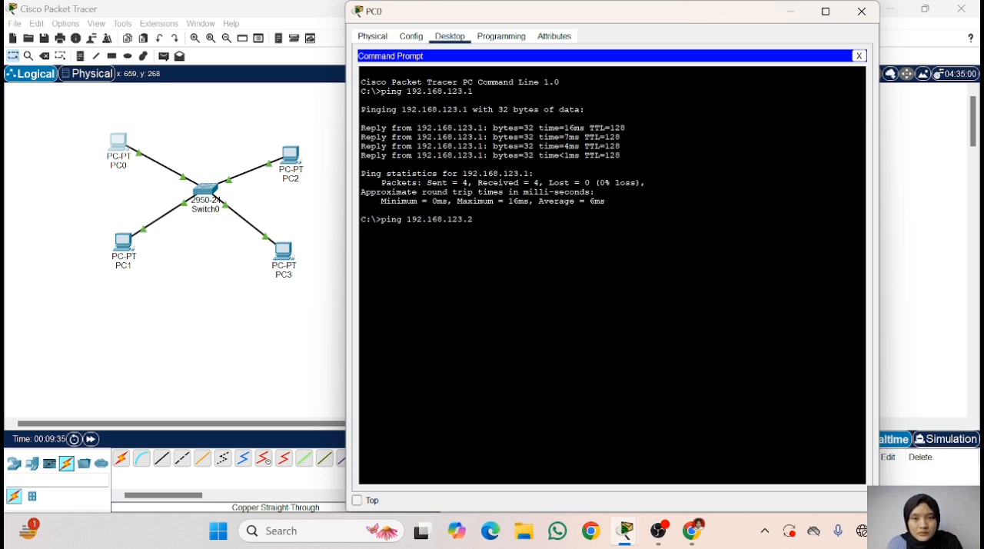
{"action": "key", "text": "Return"}
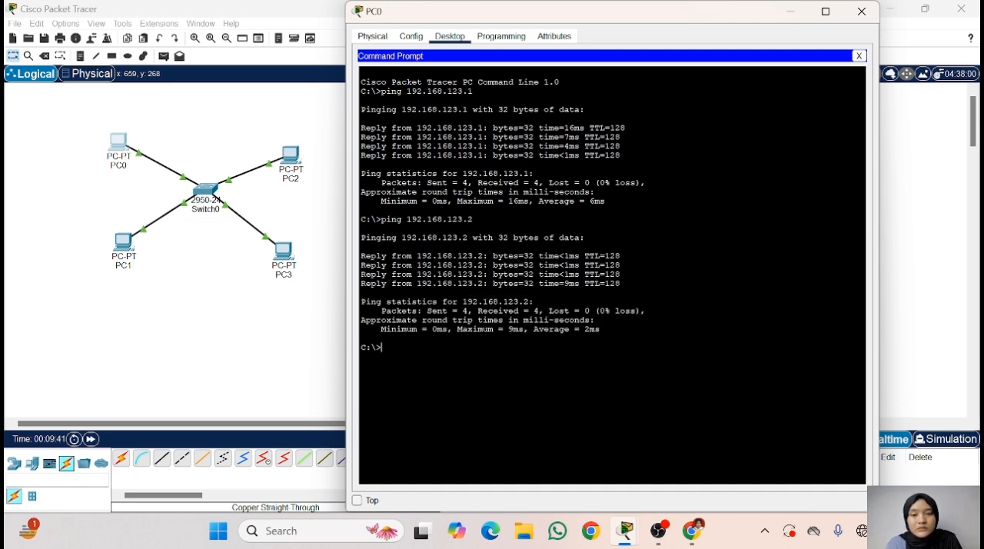
- Ping PC2 at 192.168.123.3 from PC0's Command Prompt
{"action": "type", "text": "ping"}
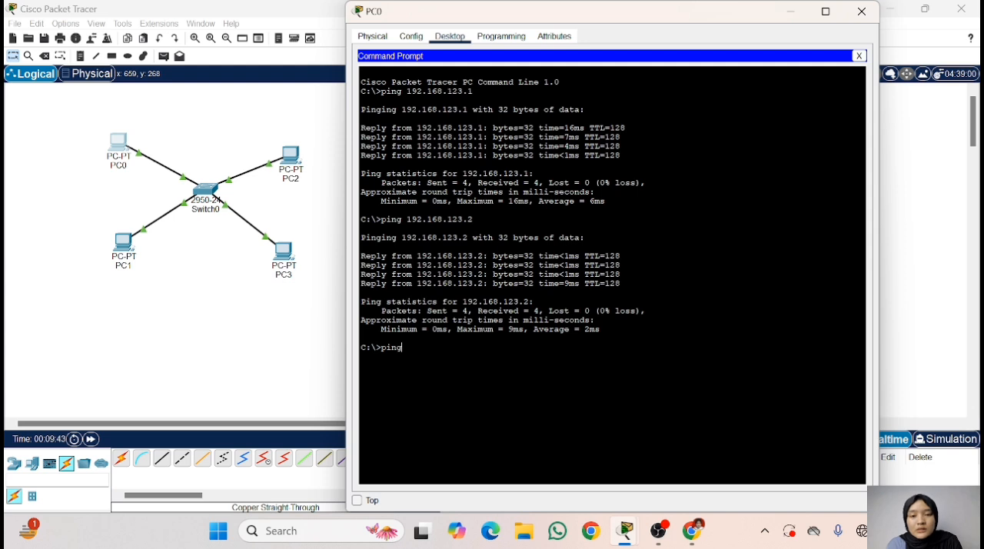
{"action": "type", "text": " 192.1"}
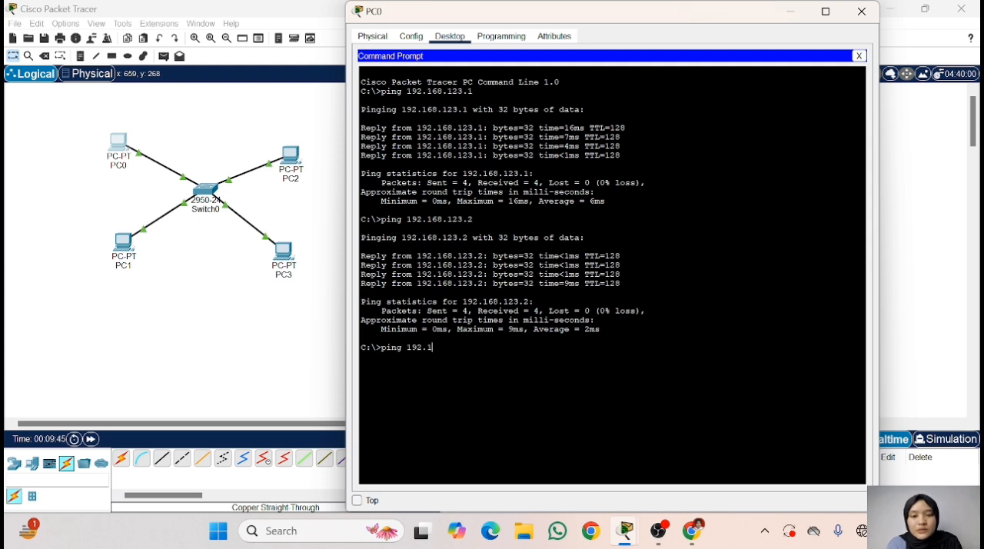
{"action": "type", "text": "68.1"}
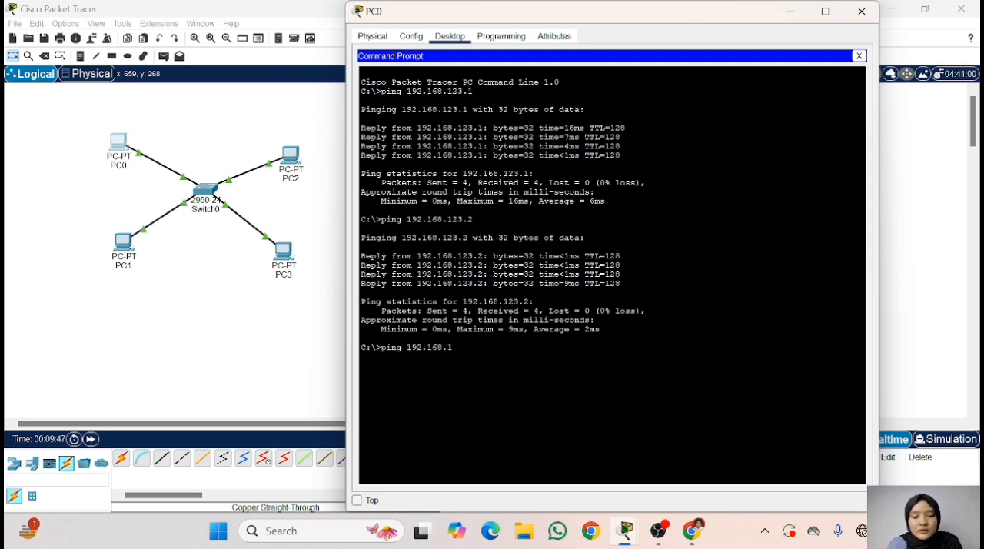
{"action": "type", "text": "23.3"}
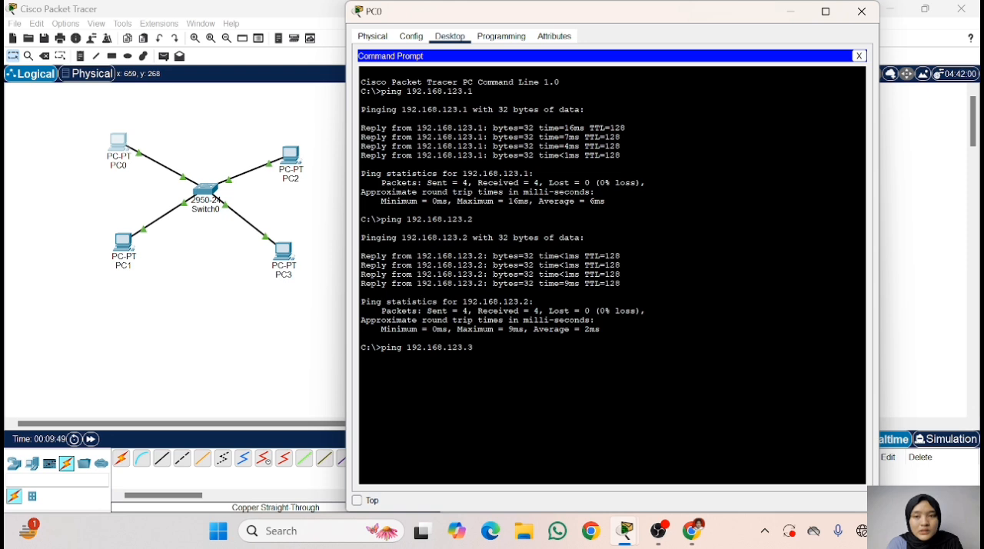
{"action": "key", "text": "Return"}
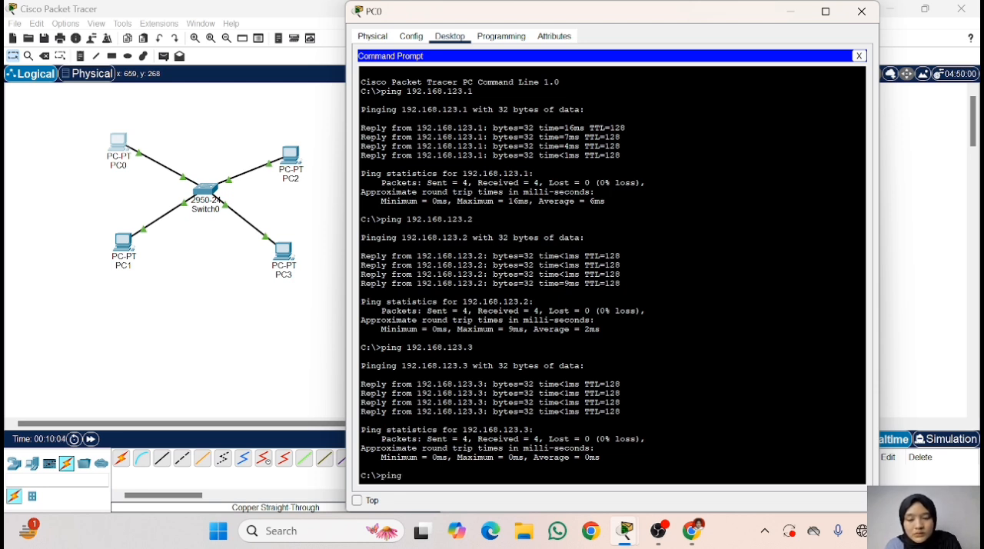
- Ping PC3 at 192.168.123.4 from PC0, review the ping results, and close PC0's window
{"action": "type", "text": "123"}
{"action": "key", "text": "BackSpace"}
{"action": "key", "text": "BackSpace"}
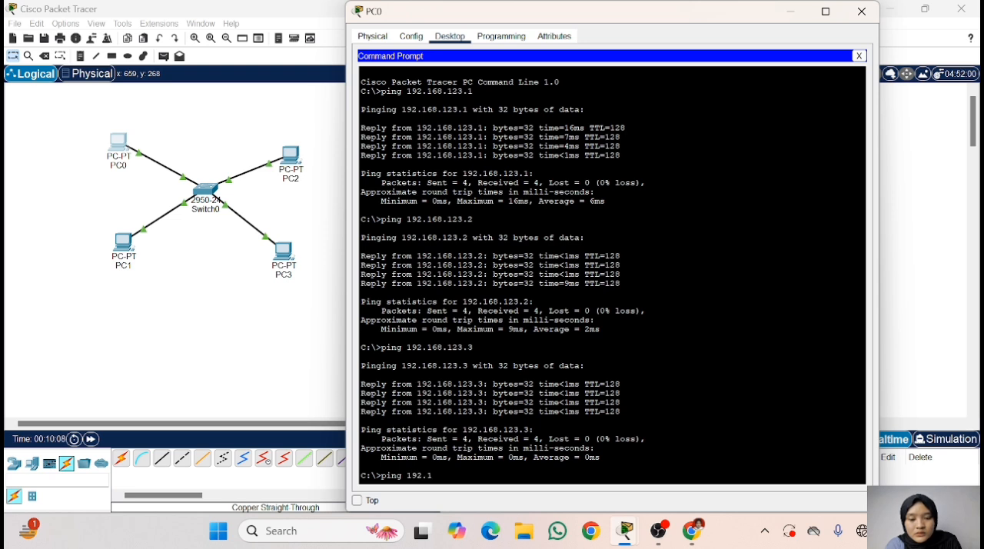
{"action": "type", "text": "92.168.123"}
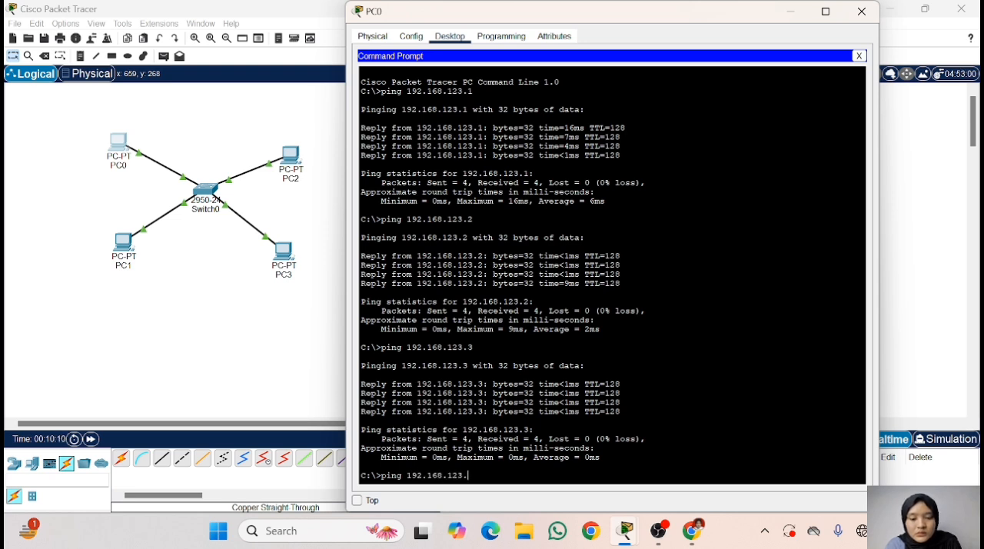
{"action": "type", "text": ".4"}
{"action": "key", "text": "Return"}
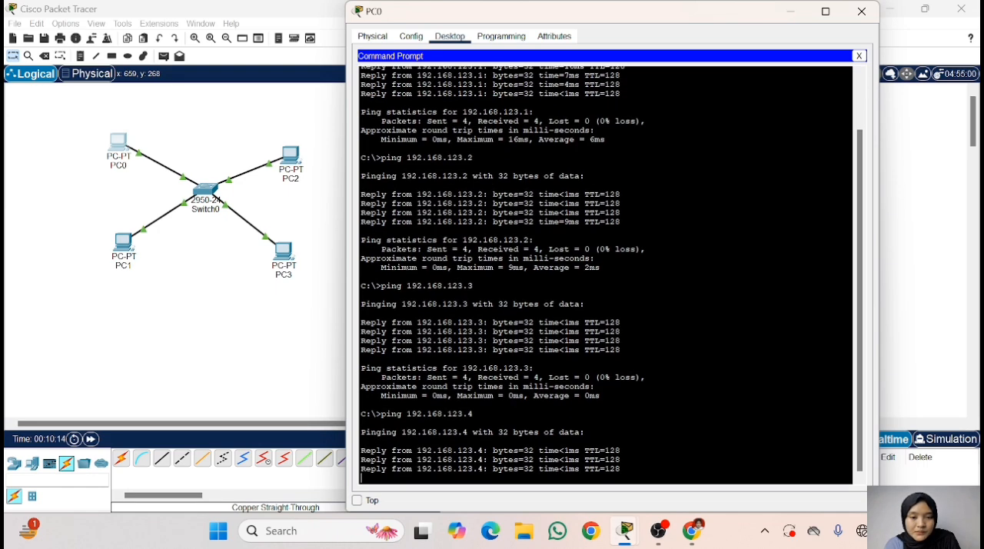
{"action": "scroll", "coordinate": [606, 275], "scroll_direction": "up", "scroll_amount": 5}
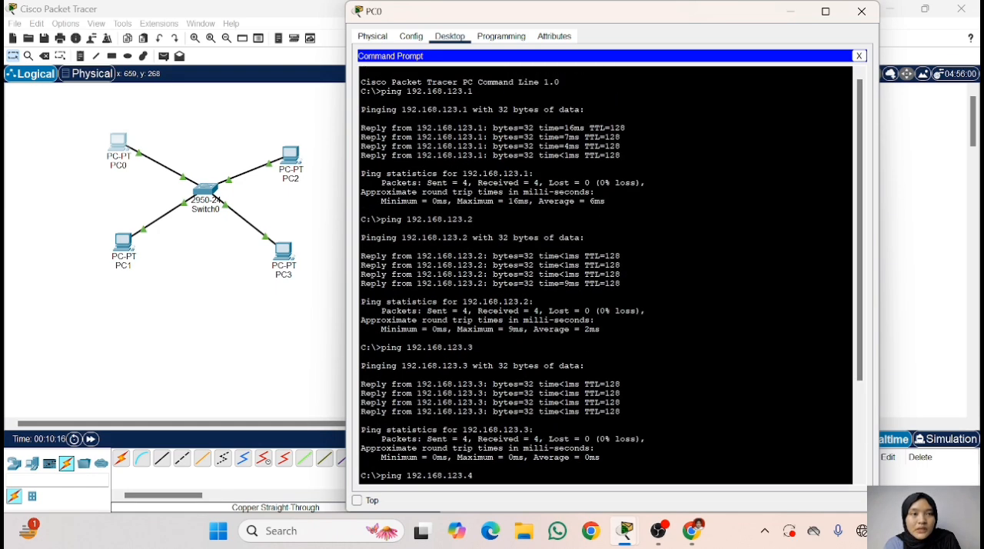
{"action": "left_click", "coordinate": [862, 11]}
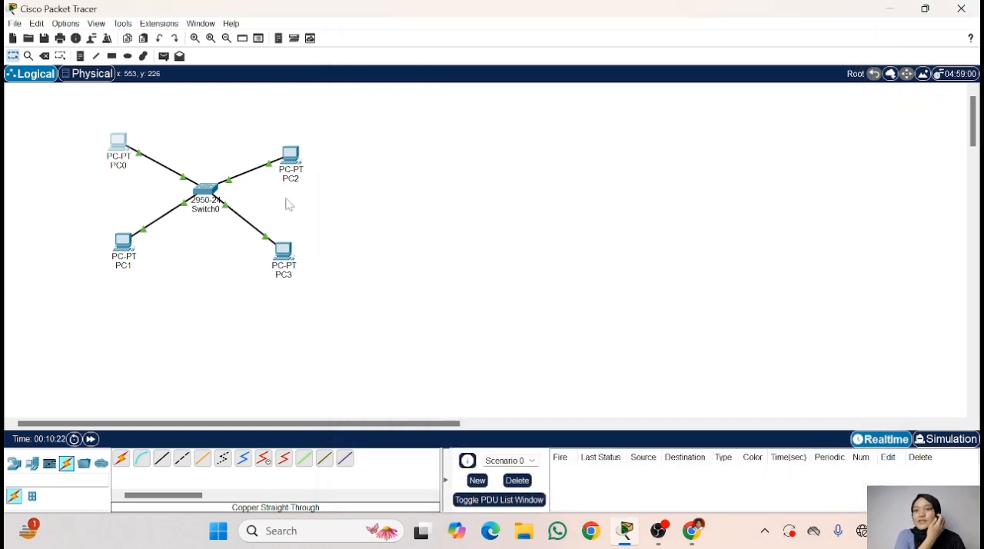
- Switch to Chrome to read the assignment's second task about the HTTP server, and return to Packet Tracer
{"action": "mouse_move", "coordinate": [692, 533]}
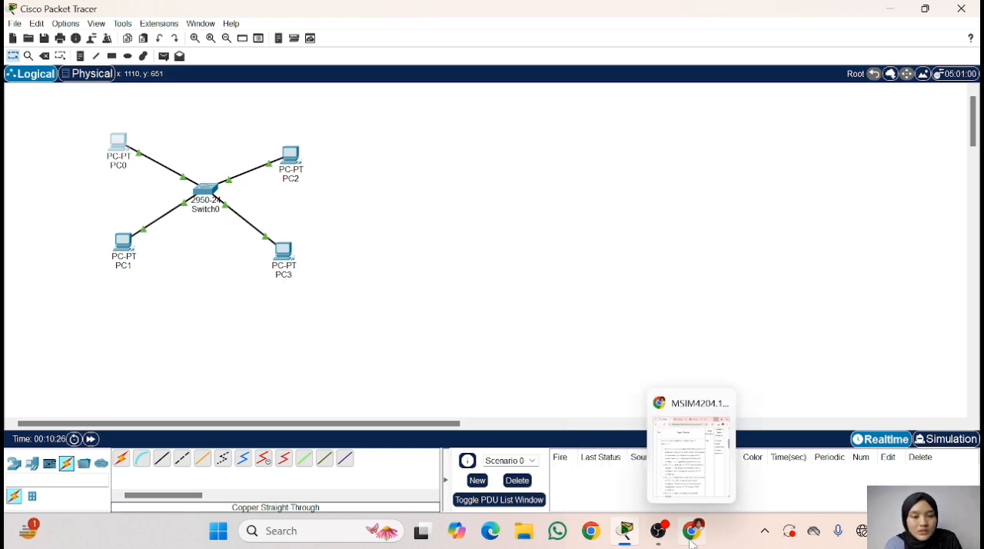
{"action": "left_click", "coordinate": [682, 532]}
{"action": "scroll", "coordinate": [547, 217], "scroll_direction": "down", "scroll_amount": 2}
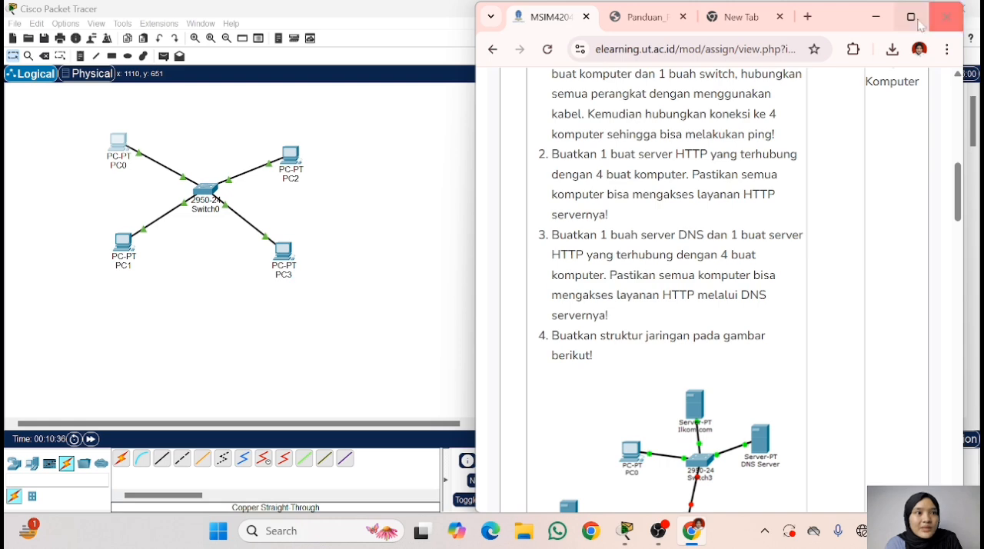
{"action": "left_click", "coordinate": [876, 16]}
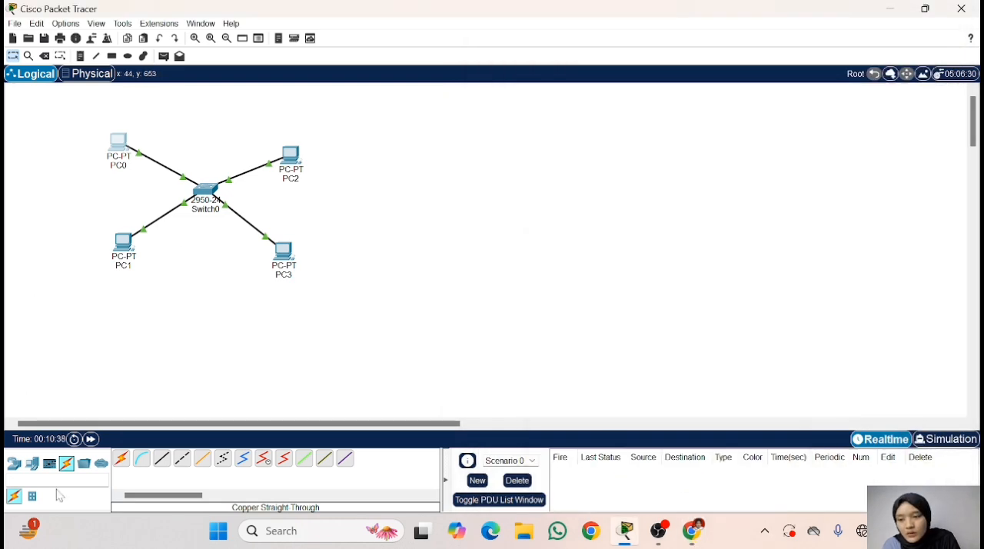
- Add a Server-PT end device to the workspace and position it above Switch0, between PC0 and PC2
{"action": "left_click", "coordinate": [14, 463]}
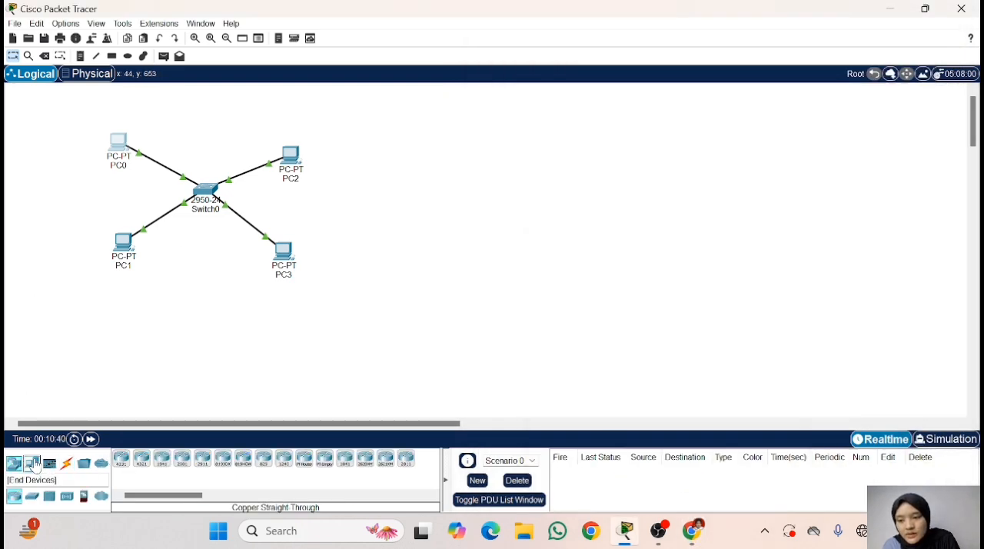
{"action": "left_click", "coordinate": [33, 464]}
{"action": "left_click", "coordinate": [162, 461]}
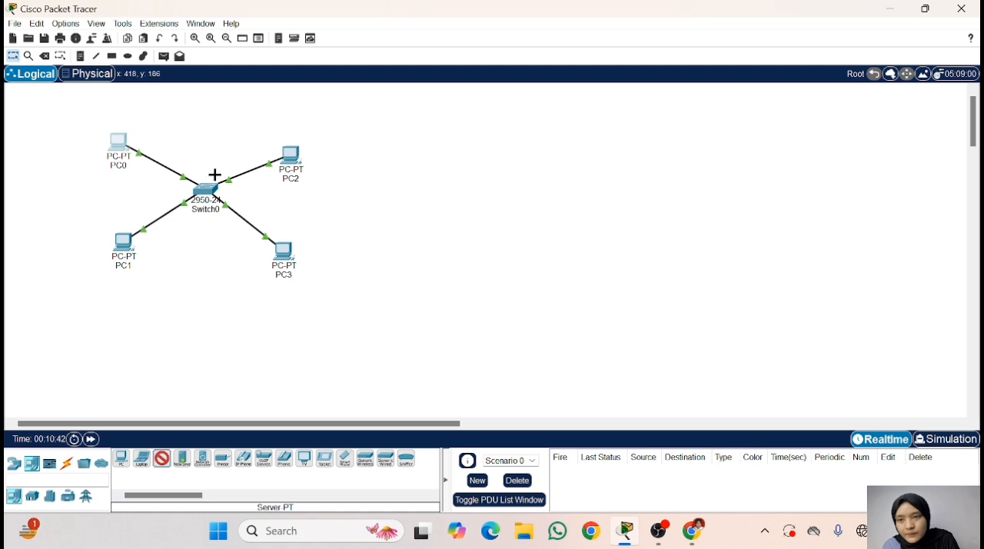
{"action": "left_click", "coordinate": [190, 109]}
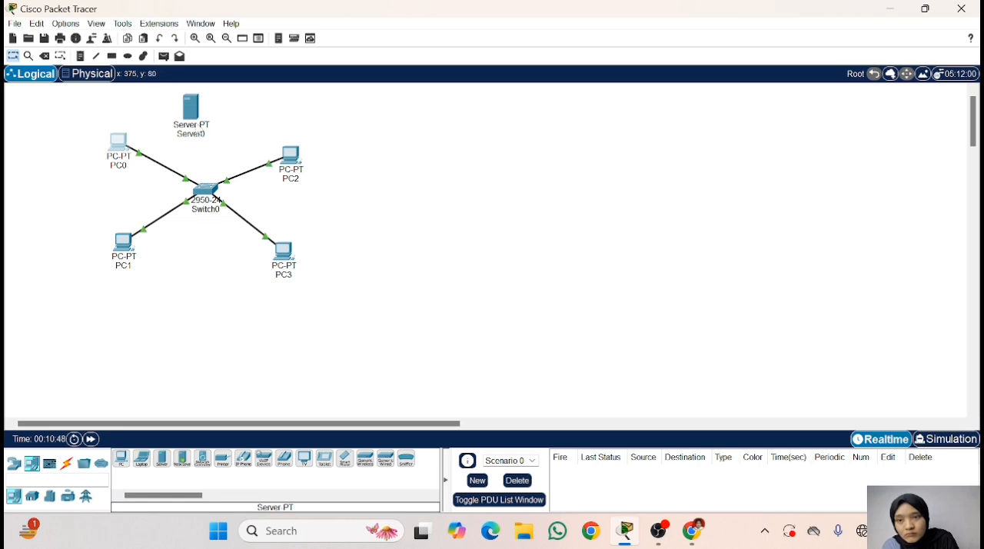
{"action": "left_click_drag", "start_coordinate": [194, 110], "coordinate": [189, 100]}
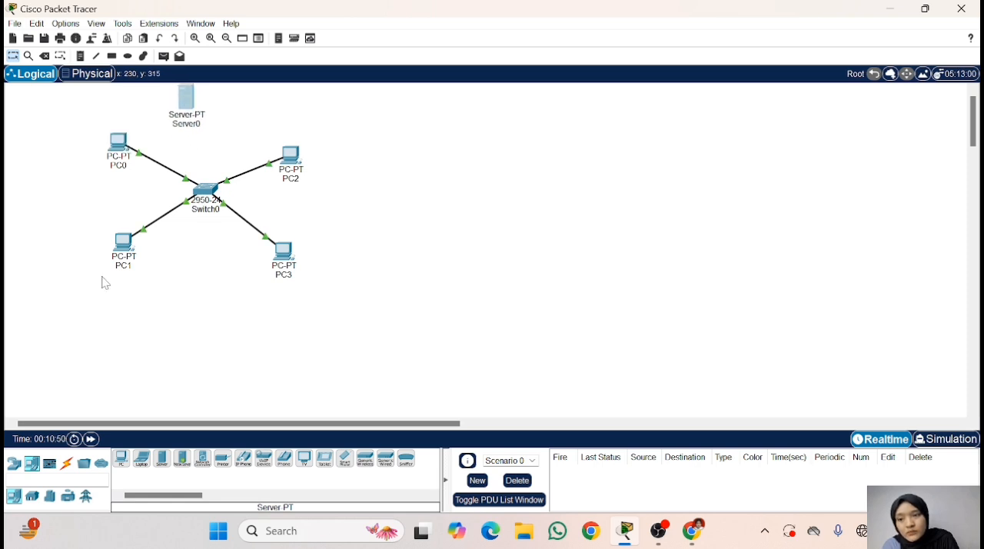
- Connect Server0's FastEthernet0 to Switch0's FastEthernet0/5 with a copper straight-through cable, and fast-forward the simulation time
{"action": "left_click", "coordinate": [67, 464]}
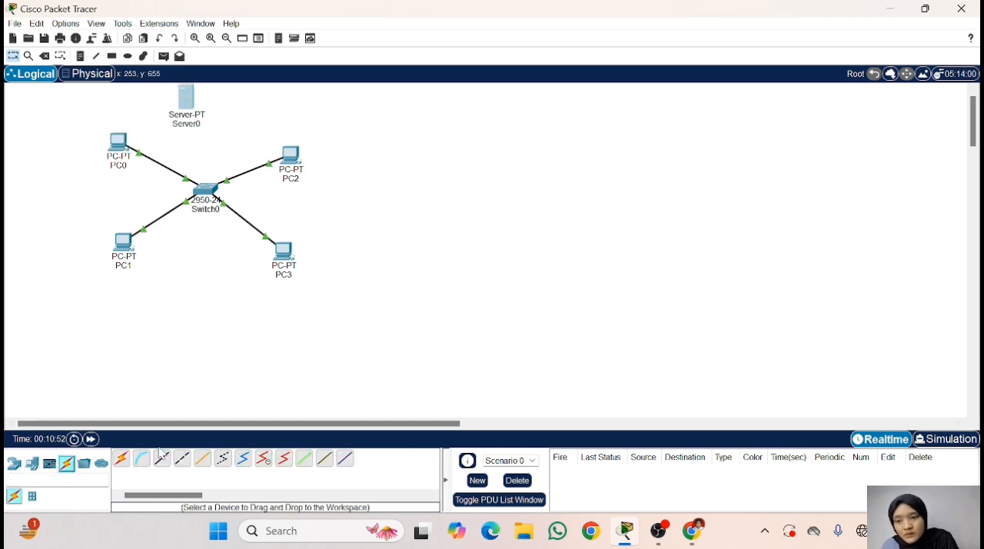
{"action": "left_click", "coordinate": [162, 458]}
{"action": "left_click", "coordinate": [186, 101]}
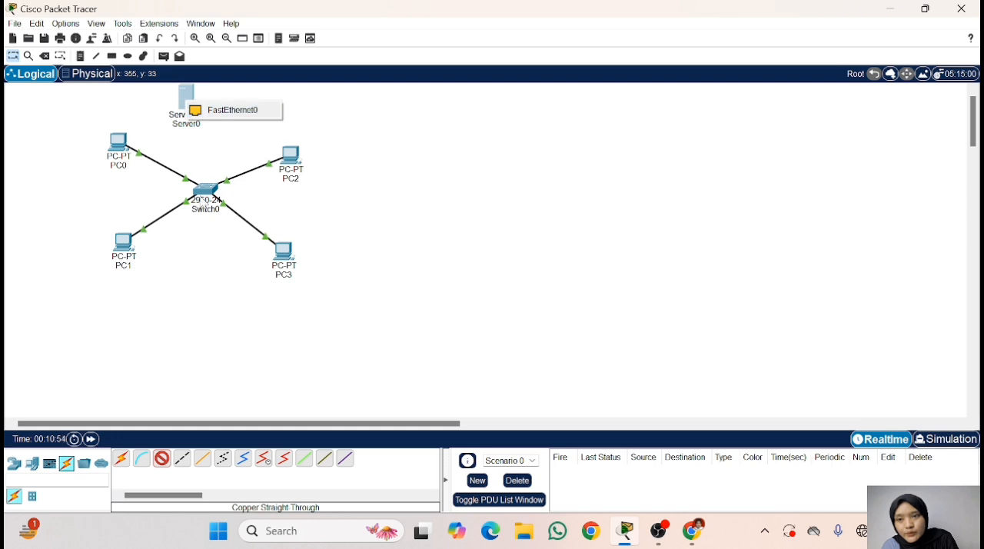
{"action": "left_click", "coordinate": [224, 110]}
{"action": "left_click", "coordinate": [202, 192]}
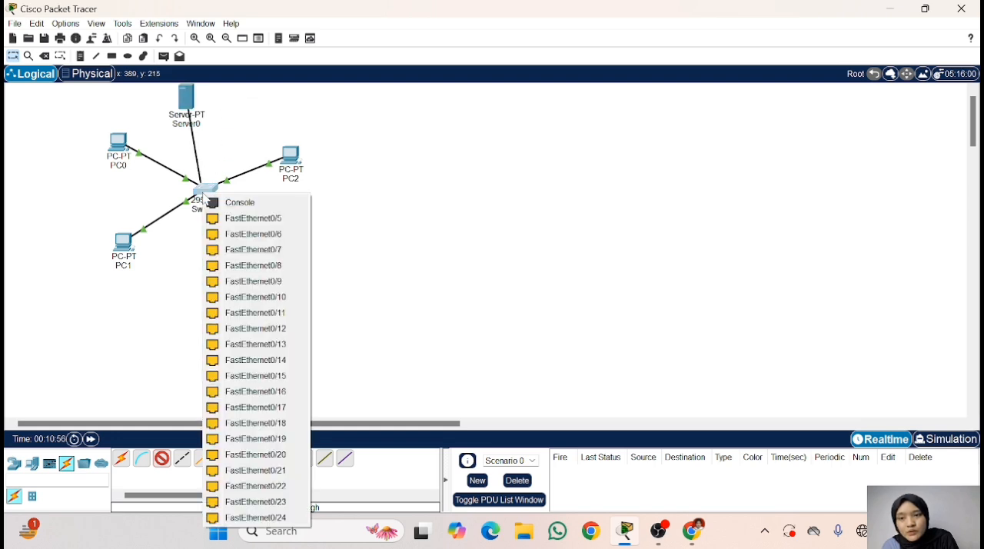
{"action": "left_click", "coordinate": [222, 219]}
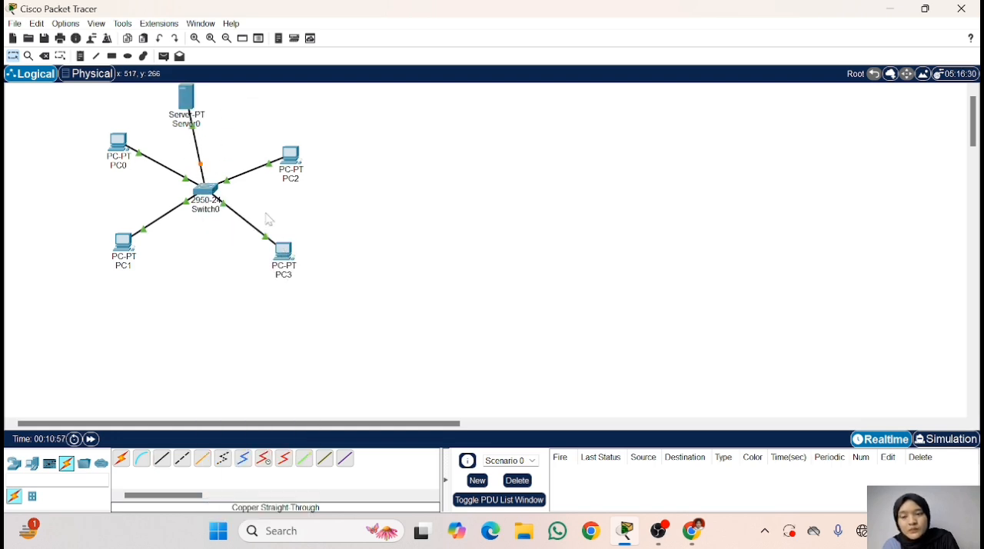
{"action": "left_click", "coordinate": [90, 439]}
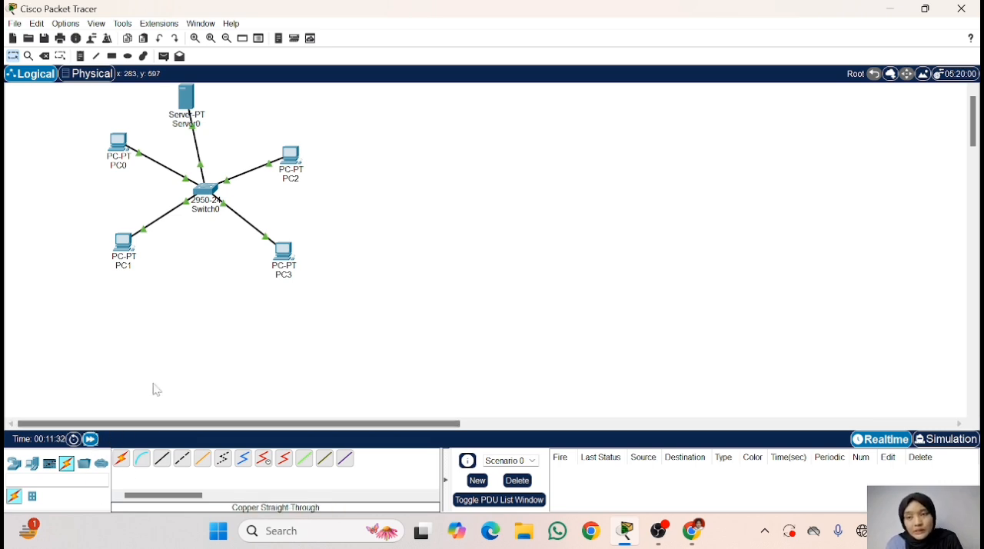
- Assign Server0 the static IPv4 address 192.168.123.5 with subnet mask 255.255.255.0
{"action": "left_click", "coordinate": [186, 103]}
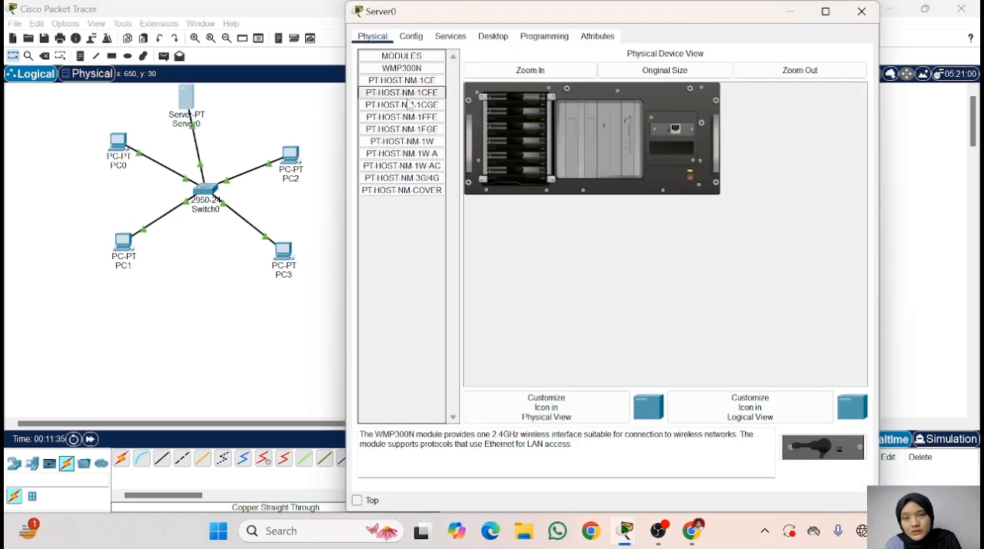
{"action": "left_click", "coordinate": [415, 37]}
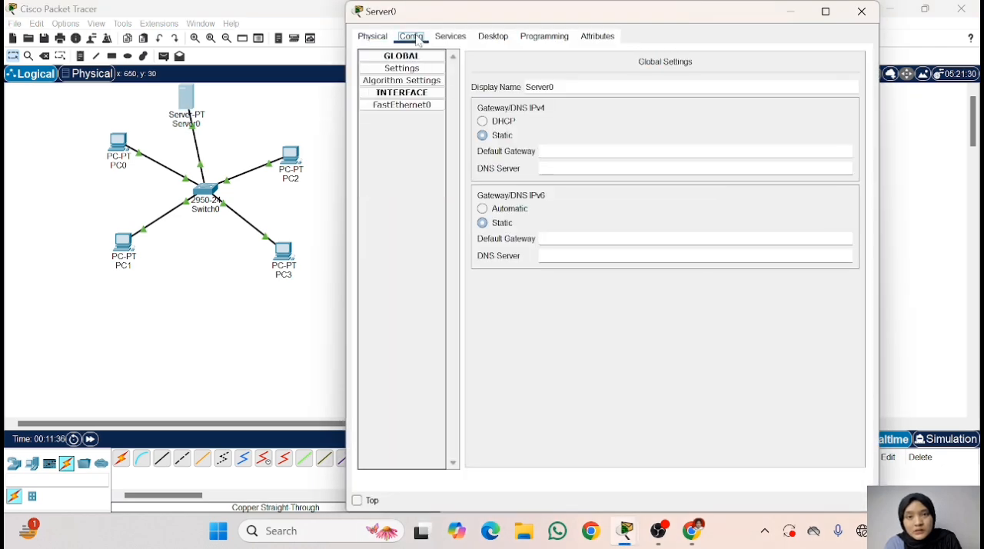
{"action": "left_click", "coordinate": [492, 36]}
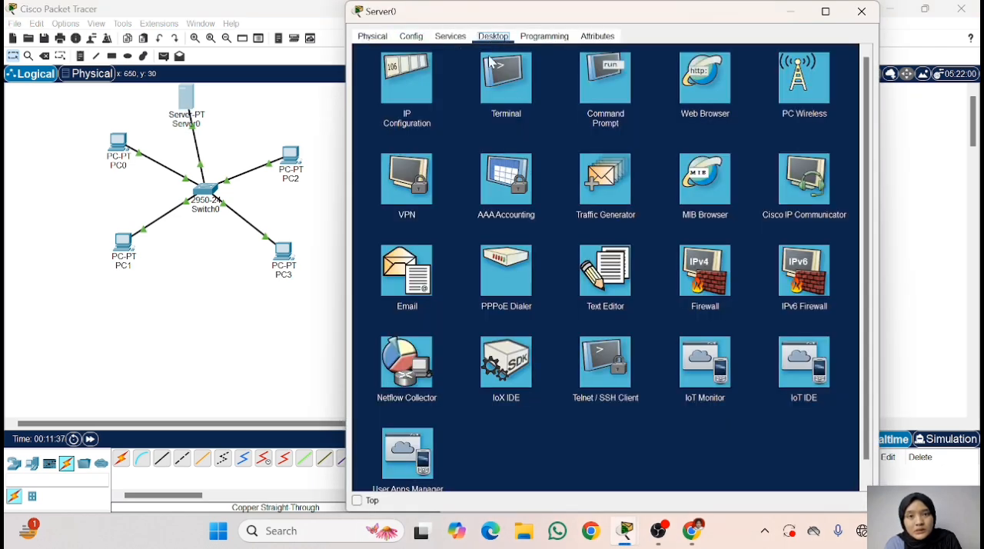
{"action": "left_click", "coordinate": [406, 123]}
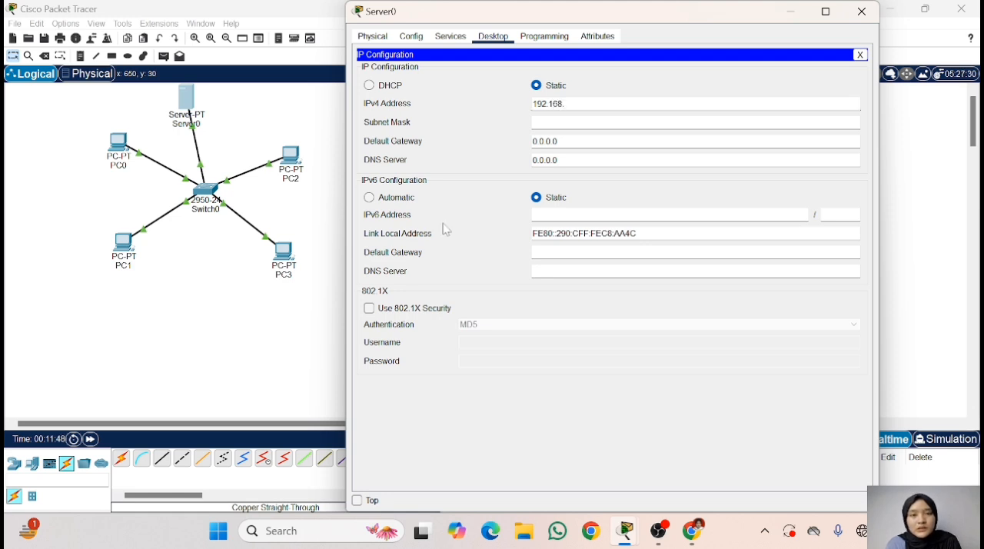
{"action": "left_click", "coordinate": [565, 103]}
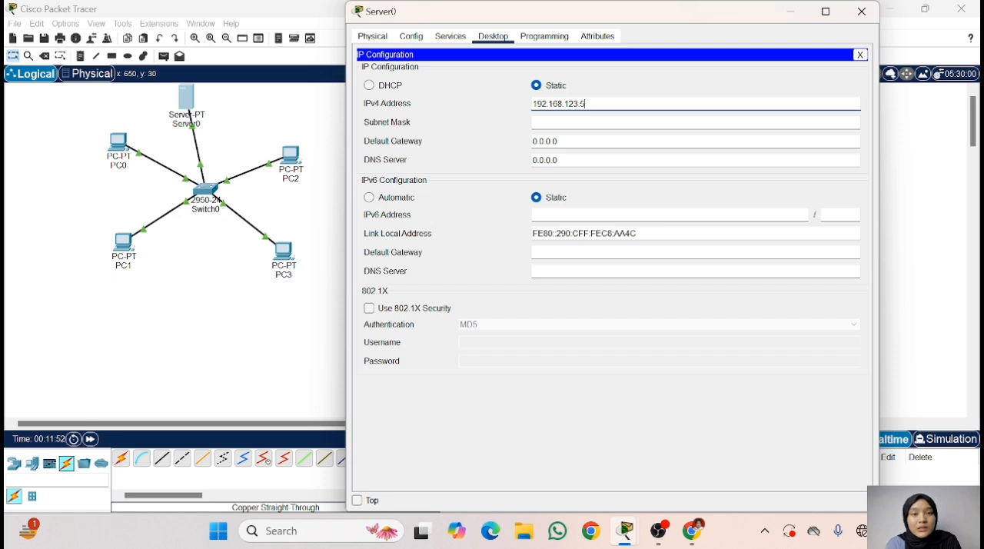
{"action": "left_click", "coordinate": [553, 122]}
{"action": "left_click", "coordinate": [576, 141]}
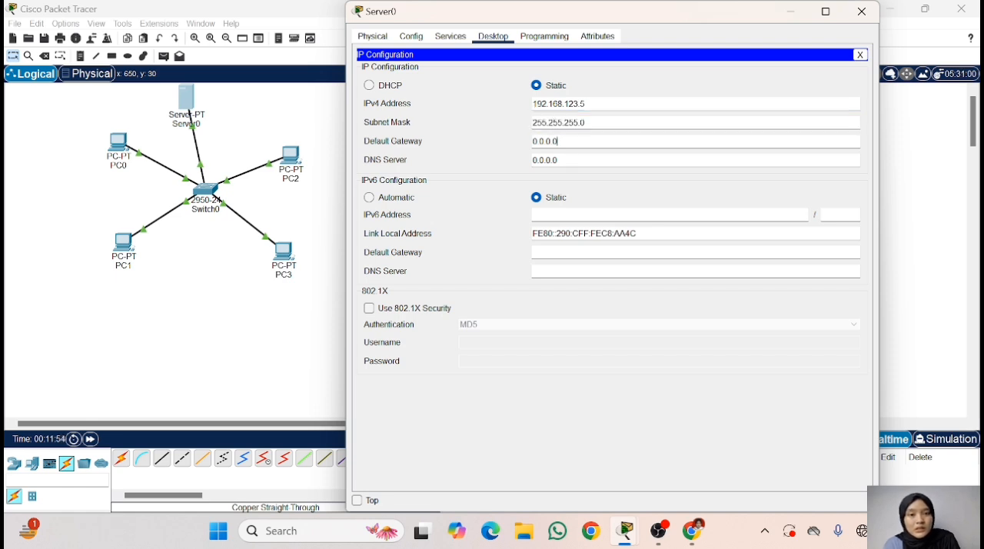
- Check the HTTP and HTTPS service settings on Server0, look through its other settings, and close its window
{"action": "left_click", "coordinate": [411, 36]}
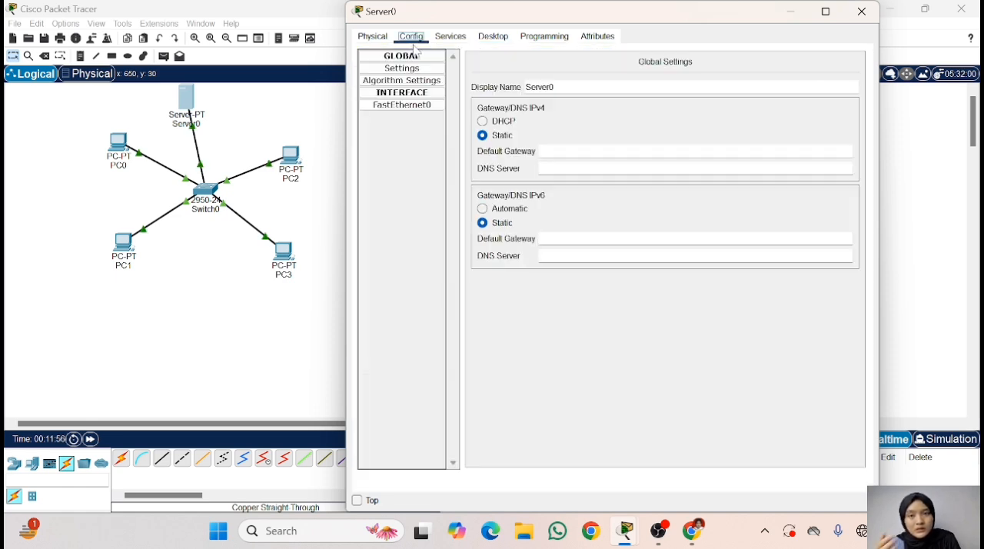
{"action": "left_click", "coordinate": [452, 38]}
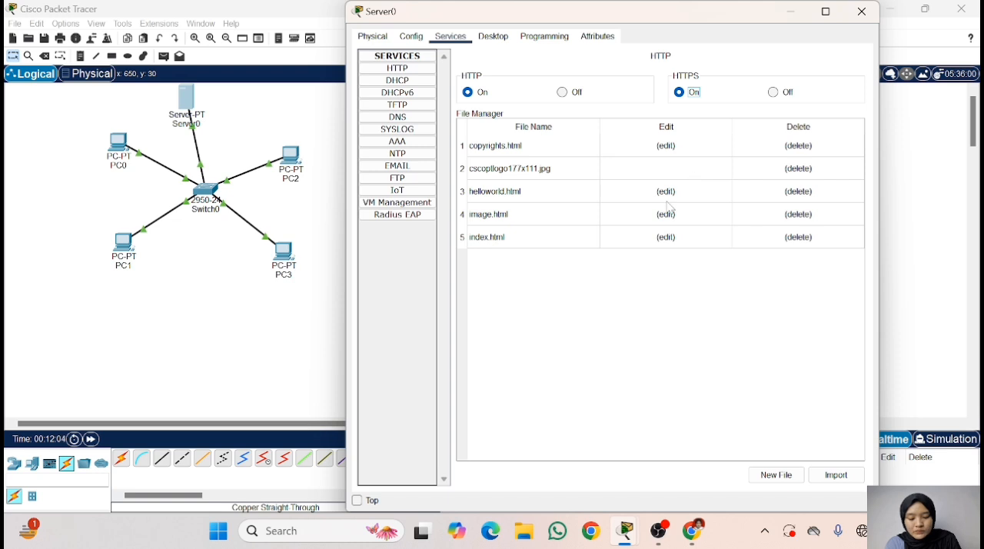
{"action": "left_click", "coordinate": [496, 37]}
{"action": "left_click", "coordinate": [544, 37]}
{"action": "left_click", "coordinate": [598, 36]}
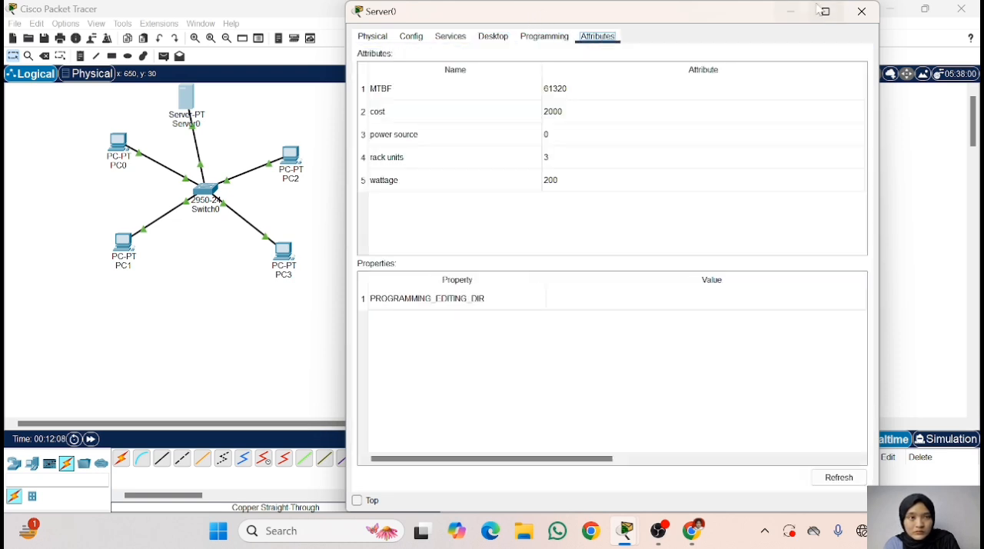
{"action": "left_click", "coordinate": [857, 14]}
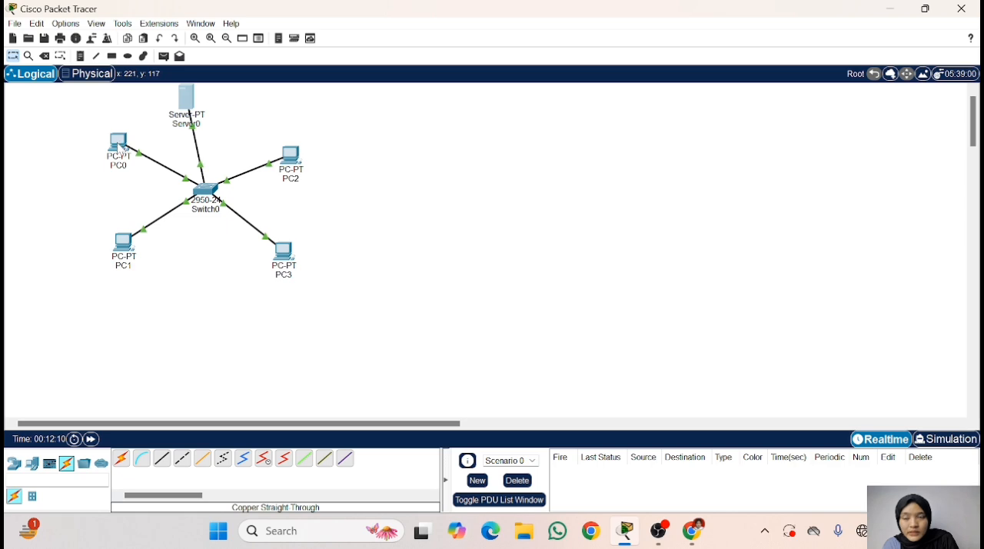
- Open PC0's desktop applications, switch to Chrome to reread the HTTP server task, and return to Packet Tracer
{"action": "mouse_move", "coordinate": [125, 146]}
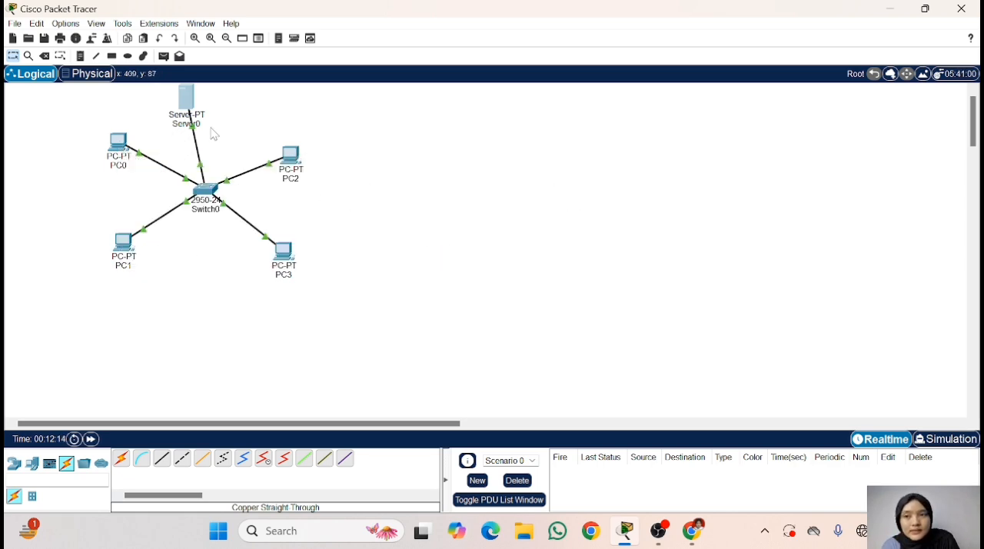
{"action": "left_click", "coordinate": [125, 154]}
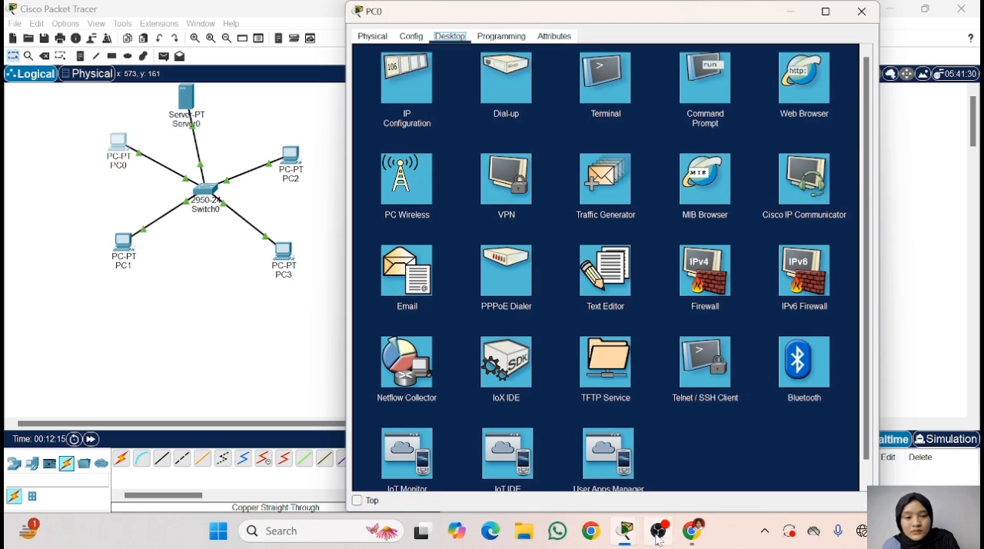
{"action": "left_click", "coordinate": [692, 537]}
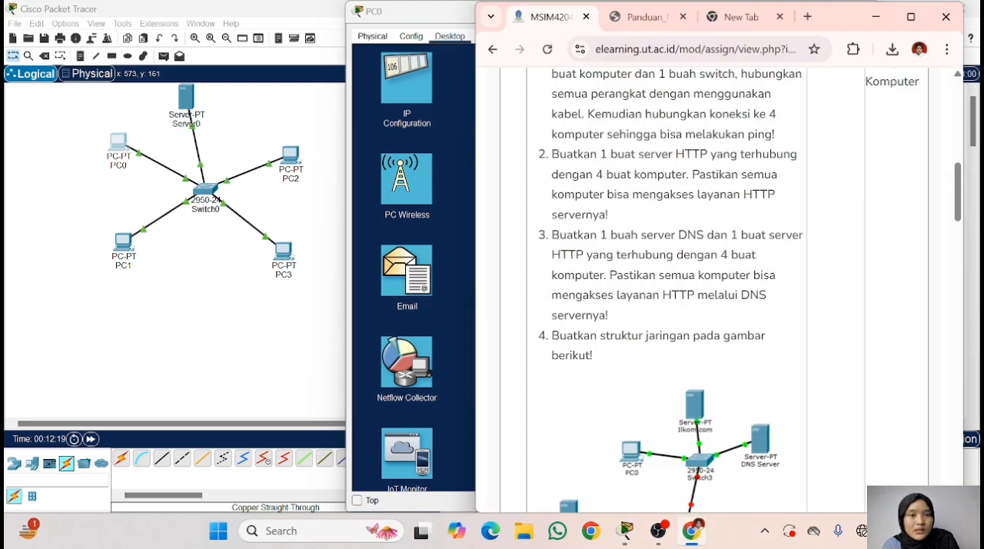
{"action": "left_click", "coordinate": [876, 16]}
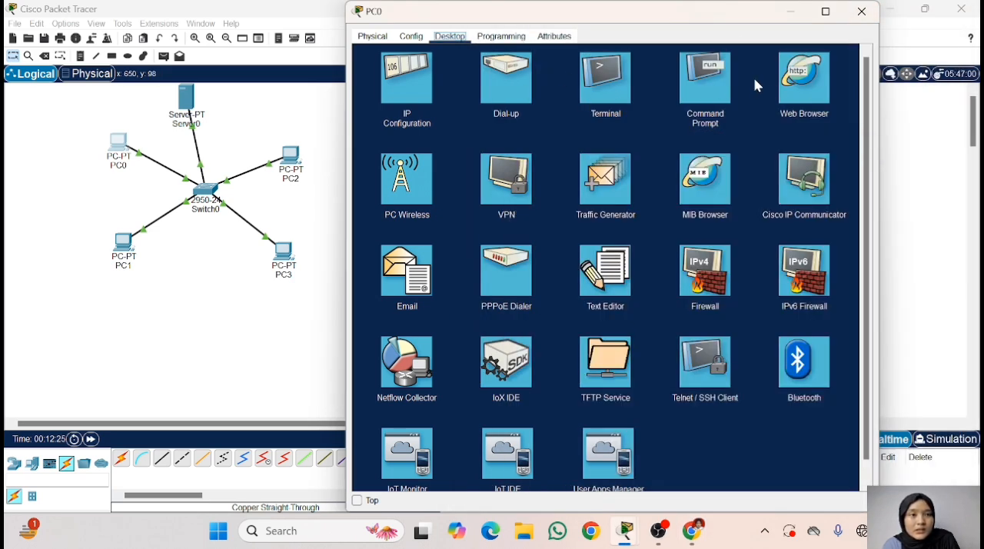
- Load the server's page at 192.168.123.5 in PC0's Web Browser, and close PC0's window
{"action": "left_click", "coordinate": [796, 74]}
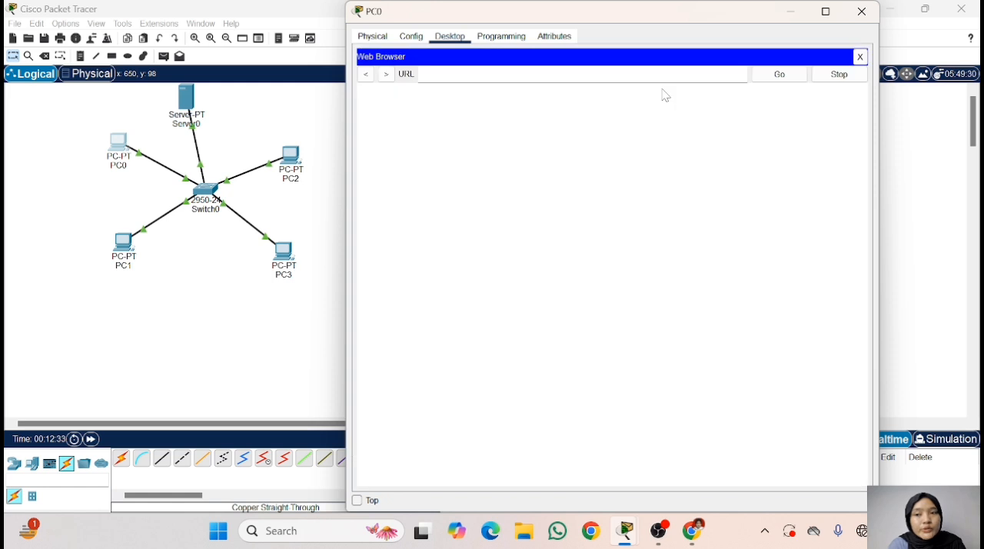
{"action": "left_click", "coordinate": [604, 75]}
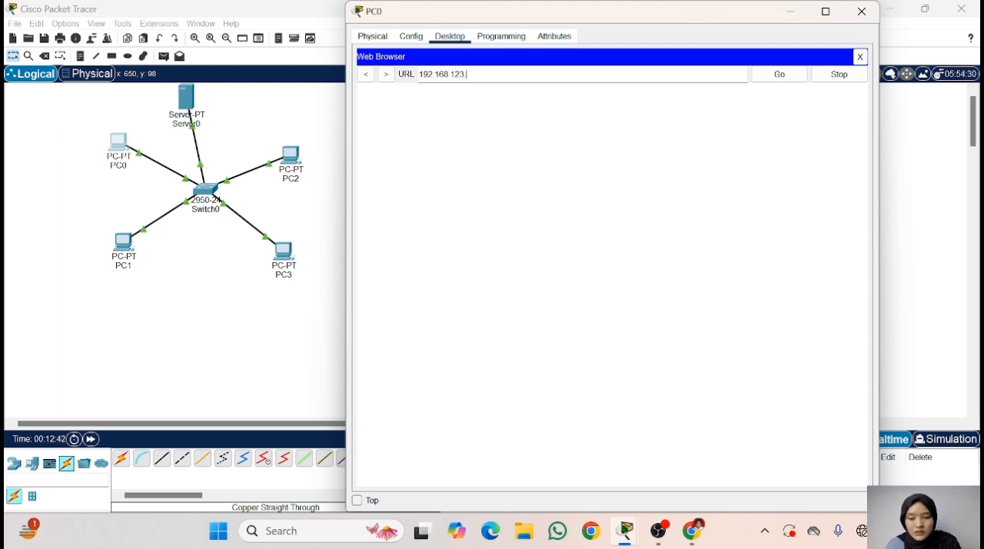
{"action": "type", "text": "5"}
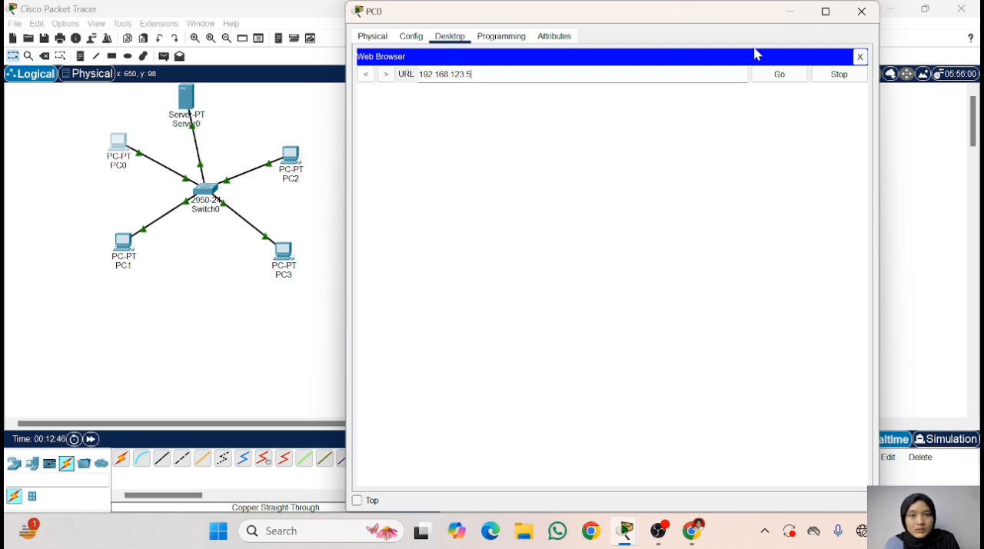
{"action": "left_click", "coordinate": [805, 77]}
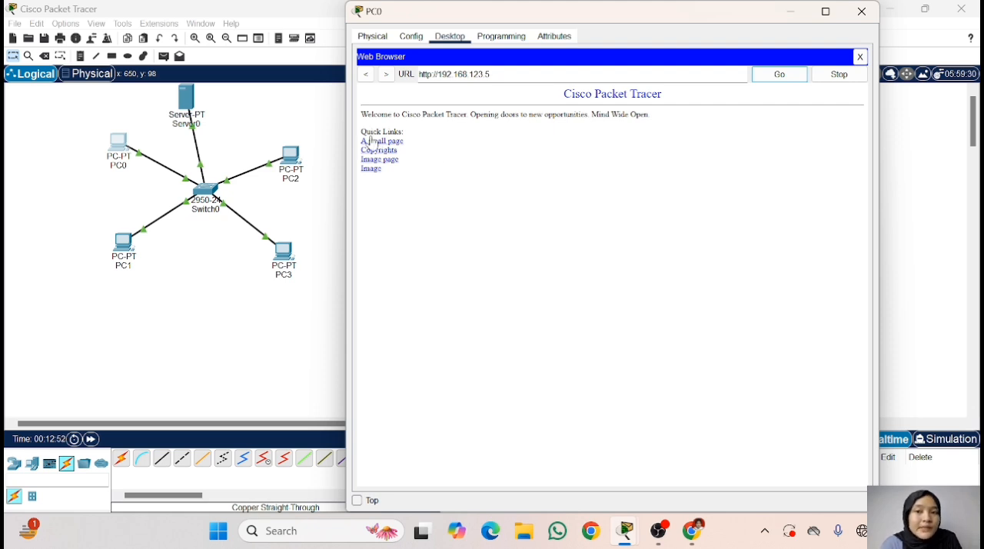
{"action": "left_click", "coordinate": [859, 58]}
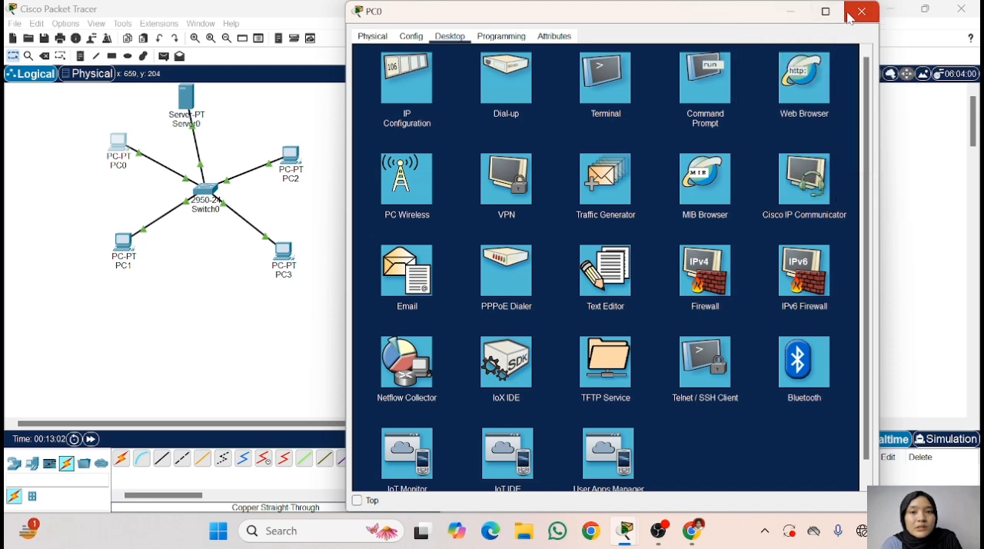
{"action": "left_click", "coordinate": [861, 12]}
- Load the server's page at 192.168.123.5 in PC1's Web Browser, and close PC1's window
{"action": "left_click", "coordinate": [123, 245]}
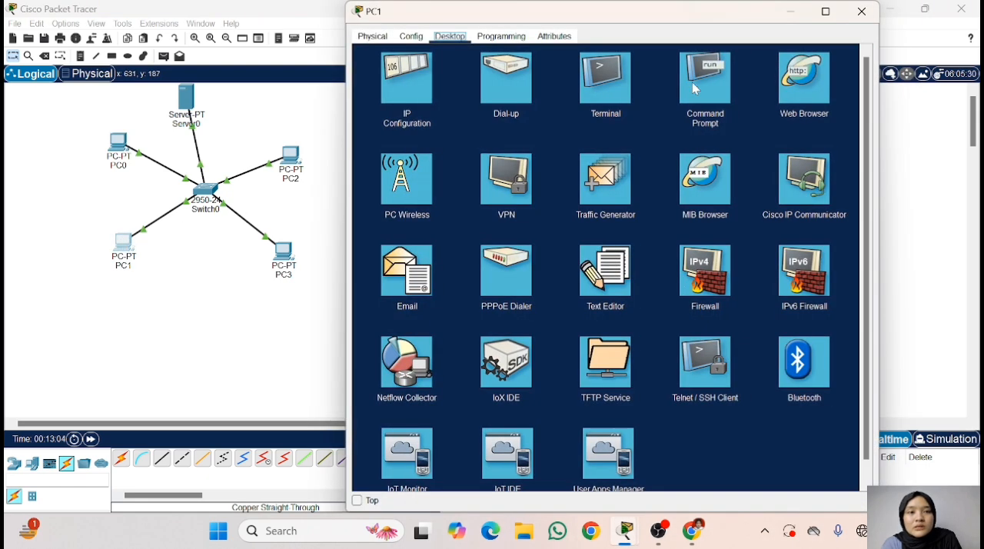
{"action": "left_click", "coordinate": [788, 77]}
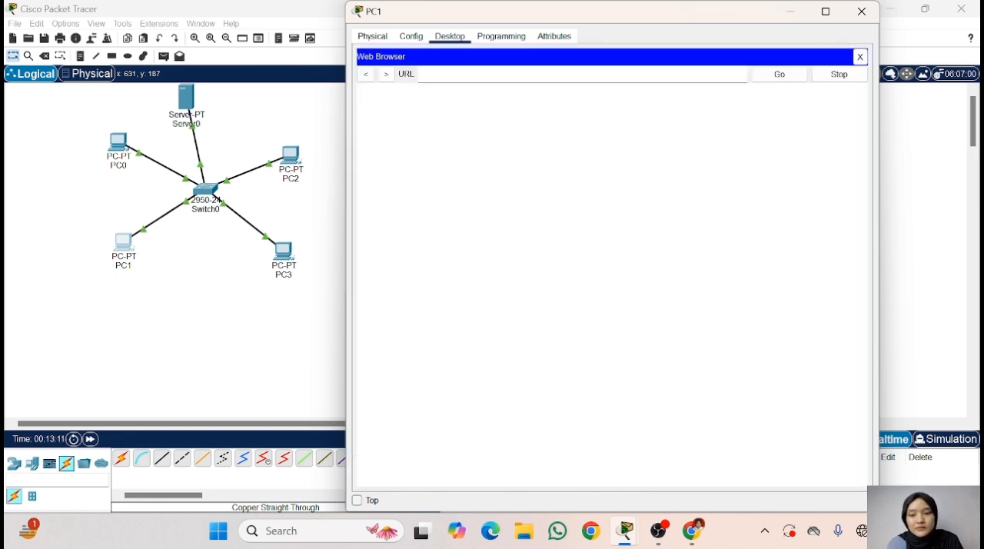
{"action": "type", "text": "92"}
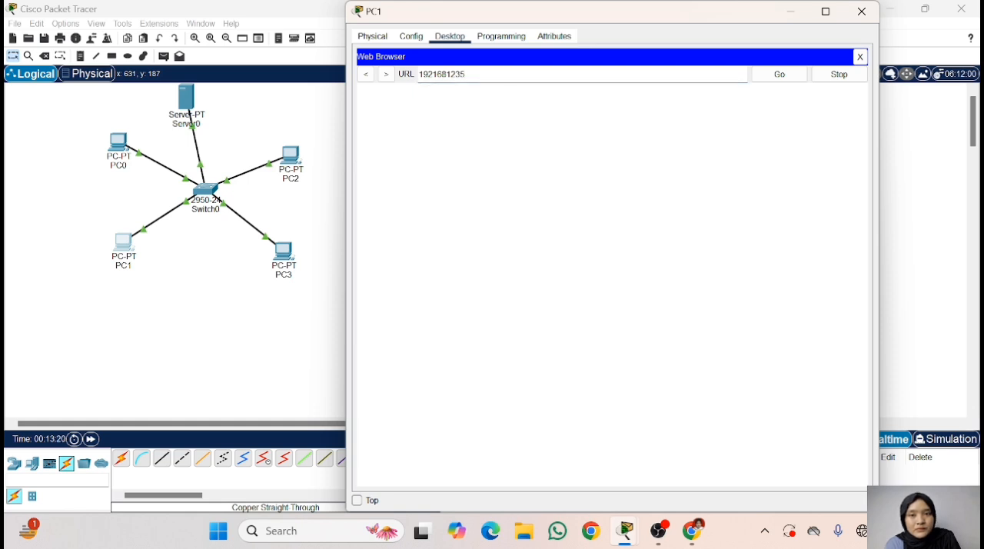
{"action": "type", "text": ".1"}
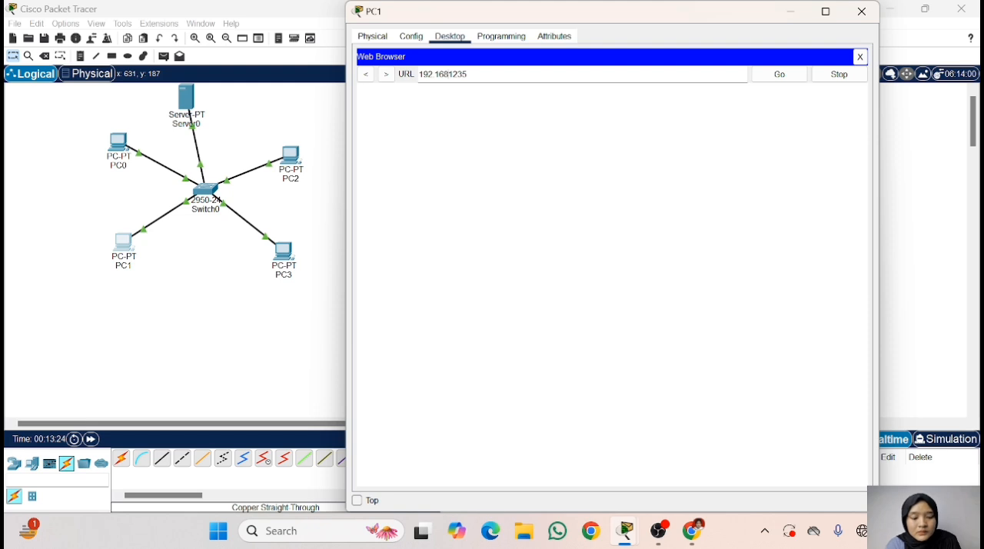
{"action": "type", "text": "."}
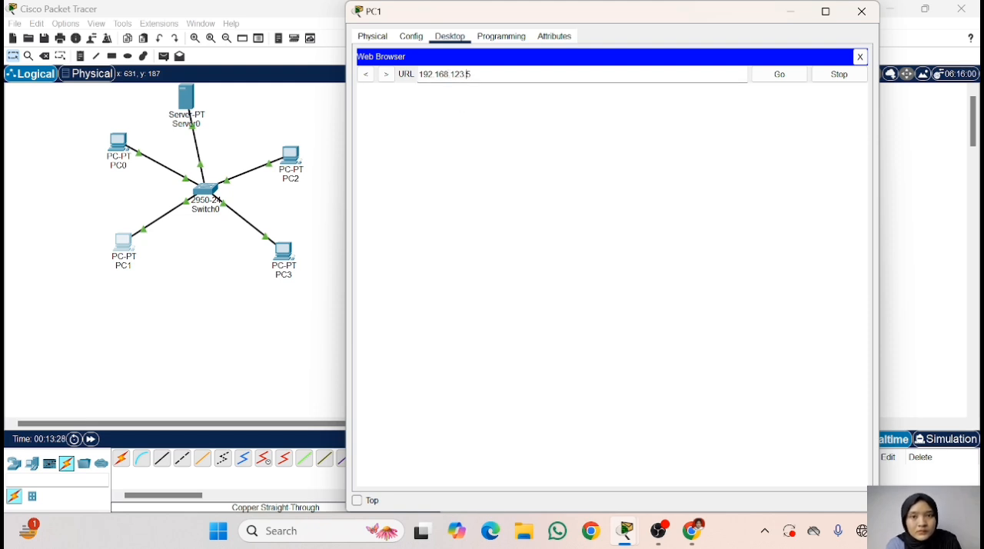
{"action": "left_click", "coordinate": [793, 75]}
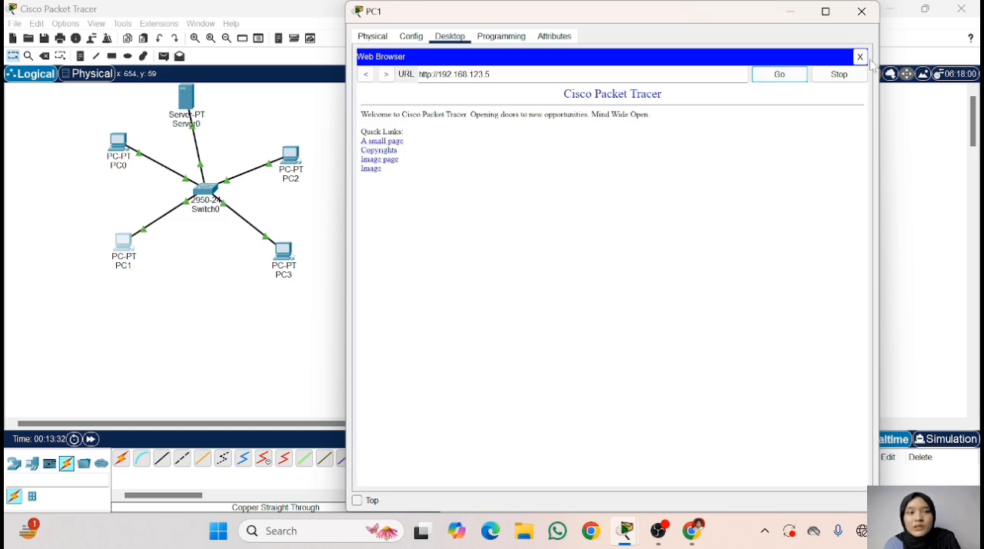
{"action": "left_click", "coordinate": [861, 57]}
{"action": "left_click", "coordinate": [861, 12]}
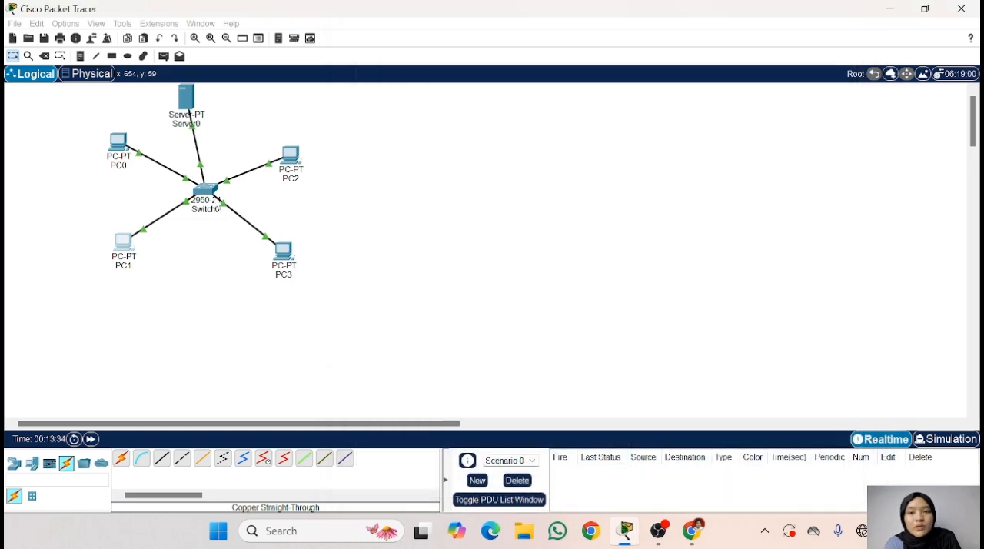
- Load the server's page at 192.168.123.5 in PC3's Web Browser
{"action": "left_click", "coordinate": [283, 251]}
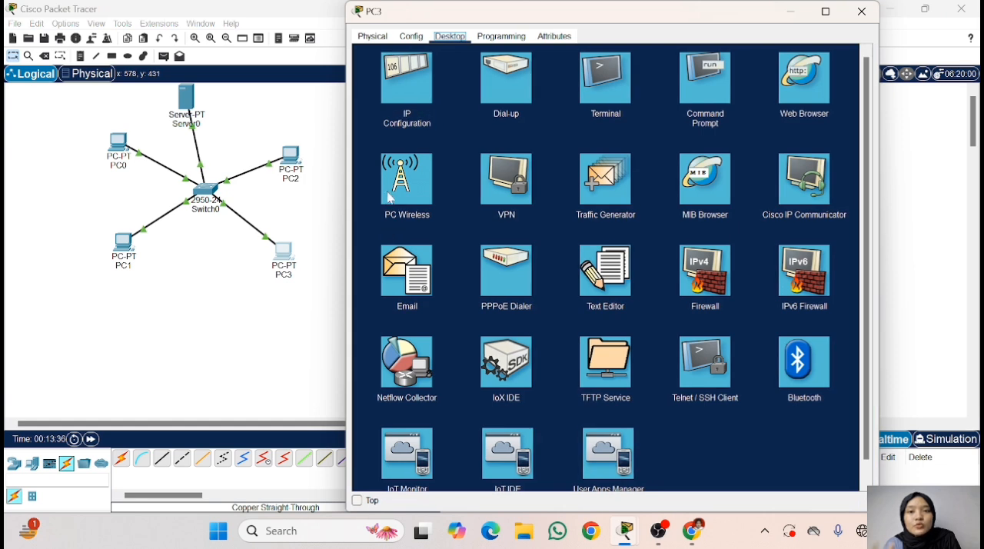
{"action": "left_click", "coordinate": [799, 80]}
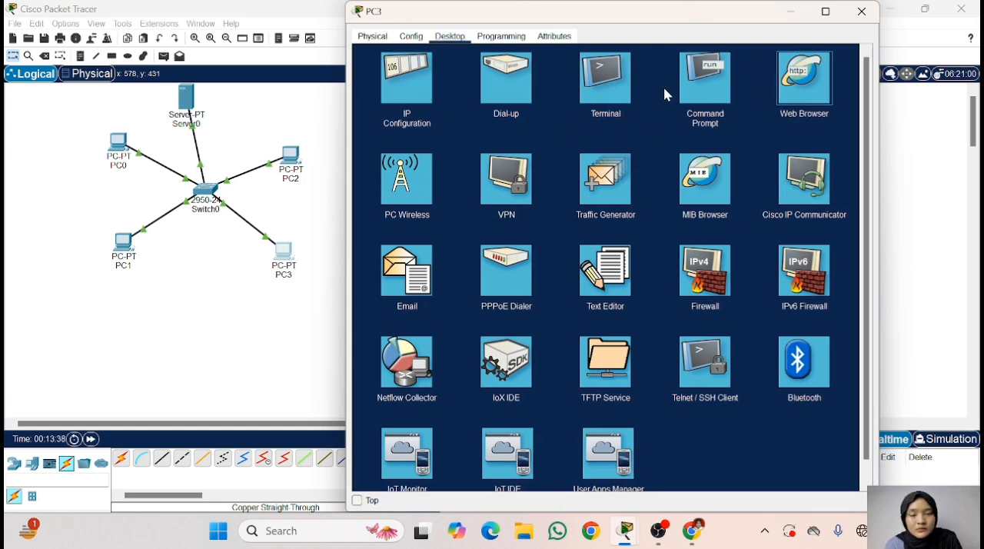
{"action": "type", "text": "192"}
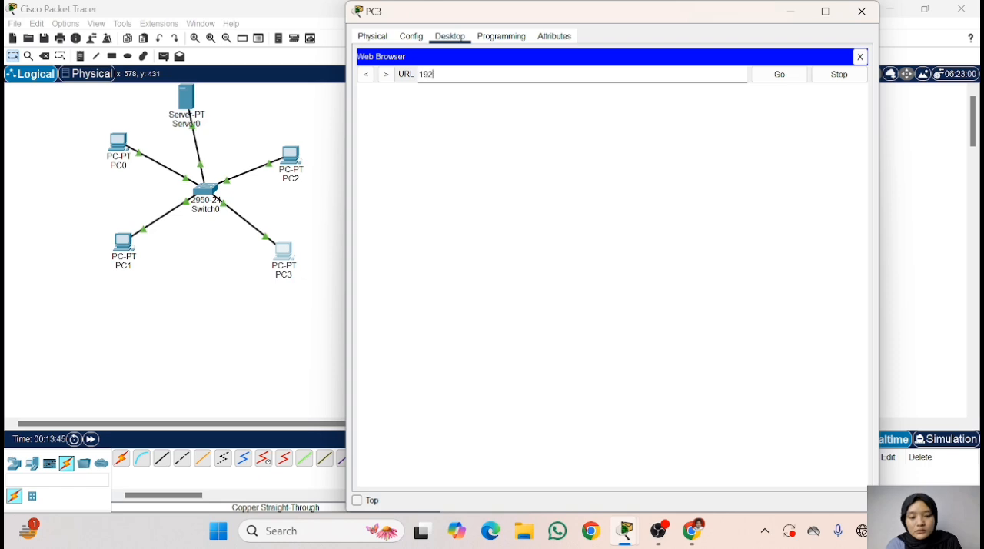
{"action": "type", "text": ".168.123.5"}
{"action": "left_click", "coordinate": [781, 75]}
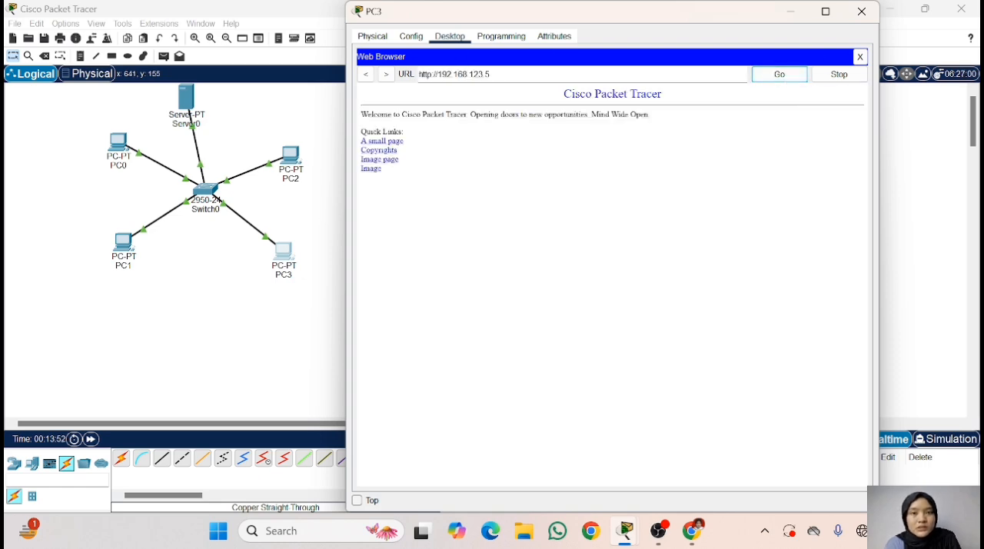
- Close PC3's window, load the server's page at 192.168.123.5 in PC2's Web Browser, and close PC2's window
{"action": "left_click", "coordinate": [862, 10]}
{"action": "left_click", "coordinate": [292, 156]}
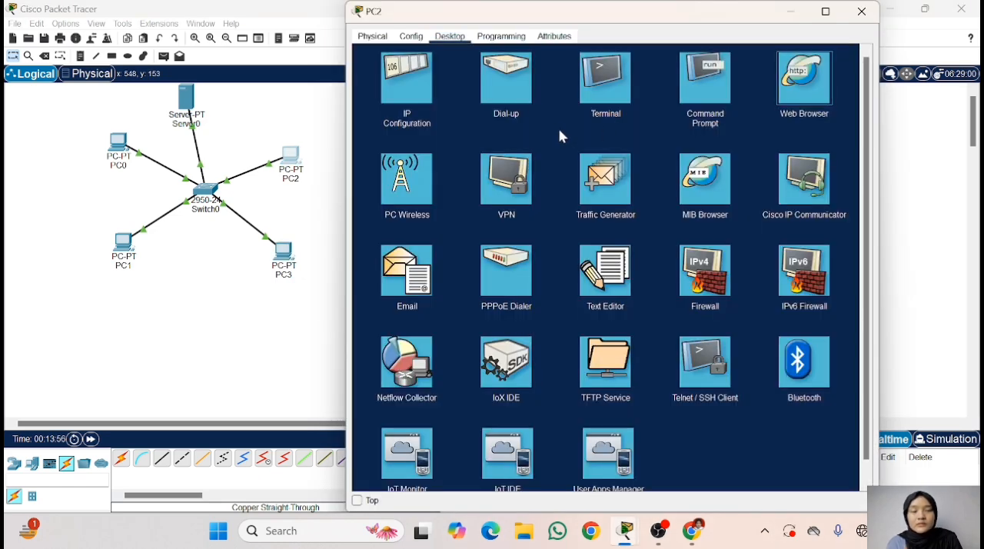
{"action": "left_click", "coordinate": [797, 81]}
{"action": "type", "text": "192.1"}
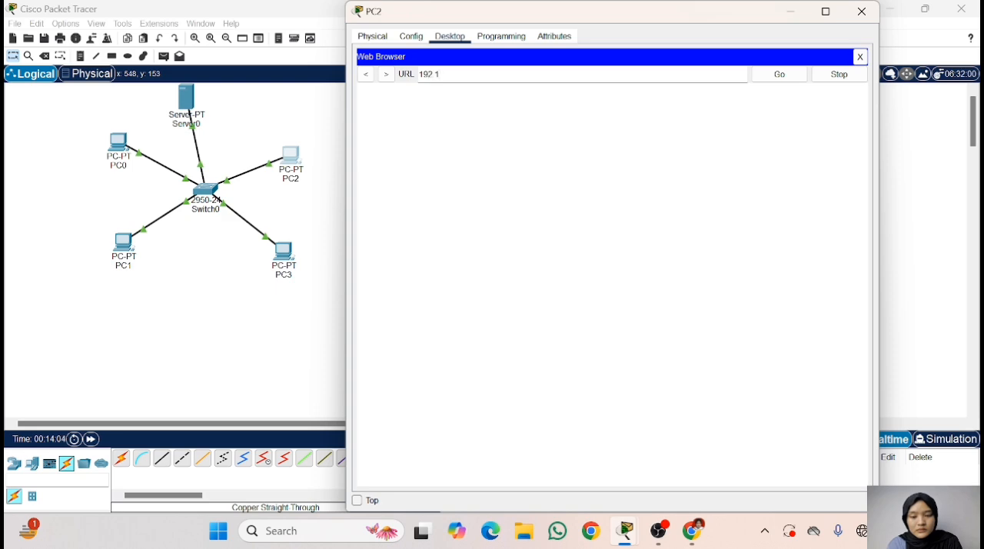
{"action": "type", "text": "68.123.5"}
{"action": "key", "text": "Return"}
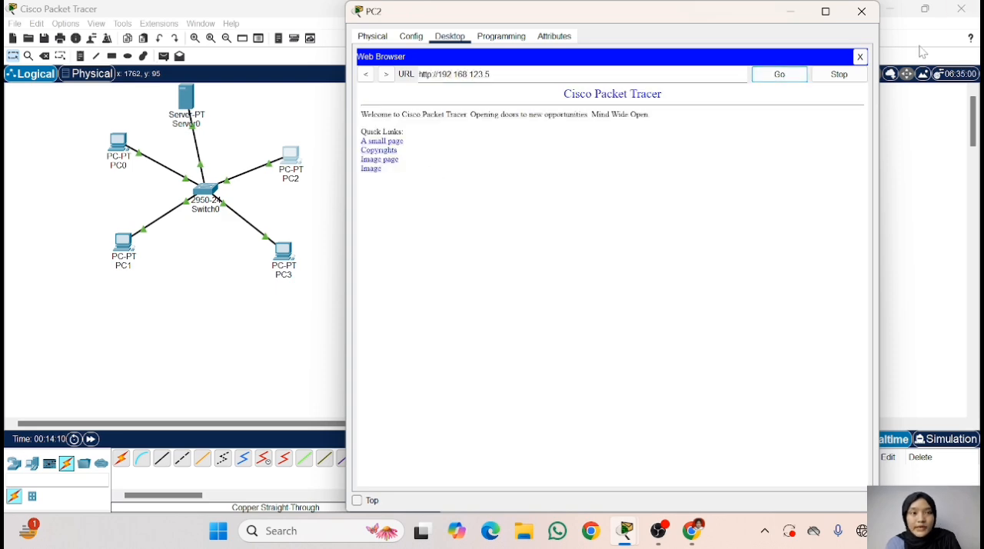
{"action": "left_click", "coordinate": [860, 56]}
{"action": "left_click", "coordinate": [862, 11]}
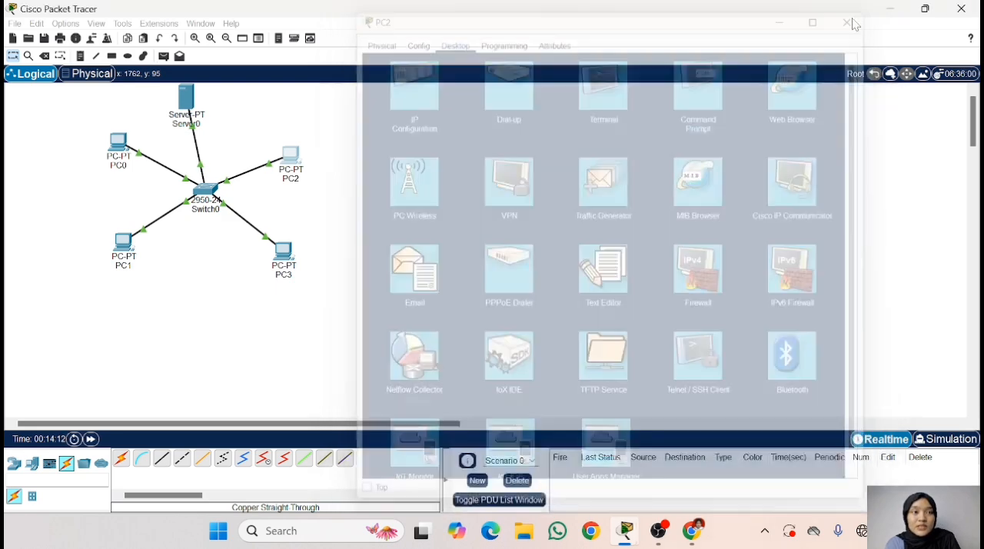
- Switch to Chrome to read the task about the DNS and HTTP servers, and return to Packet Tracer
{"action": "left_click", "coordinate": [692, 530]}
{"action": "scroll", "coordinate": [677, 293], "scroll_direction": "down", "scroll_amount": 1}
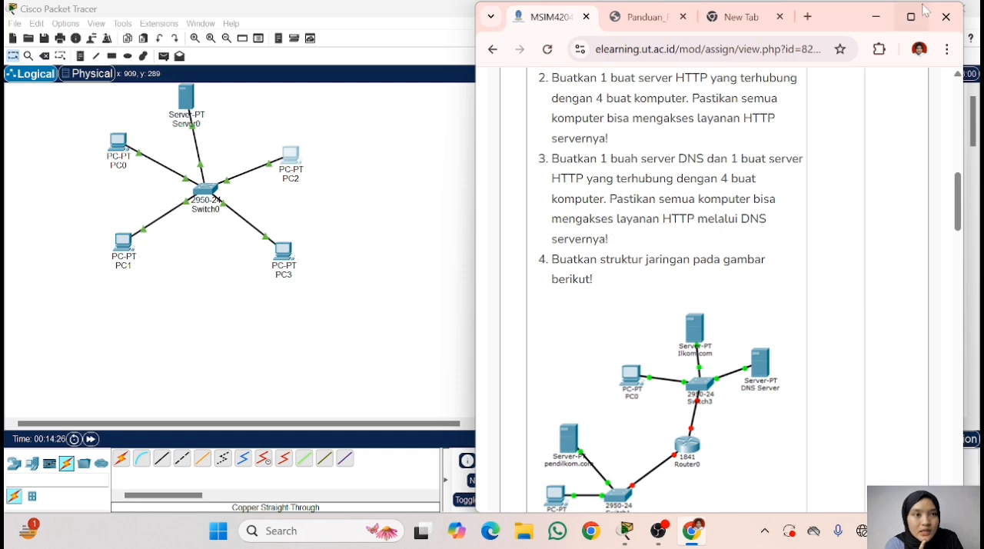
{"action": "left_click", "coordinate": [861, 20]}
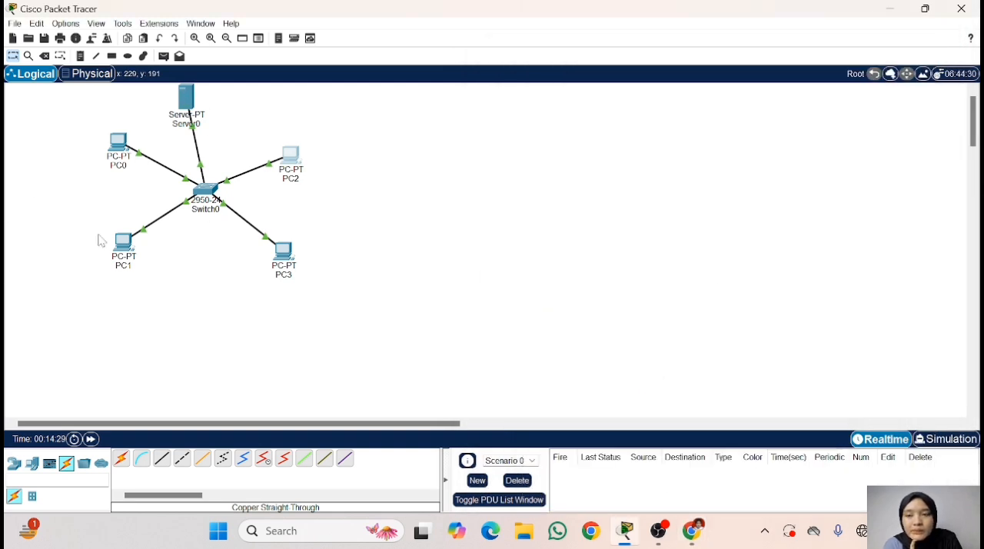
- Add a second Server-PT above the switch beside PC2, and move Server0 towards PC0 so both servers sit side by side
{"action": "left_click", "coordinate": [15, 464]}
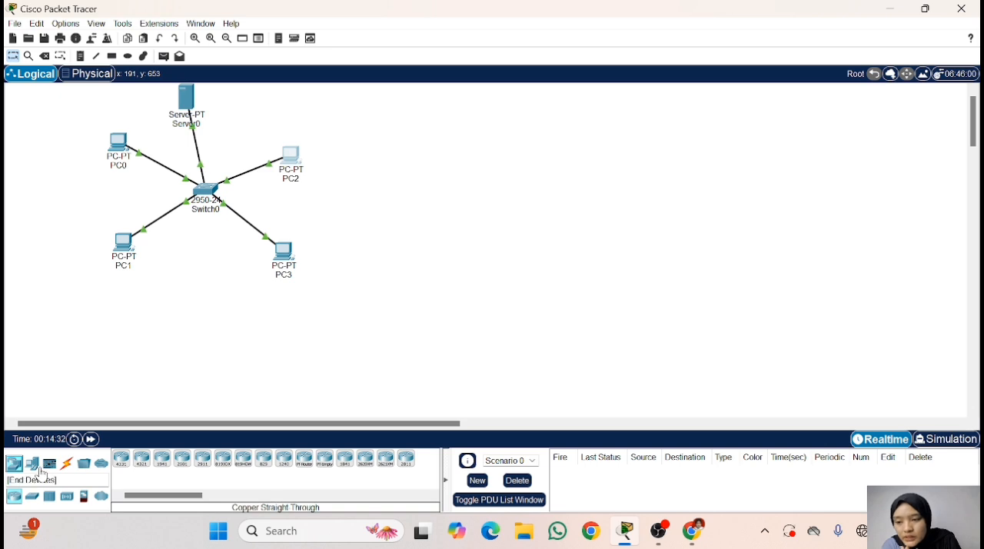
{"action": "left_click", "coordinate": [31, 464]}
{"action": "left_click", "coordinate": [162, 460]}
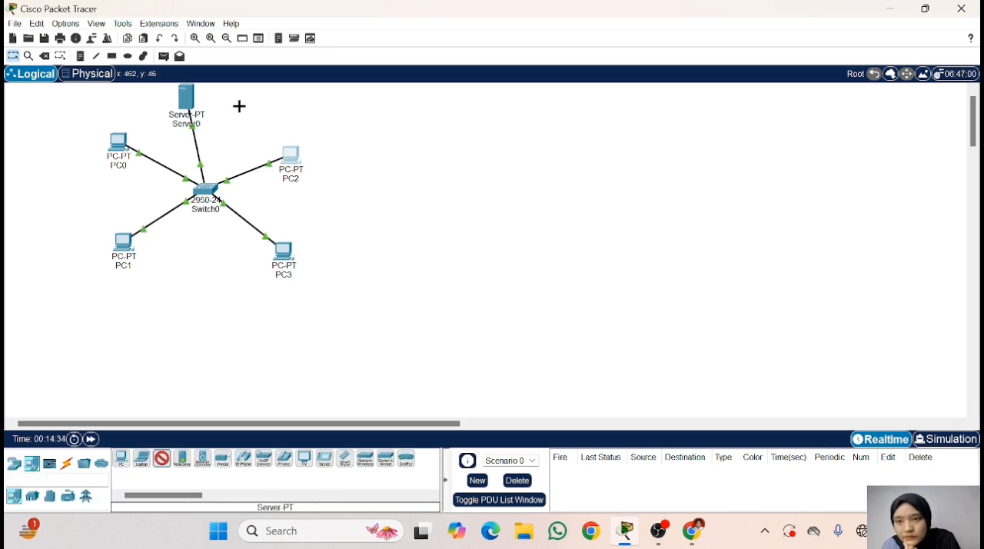
{"action": "left_click", "coordinate": [261, 147]}
{"action": "left_click_drag", "start_coordinate": [262, 150], "coordinate": [250, 102]}
{"action": "left_click_drag", "start_coordinate": [188, 98], "coordinate": [154, 101]}
{"action": "mouse_move", "coordinate": [255, 102]}
{"action": "left_mouse_down"}
{"action": "mouse_move", "coordinate": [241, 110]}
{"action": "mouse_move", "coordinate": [242, 96]}
{"action": "left_mouse_up"}
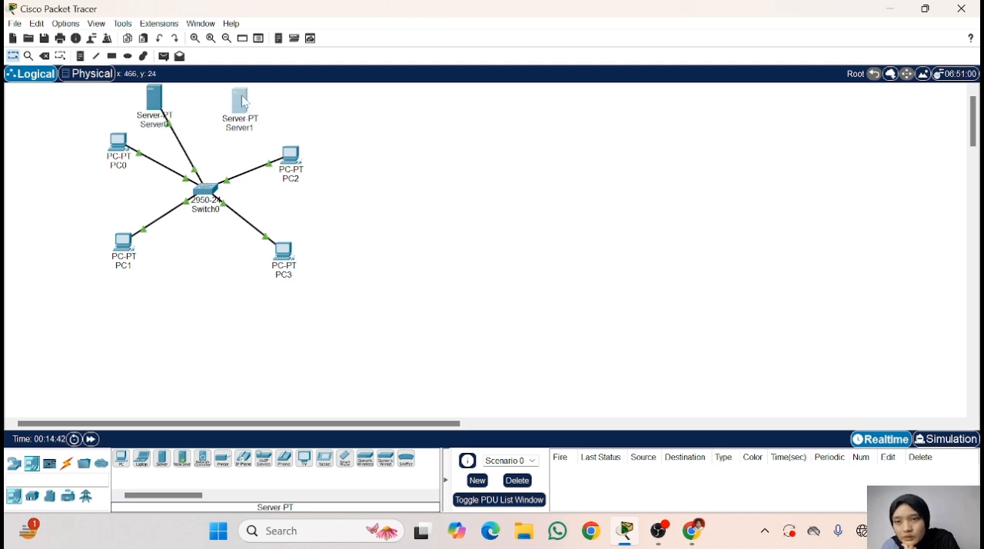
- Connect Server1's FastEthernet0 to Switch0's FastEthernet0/6 with a copper straight-through cable, and fast-forward the simulation time
{"action": "left_click", "coordinate": [66, 464]}
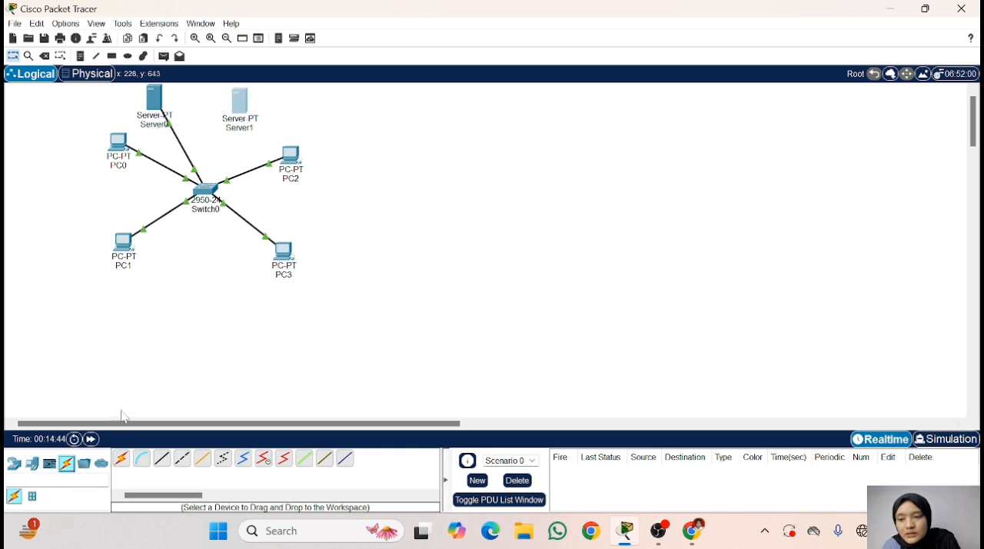
{"action": "left_click", "coordinate": [159, 462]}
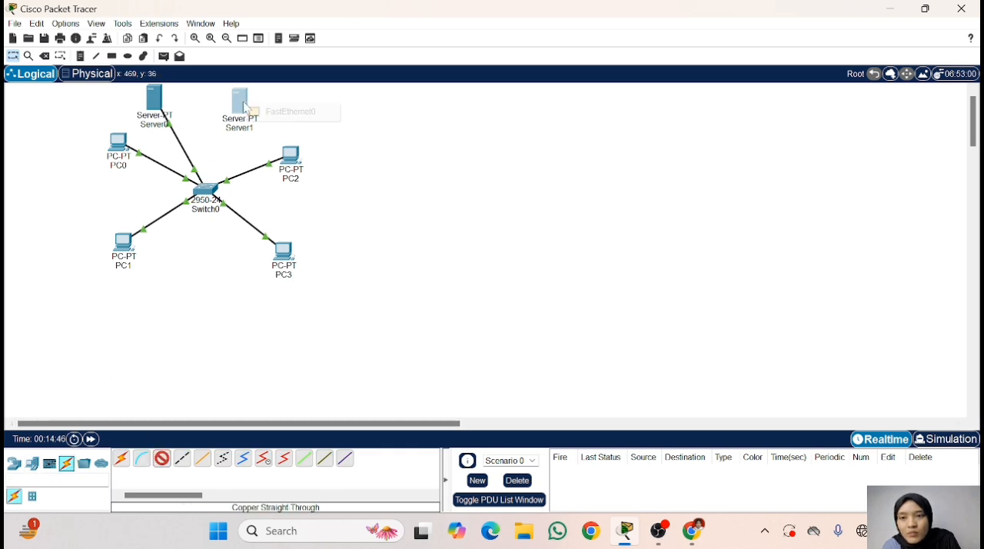
{"action": "left_click", "coordinate": [241, 107]}
{"action": "left_click", "coordinate": [267, 122]}
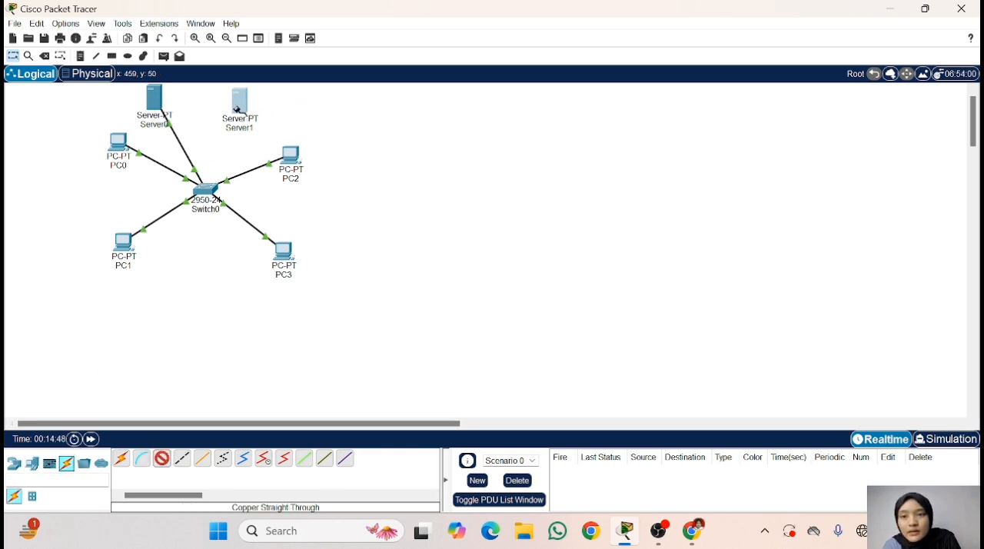
{"action": "left_click", "coordinate": [238, 108]}
{"action": "left_click", "coordinate": [264, 122]}
{"action": "left_click", "coordinate": [206, 188]}
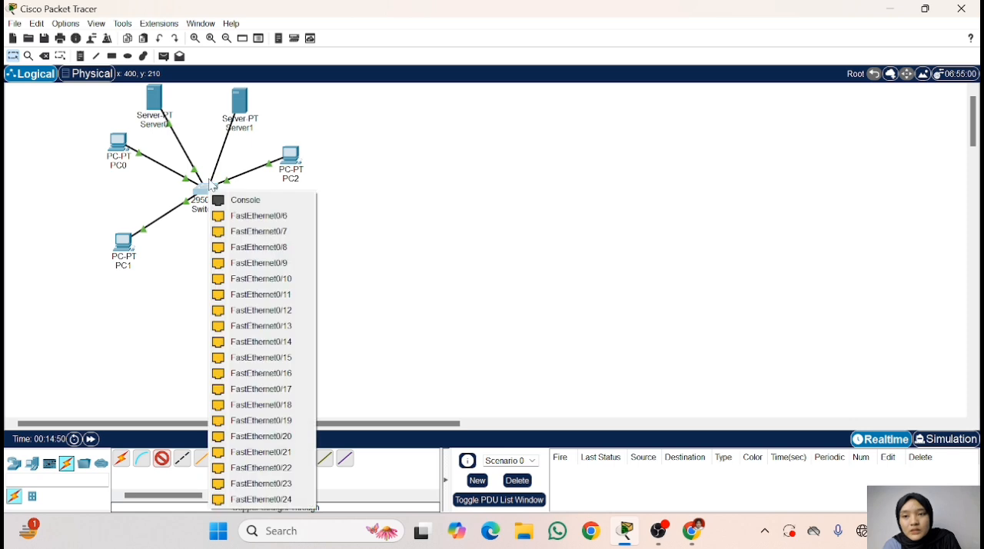
{"action": "left_click", "coordinate": [231, 217]}
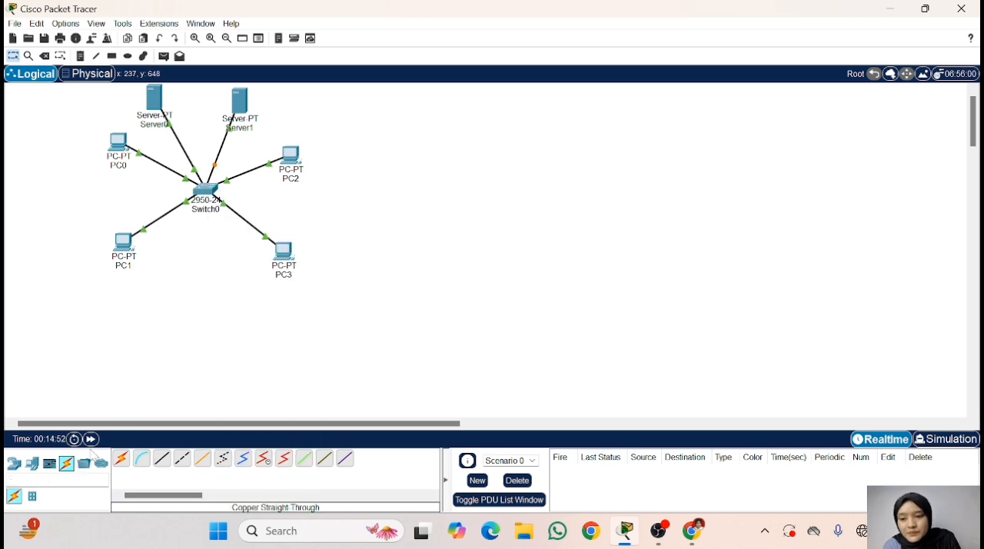
{"action": "left_click", "coordinate": [91, 439]}
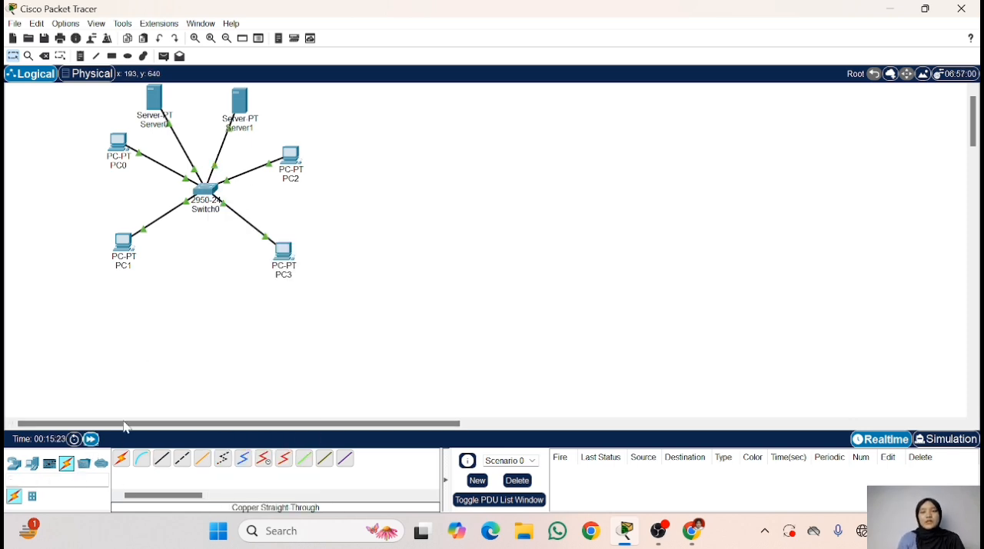
- Set Server1's static IPv4 address to 192.168.123.6 with subnet mask 255.255.255.0
{"action": "mouse_move", "coordinate": [238, 105]}
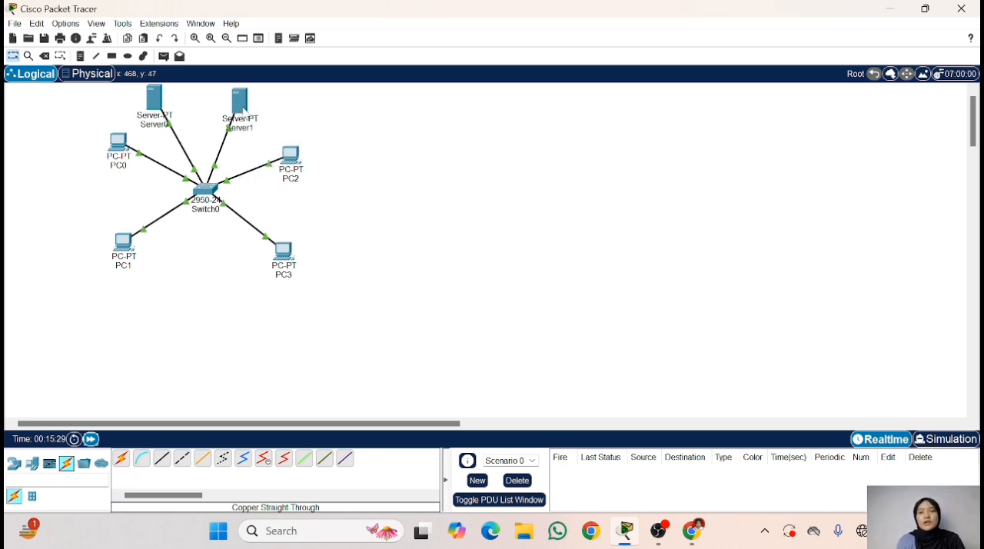
{"action": "left_click", "coordinate": [240, 104]}
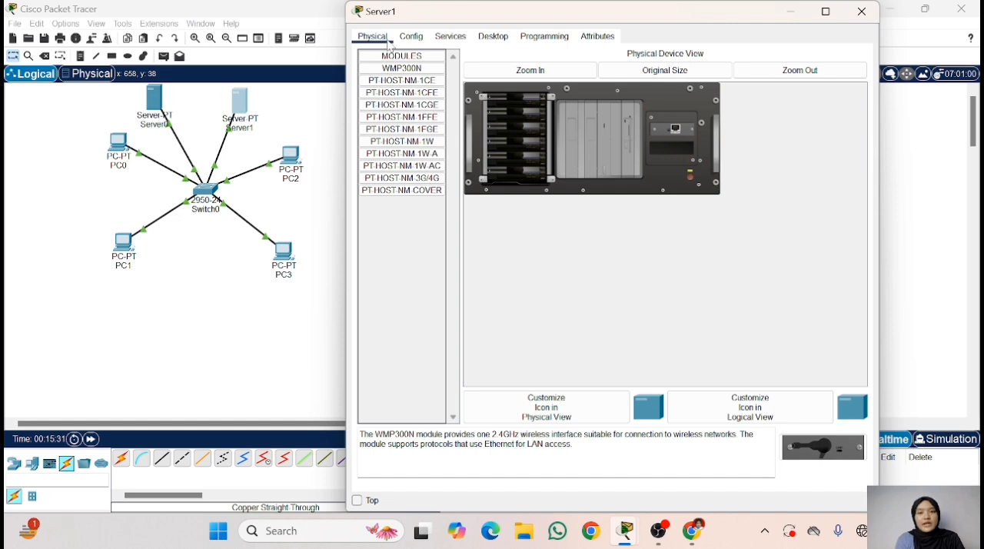
{"action": "left_click", "coordinate": [444, 38]}
{"action": "left_click", "coordinate": [493, 36]}
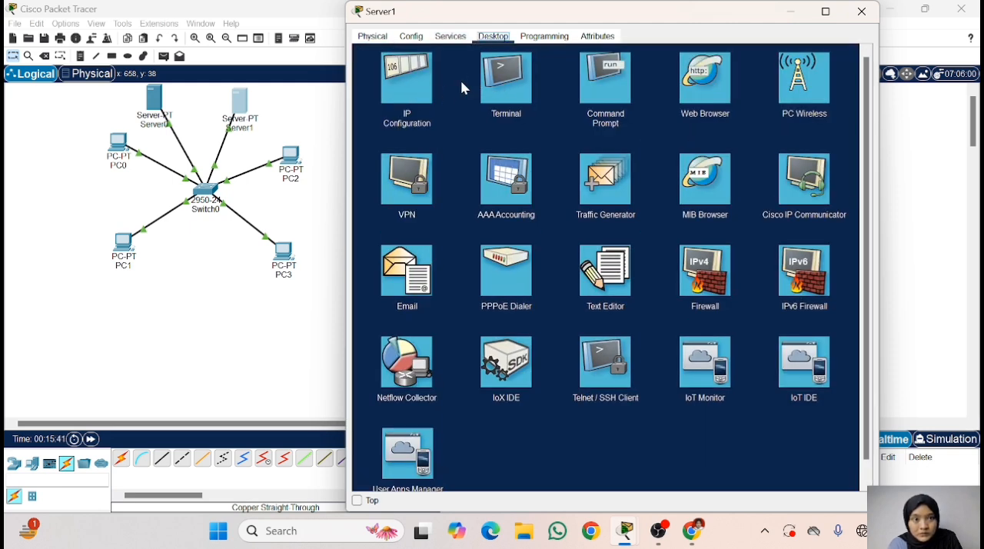
{"action": "left_click", "coordinate": [398, 73]}
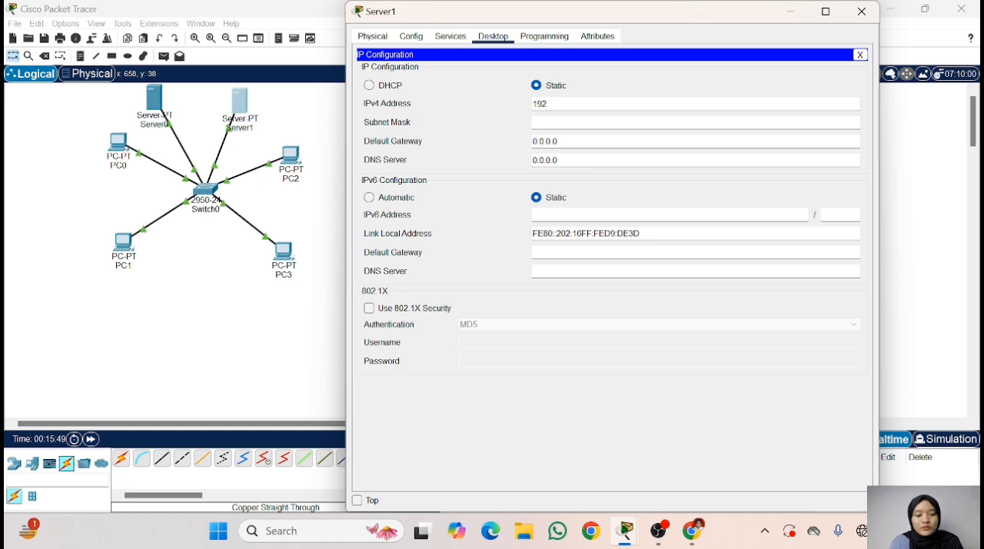
{"action": "type", "text": "192.168"}
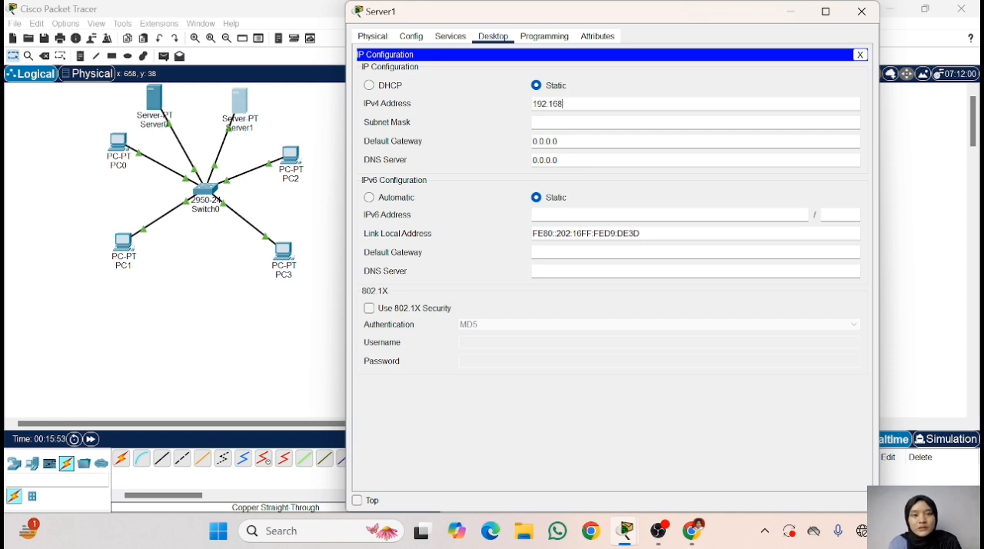
{"action": "type", "text": ".1"}
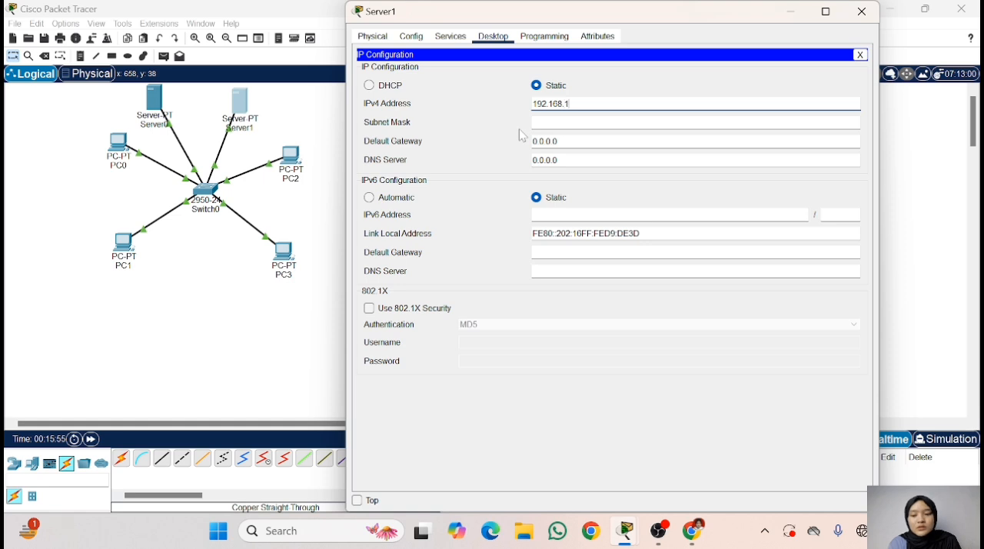
{"action": "type", "text": "23."}
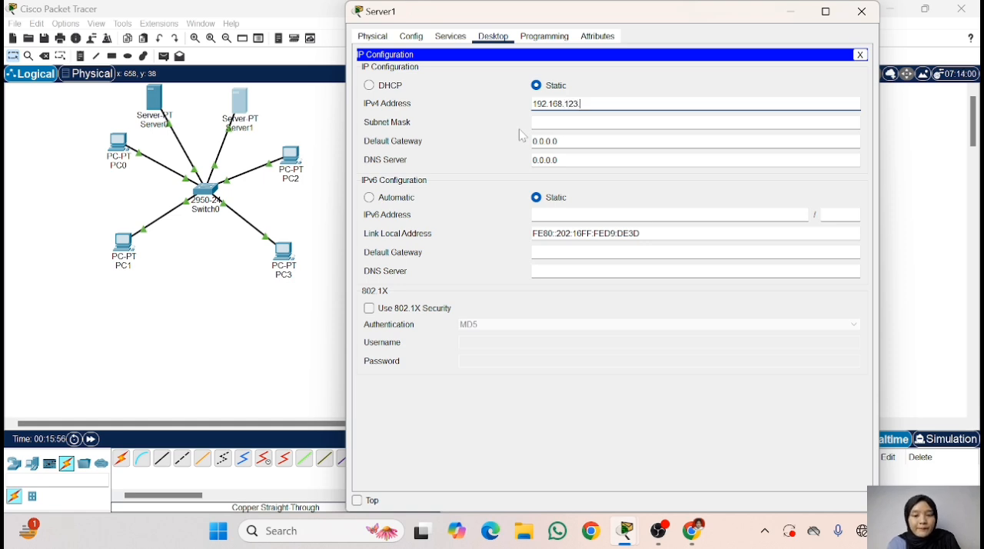
{"action": "type", "text": "6"}
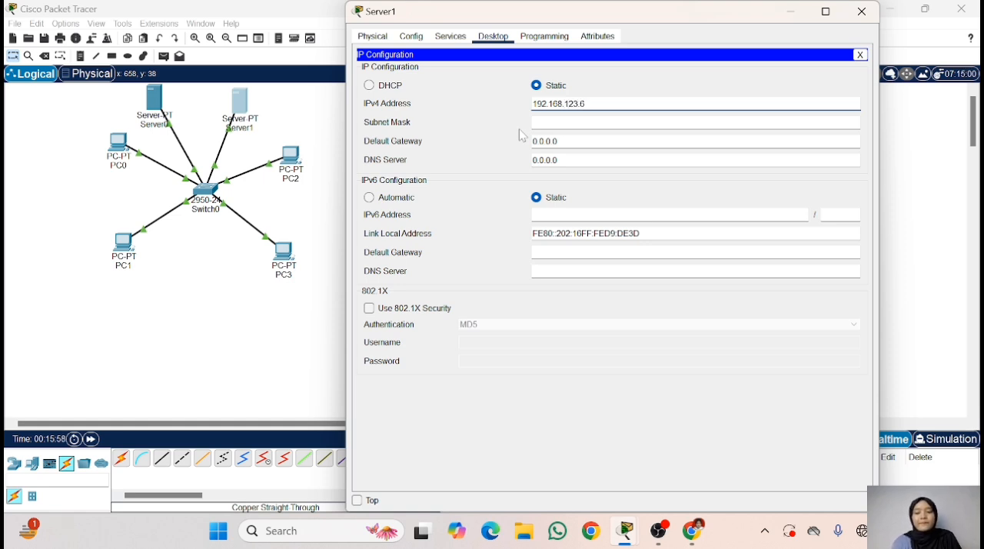
{"action": "key", "text": "ctrl+a"}
{"action": "key", "text": "ctrl+c"}
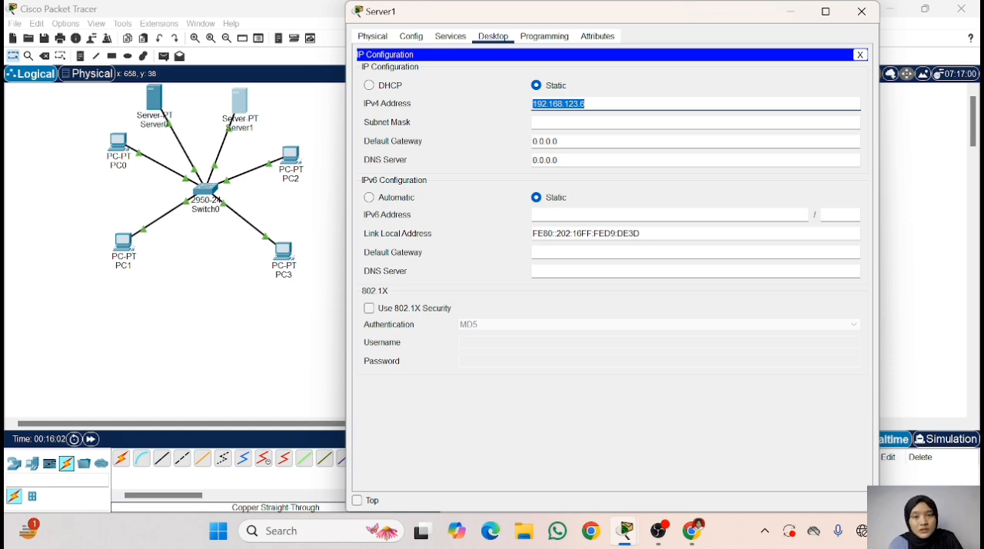
{"action": "left_click", "coordinate": [542, 122]}
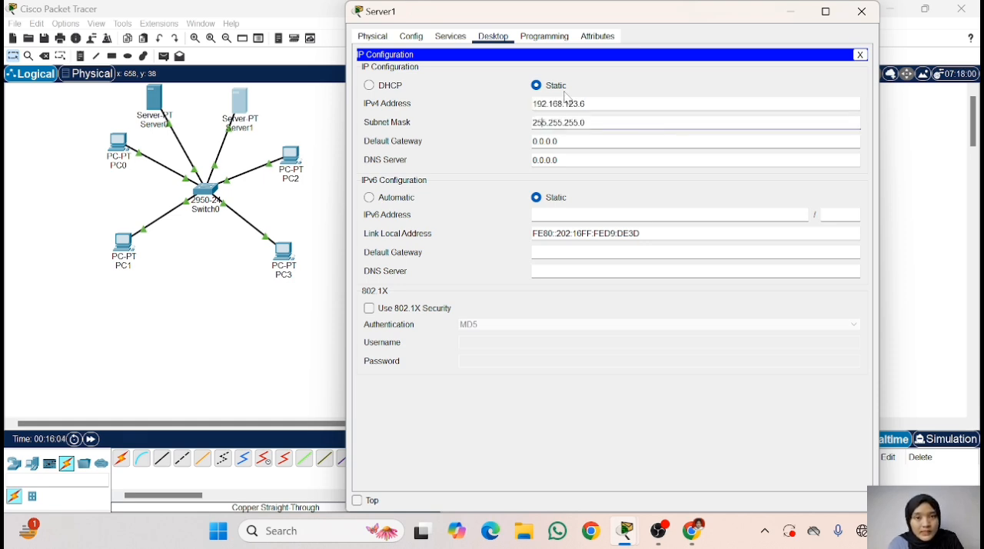
- Turn off the HTTP and HTTPS services on Server1
{"action": "left_click", "coordinate": [451, 37]}
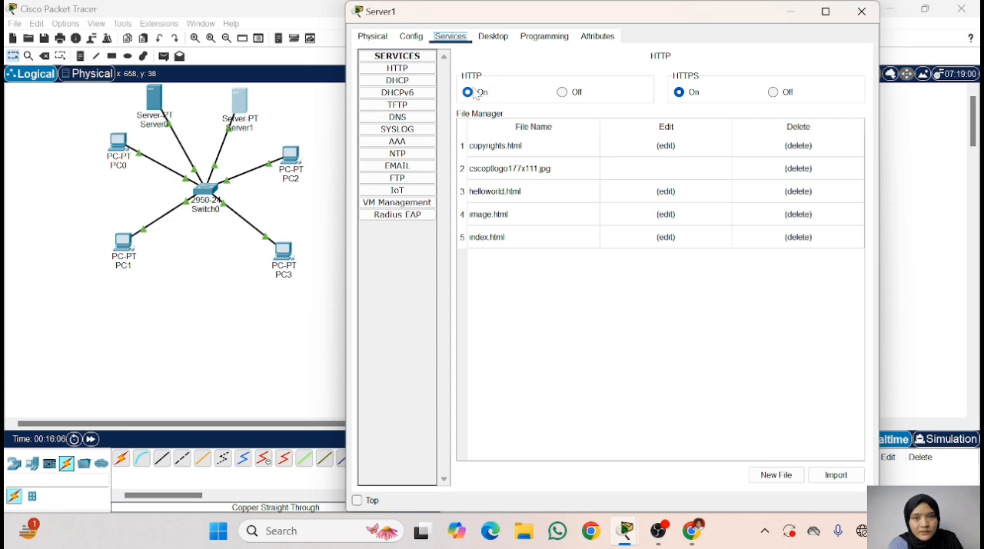
{"action": "left_click", "coordinate": [562, 94]}
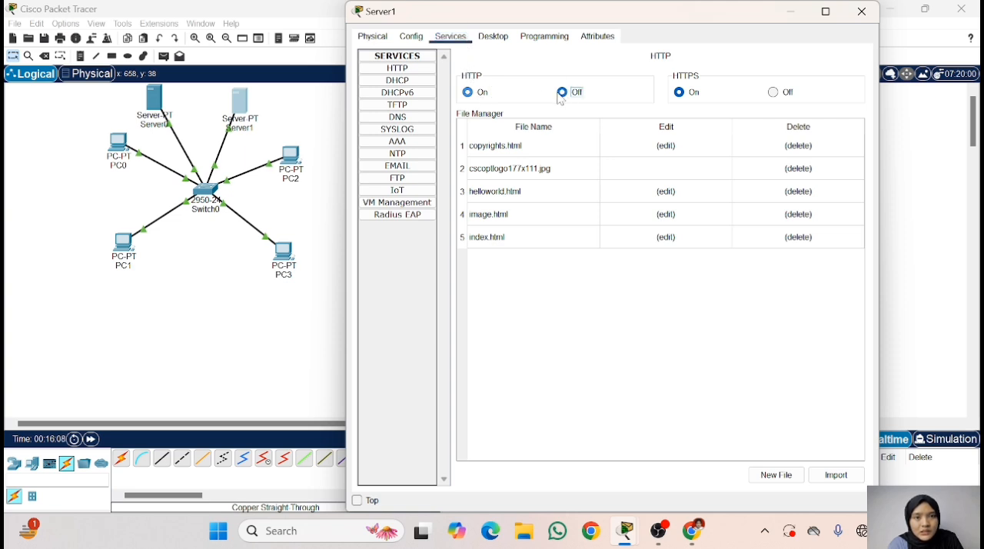
{"action": "left_click", "coordinate": [773, 93]}
- Enable Server1's DNS service, add an A record mapping tugas3.com to 192.168.123.5, and close the server's window
{"action": "left_click", "coordinate": [395, 117]}
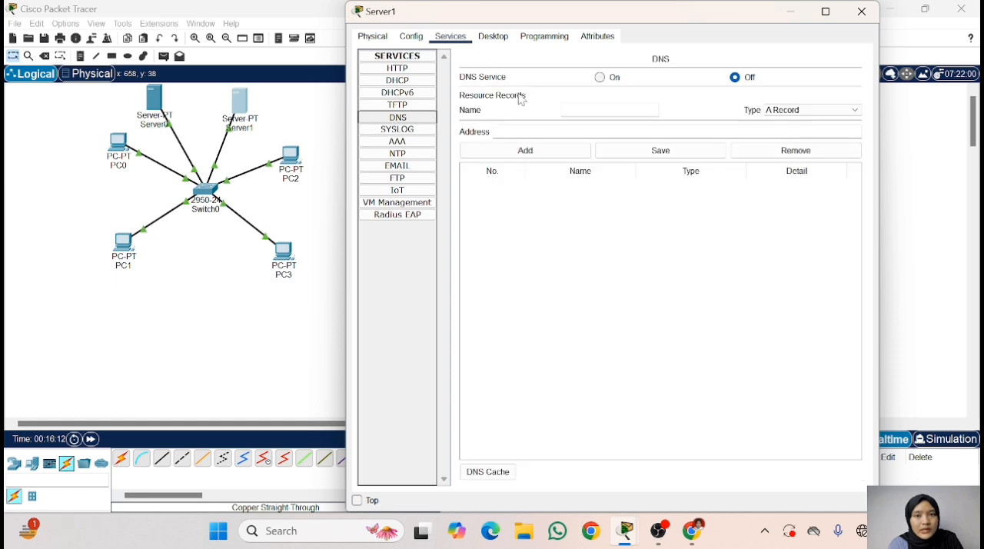
{"action": "left_click", "coordinate": [616, 80]}
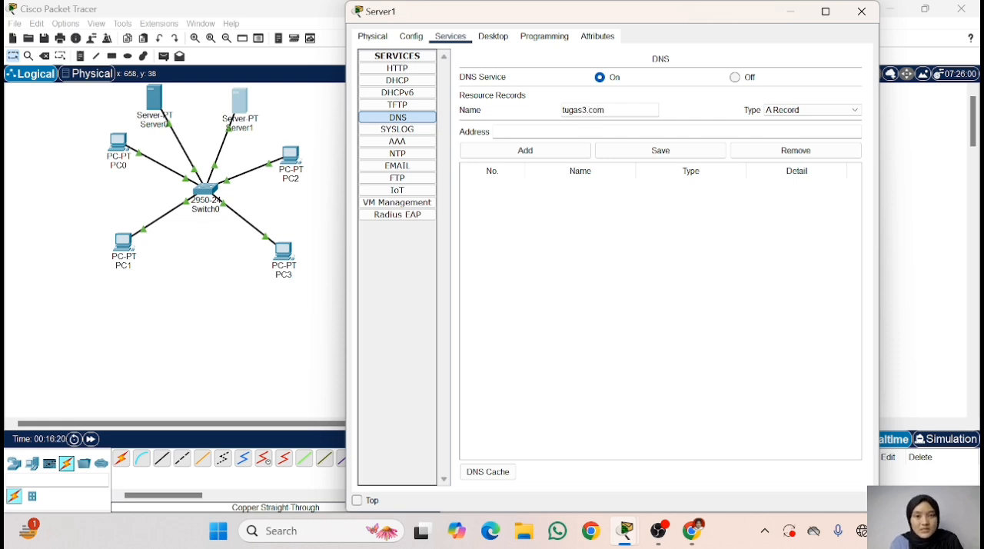
{"action": "left_click", "coordinate": [556, 130]}
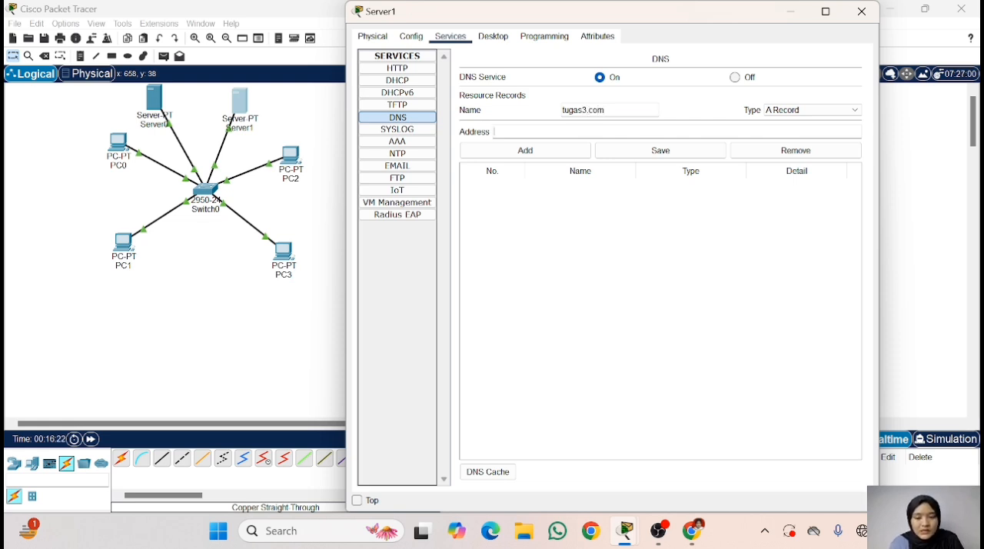
{"action": "key", "text": "ctrl+v"}
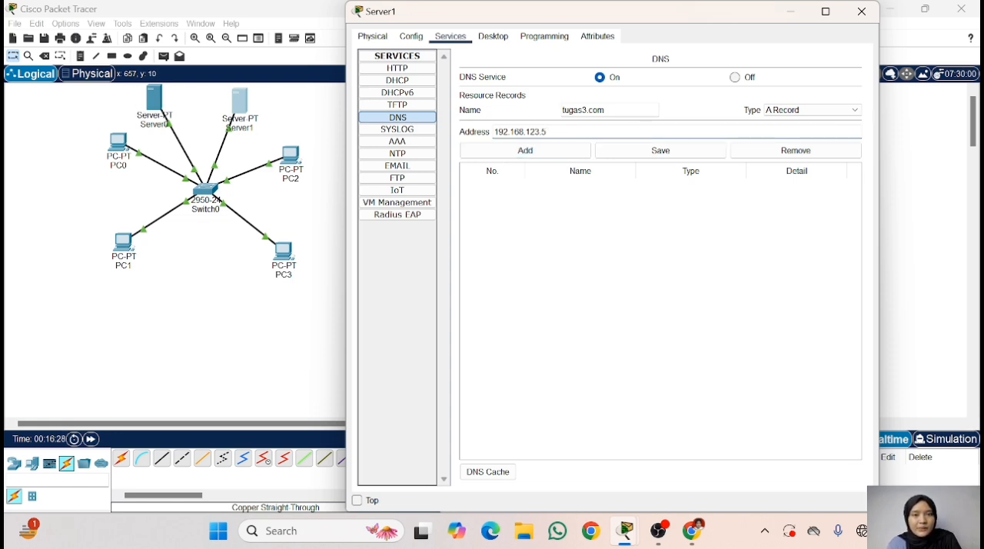
{"action": "left_click", "coordinate": [527, 149]}
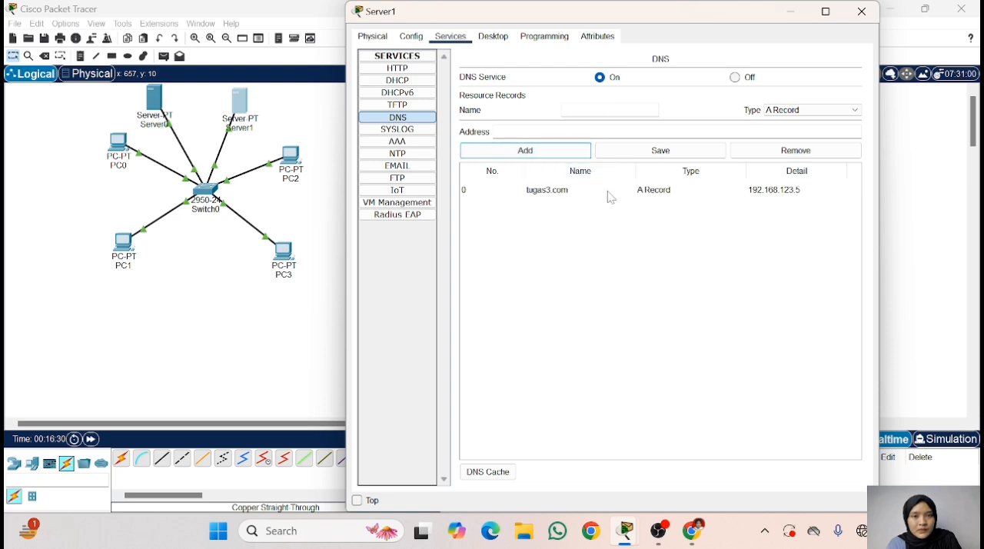
{"action": "left_click", "coordinate": [556, 191]}
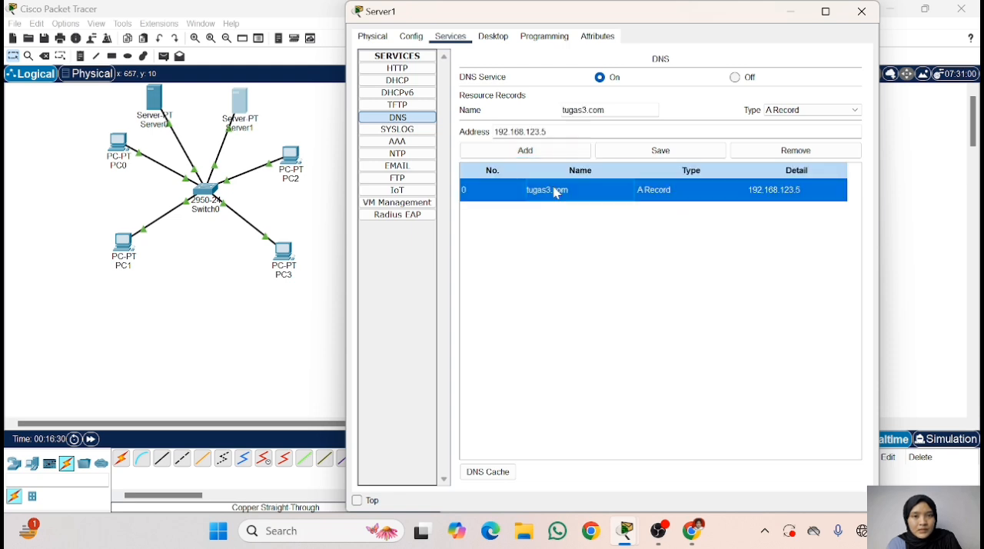
{"action": "left_click", "coordinate": [868, 22]}
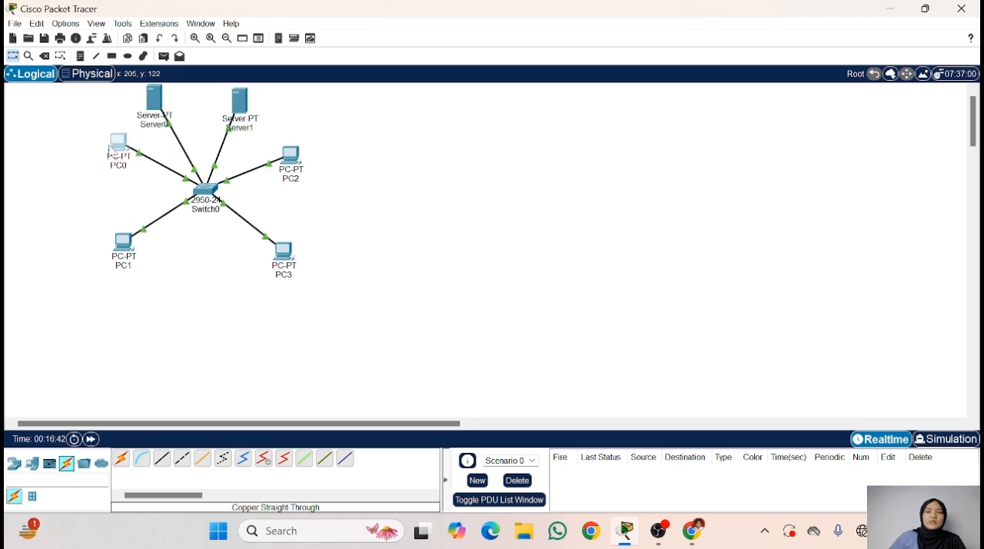
- Set PC0's DNS server to 192.168.123.6 in its IP configuration and close the PC0 window
{"action": "left_click", "coordinate": [114, 152]}
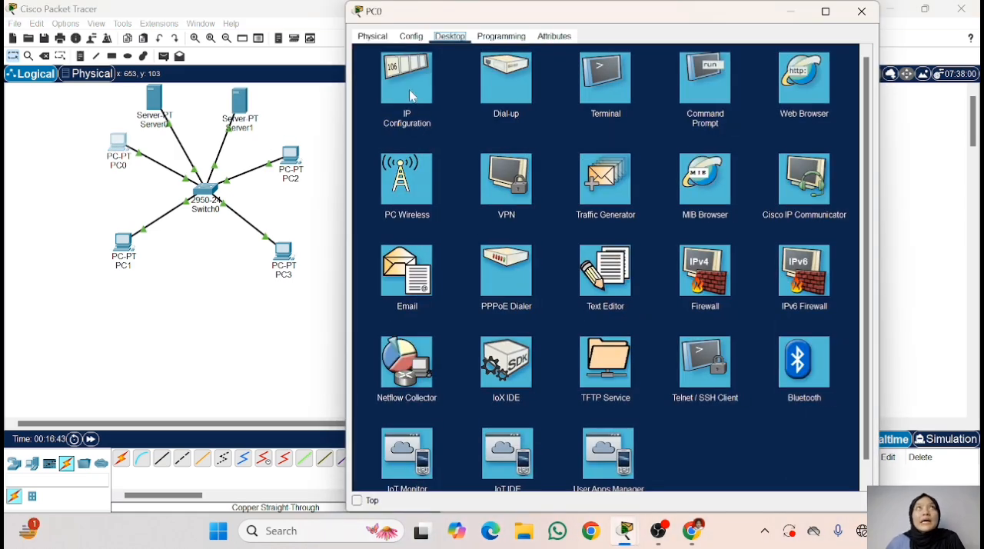
{"action": "left_click", "coordinate": [413, 85]}
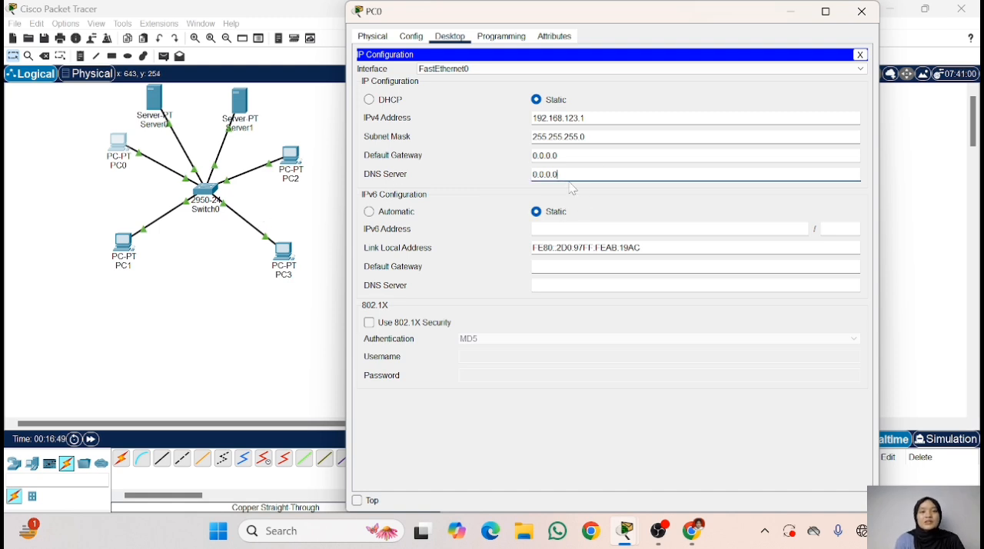
{"action": "left_click_drag", "start_coordinate": [568, 175], "coordinate": [527, 175]}
{"action": "key", "text": "ctrl+v"}
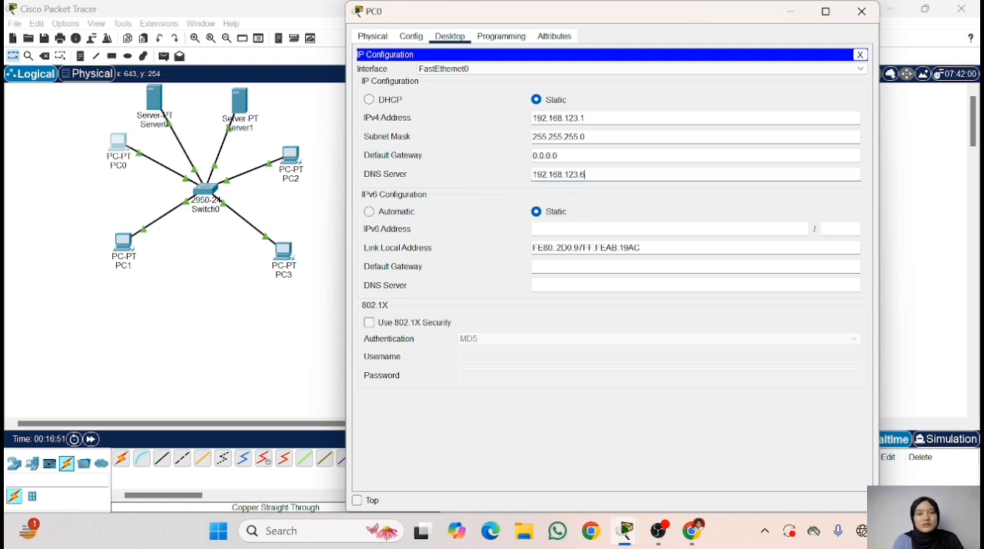
{"action": "left_click", "coordinate": [860, 55]}
{"action": "left_click", "coordinate": [861, 12]}
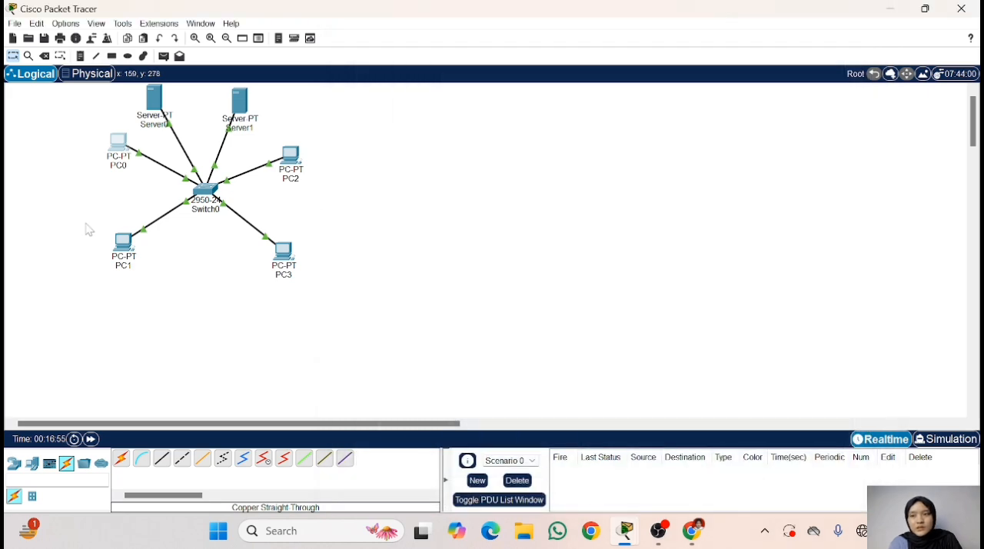
- Set PC1's DNS server to 192.168.123.6 in its IP configuration and close the PC1 window
{"action": "left_click", "coordinate": [123, 244]}
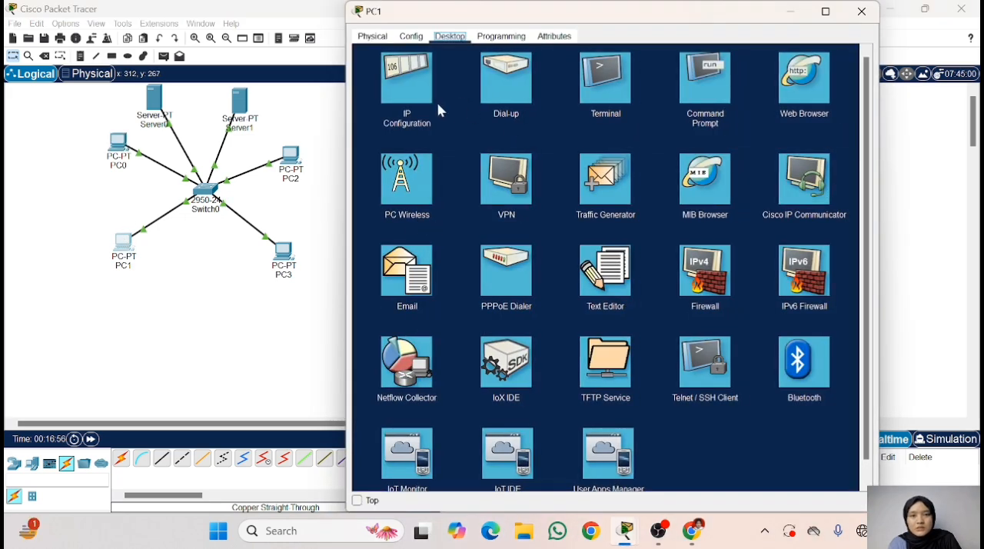
{"action": "left_click", "coordinate": [404, 73]}
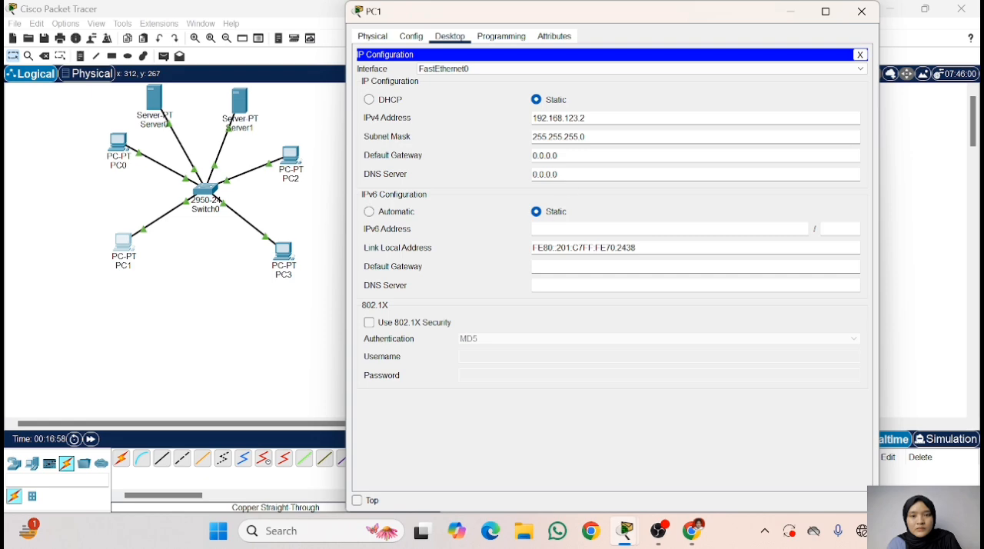
{"action": "double_click", "coordinate": [546, 175]}
{"action": "type", "text": "192.168.123.6"}
{"action": "left_click", "coordinate": [861, 55]}
{"action": "left_click", "coordinate": [861, 12]}
- Set PC2's DNS server to 192.168.123.6 in its IP configuration and close the PC2 window
{"action": "left_click", "coordinate": [290, 156]}
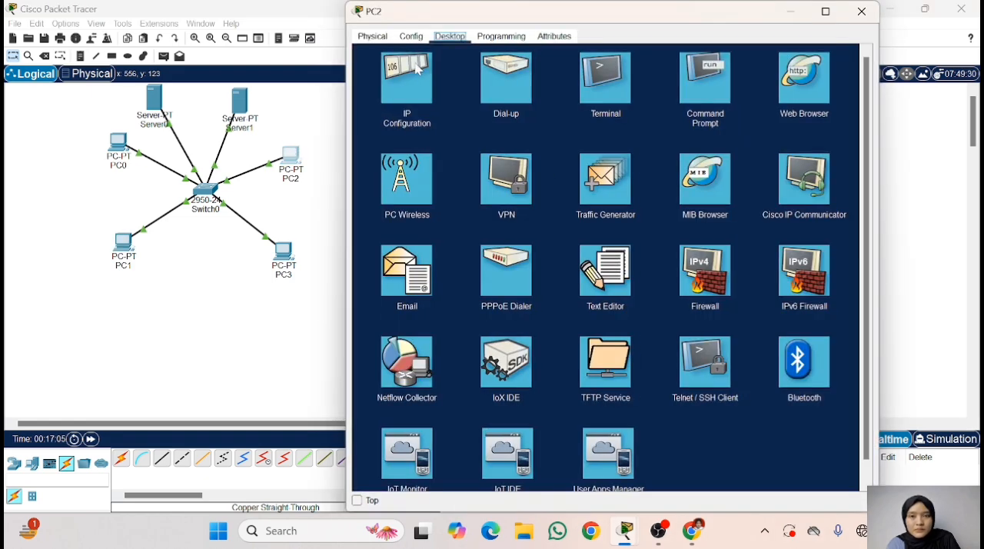
{"action": "left_click", "coordinate": [417, 69]}
{"action": "left_click_drag", "start_coordinate": [568, 175], "coordinate": [453, 182]}
{"action": "type", "text": "192.168.123.6"}
{"action": "left_click", "coordinate": [860, 55]}
{"action": "left_click", "coordinate": [861, 12]}
- Set PC3's DNS server to 192.168.123.6 in its IP configuration and close the PC3 window
{"action": "left_click", "coordinate": [284, 253]}
{"action": "left_click", "coordinate": [407, 77]}
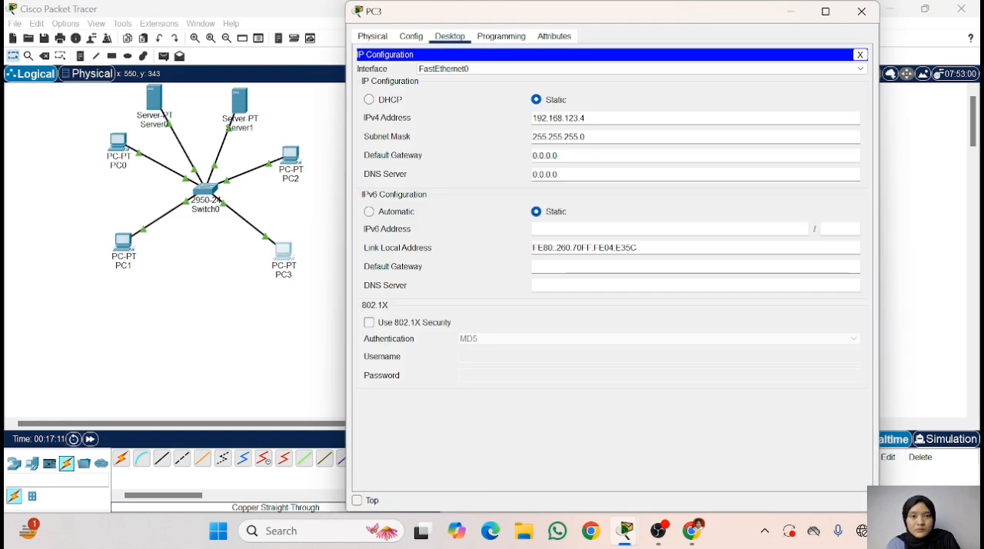
{"action": "double_click", "coordinate": [546, 175]}
{"action": "type", "text": "192.168.123.6"}
{"action": "left_click", "coordinate": [860, 56]}
{"action": "left_click", "coordinate": [861, 12]}
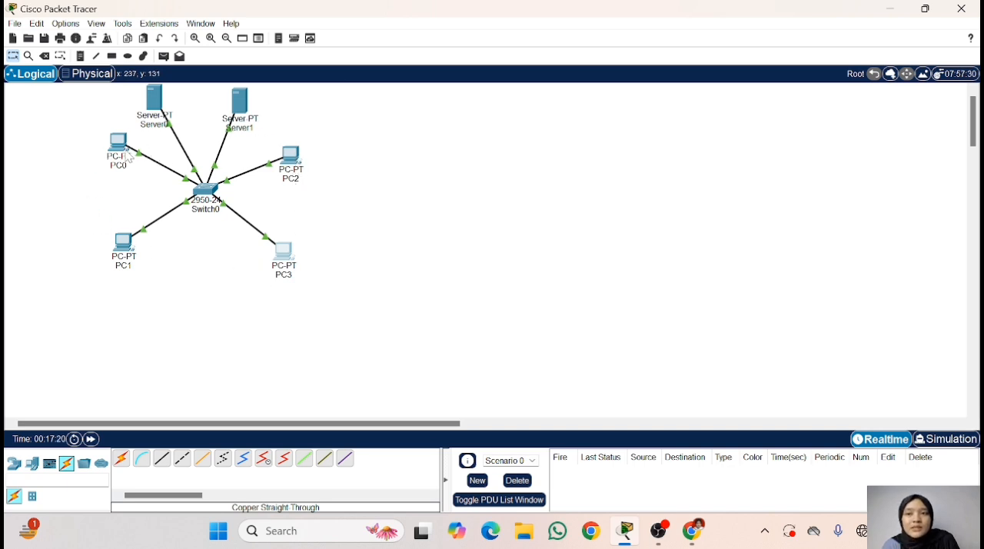
- Load tugas3.com in PC0's web browser, checking task 3 of the assignment page in Chrome before closing the PC0 window
{"action": "left_click", "coordinate": [119, 144]}
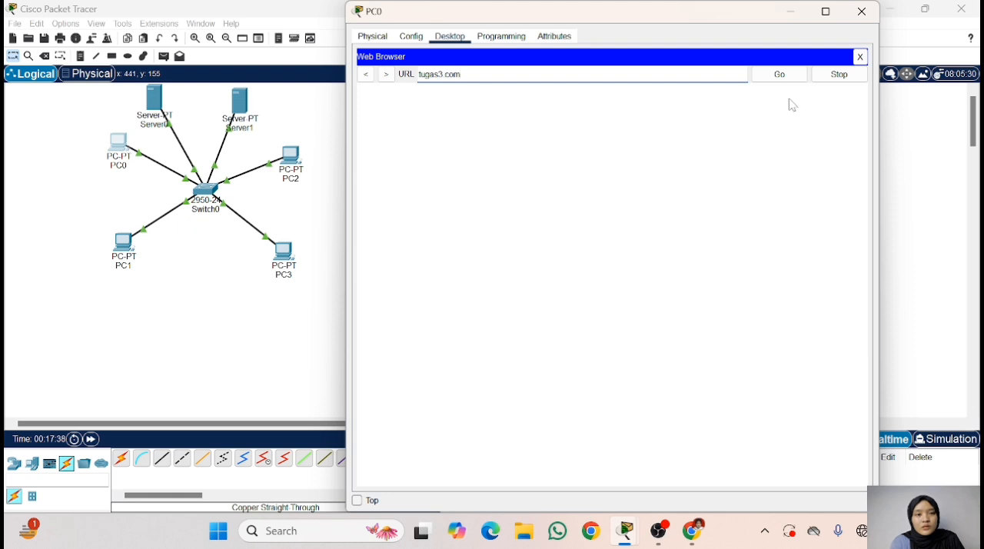
{"action": "left_click", "coordinate": [780, 76]}
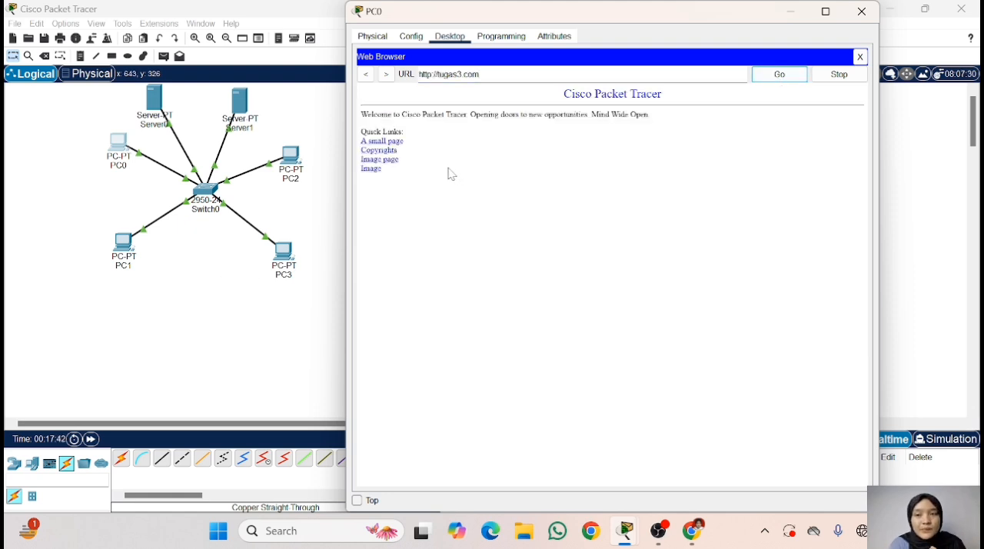
{"action": "left_click", "coordinate": [692, 530]}
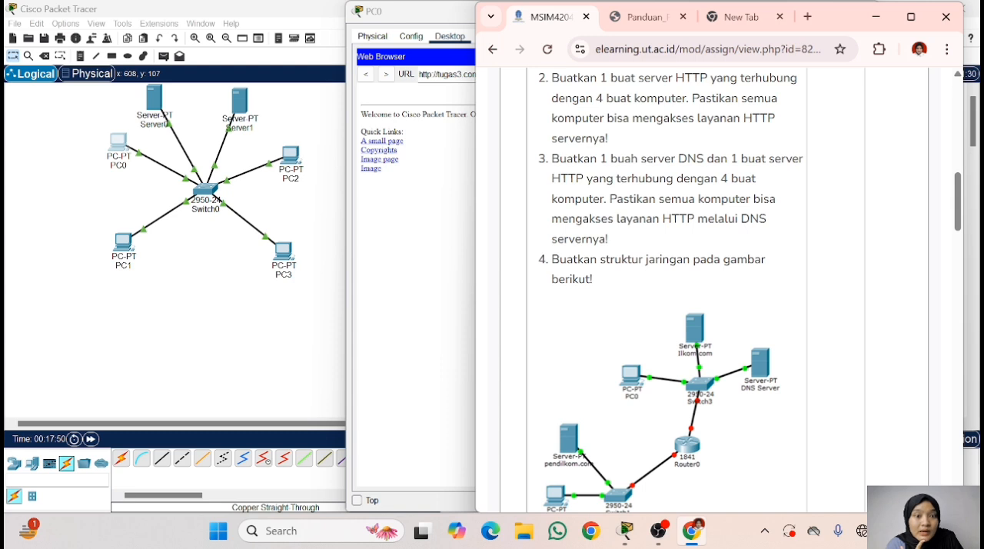
{"action": "left_click", "coordinate": [877, 17]}
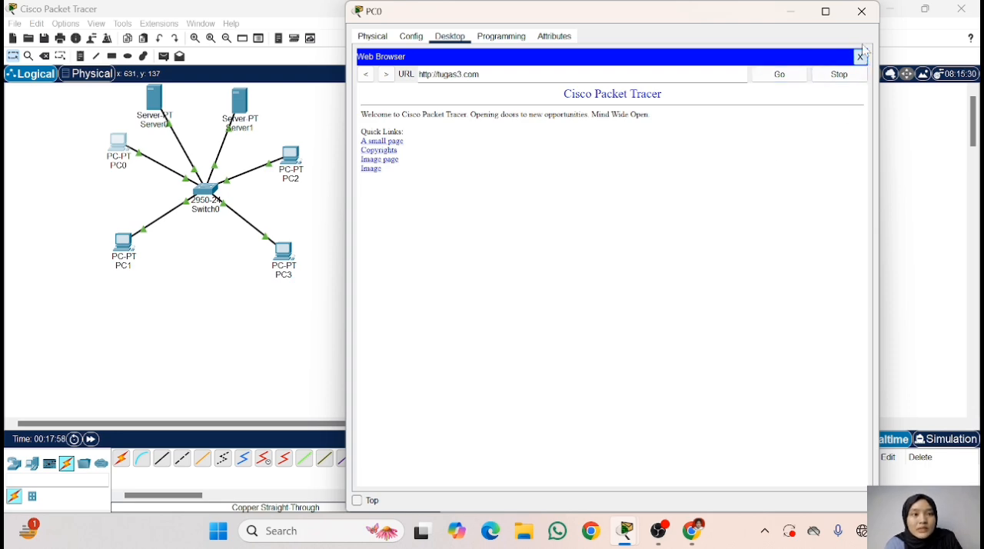
{"action": "left_click", "coordinate": [860, 58]}
{"action": "left_click", "coordinate": [862, 12]}
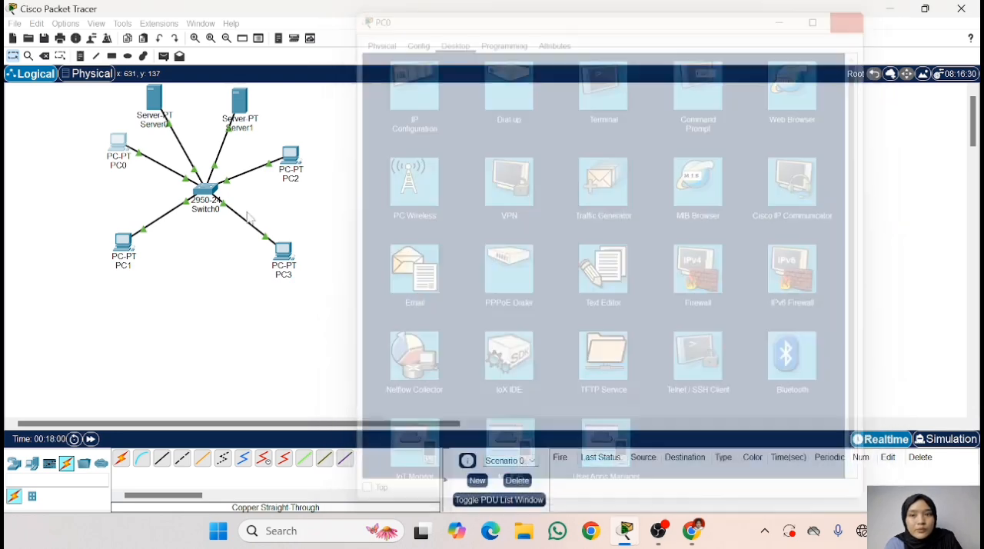
- Load tugas3.com in PC1's web browser to test name resolution, and close the PC1 window
{"action": "left_click", "coordinate": [123, 244]}
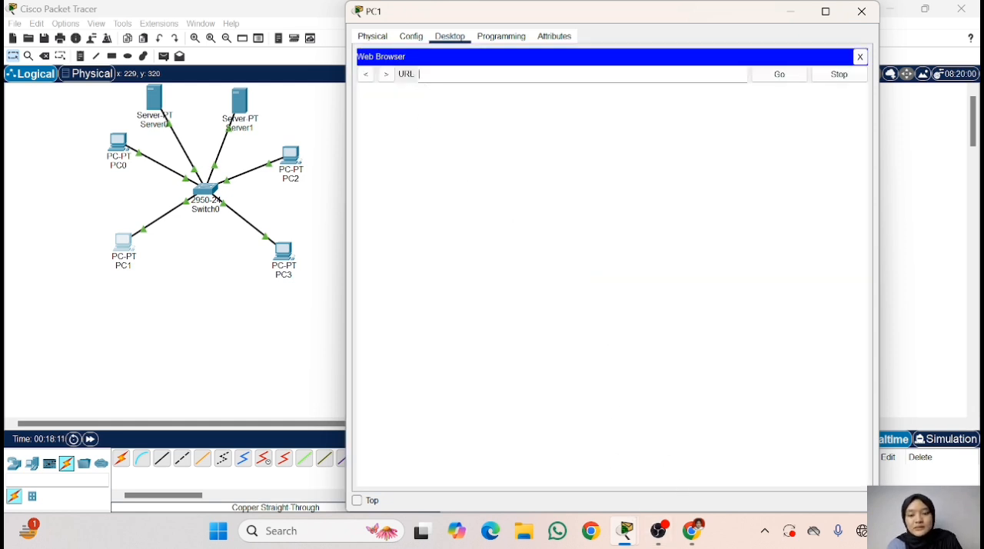
{"action": "type", "text": "gas3.com"}
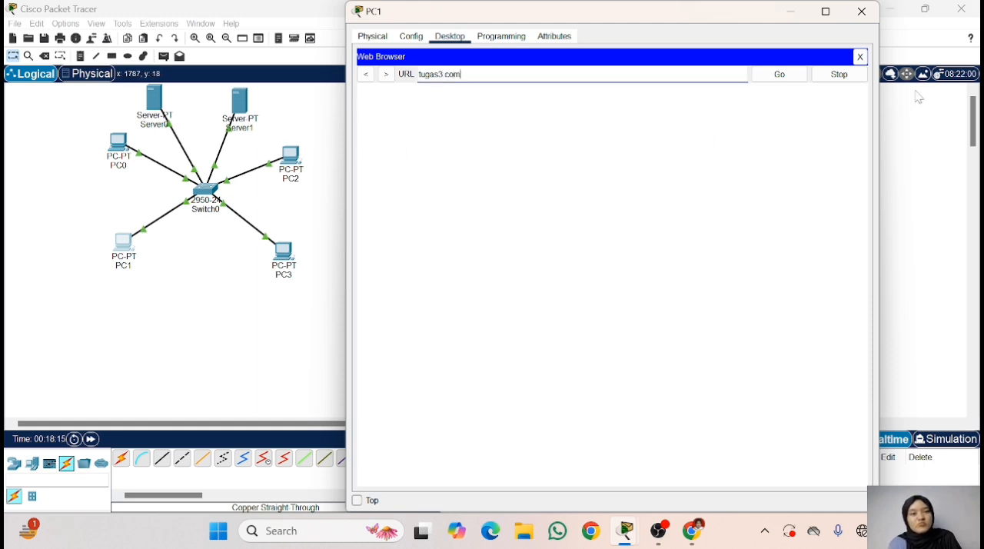
{"action": "left_click", "coordinate": [773, 82]}
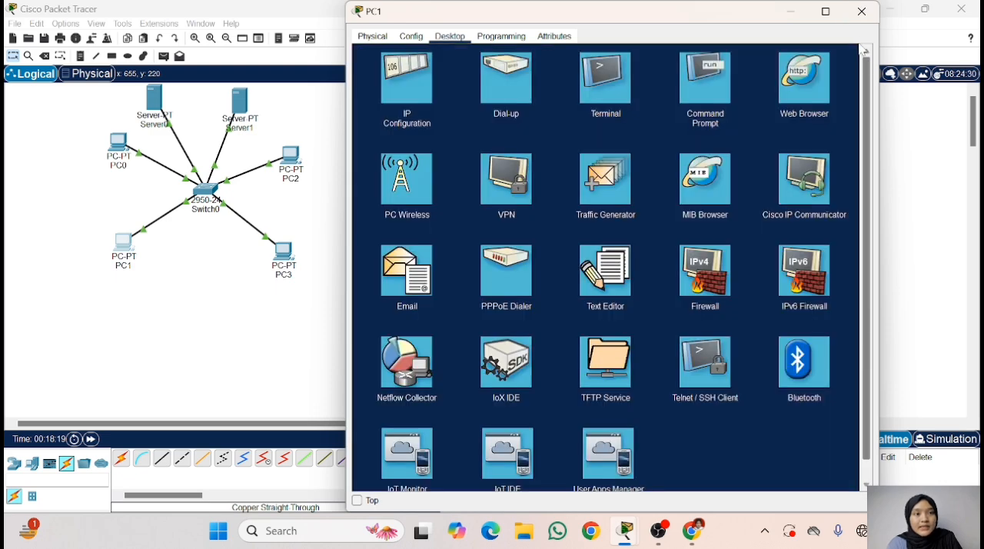
{"action": "left_click", "coordinate": [860, 57]}
{"action": "left_click", "coordinate": [860, 11]}
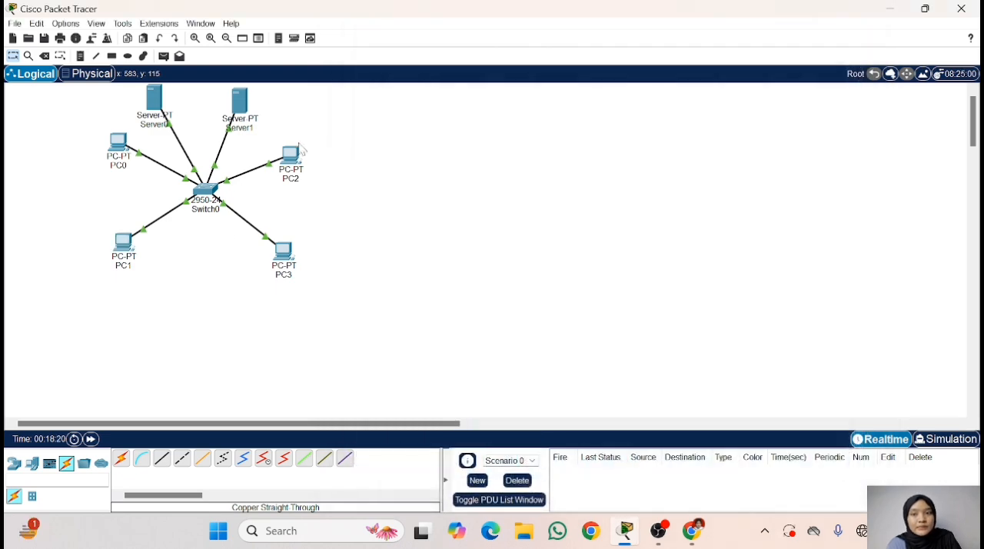
- Load tugas3.com in PC2's web browser to test name resolution, and close the PC2 window
{"action": "left_click", "coordinate": [291, 157]}
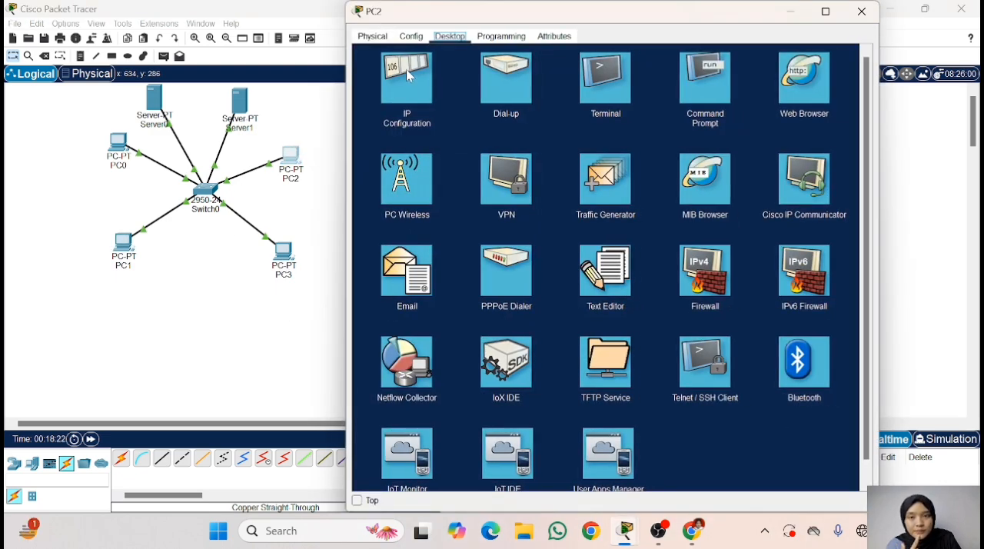
{"action": "left_click", "coordinate": [802, 87]}
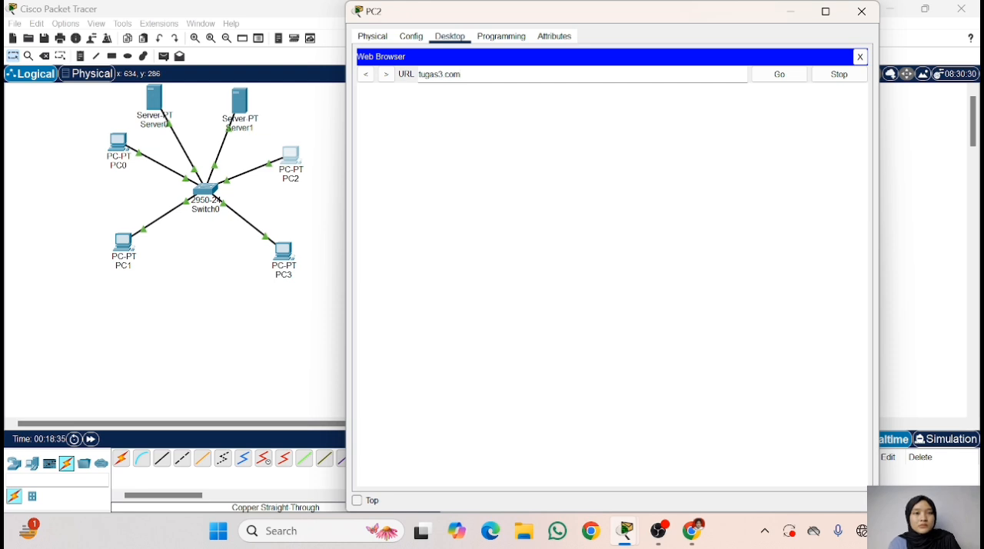
{"action": "left_click", "coordinate": [780, 74]}
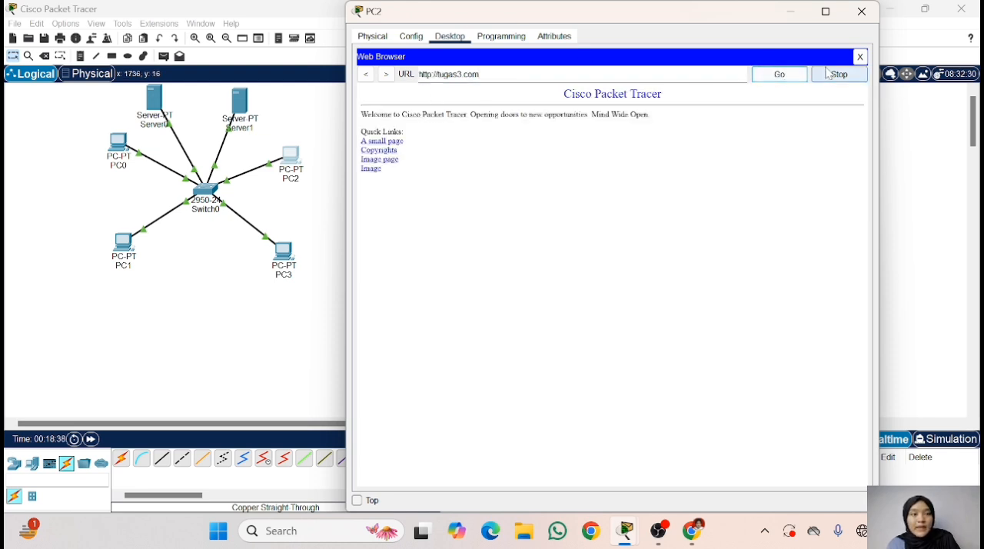
{"action": "left_click", "coordinate": [861, 58]}
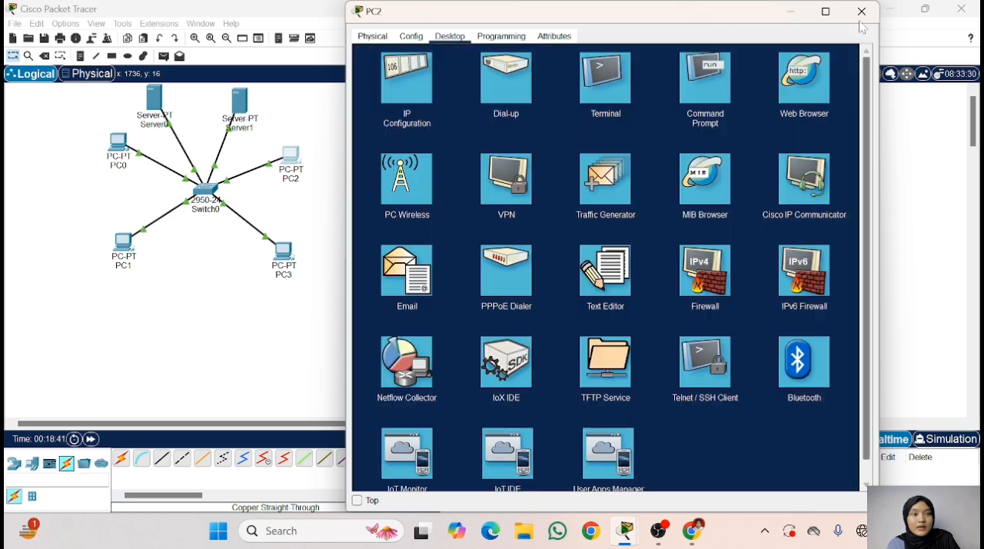
{"action": "left_click", "coordinate": [862, 10]}
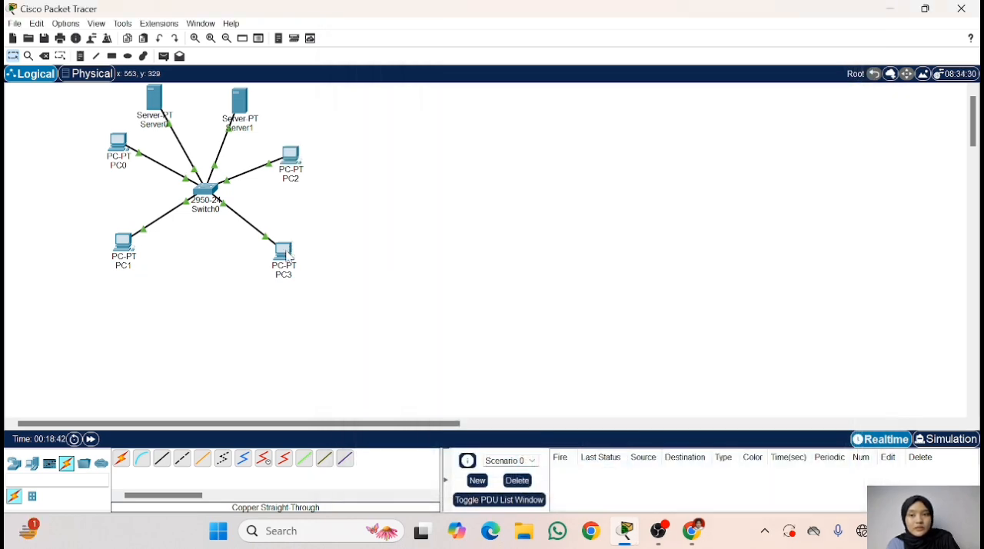
- Load tugas3.com in PC3's web browser to test name resolution
{"action": "left_click", "coordinate": [283, 251]}
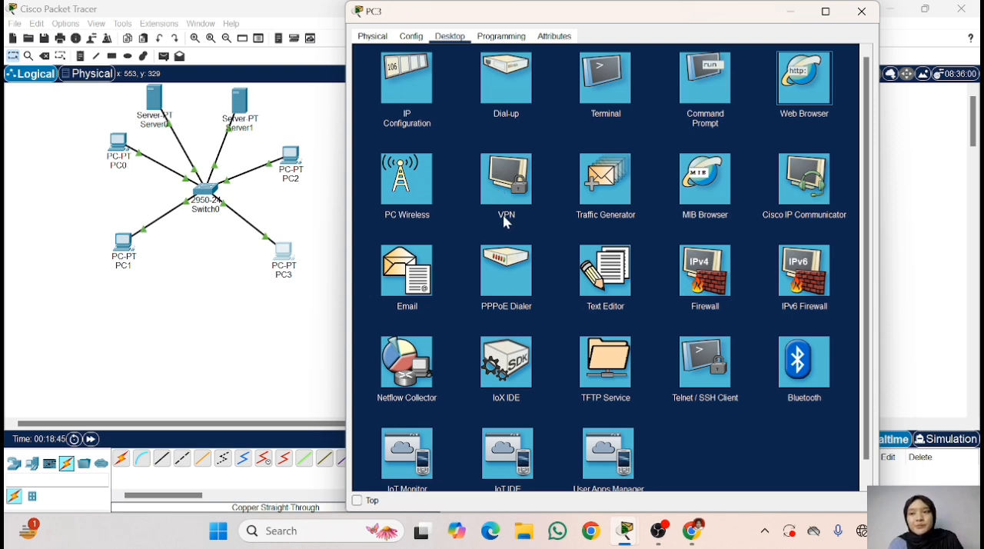
{"action": "left_click", "coordinate": [800, 77]}
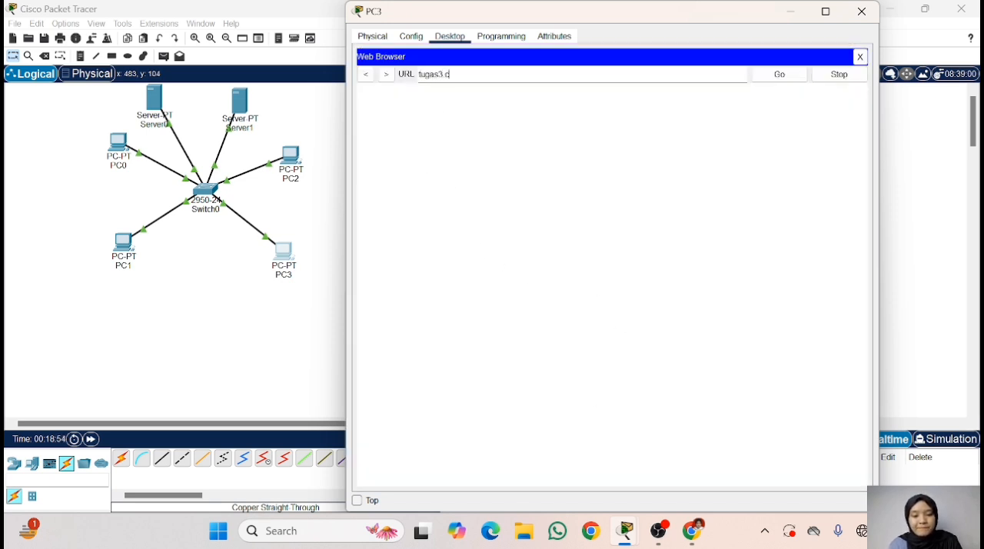
{"action": "left_click", "coordinate": [781, 73]}
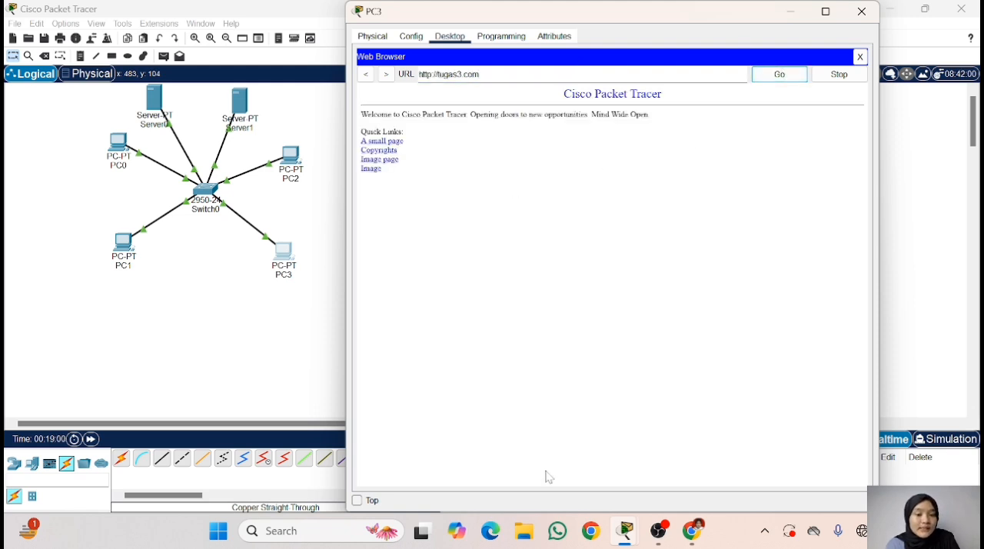
- Switch to Chrome to review assignment task 4's network diagram and ping instructions, and return to Cisco Packet Tracer to close the PC3 window
{"action": "left_click", "coordinate": [692, 531]}
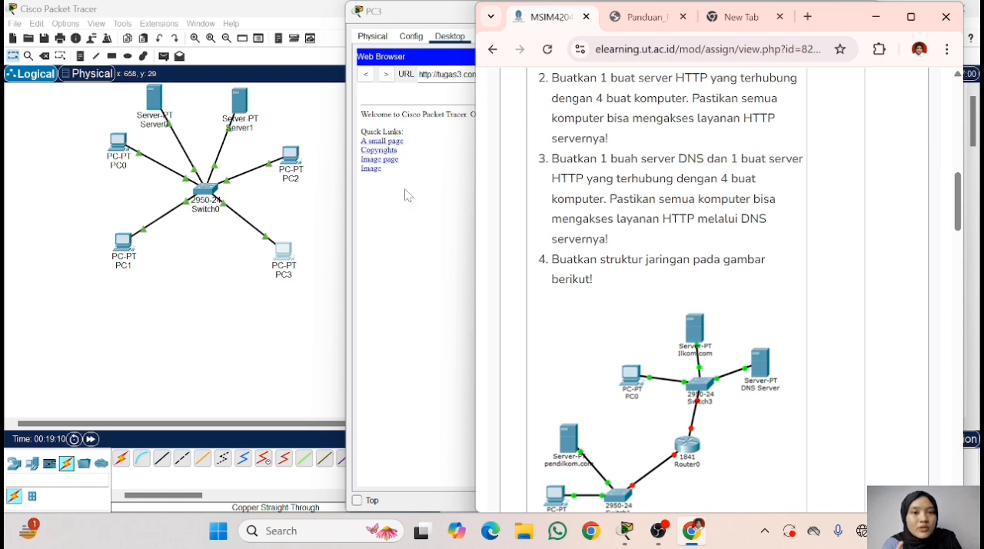
{"action": "scroll", "coordinate": [673, 157], "scroll_direction": "down", "scroll_amount": 2}
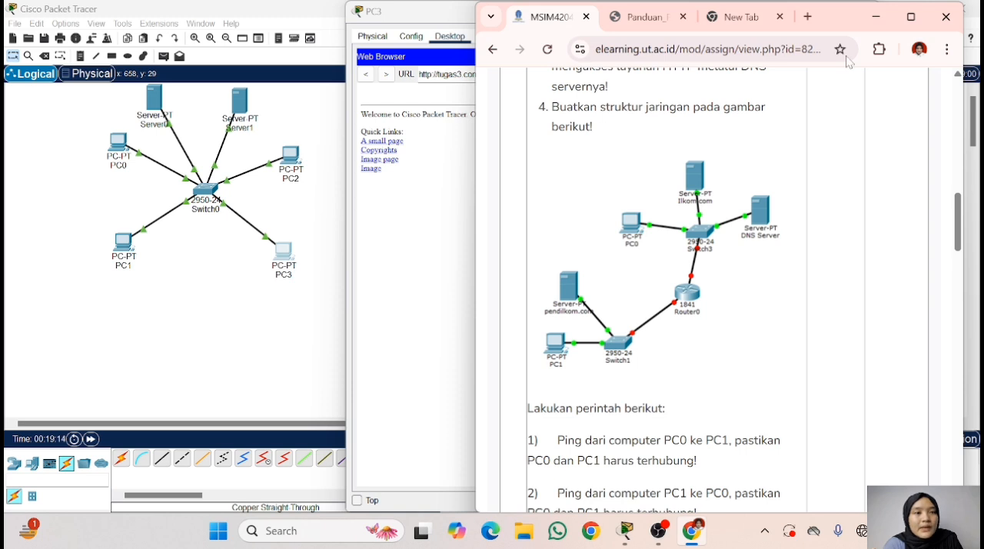
{"action": "scroll", "coordinate": [609, 224], "scroll_direction": "down", "scroll_amount": 2}
{"action": "scroll", "coordinate": [609, 224], "scroll_direction": "up", "scroll_amount": 1}
{"action": "scroll", "coordinate": [611, 222], "scroll_direction": "up", "scroll_amount": 1}
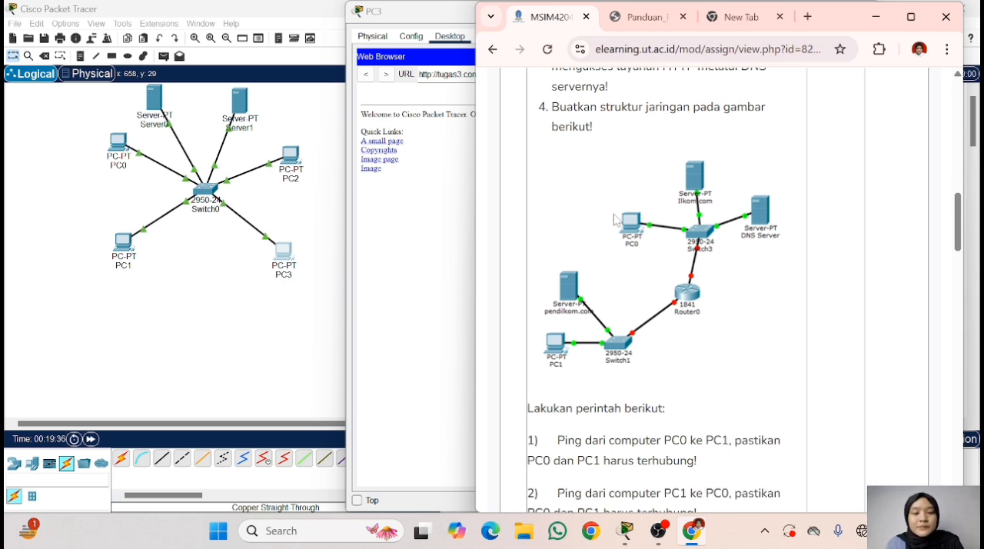
{"action": "left_click", "coordinate": [876, 16]}
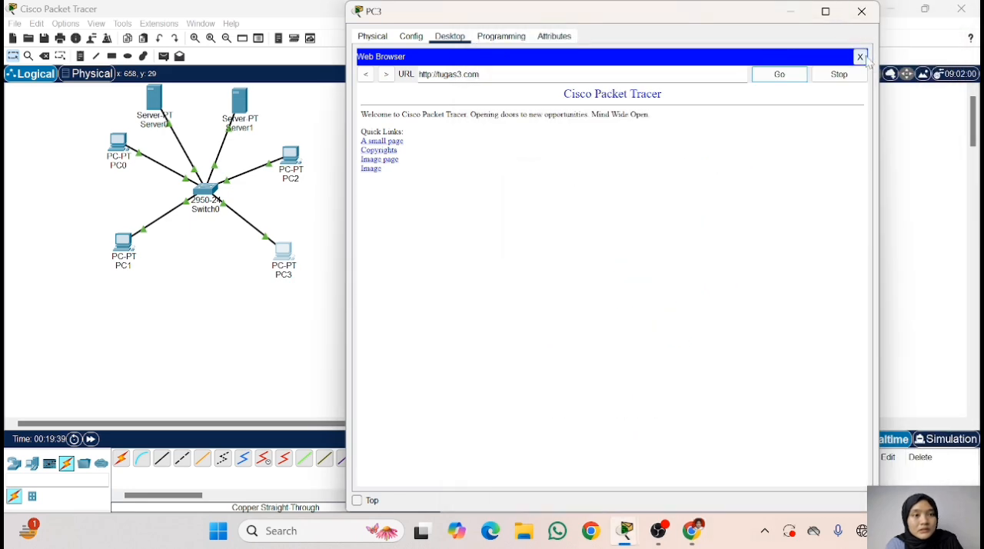
{"action": "left_click", "coordinate": [862, 13]}
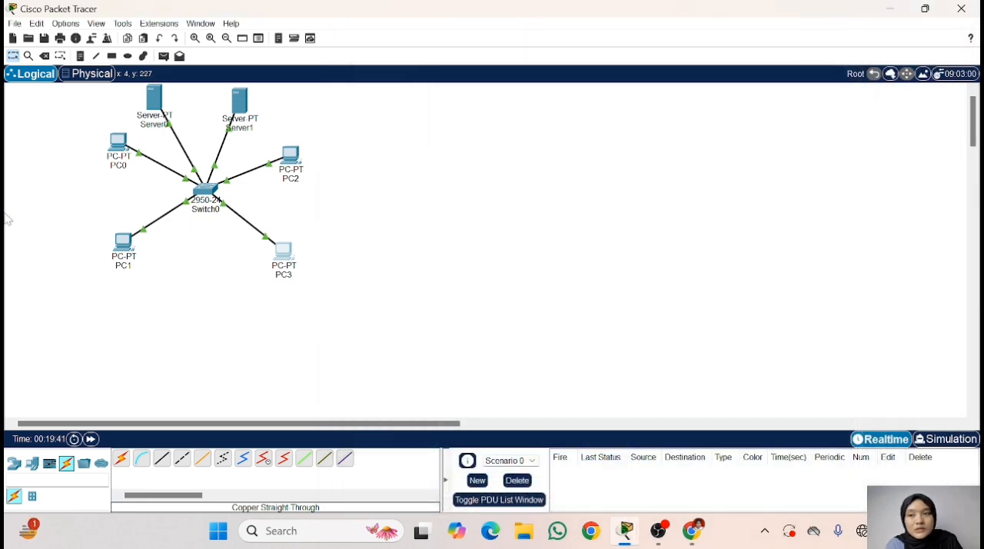
- Start a new blank network file and place a Server-PT in the upper part of the workspace
{"action": "left_click", "coordinate": [13, 39]}
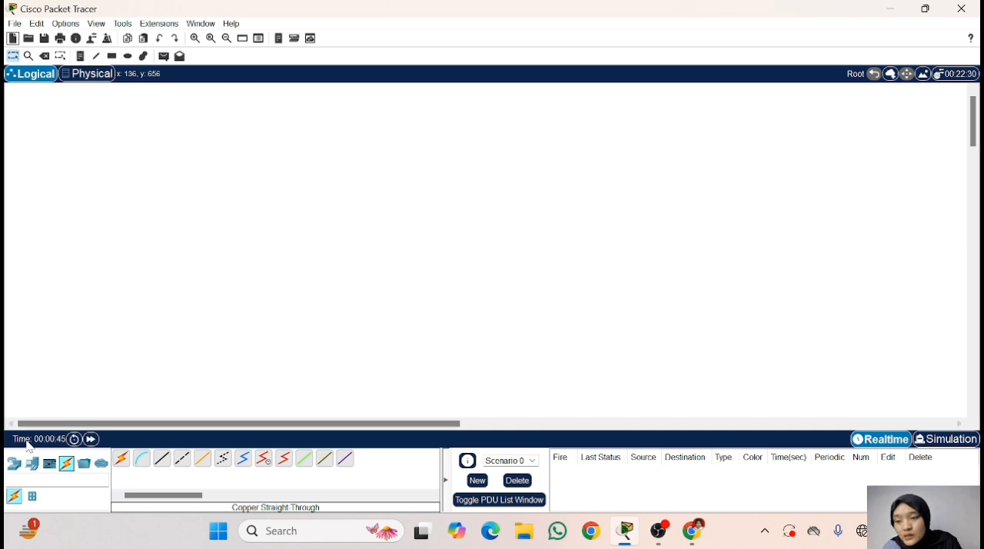
{"action": "left_click", "coordinate": [14, 463]}
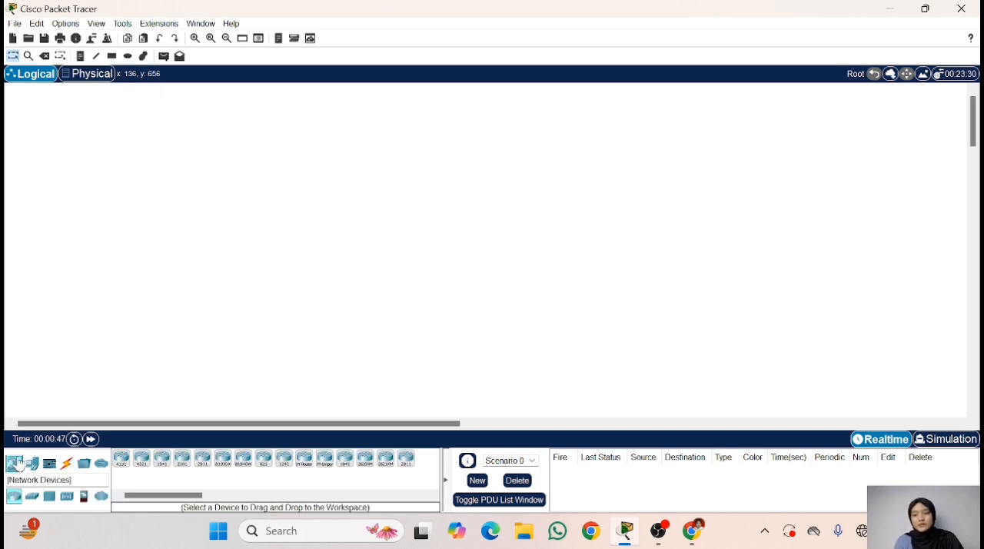
{"action": "left_click", "coordinate": [32, 463]}
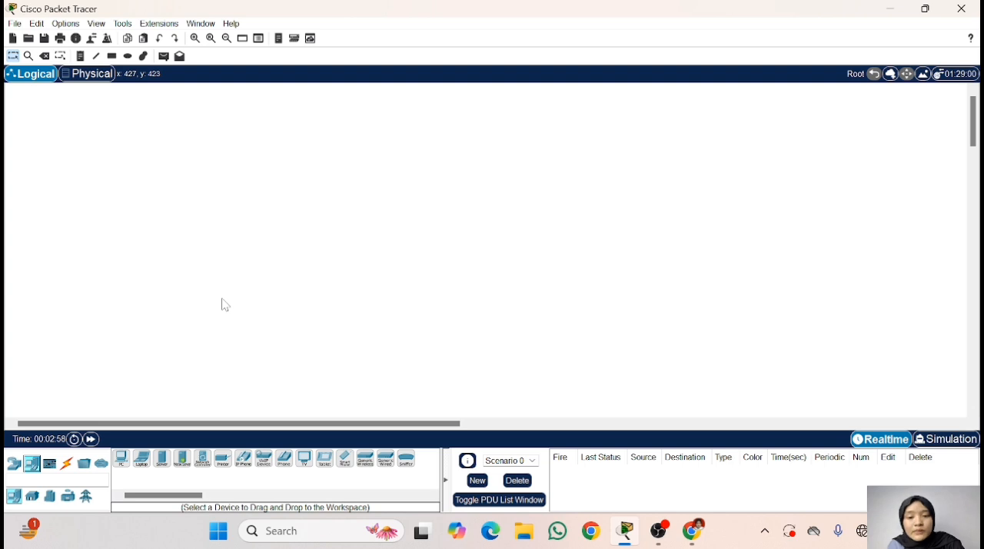
{"action": "left_click", "coordinate": [162, 459]}
{"action": "left_click", "coordinate": [316, 166]}
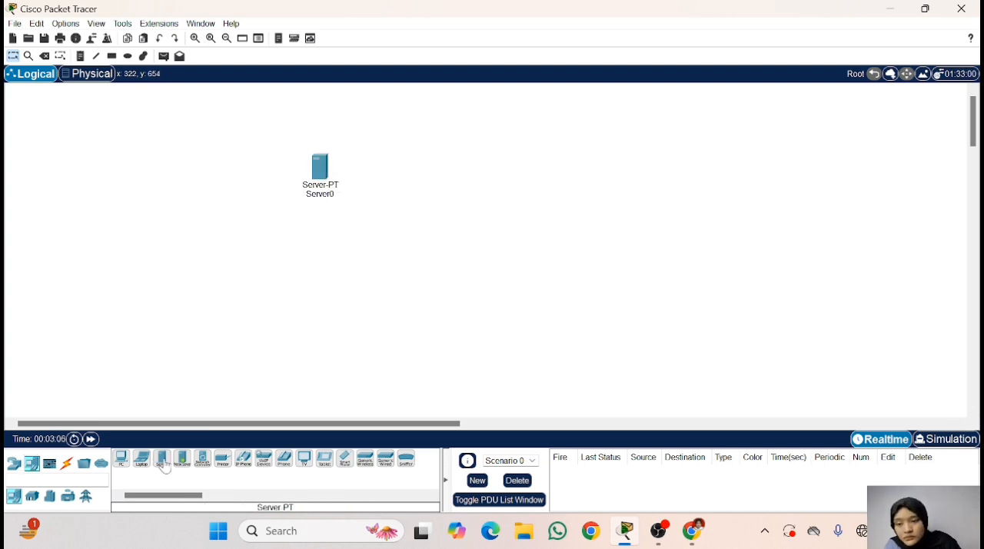
- Place a second Server-PT beside the first, rename the original DNS Server and the new one ilkom.com
{"action": "left_click_drag", "start_coordinate": [165, 466], "coordinate": [235, 163]}
{"action": "left_click", "coordinate": [320, 194]}
{"action": "type", "text": "DNS Server"}
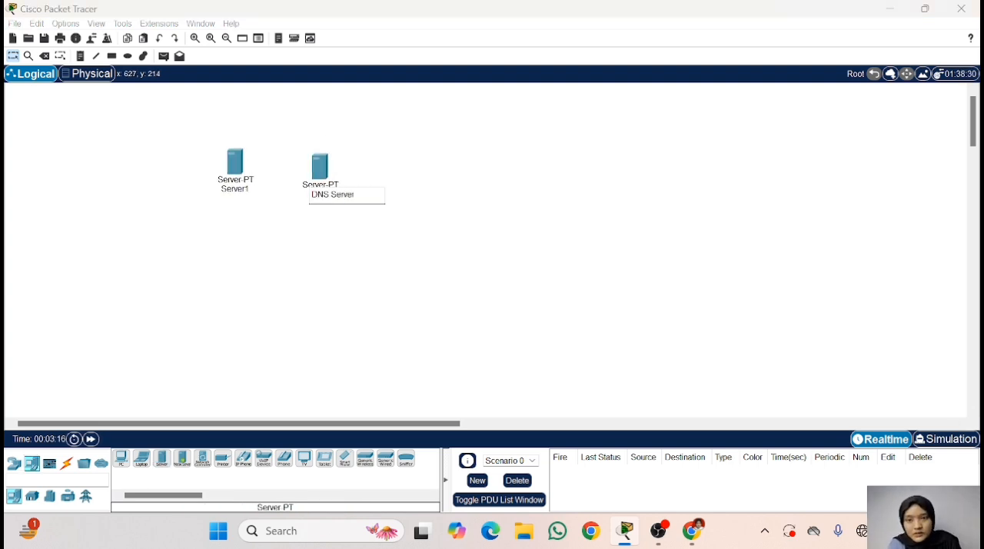
{"action": "key", "text": "Return"}
{"action": "left_click", "coordinate": [249, 190]}
{"action": "type", "text": "ilkom."}
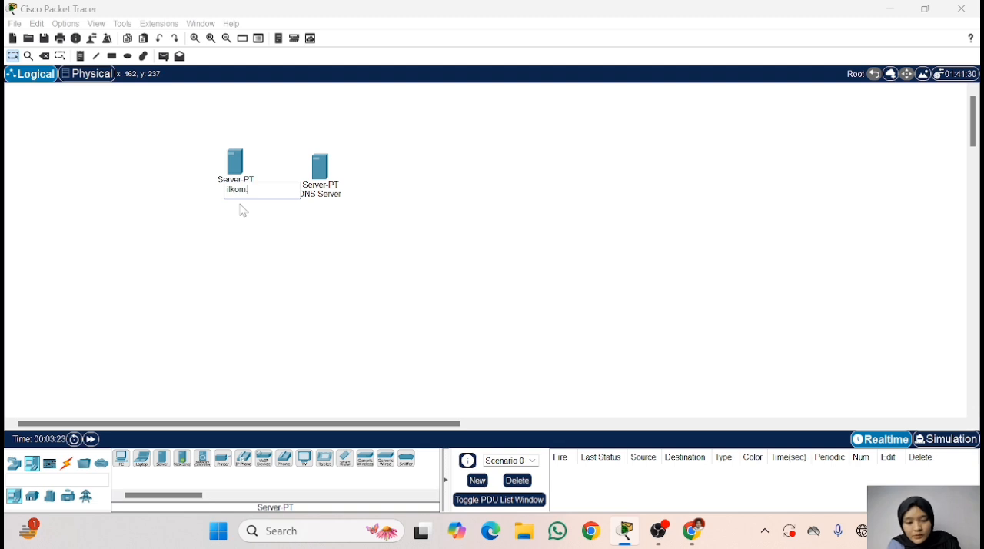
{"action": "type", "text": "com"}
{"action": "key", "text": "Return"}
- Place a PC-PT below ilkom.com and another Server-PT beneath that PC, and rename the new server pendilkom.com
{"action": "left_click", "coordinate": [122, 459]}
{"action": "left_click", "coordinate": [173, 209]}
{"action": "scroll", "coordinate": [209, 262], "scroll_direction": "down", "scroll_amount": 1}
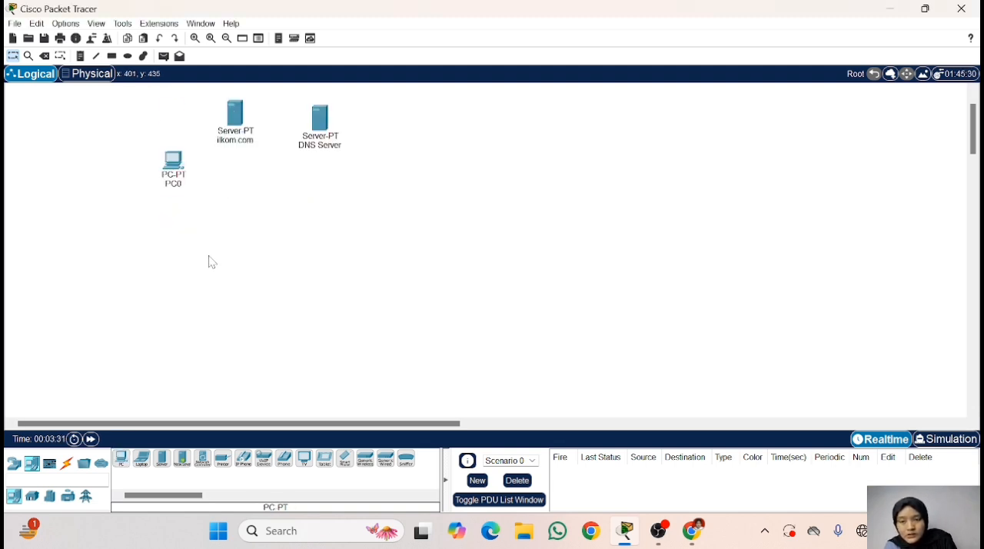
{"action": "scroll", "coordinate": [209, 262], "scroll_direction": "down", "scroll_amount": 1}
{"action": "left_click", "coordinate": [161, 459]}
{"action": "left_click", "coordinate": [164, 191]}
{"action": "left_click", "coordinate": [163, 222]}
{"action": "type", "text": "pendilkom."}
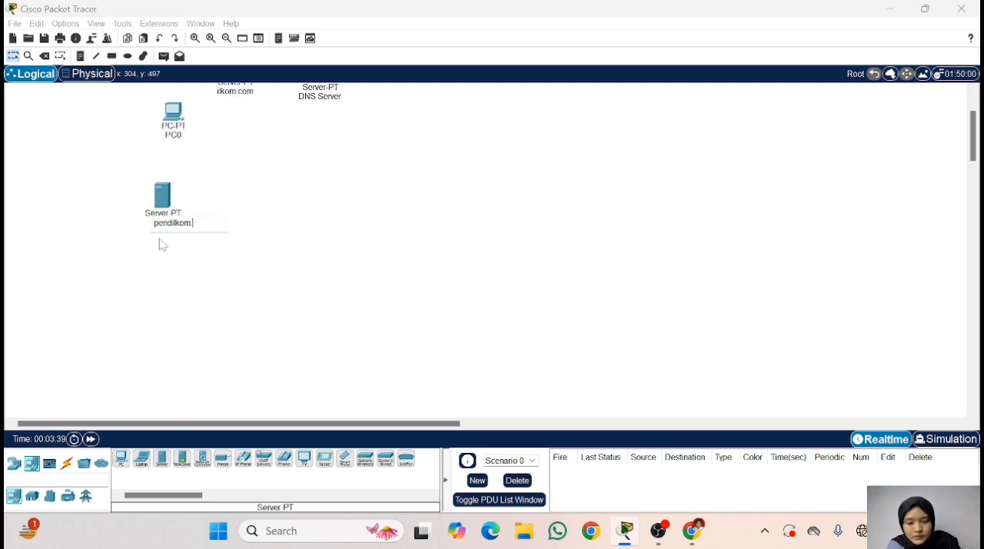
{"action": "type", "text": "com"}
{"action": "key", "text": "Return"}
- Place a second PC-PT near pendilkom.com, and add two 2950-24 switches between the PCs and servers
{"action": "left_click", "coordinate": [121, 459]}
{"action": "left_click", "coordinate": [223, 259]}
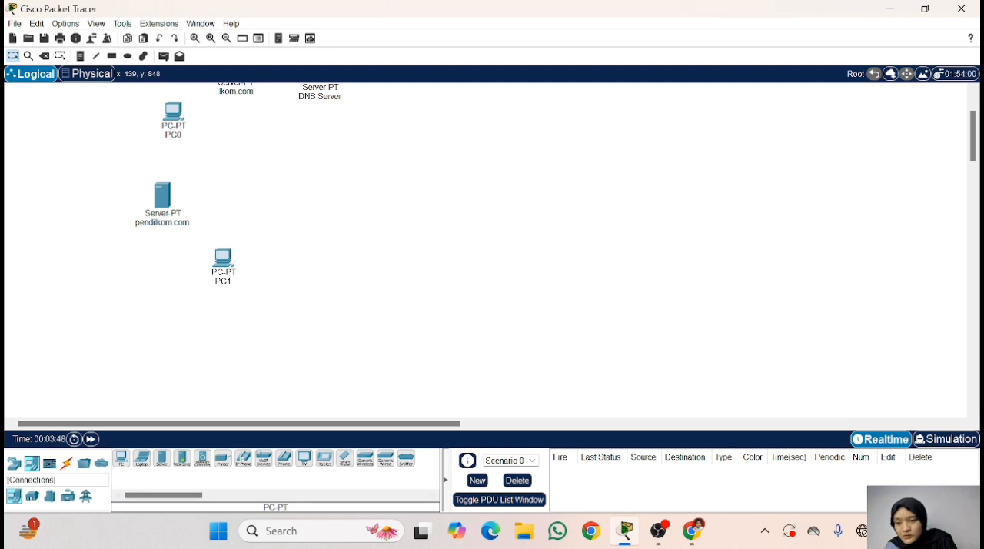
{"action": "left_click", "coordinate": [14, 462]}
{"action": "left_click", "coordinate": [31, 496]}
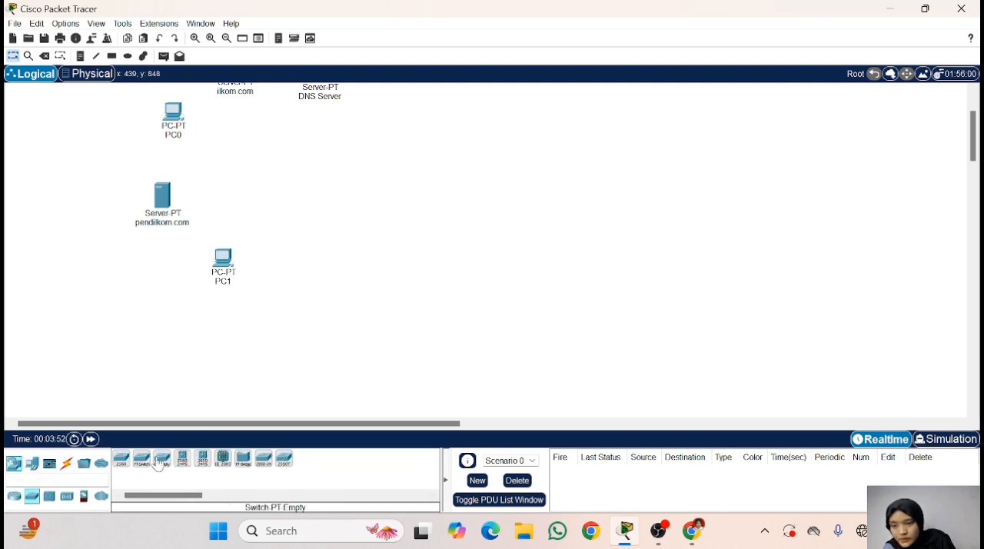
{"action": "left_click", "coordinate": [264, 459]}
{"action": "left_click", "coordinate": [288, 225]}
{"action": "left_click", "coordinate": [264, 459]}
{"action": "left_click", "coordinate": [325, 150]}
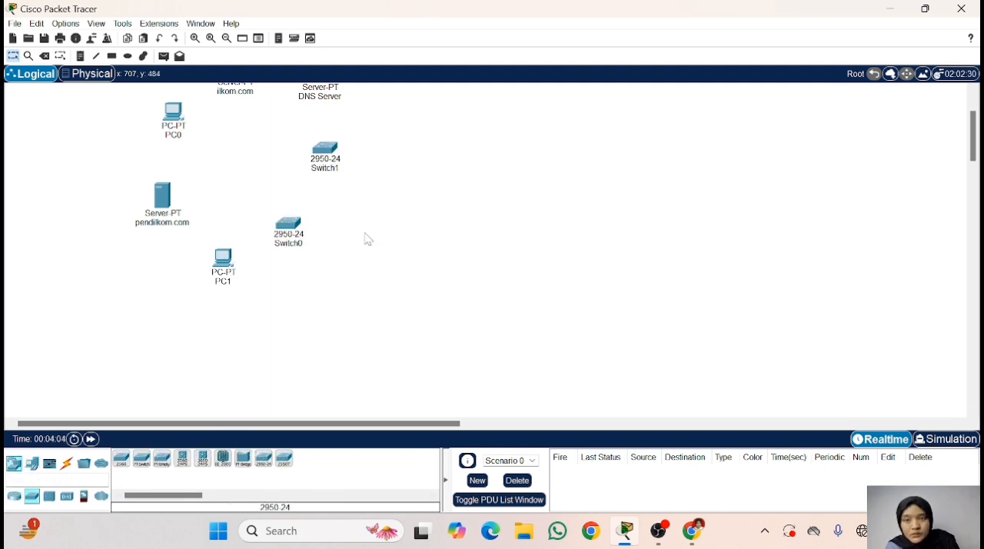
- Move the two switches further apart and place an 1841 router between them
{"action": "scroll", "coordinate": [366, 234], "scroll_direction": "up", "scroll_amount": 1}
{"action": "left_click_drag", "start_coordinate": [326, 197], "coordinate": [335, 186]}
{"action": "left_click_drag", "start_coordinate": [288, 273], "coordinate": [286, 299]}
{"action": "left_click", "coordinate": [14, 497]}
{"action": "left_click", "coordinate": [344, 460]}
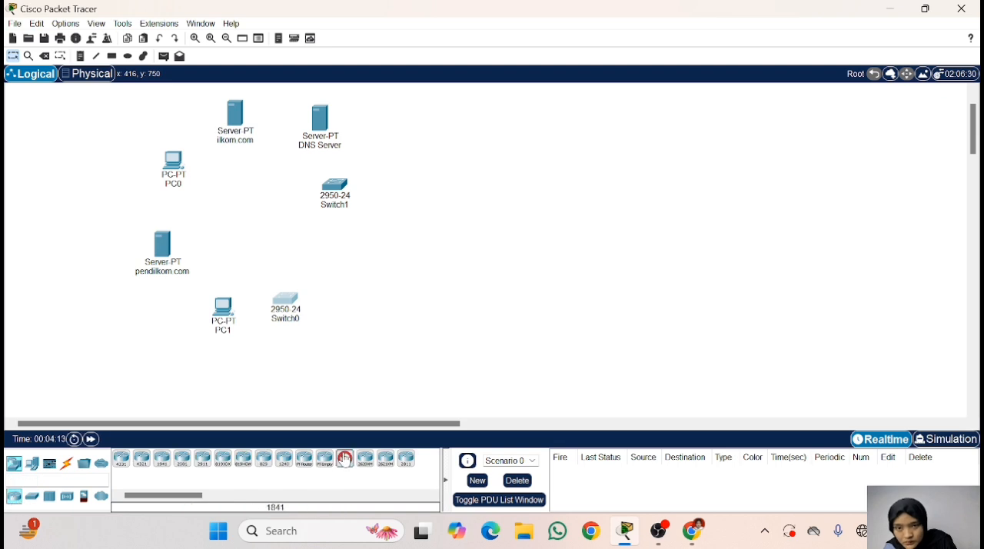
{"action": "left_click", "coordinate": [322, 253]}
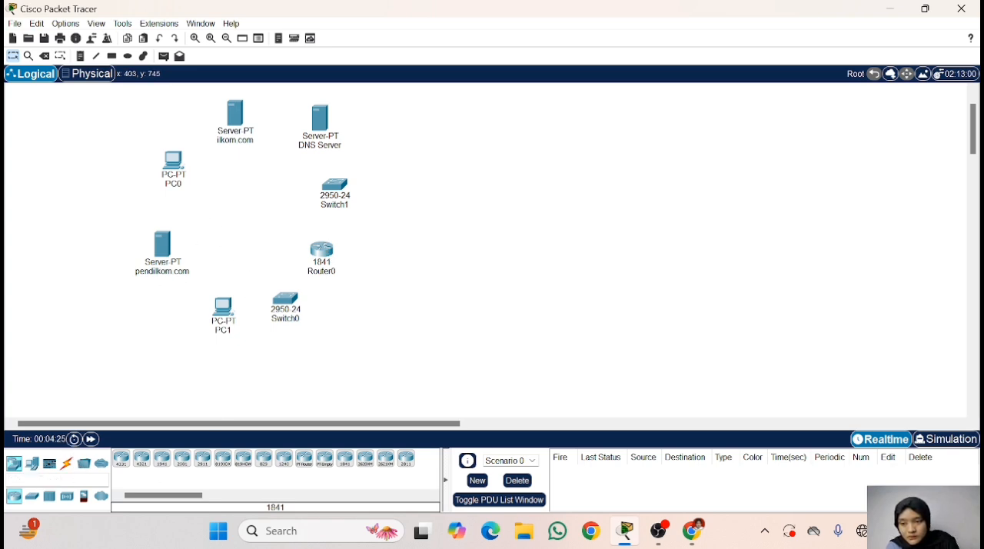
- Spread out pendilkom.com, PC1 and Switch0, and realign Router0 and Switch1 to make room for the cabling
{"action": "left_click", "coordinate": [67, 463]}
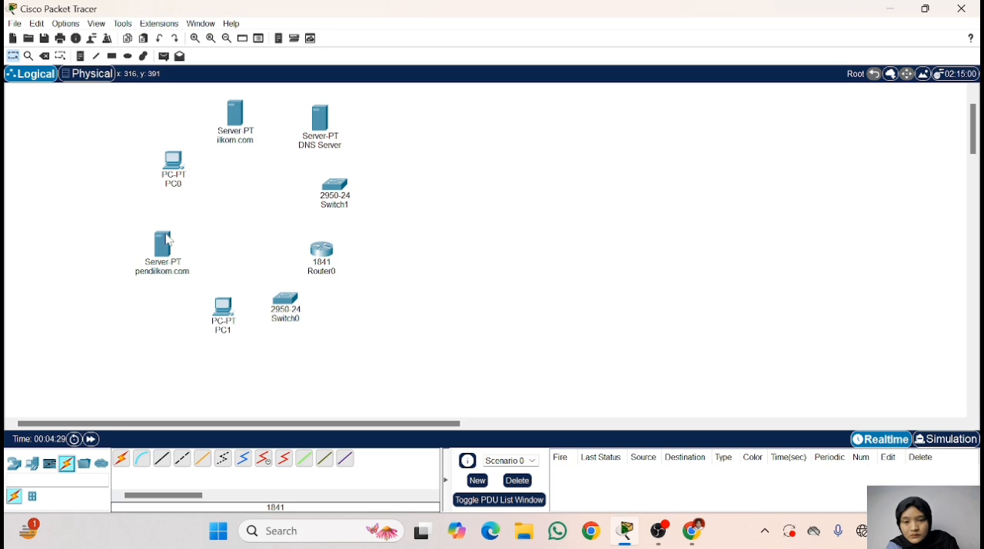
{"action": "left_click_drag", "start_coordinate": [169, 243], "coordinate": [132, 298]}
{"action": "left_click_drag", "start_coordinate": [223, 309], "coordinate": [163, 359]}
{"action": "left_click_drag", "start_coordinate": [286, 301], "coordinate": [248, 290]}
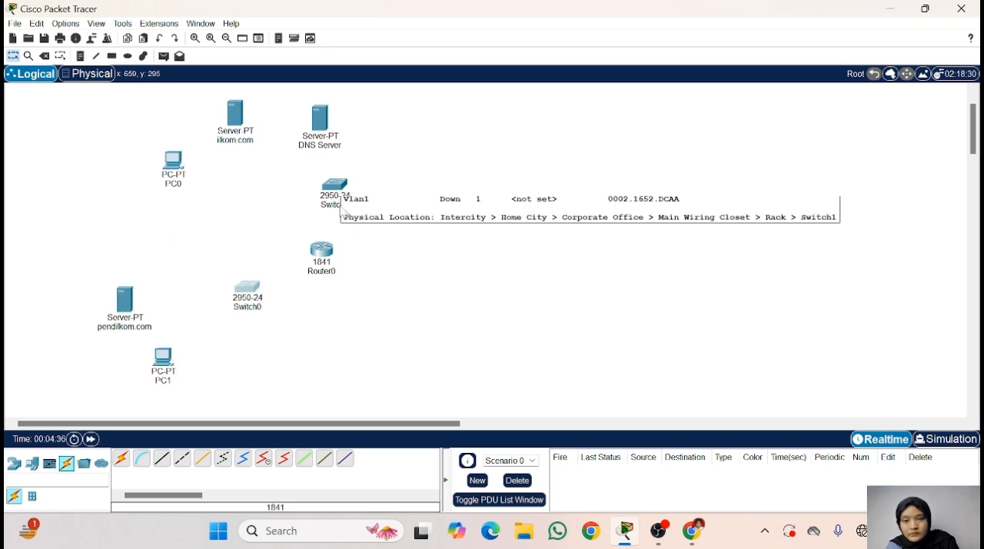
{"action": "left_click_drag", "start_coordinate": [321, 249], "coordinate": [291, 242]}
{"action": "left_click_drag", "start_coordinate": [334, 184], "coordinate": [339, 200]}
- Rearrange DNS Server, ilkom.com and PC0 around Switch1, and line up the router and the lower network's devices diagonally below
{"action": "scroll", "coordinate": [334, 143], "scroll_direction": "up", "scroll_amount": 1}
{"action": "left_click_drag", "start_coordinate": [319, 167], "coordinate": [340, 132]}
{"action": "left_click_drag", "start_coordinate": [235, 161], "coordinate": [265, 118]}
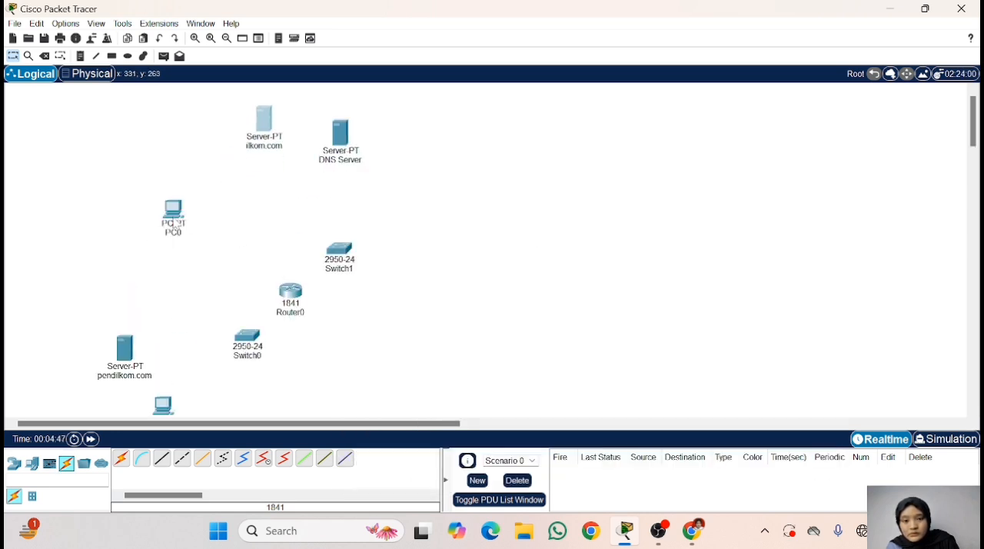
{"action": "left_click_drag", "start_coordinate": [174, 208], "coordinate": [192, 170]}
{"action": "left_click_drag", "start_coordinate": [339, 249], "coordinate": [348, 223]}
{"action": "left_click_drag", "start_coordinate": [291, 290], "coordinate": [300, 261]}
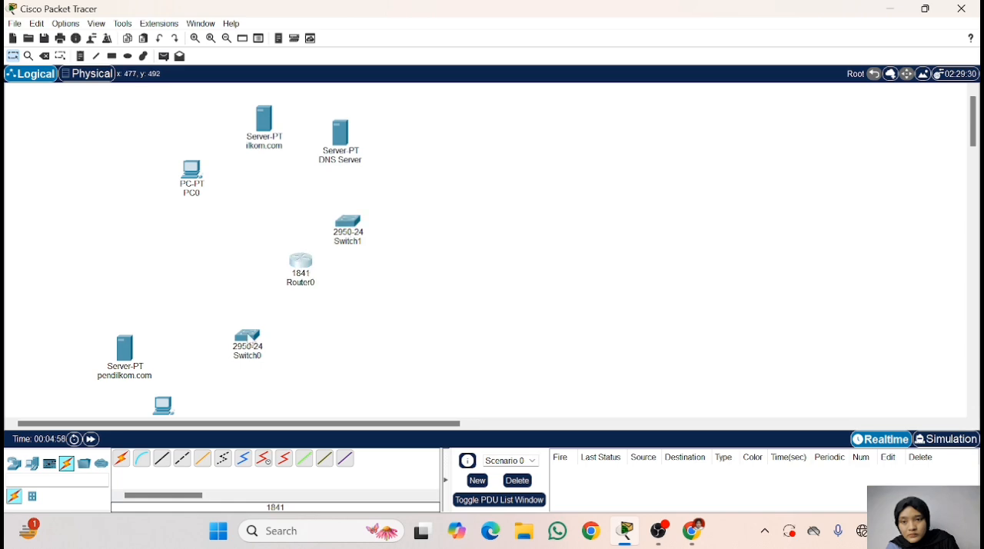
{"action": "left_click_drag", "start_coordinate": [248, 336], "coordinate": [243, 313]}
{"action": "scroll", "coordinate": [192, 319], "scroll_direction": "down", "scroll_amount": 1}
{"action": "left_click_drag", "start_coordinate": [128, 301], "coordinate": [127, 289]}
{"action": "scroll", "coordinate": [128, 291], "scroll_direction": "up", "scroll_amount": 1}
- Connect Router0 with copper straight-through cables from FastEthernet0/0 to Switch1's FastEthernet0/1 and from FastEthernet0/1 to Switch0
{"action": "left_click", "coordinate": [161, 458]}
{"action": "left_click", "coordinate": [301, 261]}
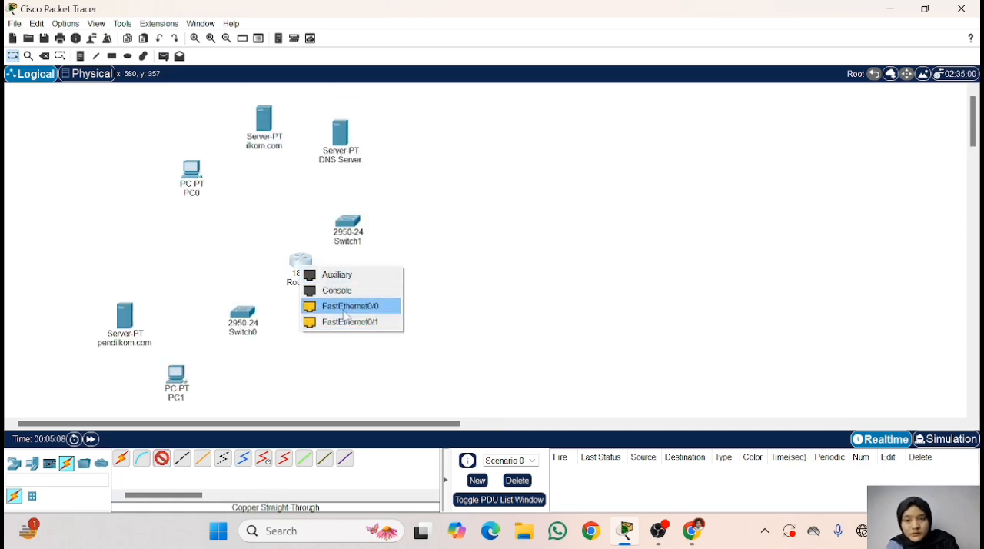
{"action": "left_click", "coordinate": [331, 305]}
{"action": "left_click", "coordinate": [346, 224]}
{"action": "left_click", "coordinate": [407, 29]}
{"action": "left_click", "coordinate": [161, 459]}
{"action": "left_click", "coordinate": [303, 264]}
{"action": "left_click", "coordinate": [334, 305]}
{"action": "left_click", "coordinate": [241, 315]}
{"action": "left_click", "coordinate": [290, 27]}
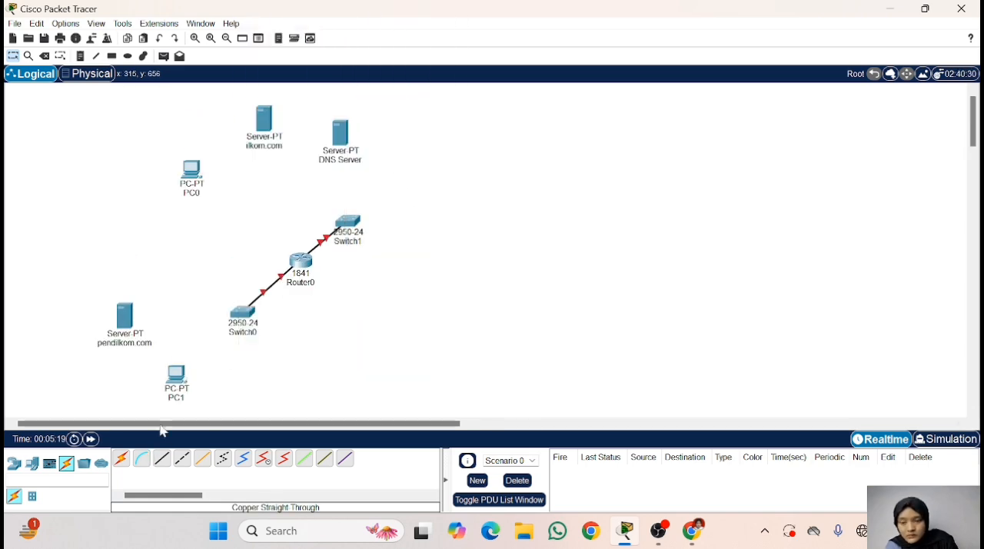
- Cable Switch1 with copper straight-through from FastEthernet0/2 to DNS Server and from FastEthernet0/3 to ilkom.com
{"action": "left_click", "coordinate": [162, 459]}
{"action": "left_click", "coordinate": [352, 224]}
{"action": "left_click", "coordinate": [402, 26]}
{"action": "left_click", "coordinate": [340, 134]}
{"action": "left_click", "coordinate": [384, 144]}
{"action": "left_click", "coordinate": [162, 459]}
{"action": "left_click", "coordinate": [352, 221]}
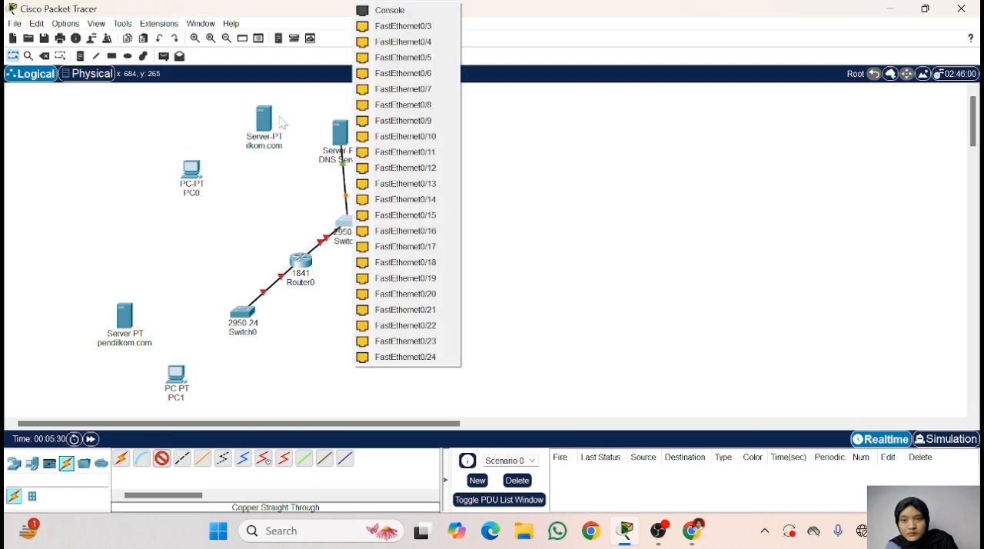
{"action": "left_click", "coordinate": [404, 26]}
{"action": "left_click", "coordinate": [262, 120]}
{"action": "left_click", "coordinate": [302, 132]}
- Connect Switch1's FastEthernet0/4 to PC0 with a copper straight-through cable
{"action": "left_click", "coordinate": [161, 459]}
{"action": "left_click", "coordinate": [341, 222]}
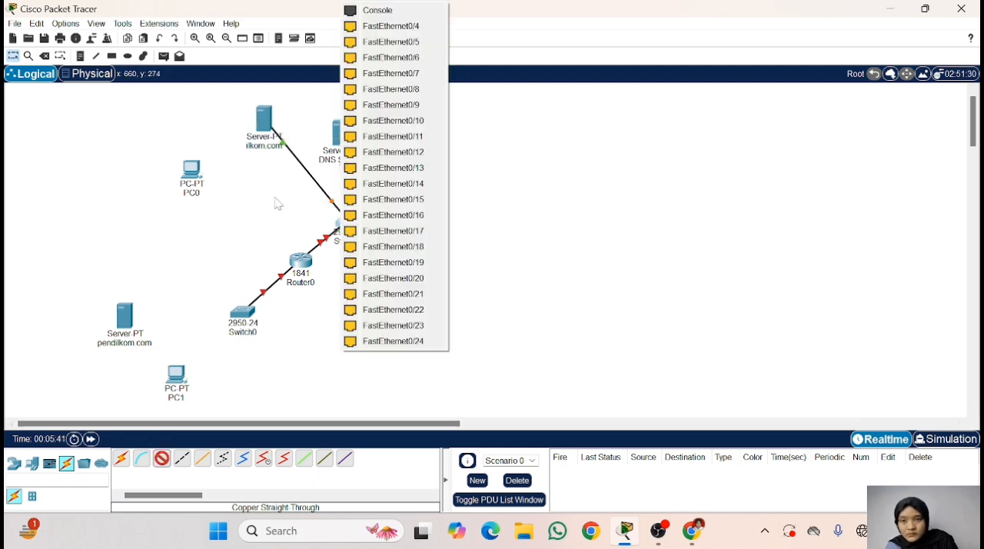
{"action": "left_click", "coordinate": [393, 30]}
{"action": "left_click", "coordinate": [347, 220]}
{"action": "left_click", "coordinate": [403, 27]}
{"action": "left_click", "coordinate": [576, 223]}
{"action": "left_click", "coordinate": [192, 174]}
{"action": "left_click", "coordinate": [239, 228]}
- Connect Switch0 to the pendilkom.com server and to PC1 with copper straight-through cables
{"action": "scroll", "coordinate": [237, 178], "scroll_direction": "down", "scroll_amount": 5}
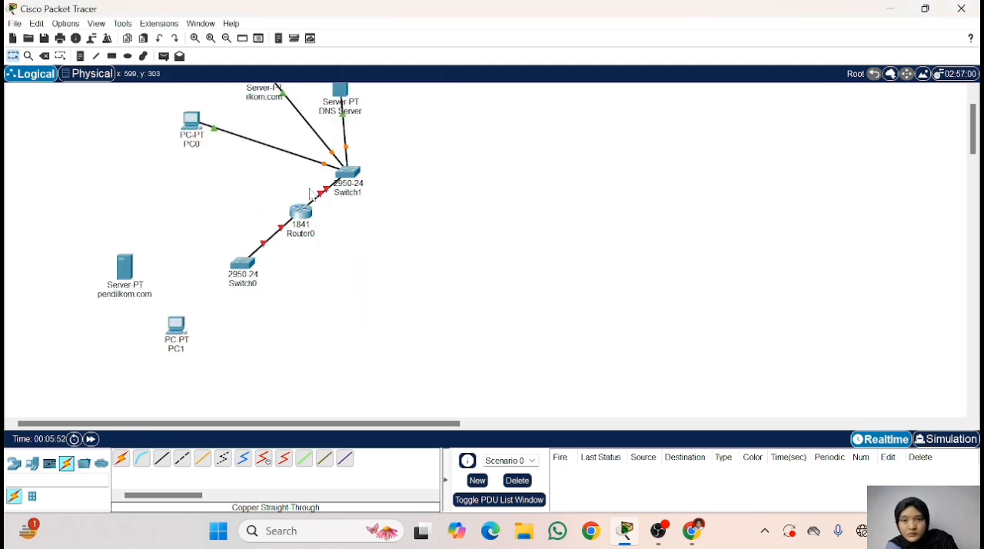
{"action": "left_click", "coordinate": [258, 178]}
{"action": "left_click", "coordinate": [131, 181]}
{"action": "left_click", "coordinate": [171, 192]}
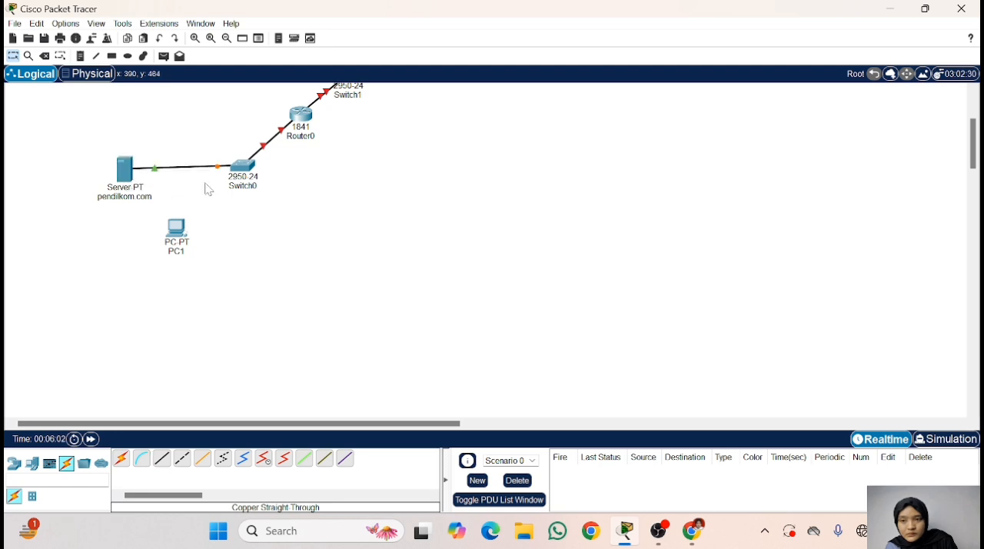
{"action": "left_click", "coordinate": [159, 459]}
{"action": "left_click", "coordinate": [248, 169]}
{"action": "left_click", "coordinate": [269, 194]}
{"action": "left_click", "coordinate": [179, 231]}
{"action": "left_click", "coordinate": [225, 287]}
{"action": "scroll", "coordinate": [304, 298], "scroll_direction": "up", "scroll_amount": 5}
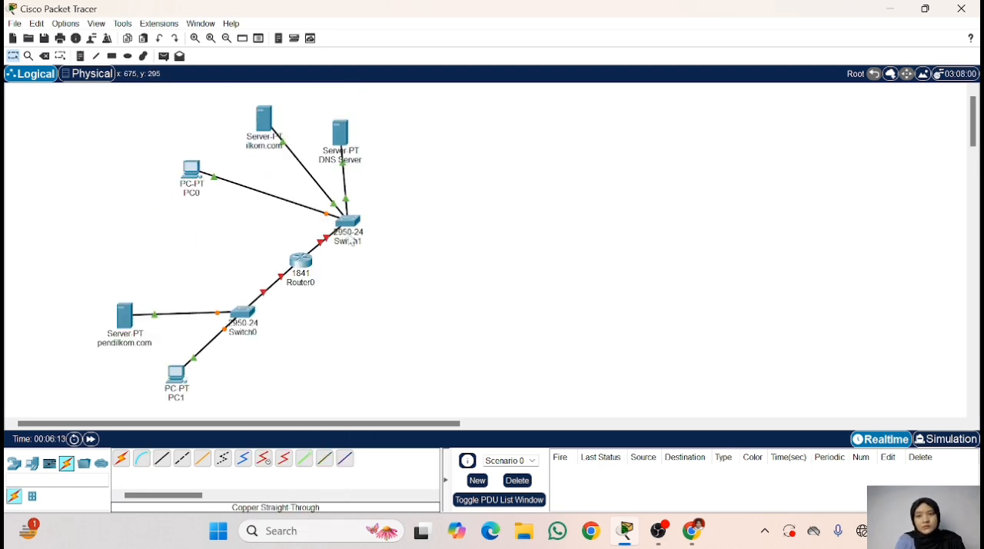
{"action": "scroll", "coordinate": [304, 299], "scroll_direction": "down", "scroll_amount": 1}
{"action": "scroll", "coordinate": [304, 298], "scroll_direction": "up", "scroll_amount": 1}
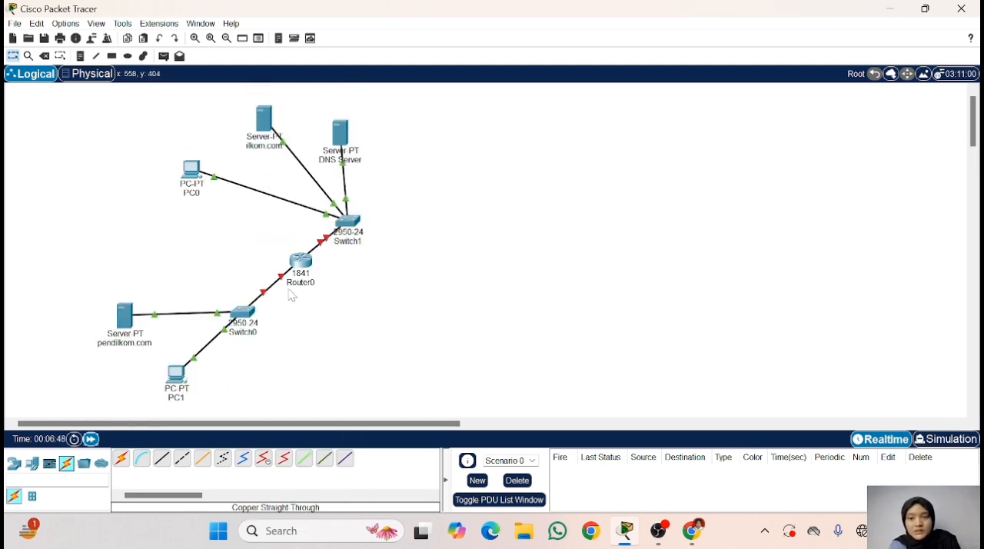
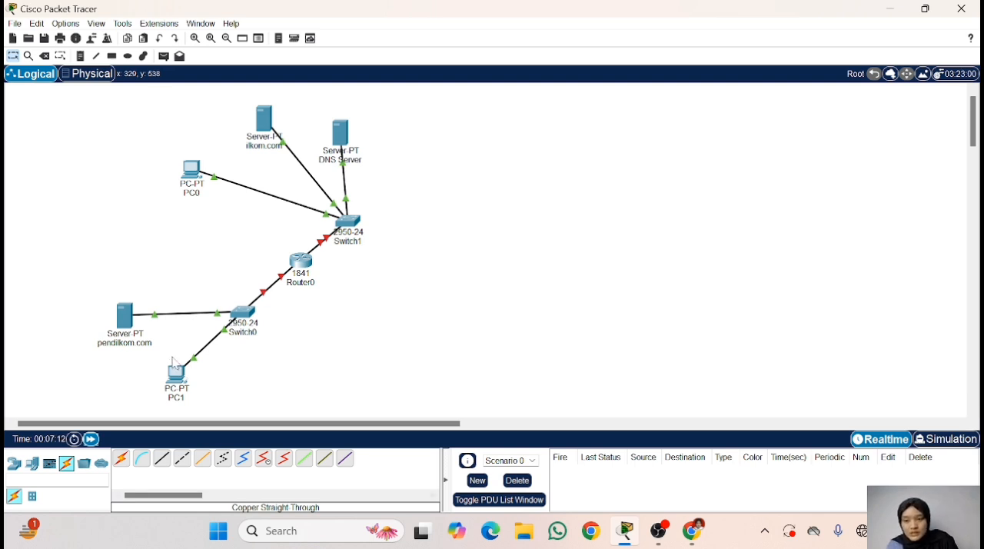
- Give Router0's FastEthernet0/0 interface the IPv4 address 192.168.123.1 with subnet mask 255.255.255.0 and turn its port on
{"action": "double_click", "coordinate": [302, 262]}
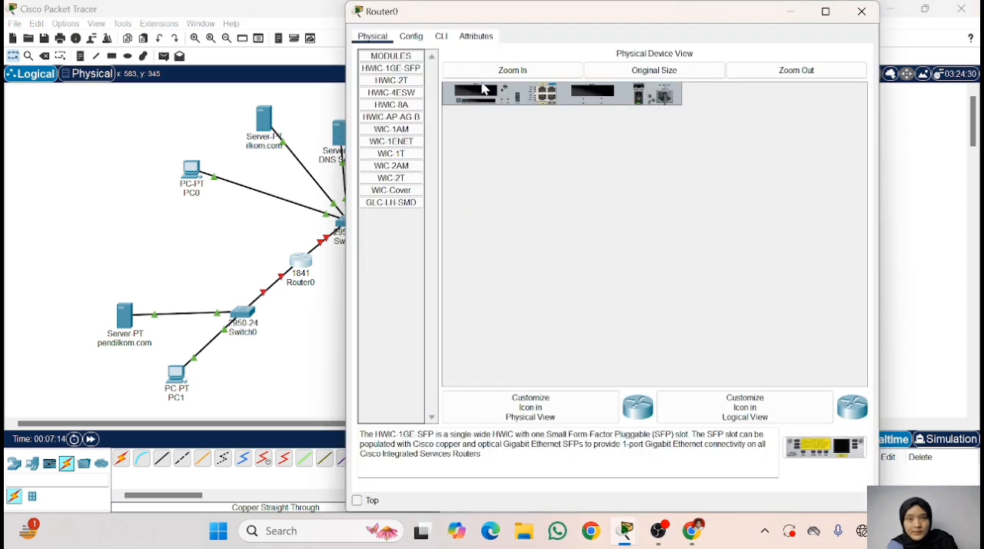
{"action": "left_click", "coordinate": [423, 38]}
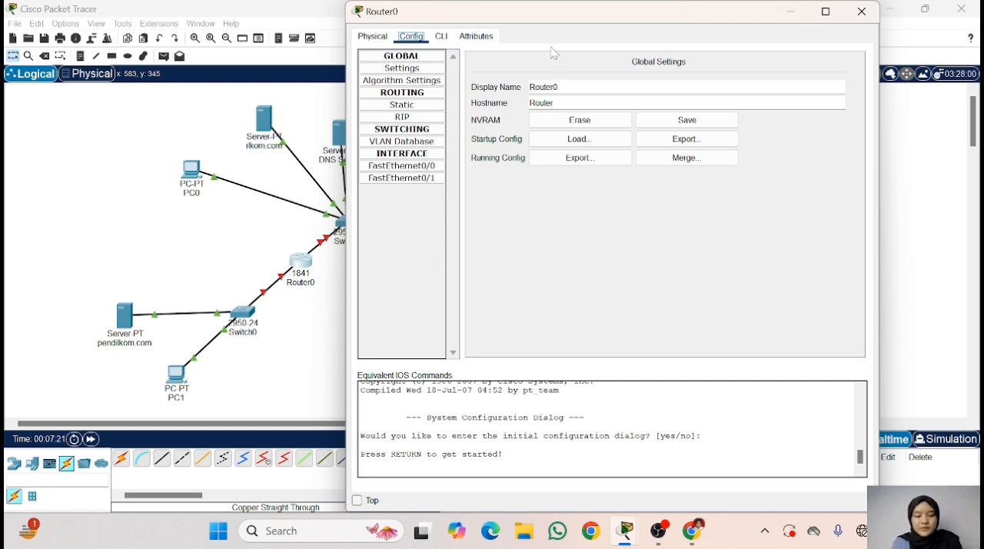
{"action": "left_click", "coordinate": [396, 170]}
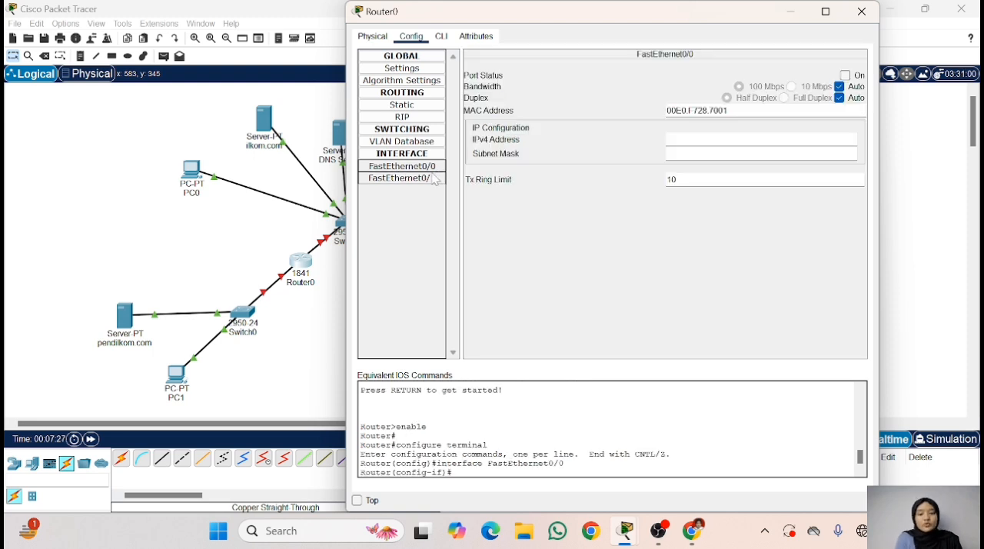
{"action": "left_click", "coordinate": [406, 178]}
{"action": "left_click", "coordinate": [413, 166]}
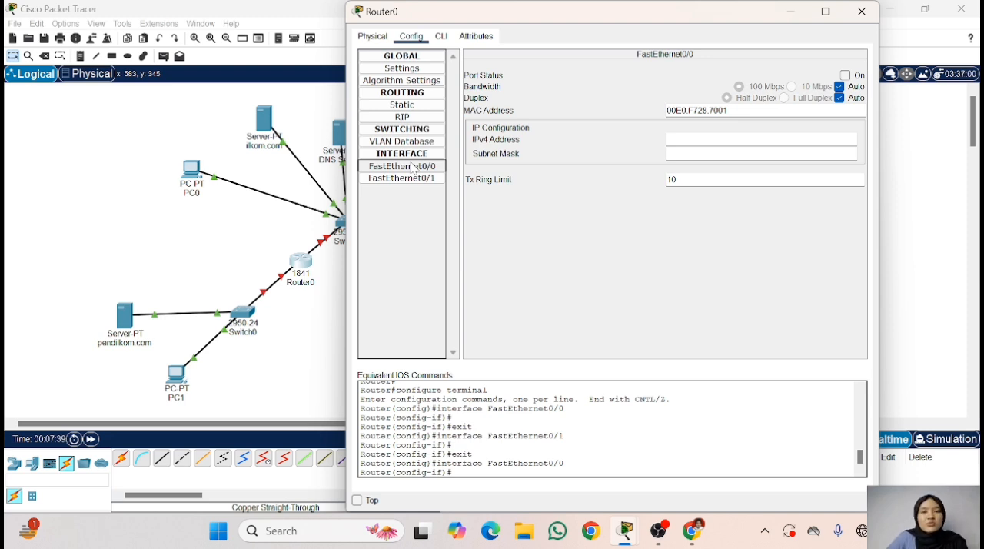
{"action": "left_click", "coordinate": [667, 139]}
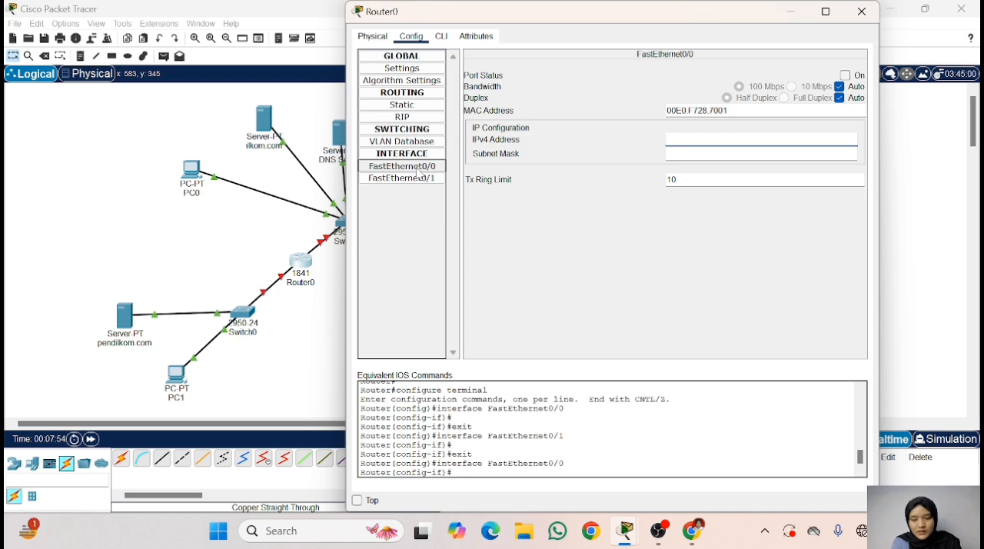
{"action": "type", "text": "192"}
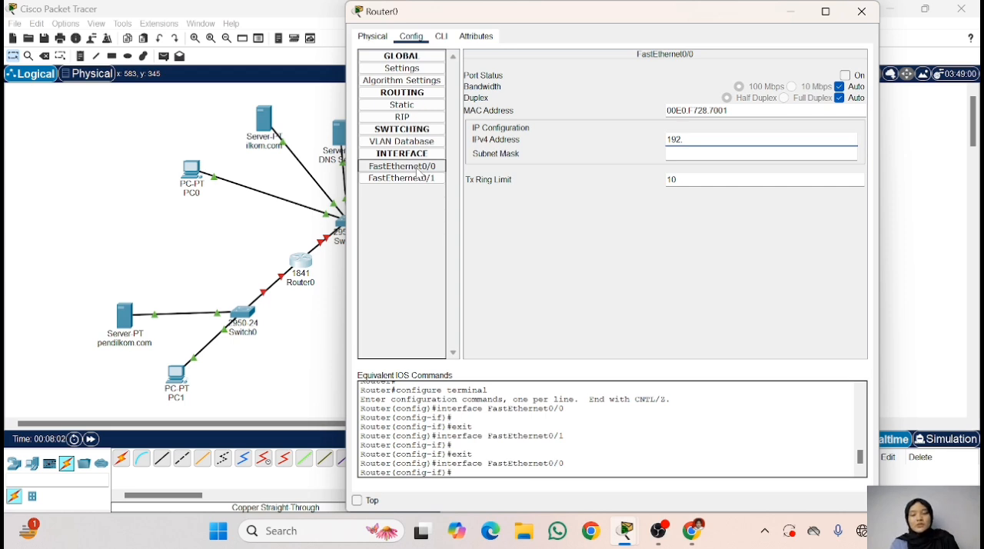
{"action": "type", "text": ".168"}
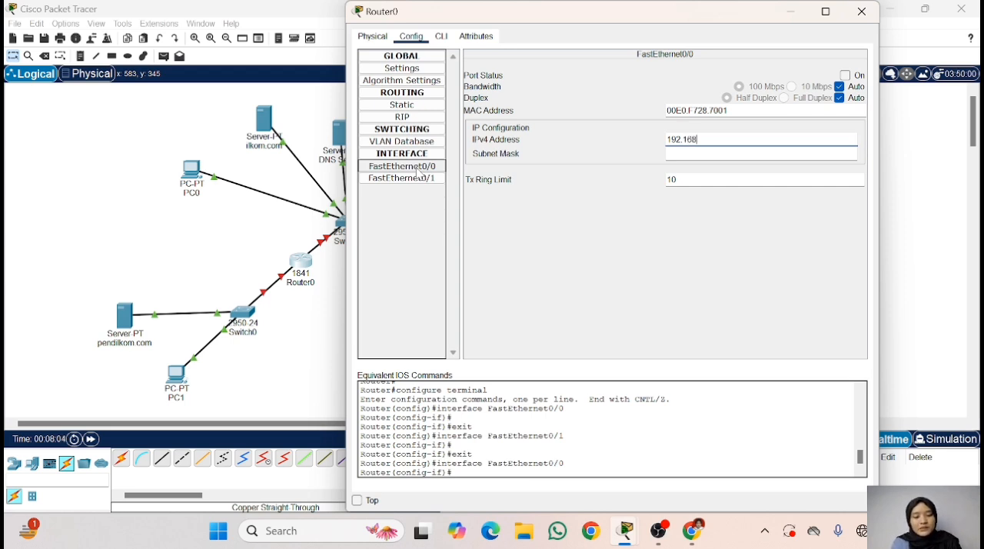
{"action": "type", "text": ".123"}
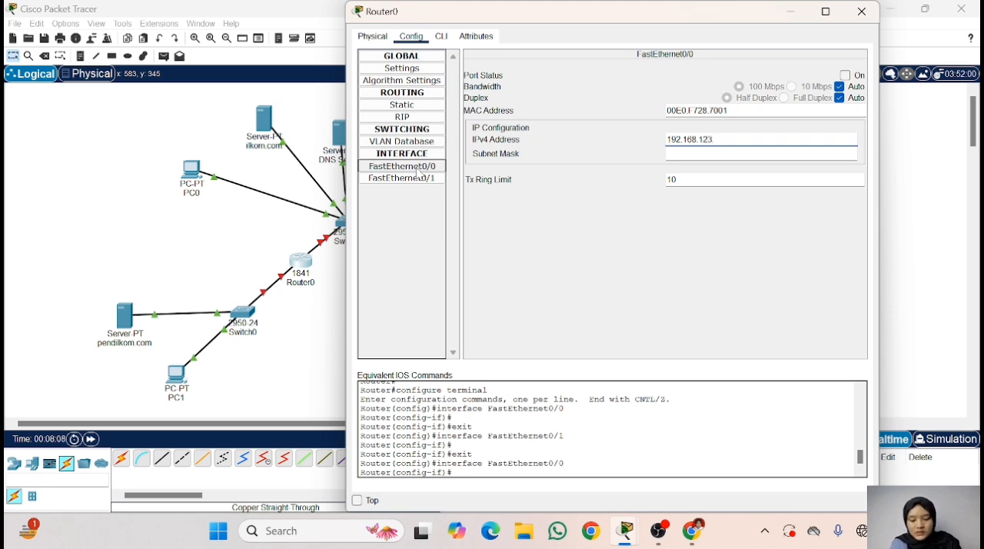
{"action": "type", "text": ".1"}
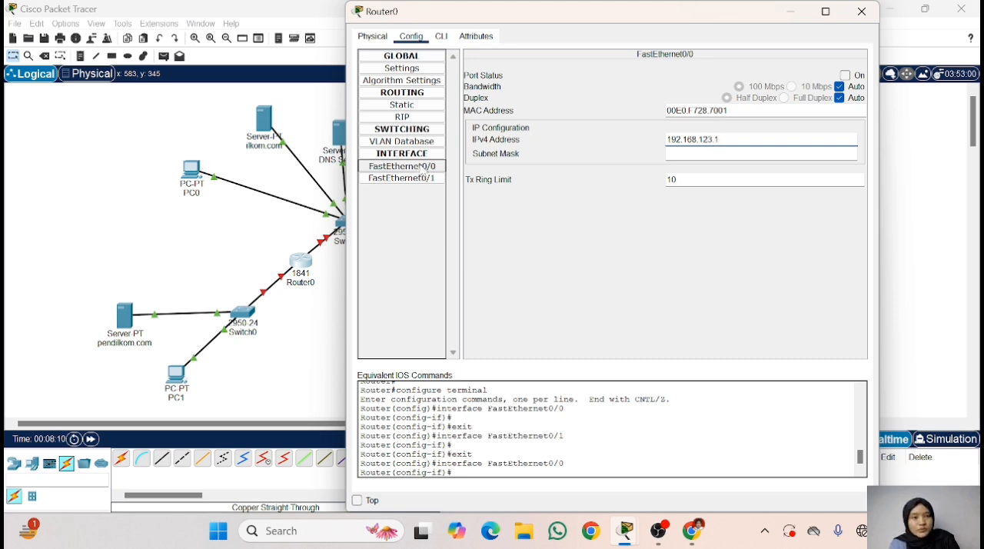
{"action": "left_click", "coordinate": [845, 75]}
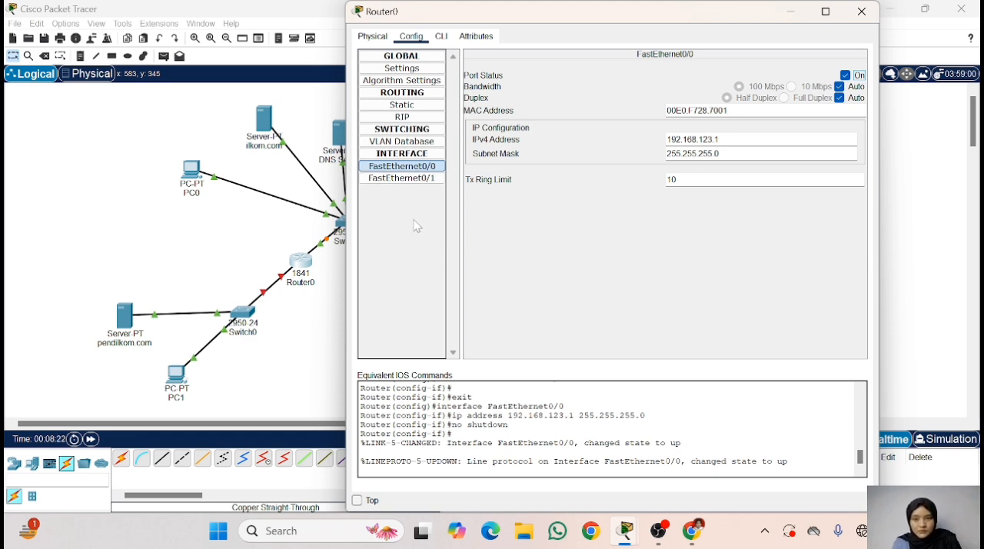
- Give Router0's FastEthernet0/1 interface the IPv4 address 191.172.111.1 with subnet mask 255.255.0.0, turn its port on, and close the router's configuration
{"action": "left_click", "coordinate": [409, 185]}
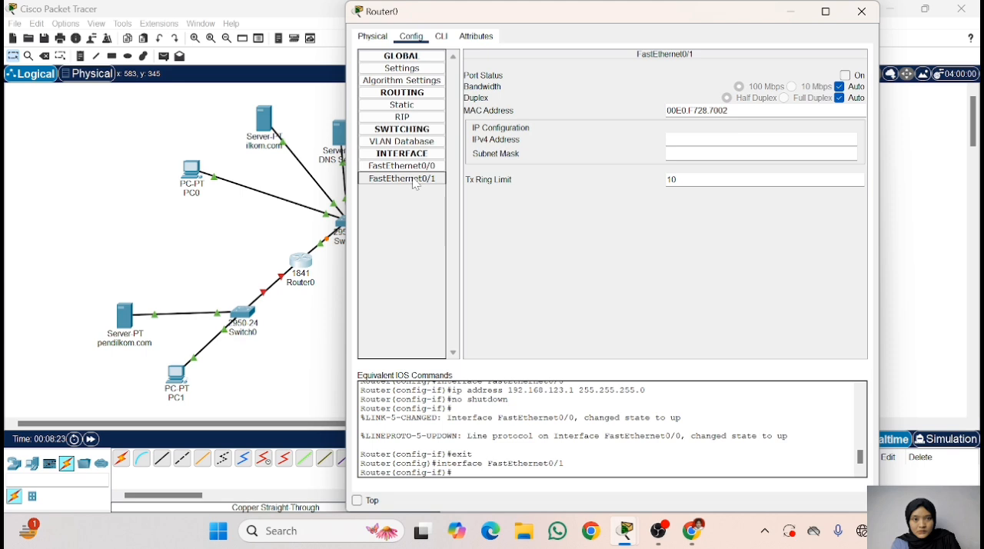
{"action": "left_click", "coordinate": [681, 139]}
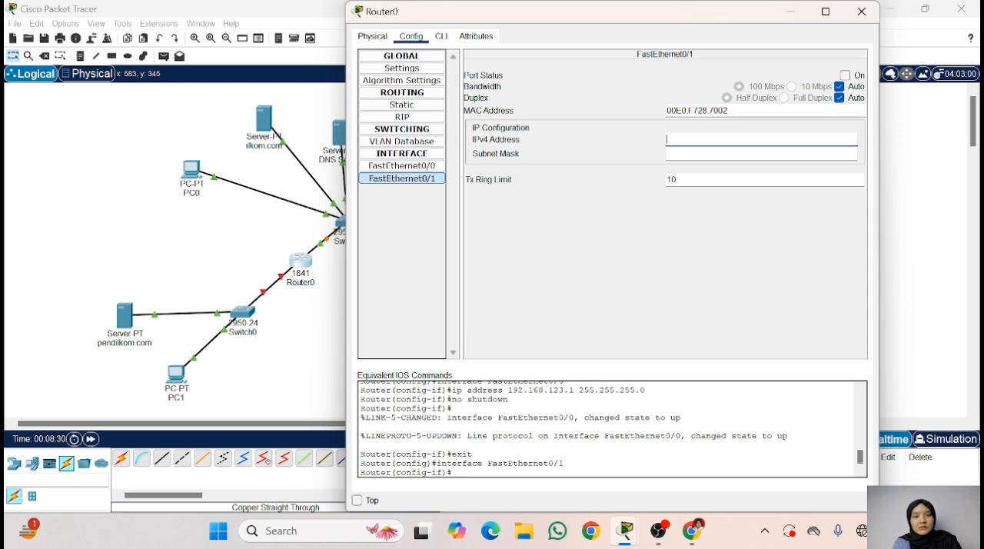
{"action": "type", "text": "1"}
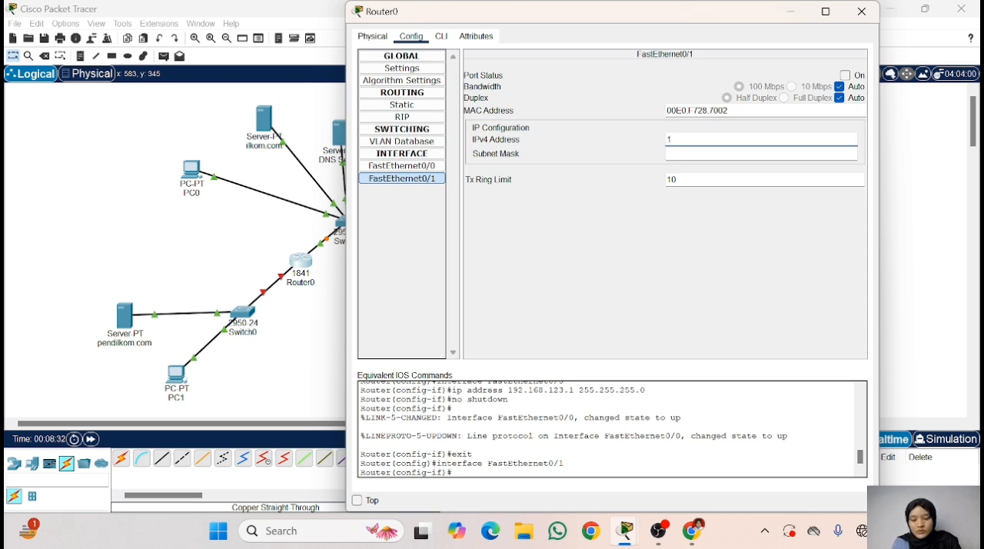
{"action": "type", "text": "91.1"}
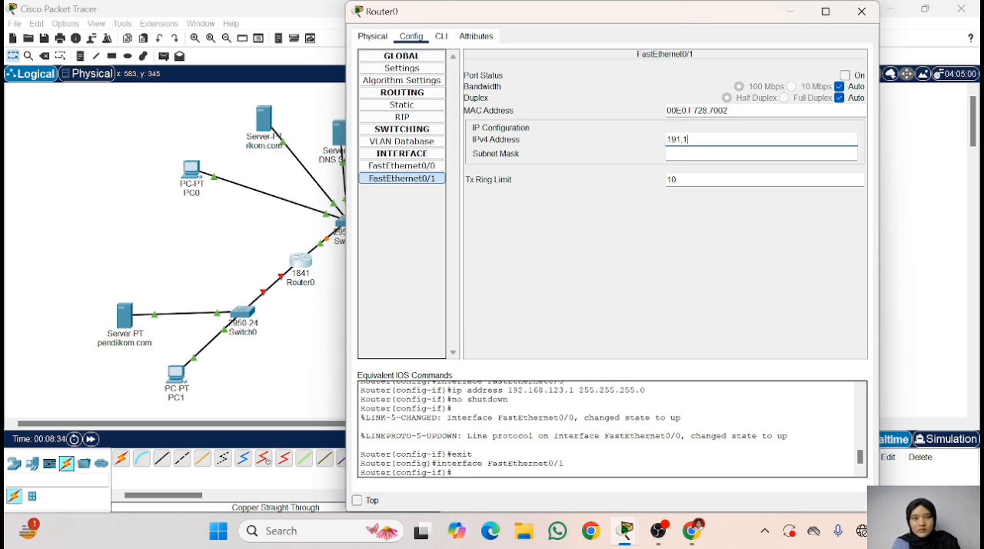
{"action": "type", "text": "71"}
{"action": "key", "text": "BackSpace"}
{"action": "type", "text": "2"}
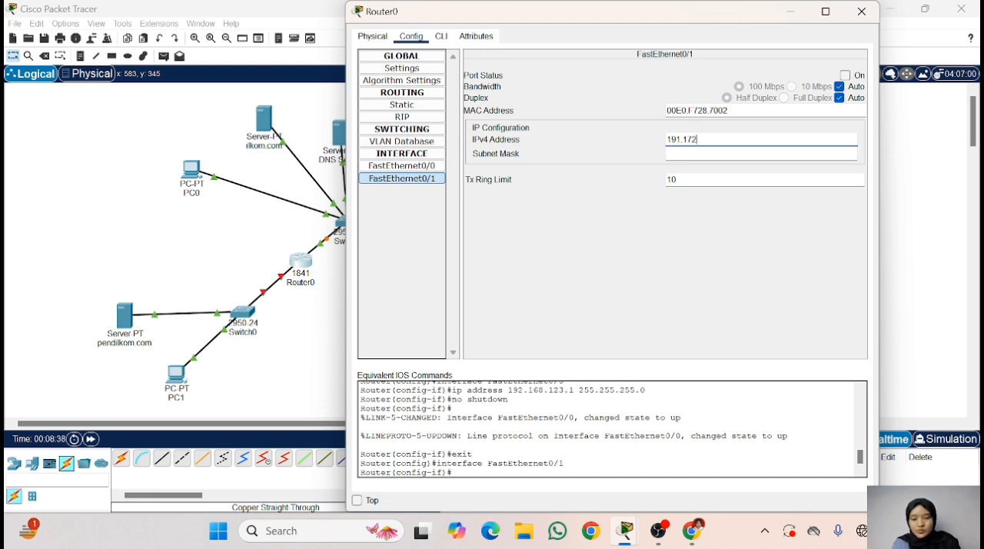
{"action": "type", "text": "."}
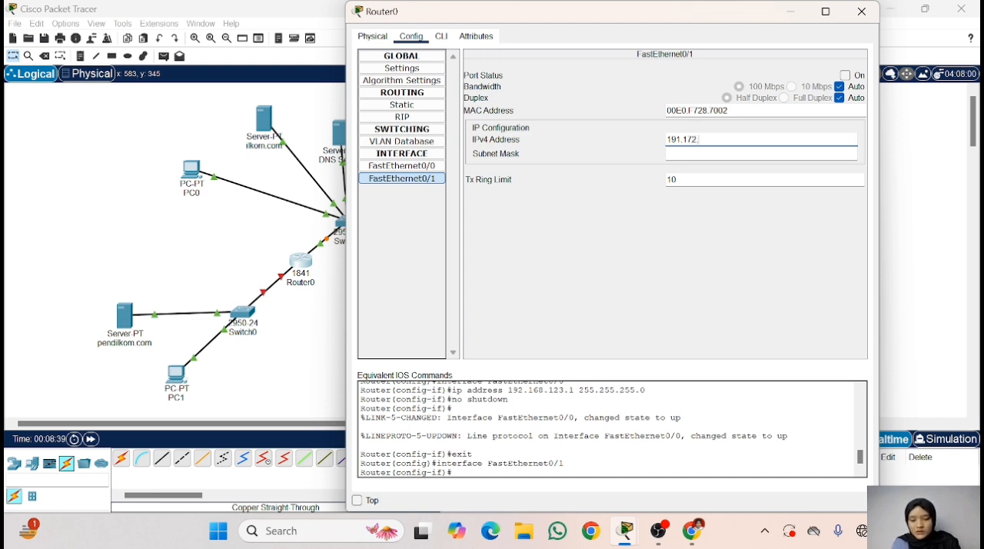
{"action": "type", "text": "111.1"}
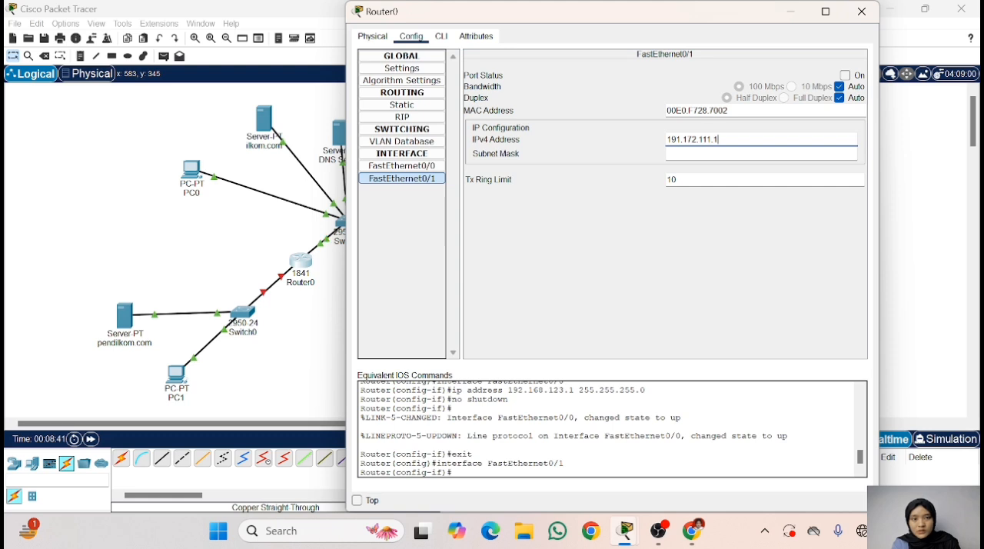
{"action": "left_click", "coordinate": [688, 154]}
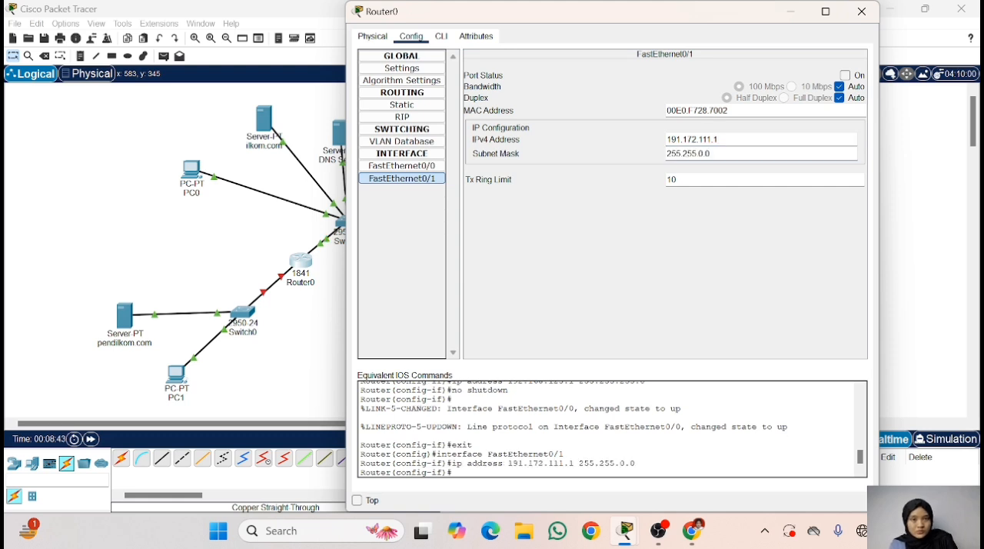
{"action": "left_click", "coordinate": [851, 74]}
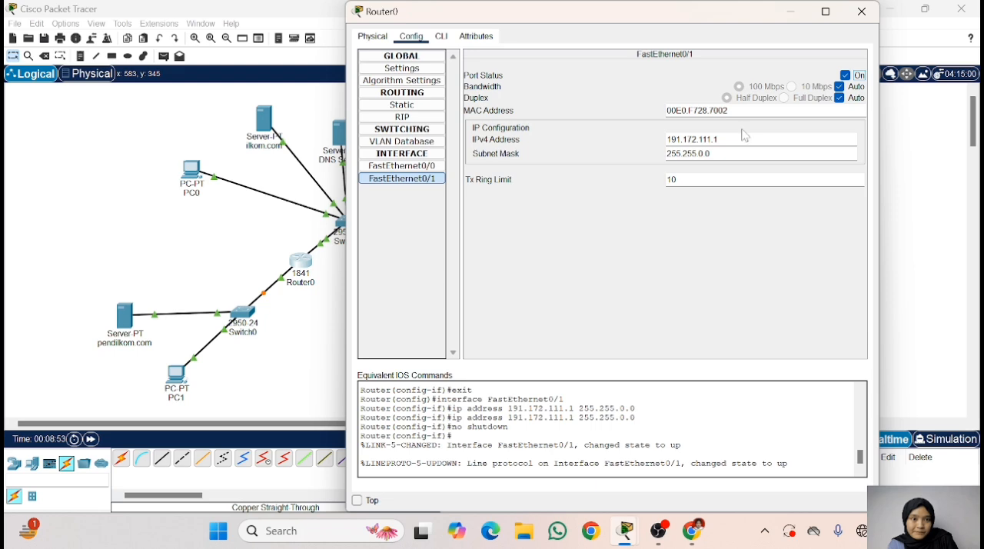
{"action": "left_click", "coordinate": [862, 12]}
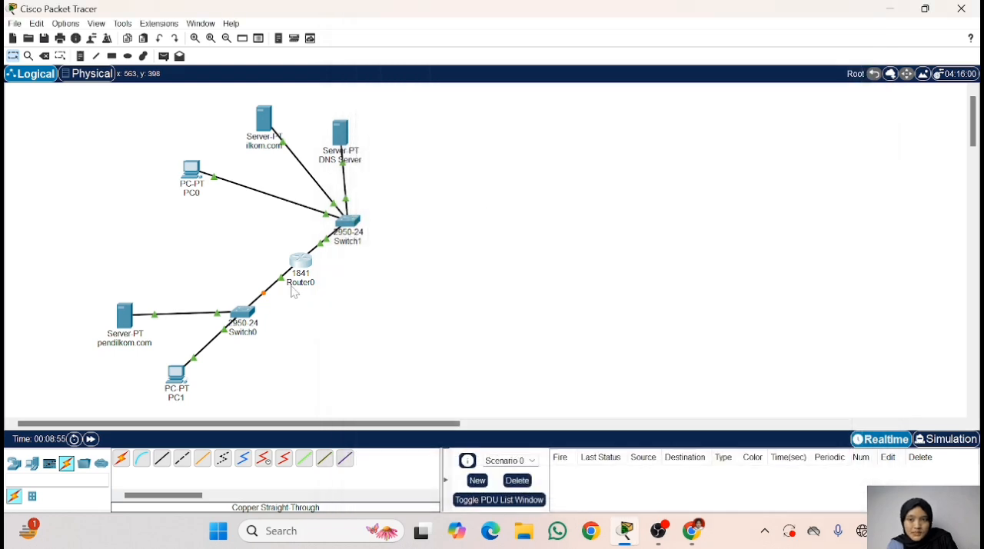
- Fast-forward the simulation time to bring up the link between Router0 and Switch0
{"action": "scroll", "coordinate": [293, 293], "scroll_direction": "down", "scroll_amount": 2}
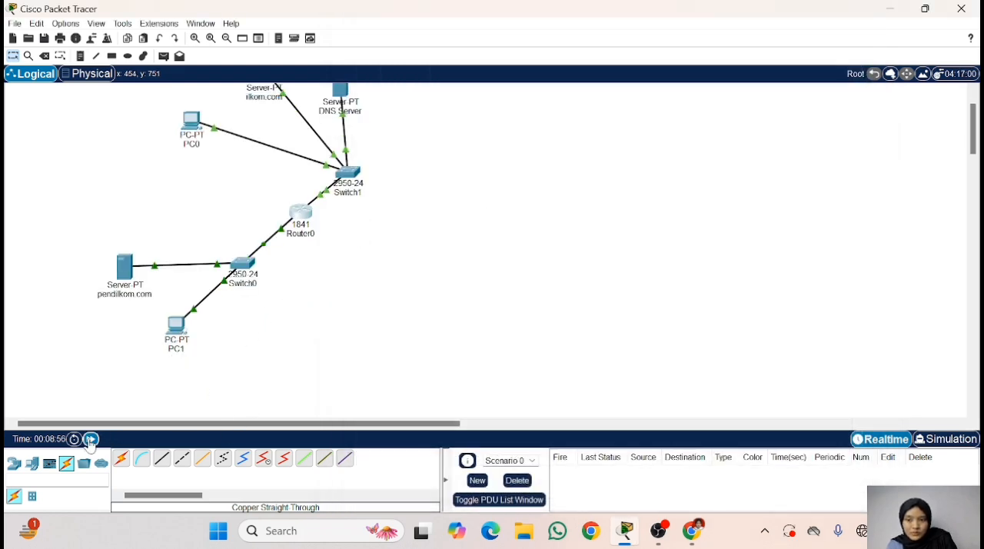
{"action": "left_click", "coordinate": [91, 439]}
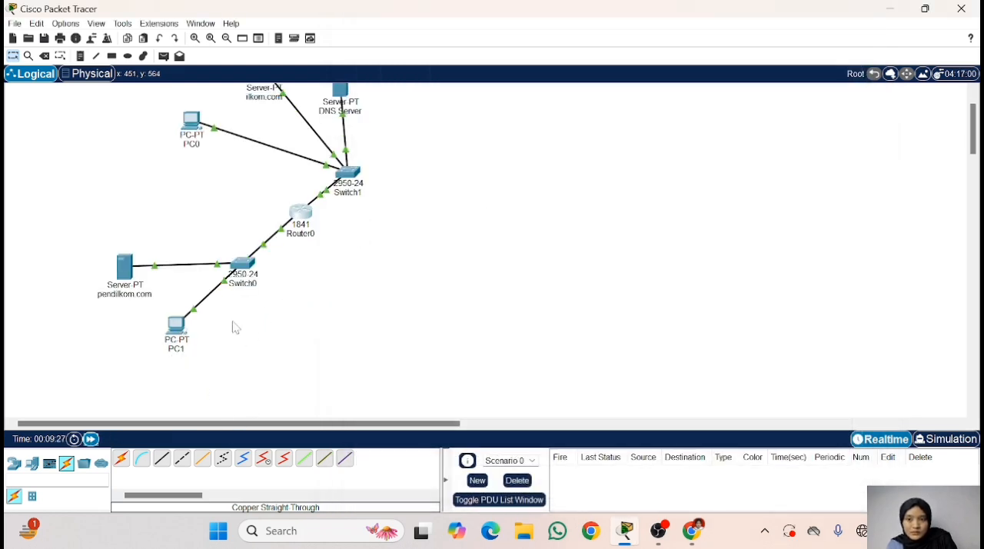
{"action": "scroll", "coordinate": [383, 234], "scroll_direction": "up", "scroll_amount": 2}
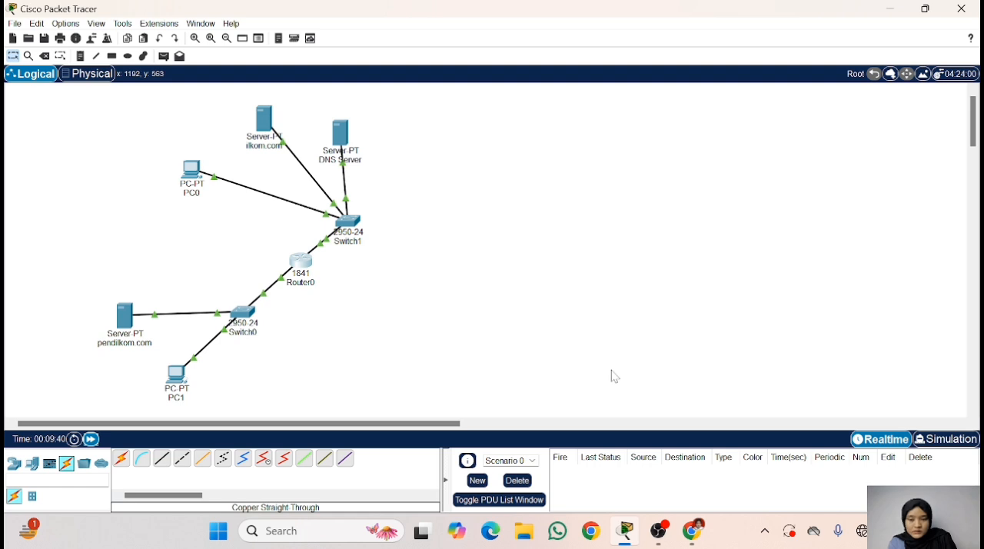
- Switch to Chrome to check the assignment's ping and web browser tasks, and return to Cisco Packet Tracer
{"action": "left_click", "coordinate": [692, 531]}
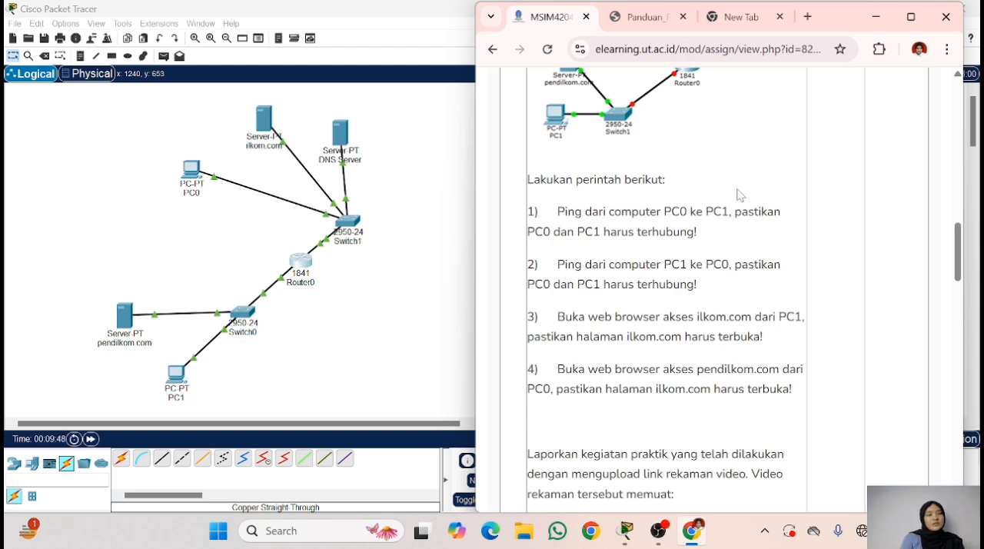
{"action": "left_click", "coordinate": [876, 16]}
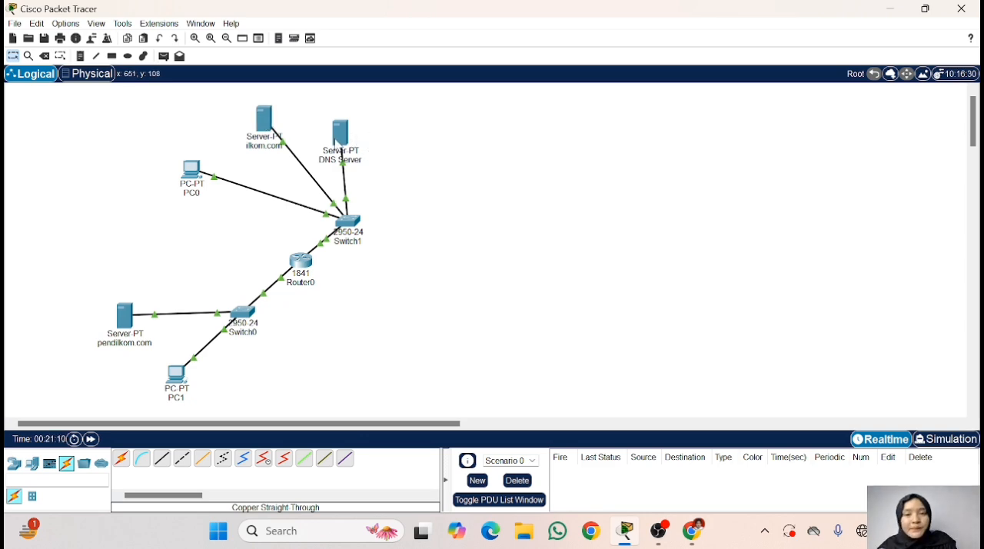
- Assign DNS Server the static IPv4 address 192.168.123.2 with subnet mask 255.255.255.0
{"action": "left_click", "coordinate": [336, 139]}
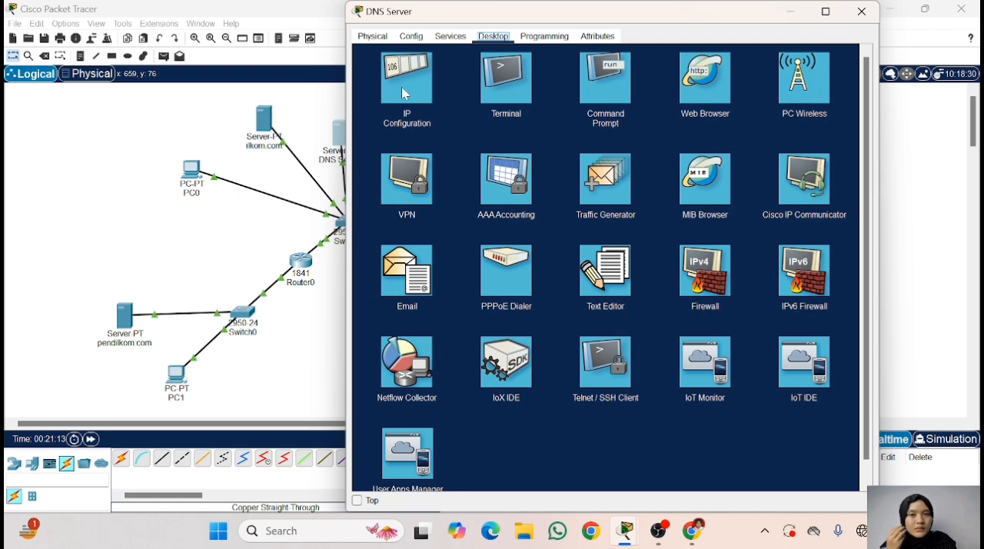
{"action": "left_click", "coordinate": [402, 86]}
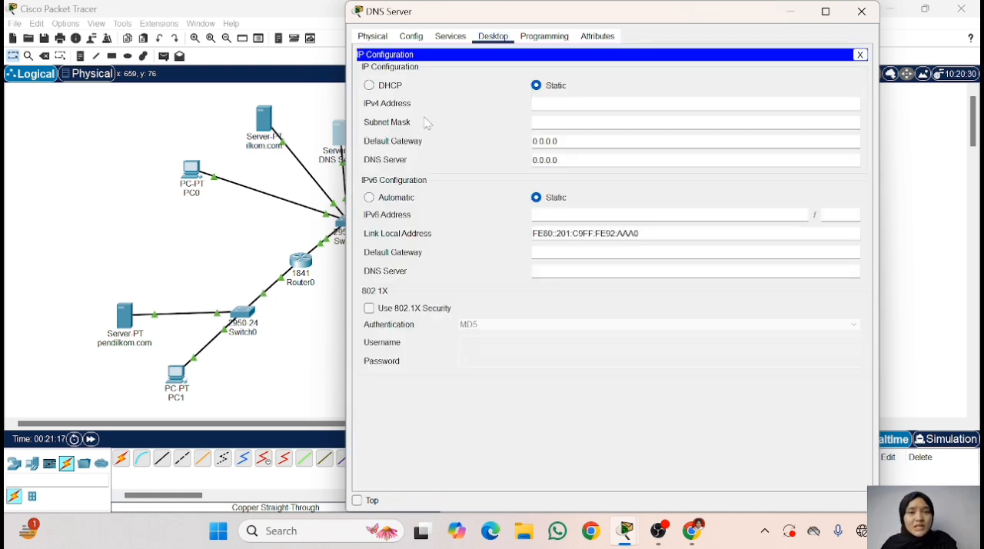
{"action": "left_click", "coordinate": [542, 103]}
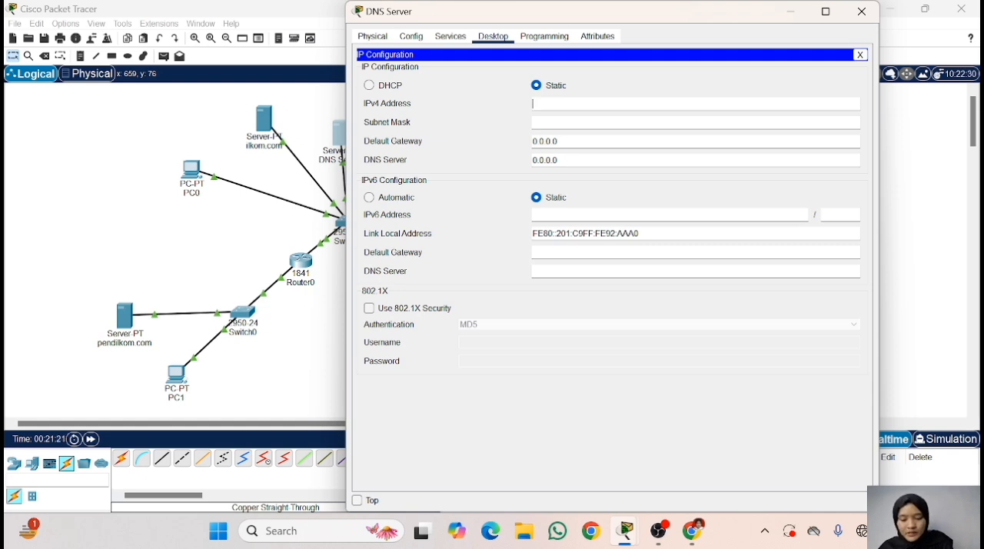
{"action": "type", "text": "192."}
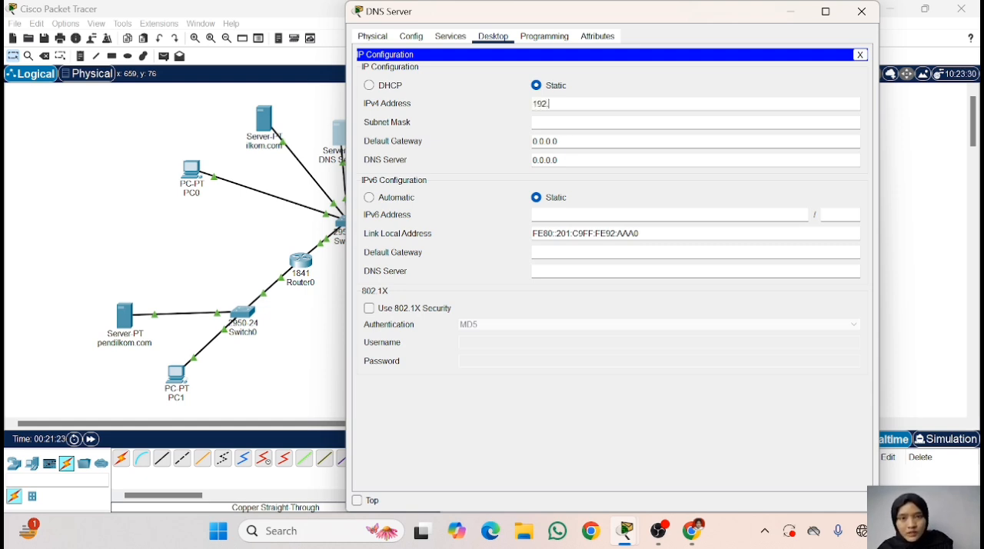
{"action": "type", "text": "16"}
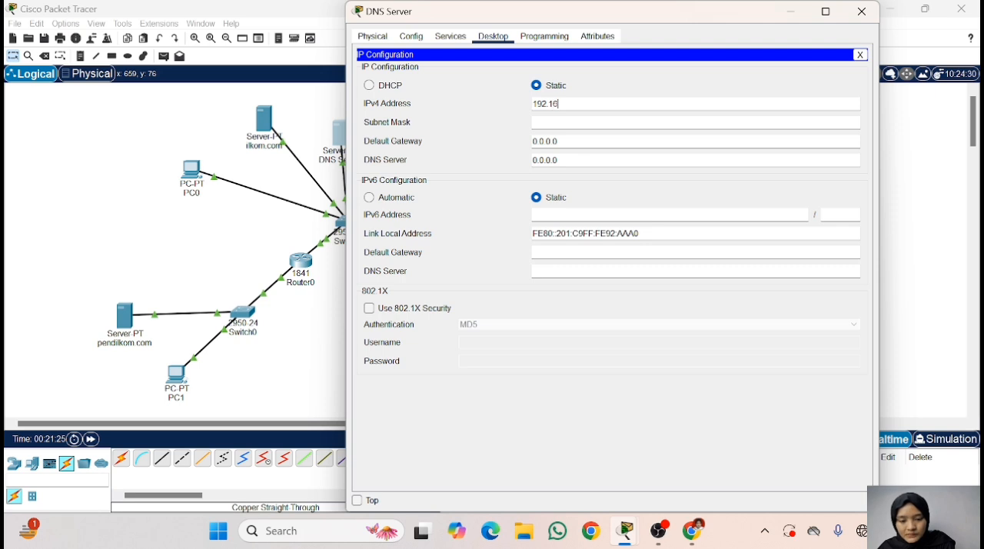
{"action": "type", "text": "8.123"}
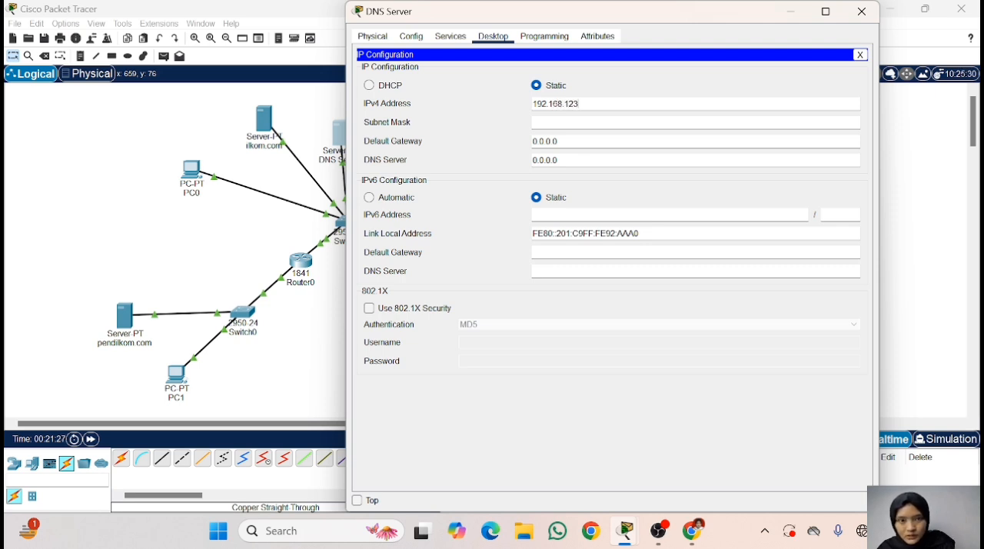
{"action": "type", "text": ".2"}
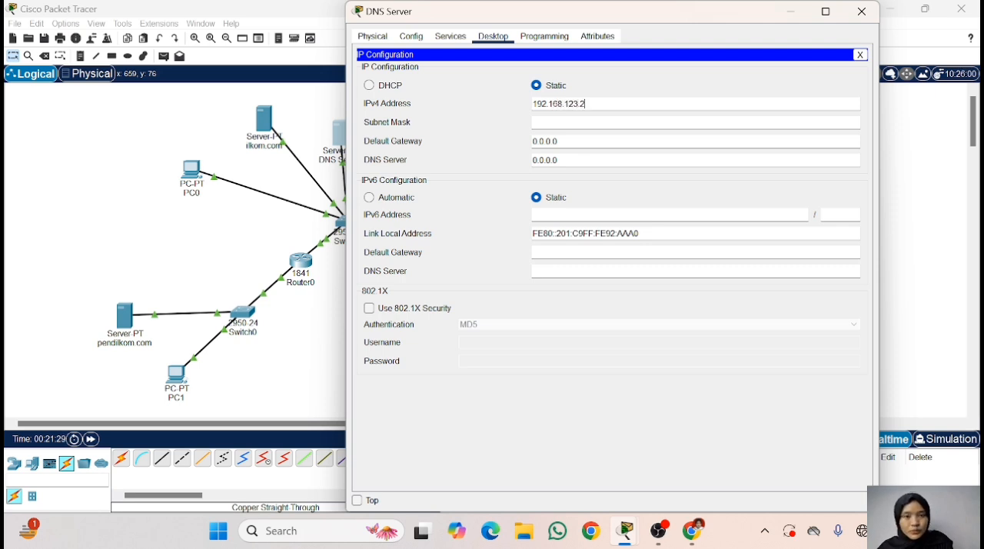
{"action": "left_click", "coordinate": [547, 122]}
- Set DNS Server's IPv4 default gateway to 192.168.123.1
{"action": "left_click_drag", "start_coordinate": [559, 142], "coordinate": [517, 145]}
{"action": "type", "text": "12"}
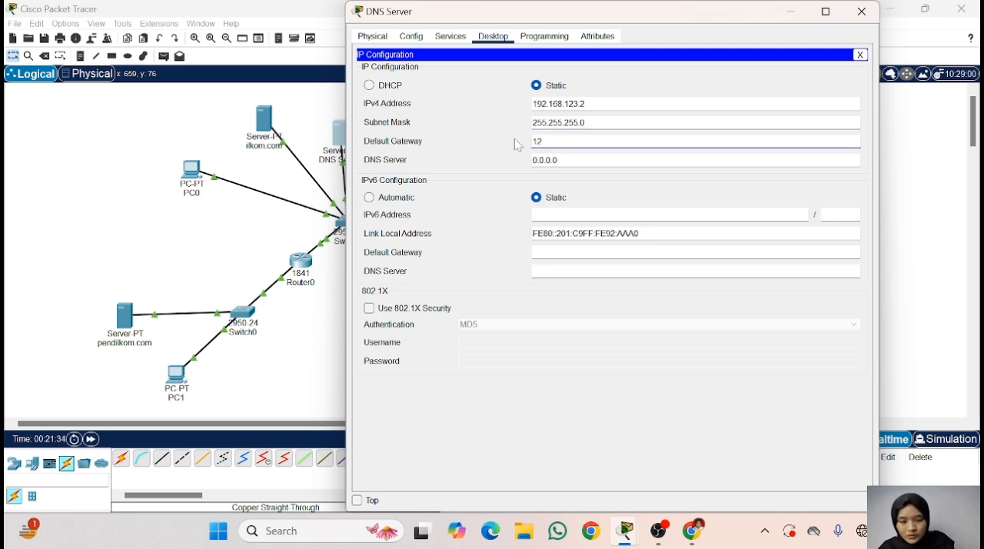
{"action": "key", "text": "BackSpace"}
{"action": "type", "text": "92"}
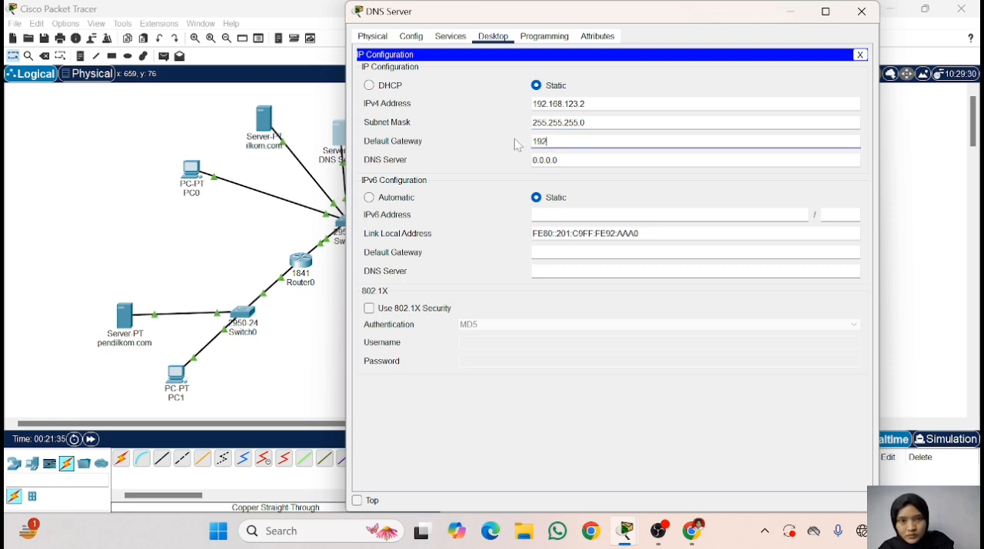
{"action": "type", "text": ".16"}
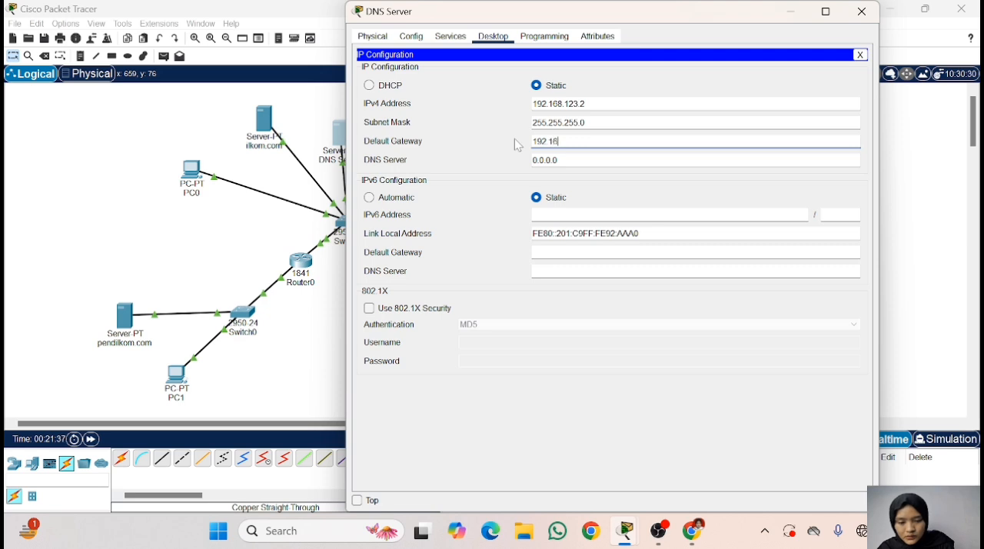
{"action": "type", "text": "8.123.1"}
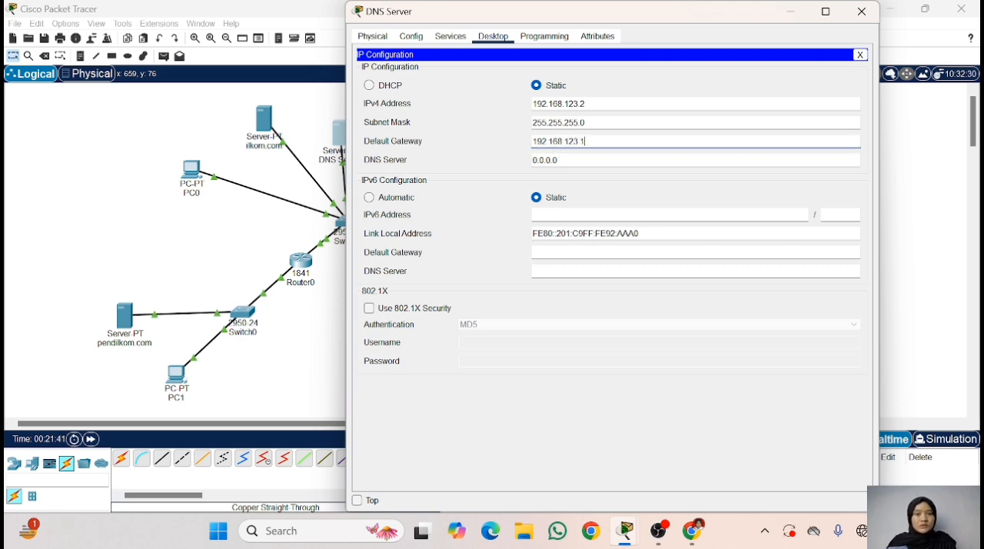
- Turn off both the HTTP and HTTPS services on DNS Server
{"action": "key", "text": "Tab"}
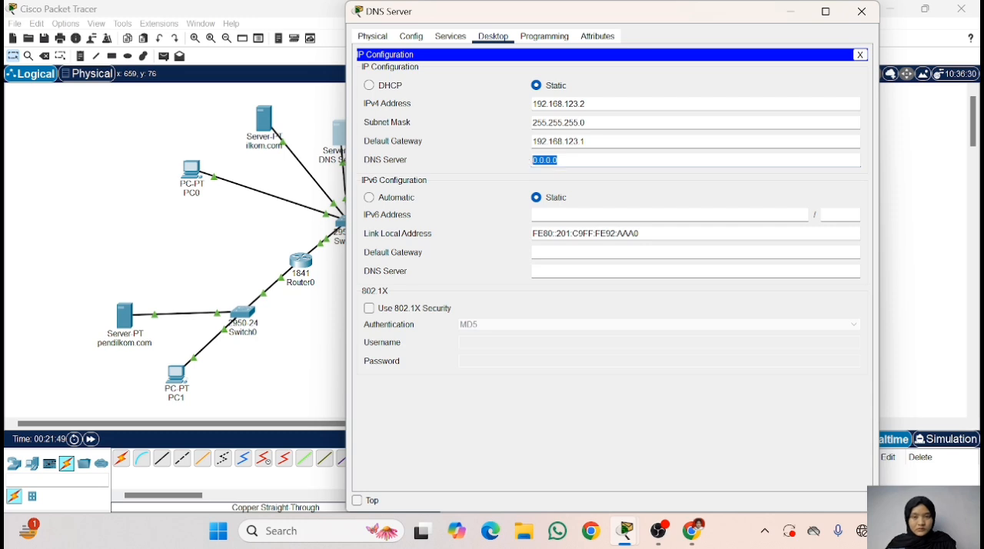
{"action": "left_click", "coordinate": [734, 123]}
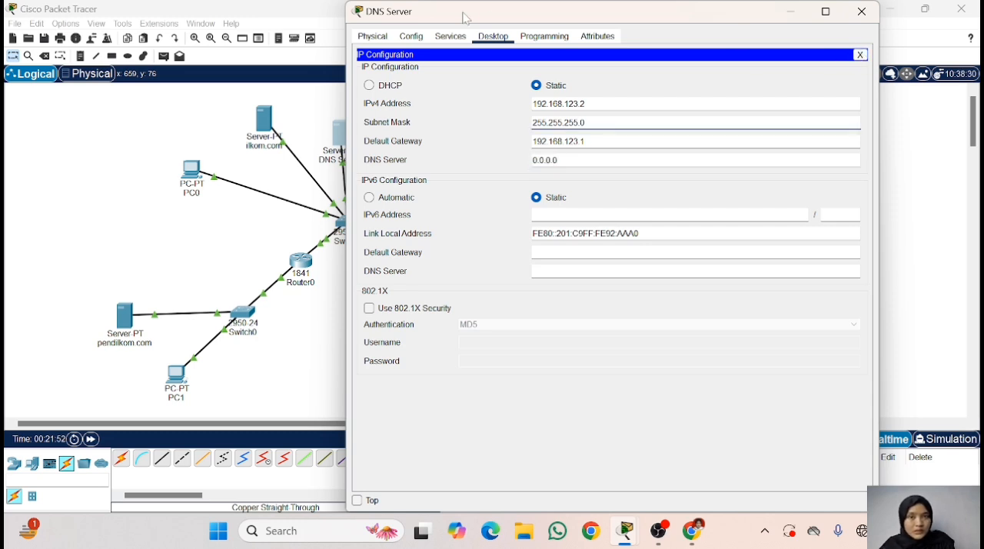
{"action": "left_click", "coordinate": [452, 38]}
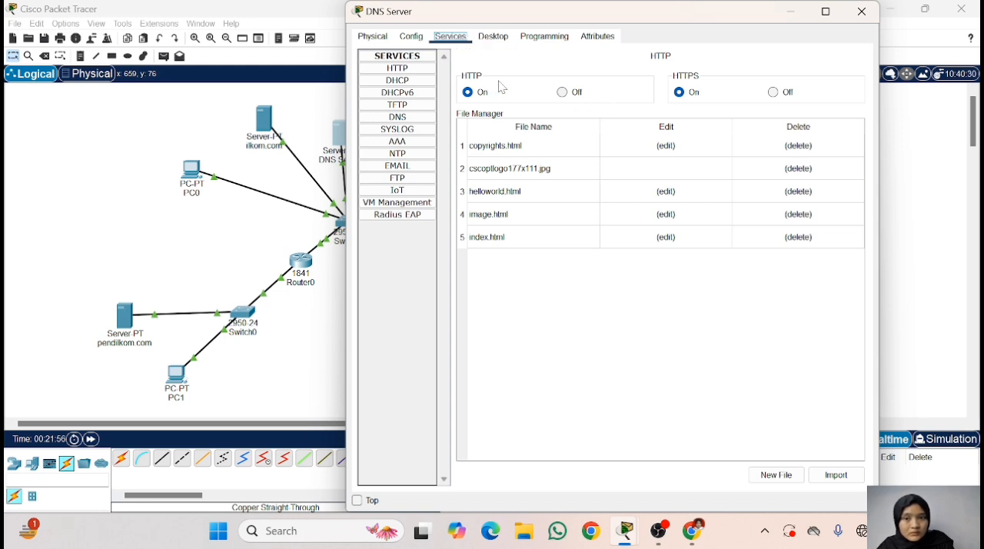
{"action": "left_click", "coordinate": [575, 93]}
{"action": "left_click", "coordinate": [776, 97]}
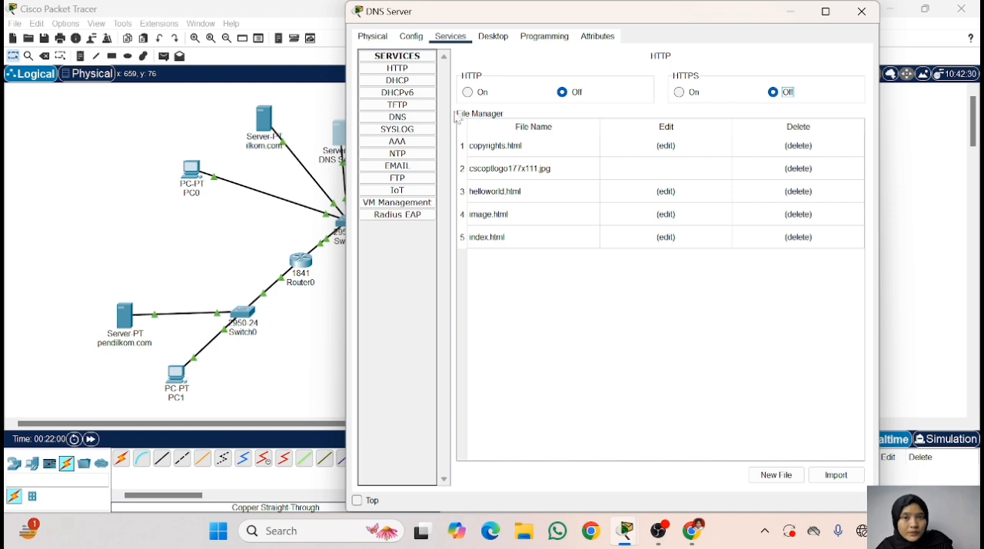
- Turn on the DNS service on DNS Server and close its configuration window
{"action": "left_click", "coordinate": [397, 117]}
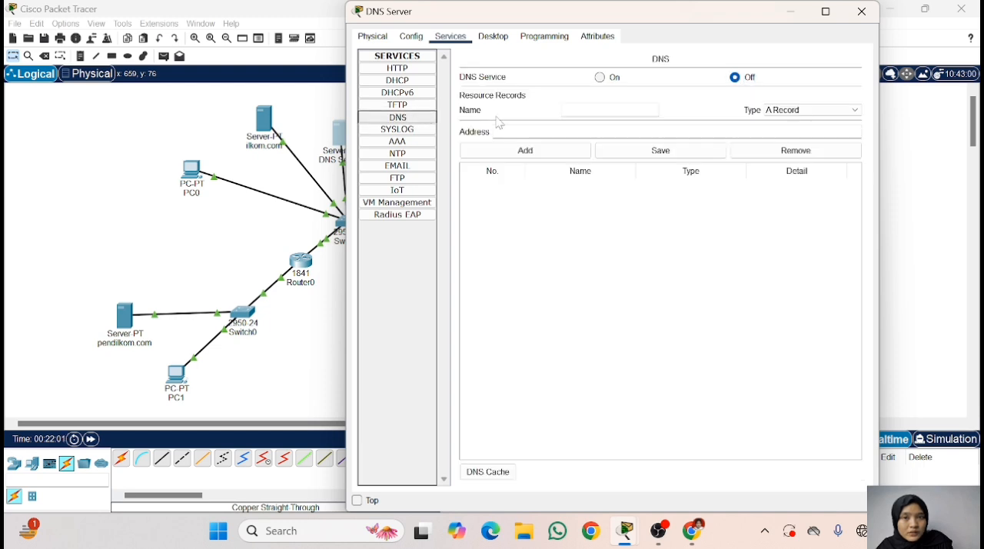
{"action": "left_click", "coordinate": [600, 77]}
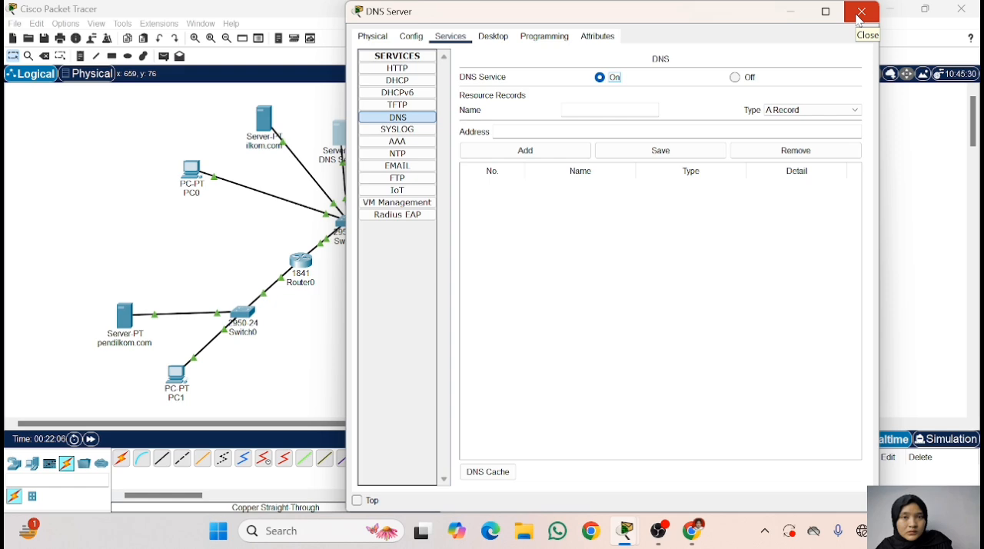
{"action": "left_click", "coordinate": [859, 21]}
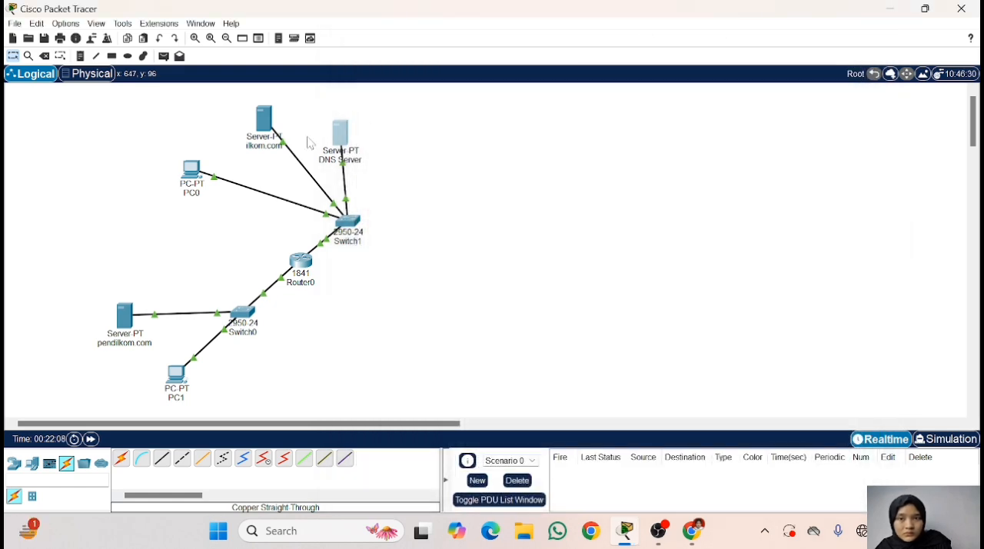
- Assign the ilkom.com server the static IPv4 address 192.168.123.3 with subnet mask 255.255.255.0
{"action": "left_click", "coordinate": [265, 120]}
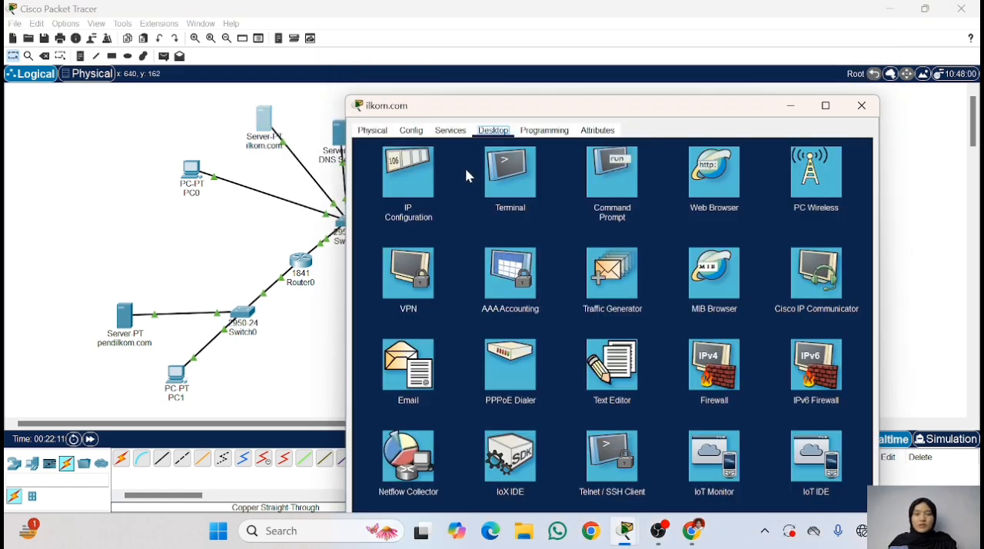
{"action": "left_click", "coordinate": [408, 176]}
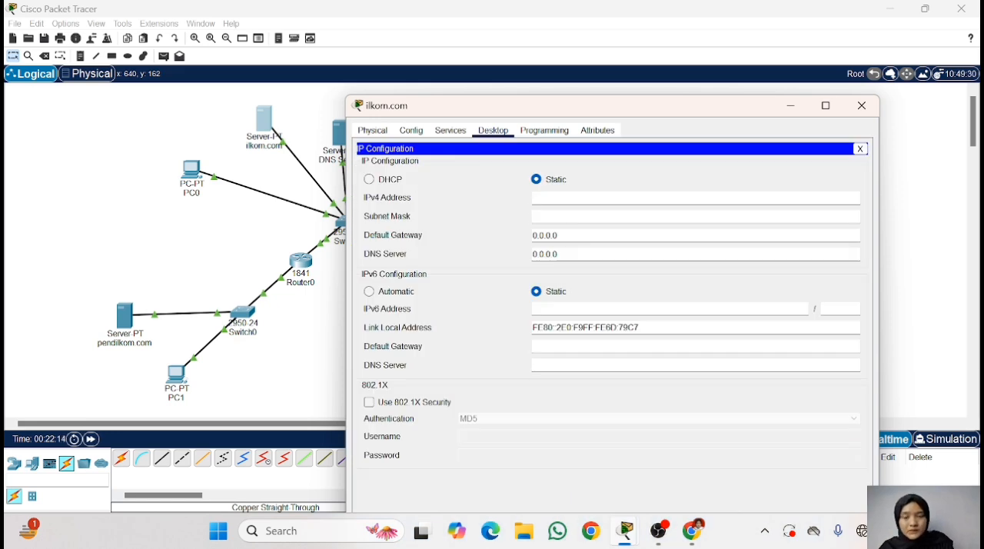
{"action": "type", "text": "19"}
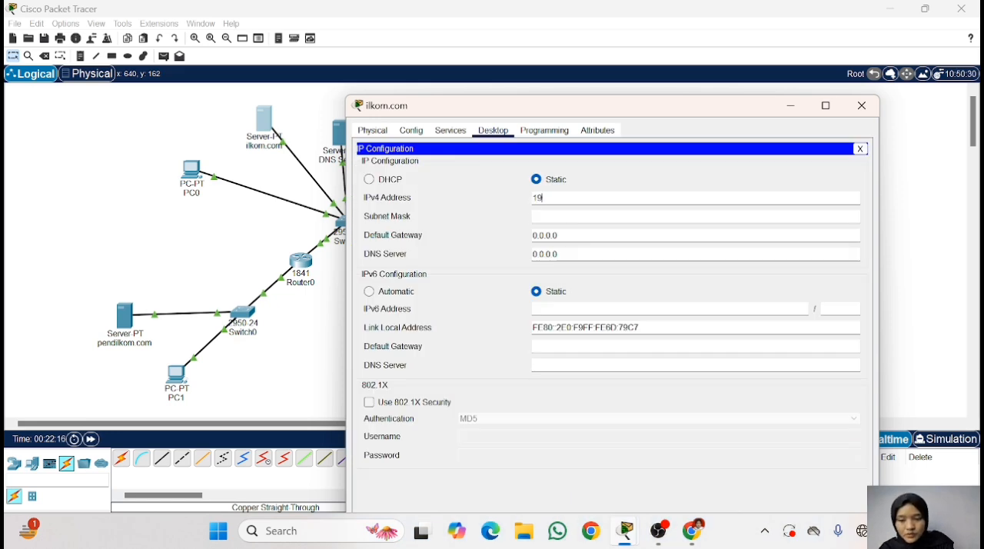
{"action": "type", "text": "2."}
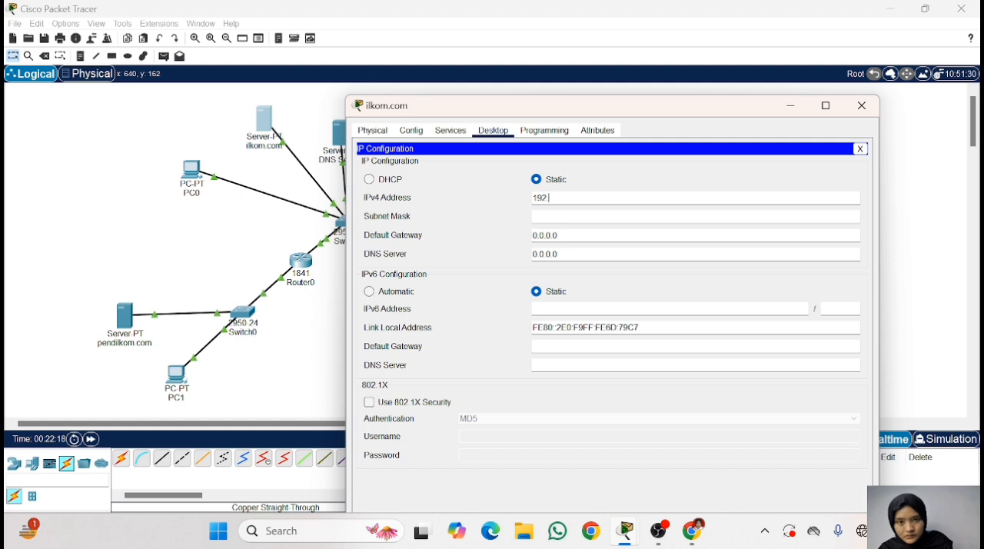
{"action": "type", "text": "68"}
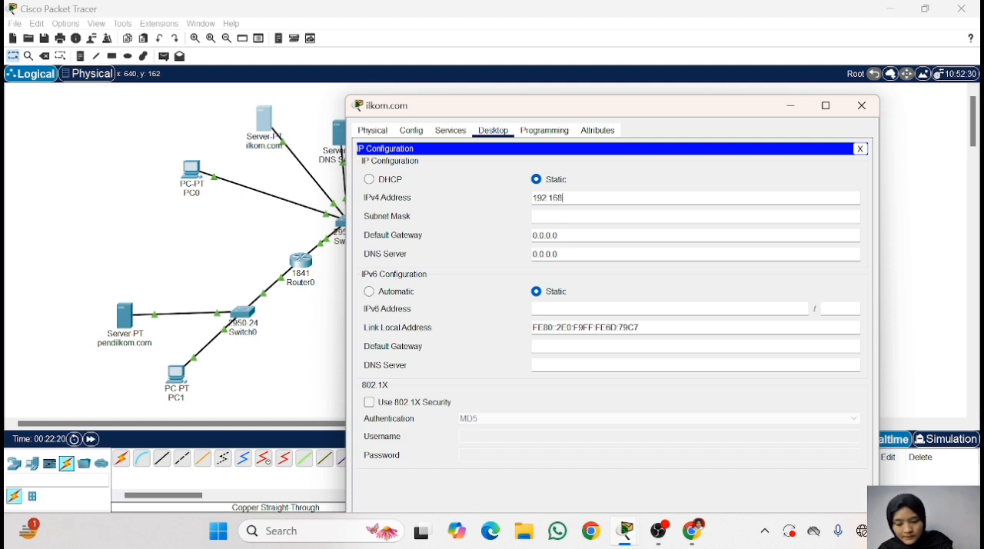
{"action": "type", "text": ".123.3"}
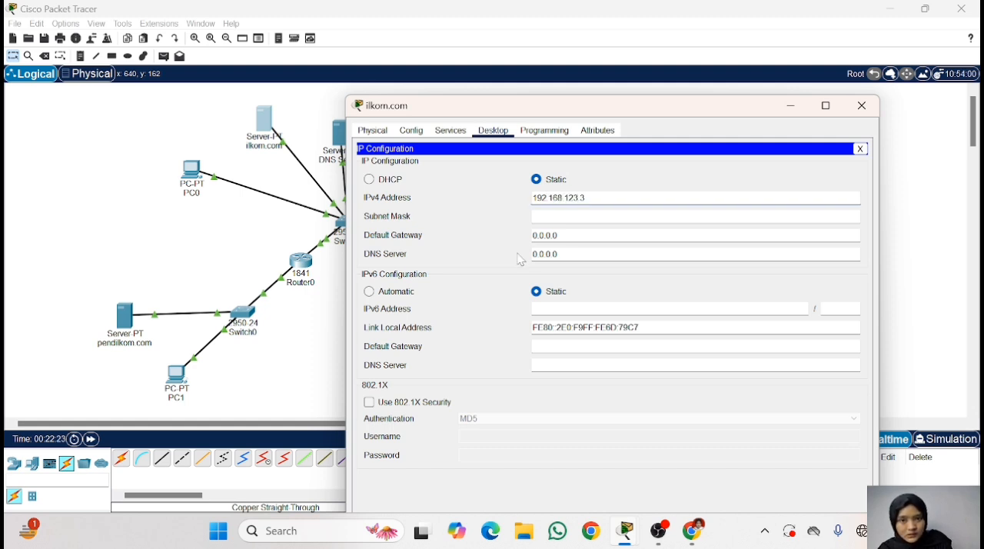
{"action": "key", "text": "Tab"}
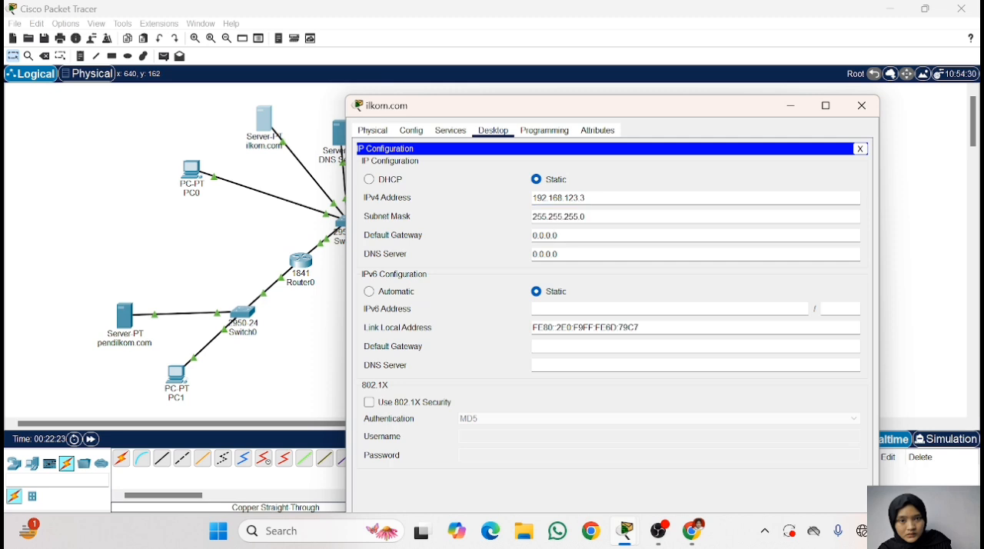
- Set the ilkom.com server's IPv4 default gateway to 192.168.123.1
{"action": "left_click_drag", "start_coordinate": [558, 236], "coordinate": [509, 226]}
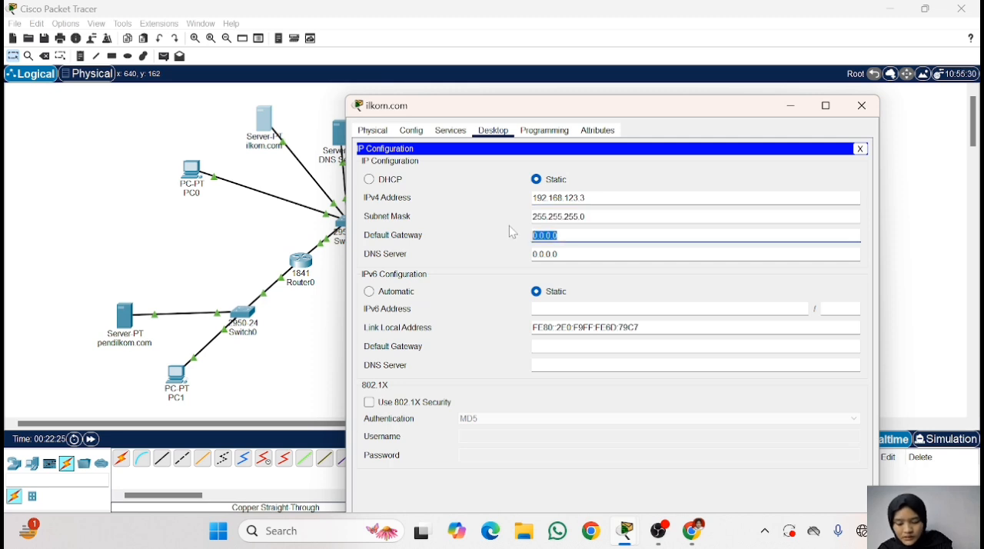
{"action": "type", "text": "192"}
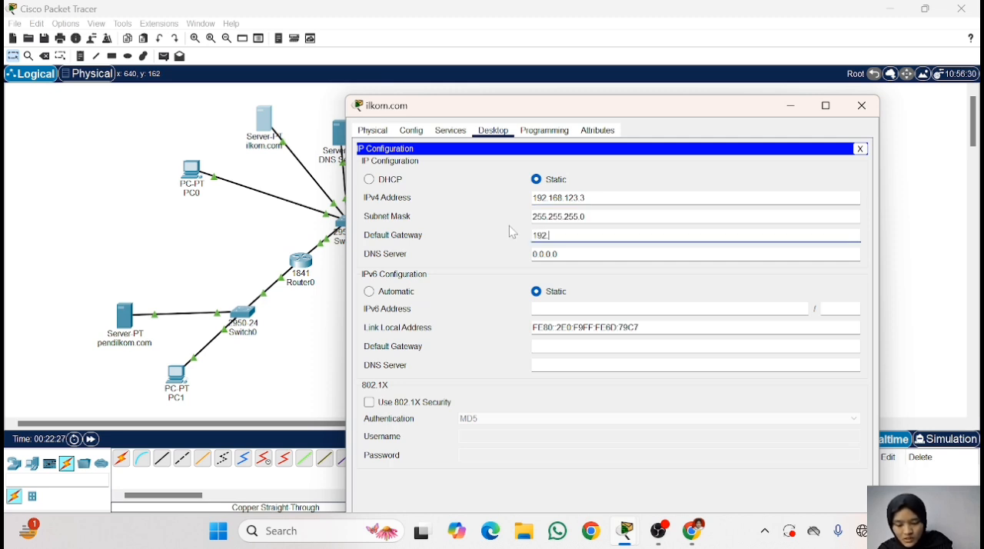
{"action": "type", "text": ".168"}
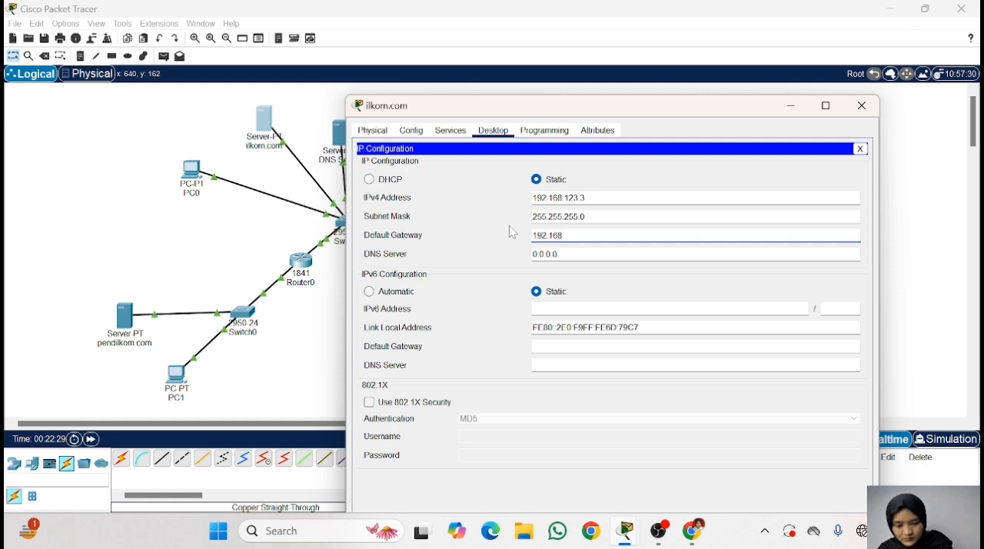
{"action": "type", "text": ".123.1"}
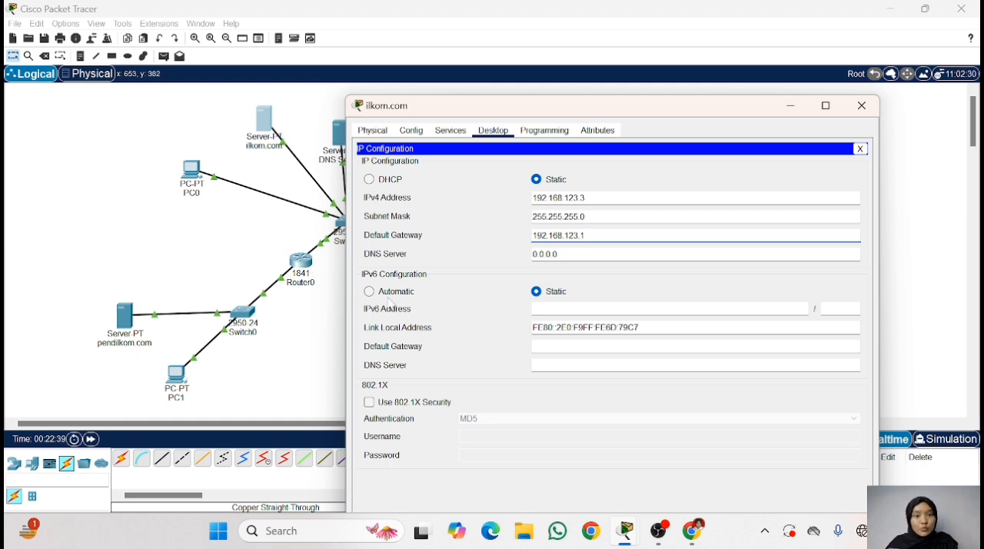
{"action": "left_click", "coordinate": [536, 291]}
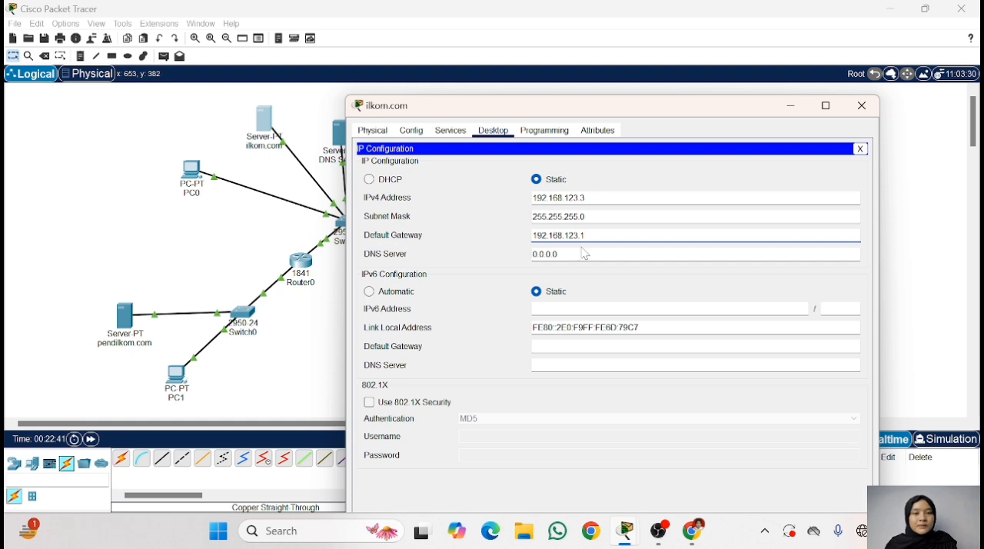
- Set the ilkom.com server's IPv4 DNS server to 192.168.123.2, and check its HTTP, DNS and global settings before closing its window
{"action": "left_click_drag", "start_coordinate": [590, 236], "coordinate": [449, 238]}
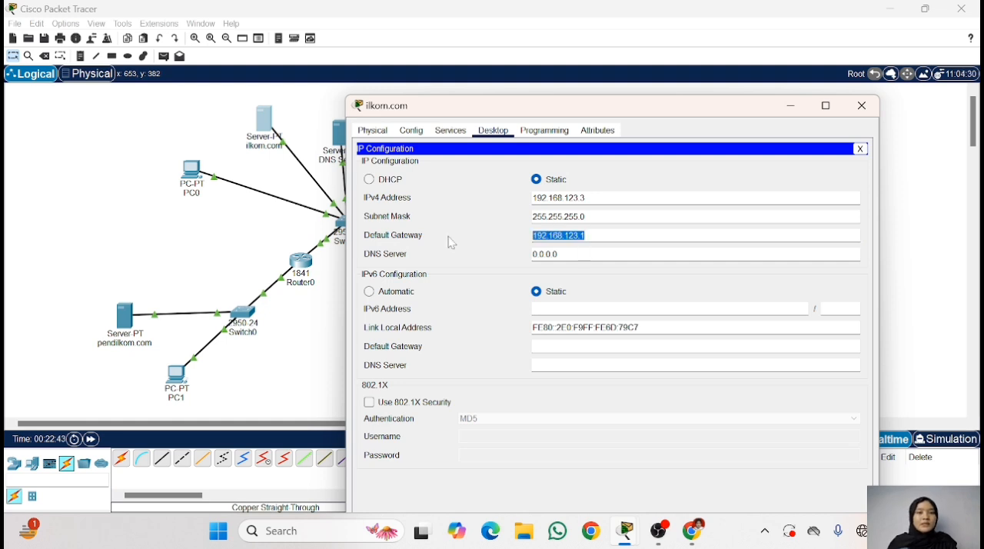
{"action": "left_click_drag", "start_coordinate": [585, 255], "coordinate": [428, 257]}
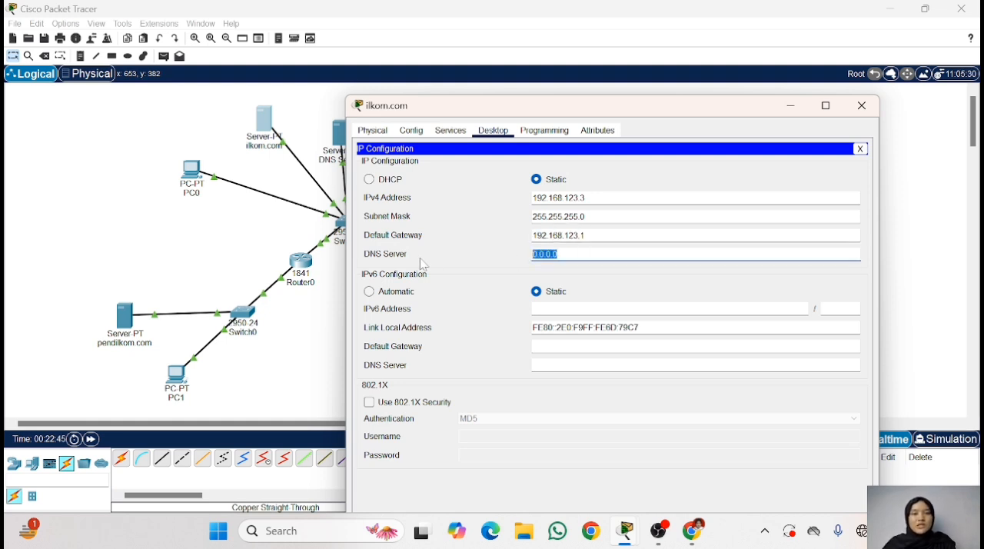
{"action": "type", "text": "192"}
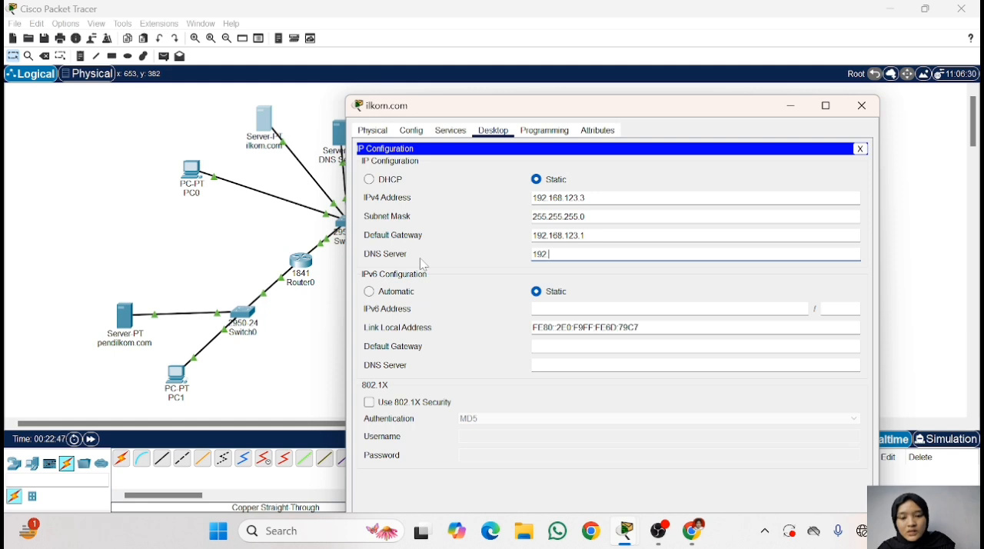
{"action": "type", "text": ".168.123.2"}
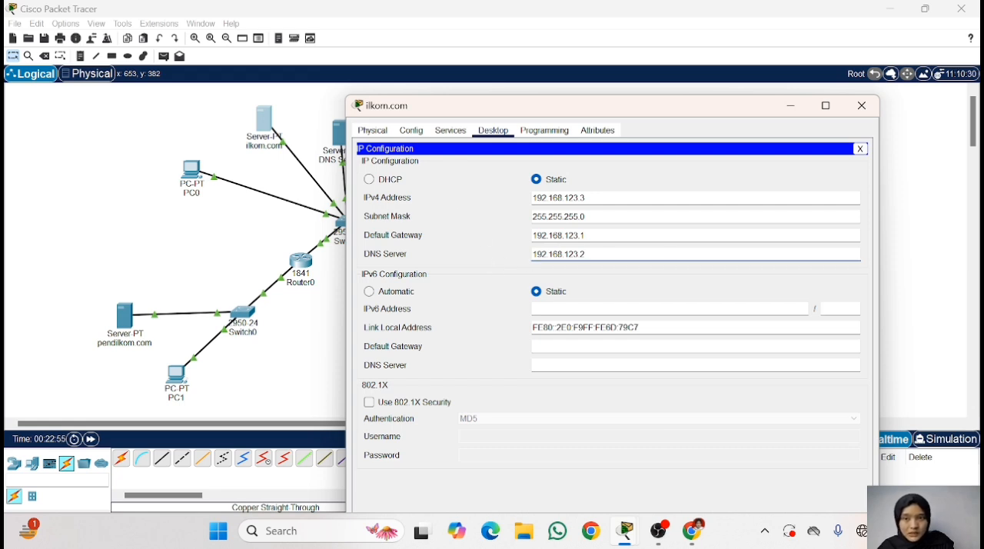
{"action": "left_click", "coordinate": [450, 131]}
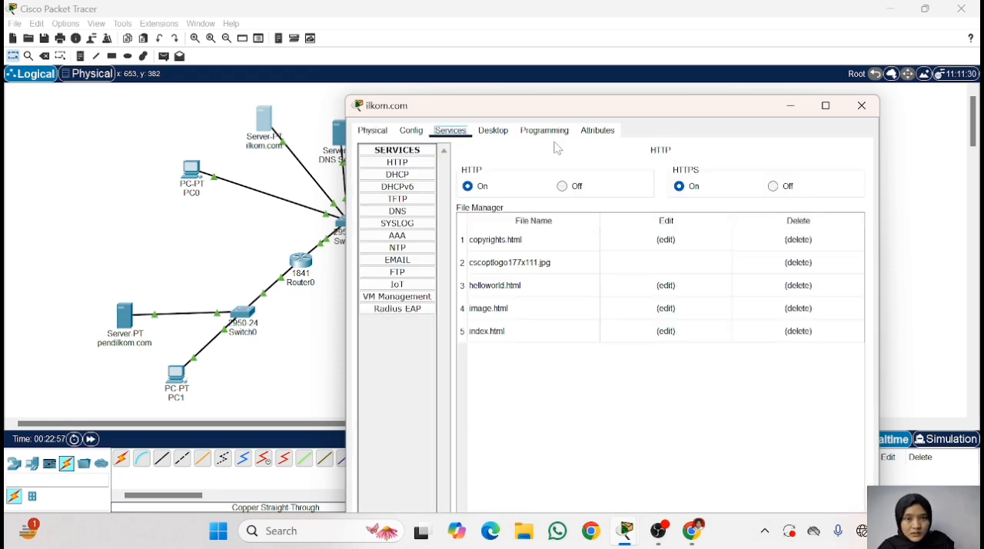
{"action": "left_click", "coordinate": [399, 211]}
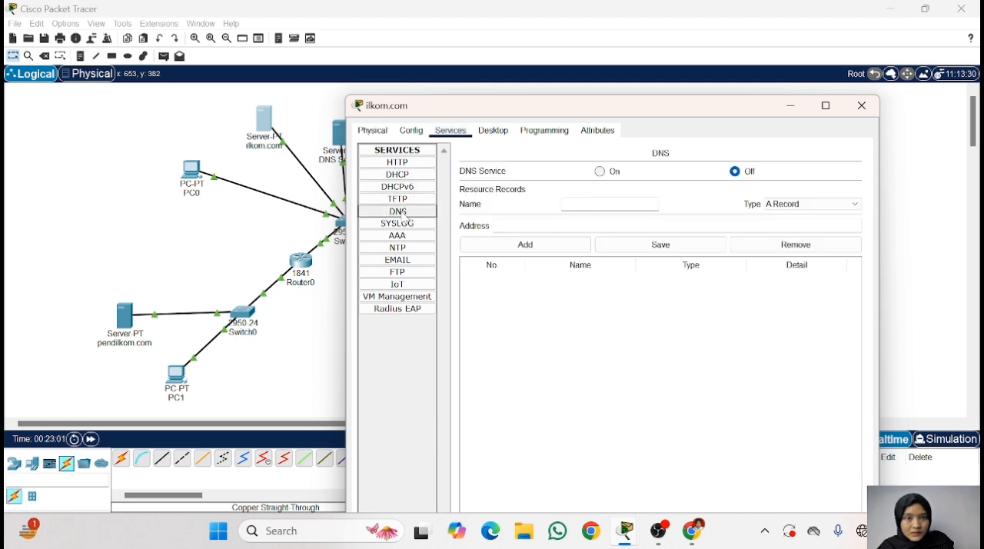
{"action": "left_click", "coordinate": [411, 130]}
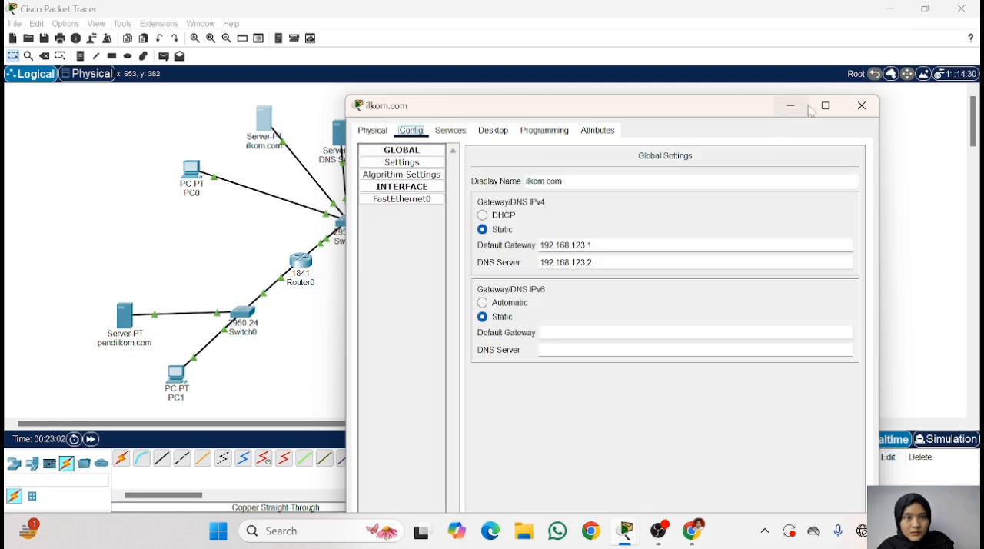
{"action": "left_click", "coordinate": [861, 107]}
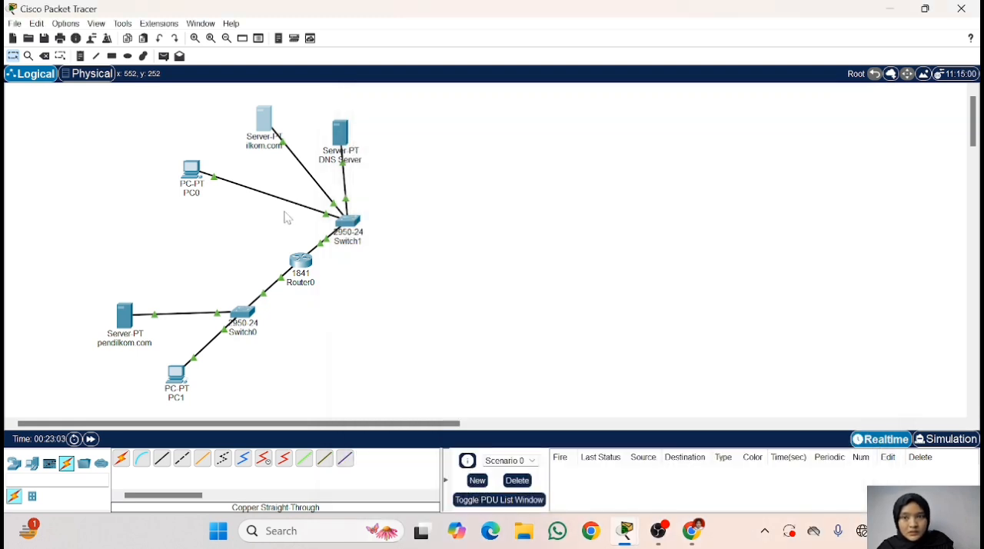
- Assign PC0 the static IPv4 address 192.168.123.4 with subnet mask 255.255.255.0
{"action": "left_click", "coordinate": [191, 171]}
{"action": "left_click", "coordinate": [450, 36]}
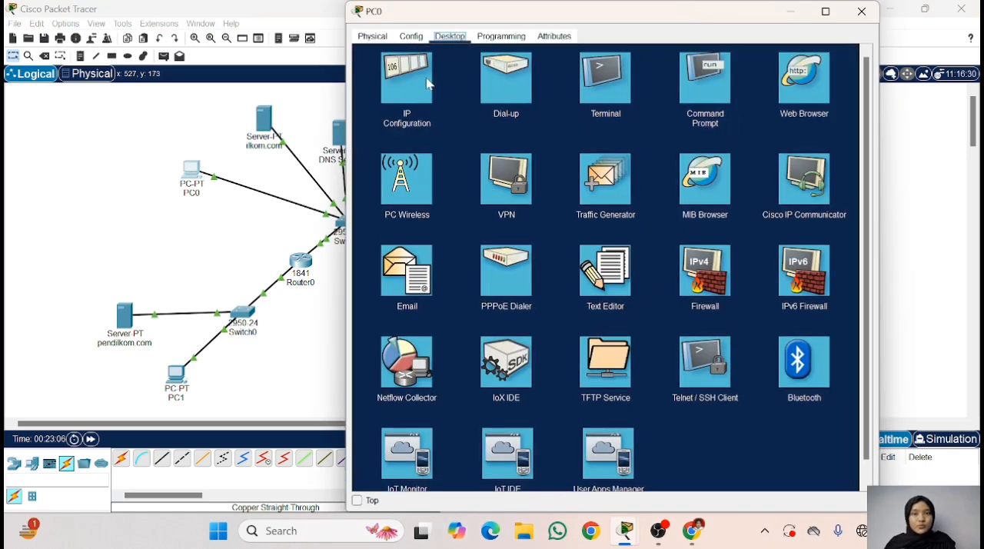
{"action": "left_click", "coordinate": [423, 81]}
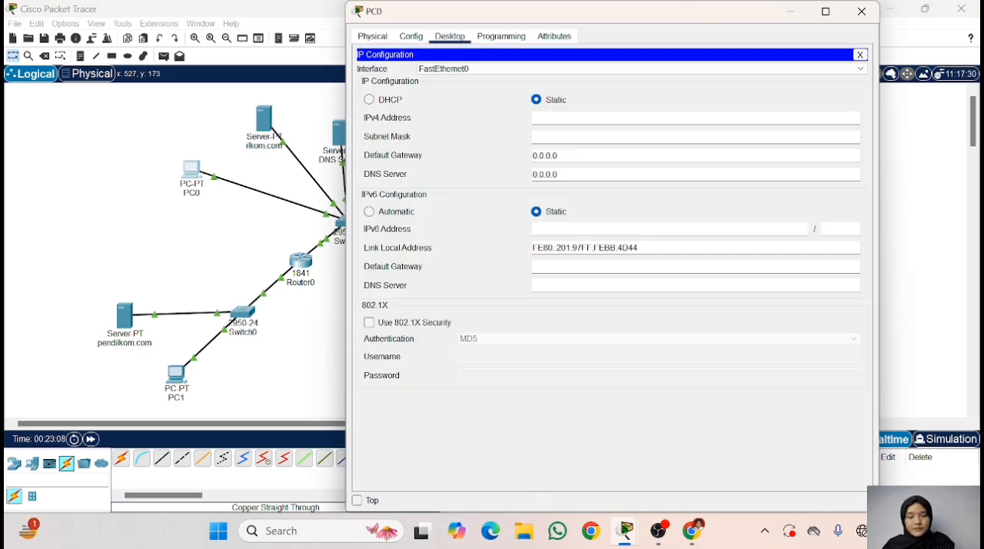
{"action": "type", "text": "192"}
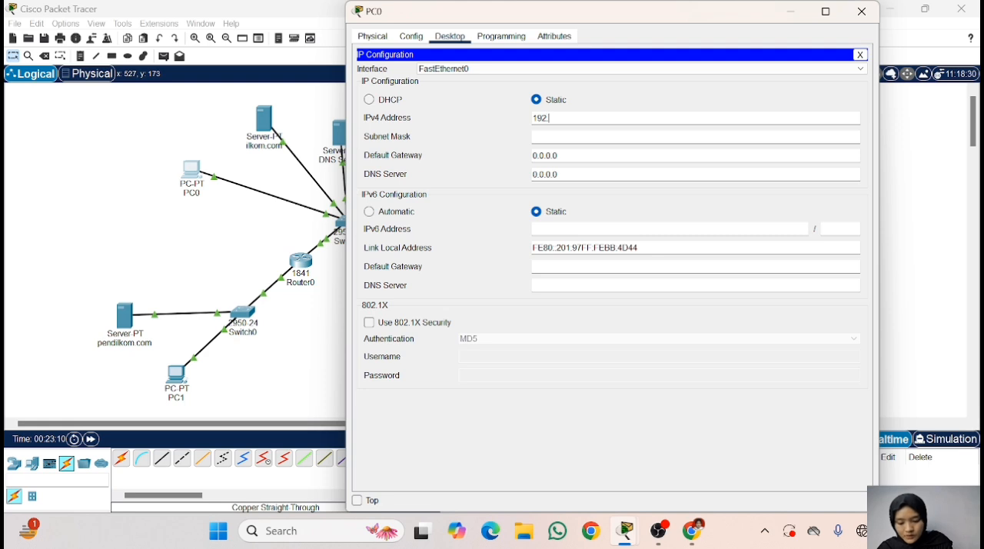
{"action": "type", "text": ".1"}
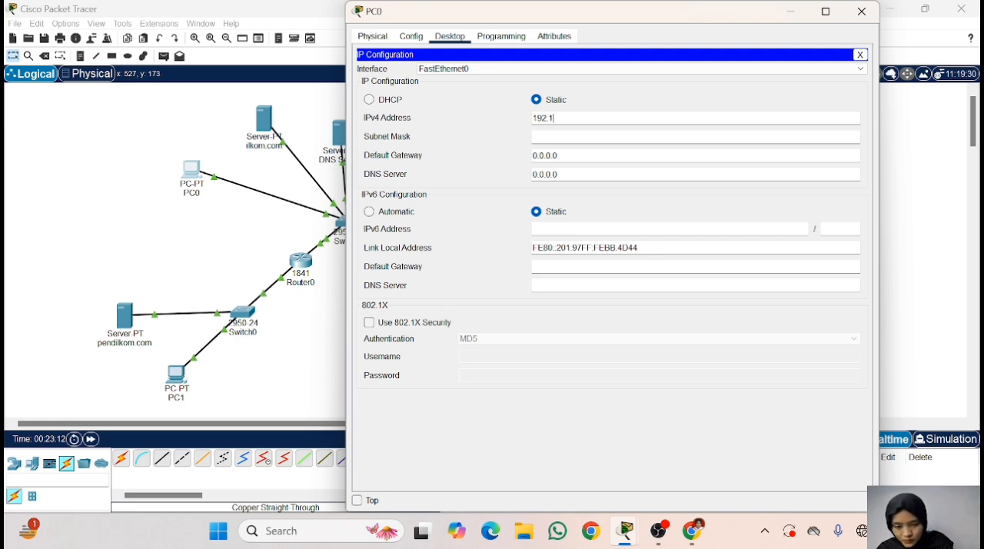
{"action": "type", "text": "68"}
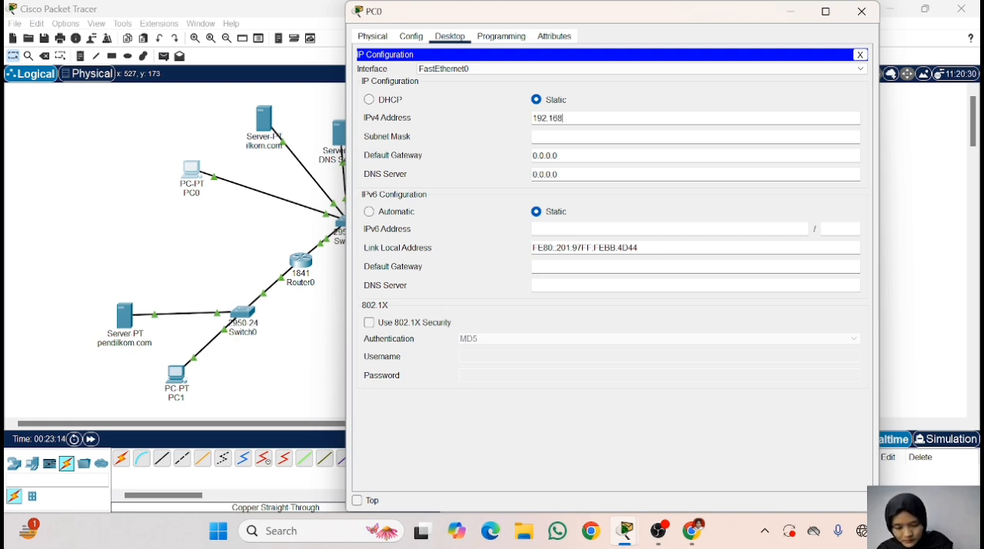
{"action": "type", "text": ".123.4"}
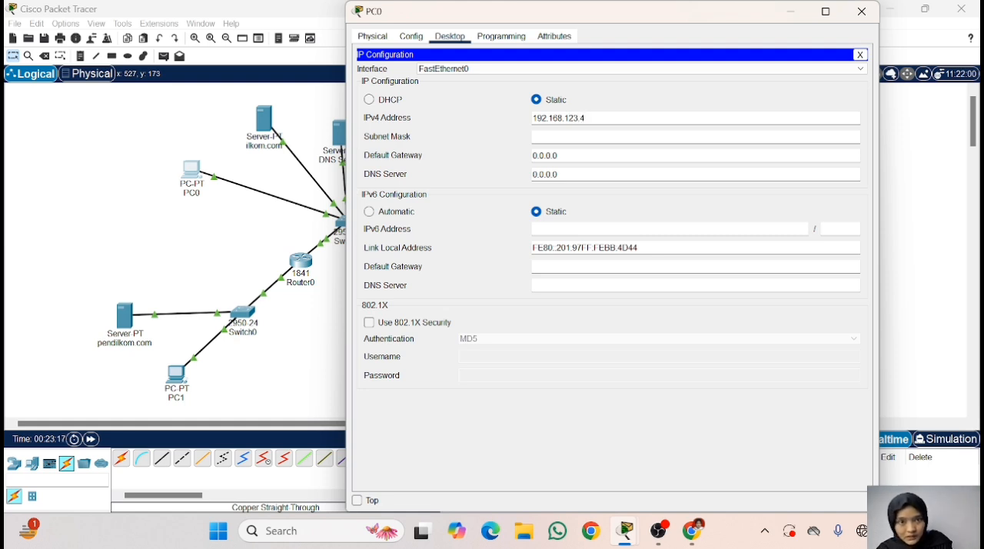
{"action": "key", "text": "Tab"}
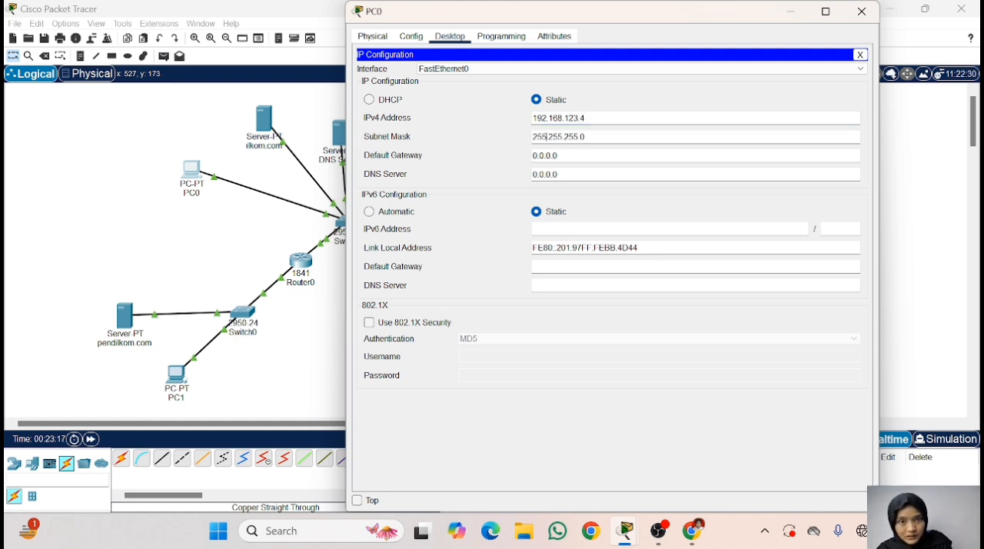
{"action": "key", "text": "Tab"}
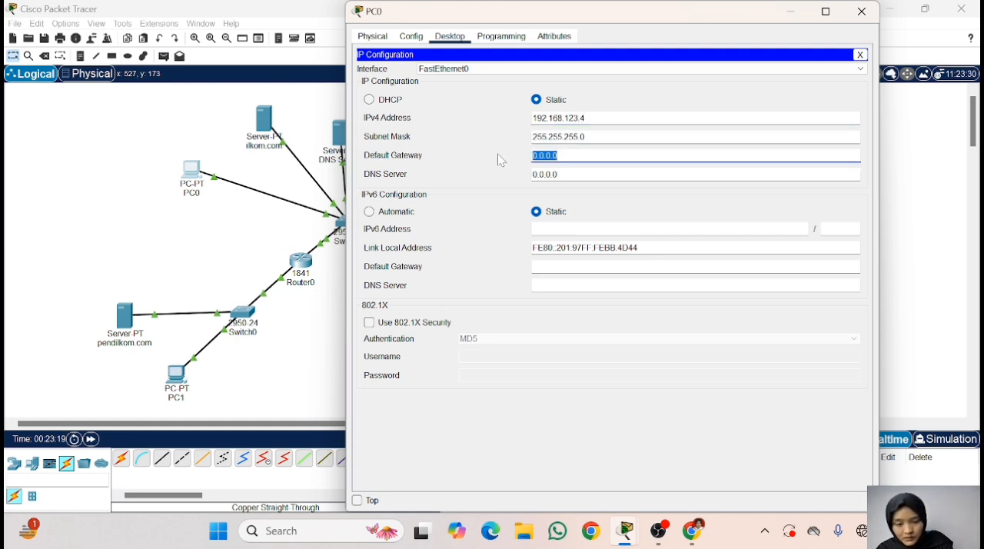
- Set PC0's IPv4 default gateway to 192.168.123.1
{"action": "type", "text": "192"}
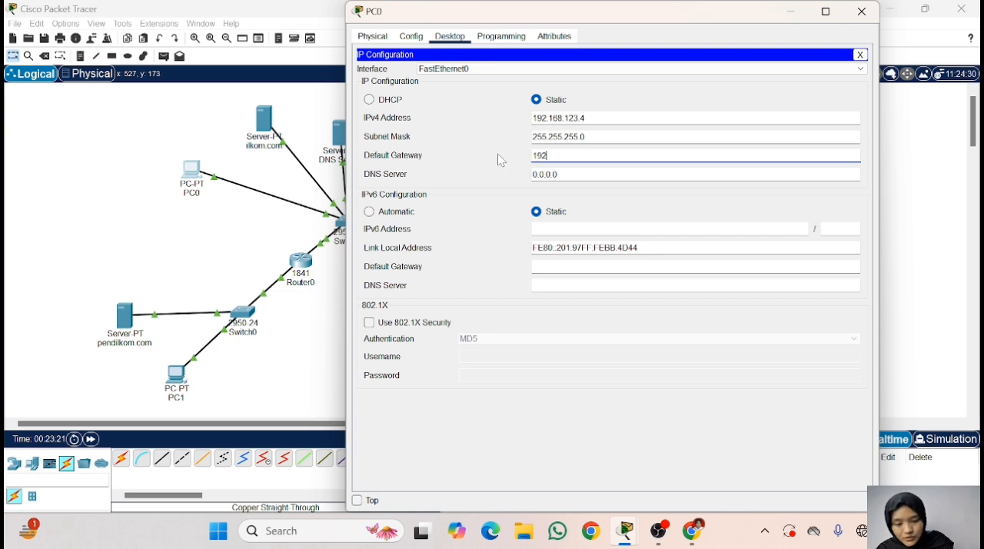
{"action": "type", "text": ".1"}
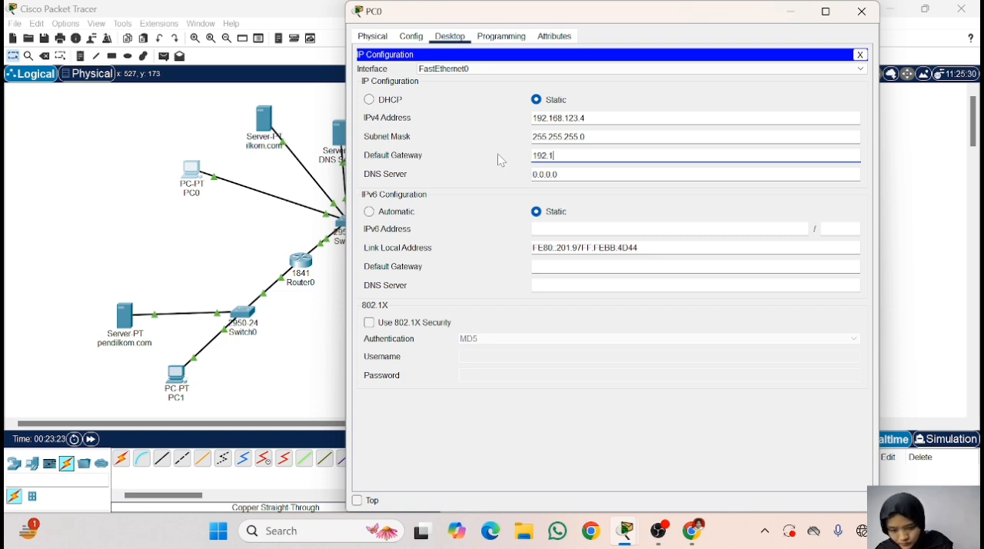
{"action": "type", "text": "68."}
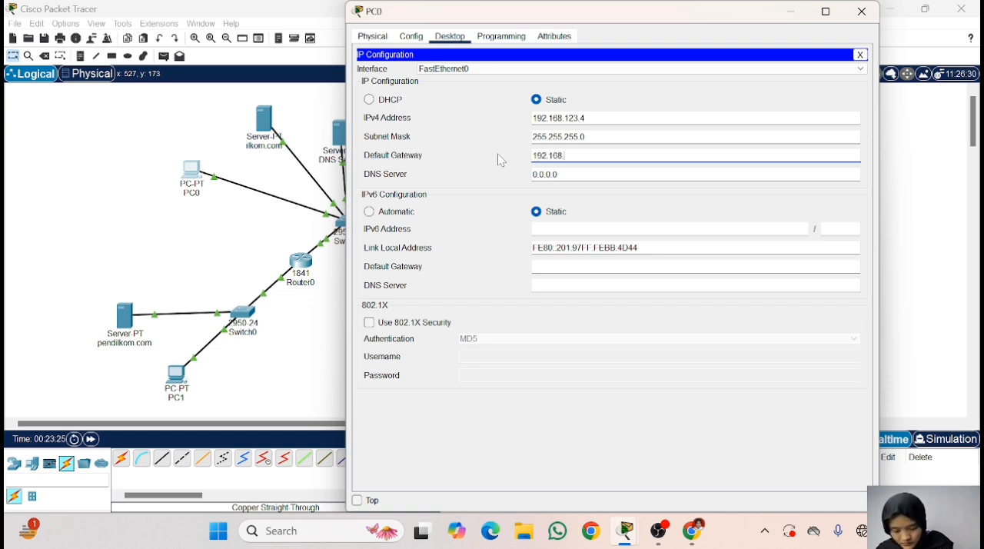
{"action": "type", "text": "123.1"}
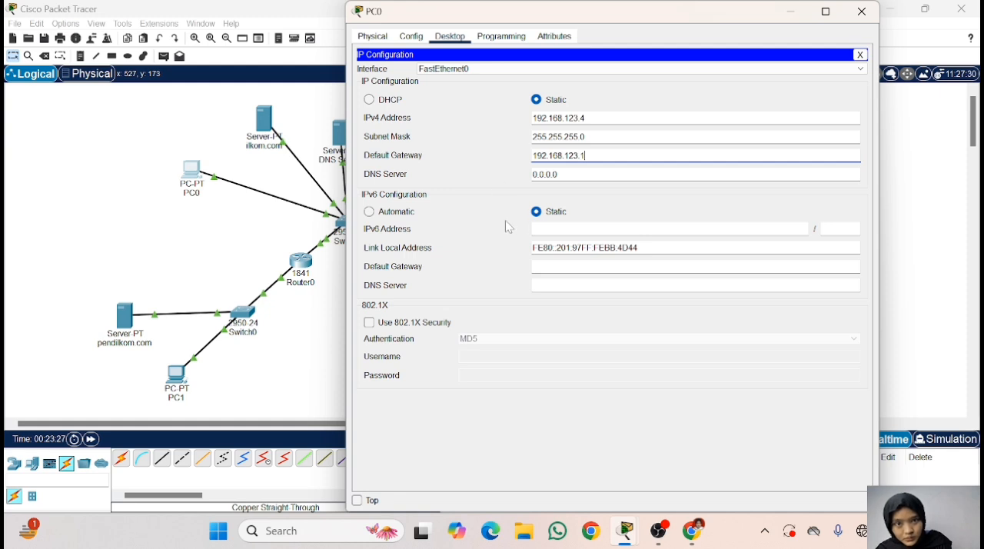
- Set PC0's IPv4 DNS server to 192.168.123.2, and close its configuration window
{"action": "key", "text": "Tab"}
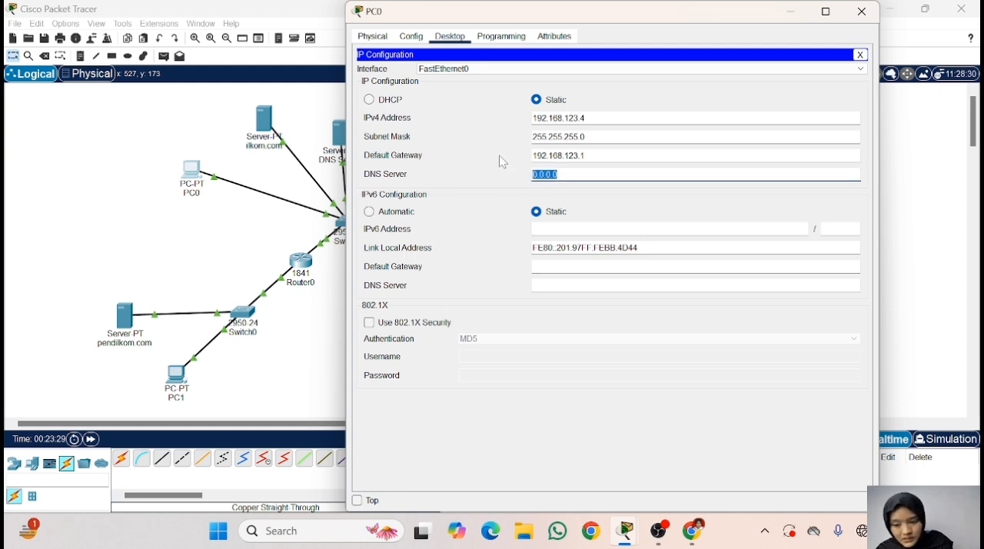
{"action": "type", "text": "192.1"}
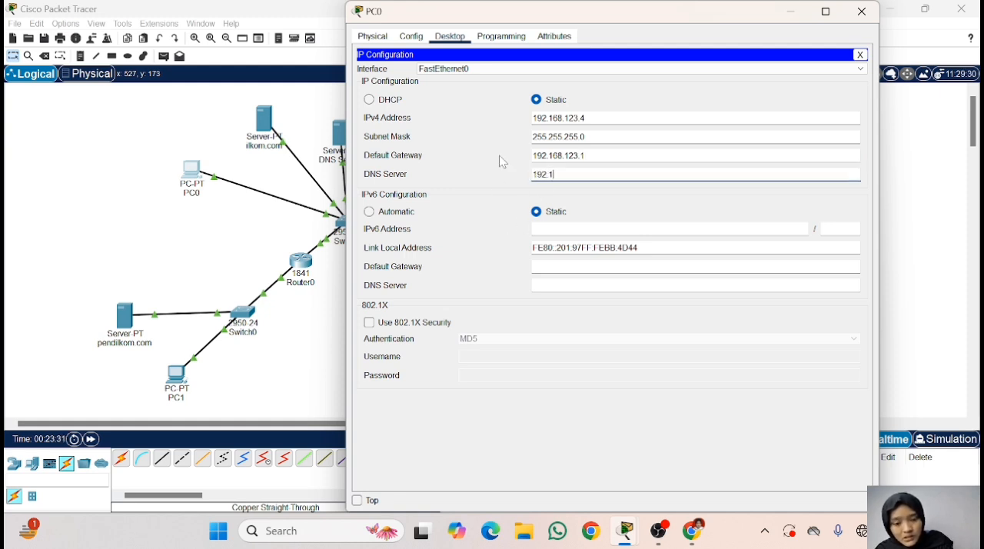
{"action": "type", "text": "68.123.2"}
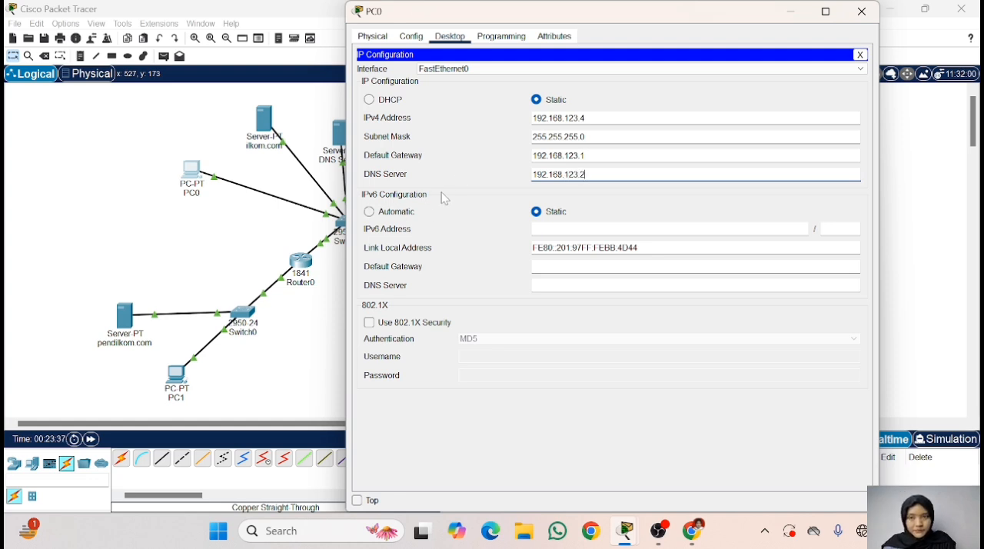
{"action": "left_click", "coordinate": [580, 217]}
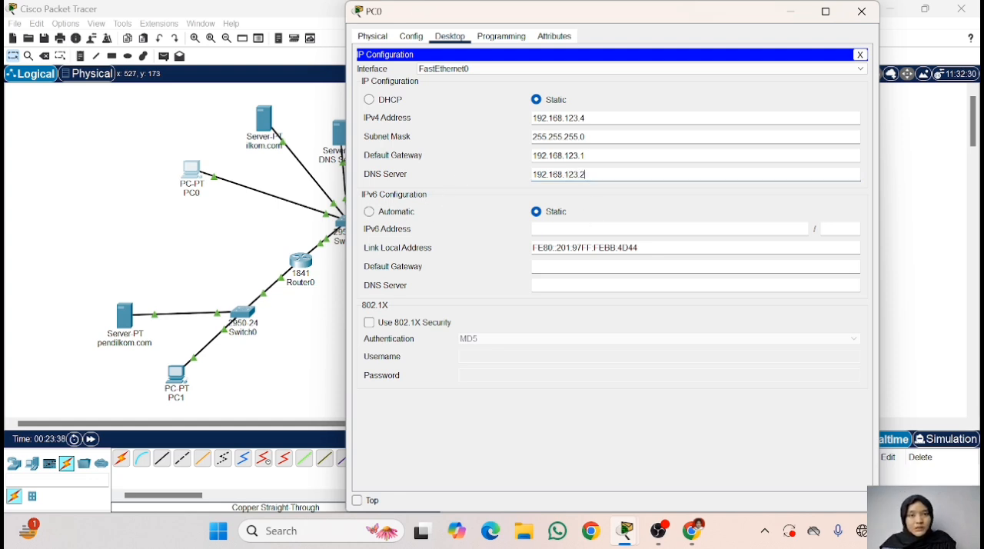
{"action": "left_click", "coordinate": [860, 55]}
{"action": "left_click", "coordinate": [862, 11]}
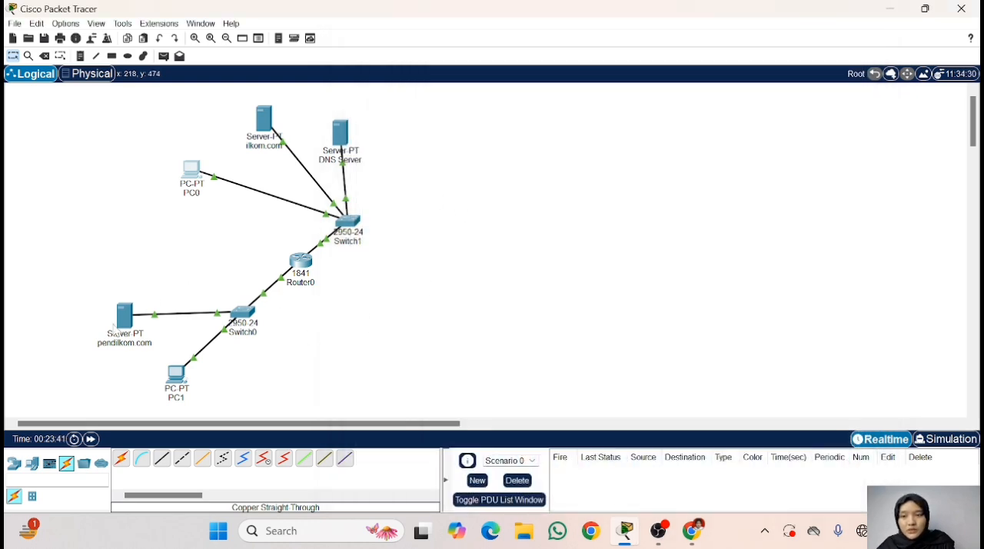
- Assign the pendilkom.com server the static IPv4 address 191.172.111.2 with subnet mask 255.255.0.0
{"action": "left_click", "coordinate": [125, 316]}
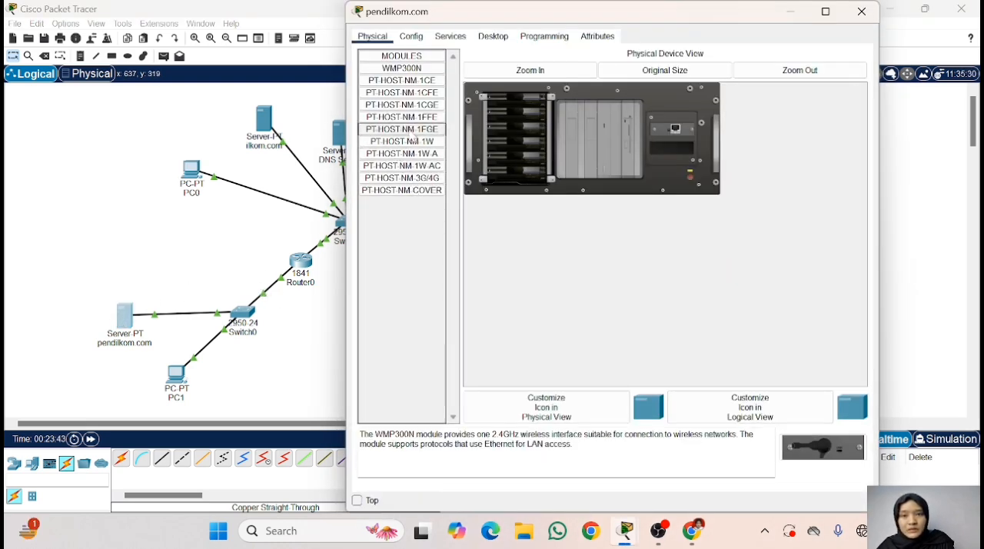
{"action": "left_click", "coordinate": [450, 37]}
{"action": "left_click", "coordinate": [493, 37]}
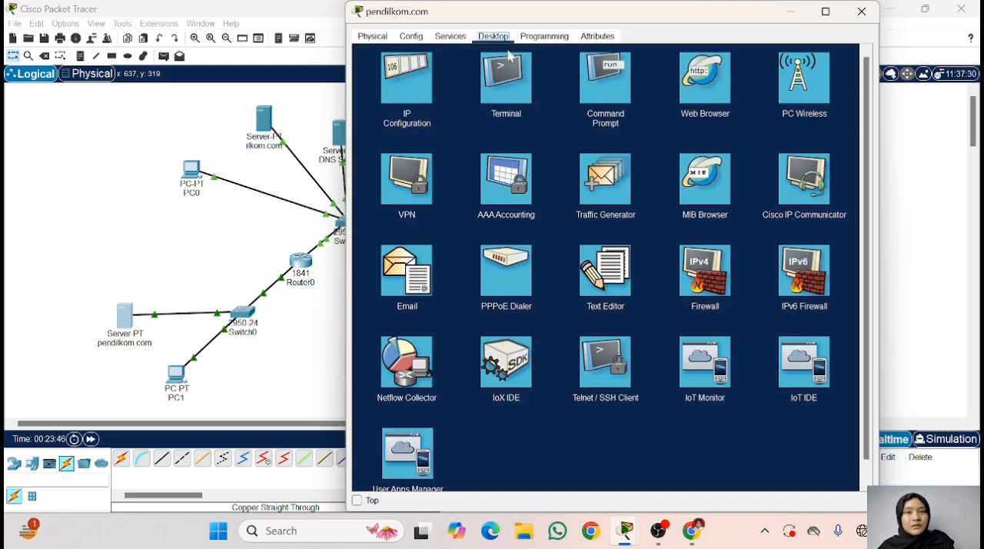
{"action": "left_click", "coordinate": [434, 91]}
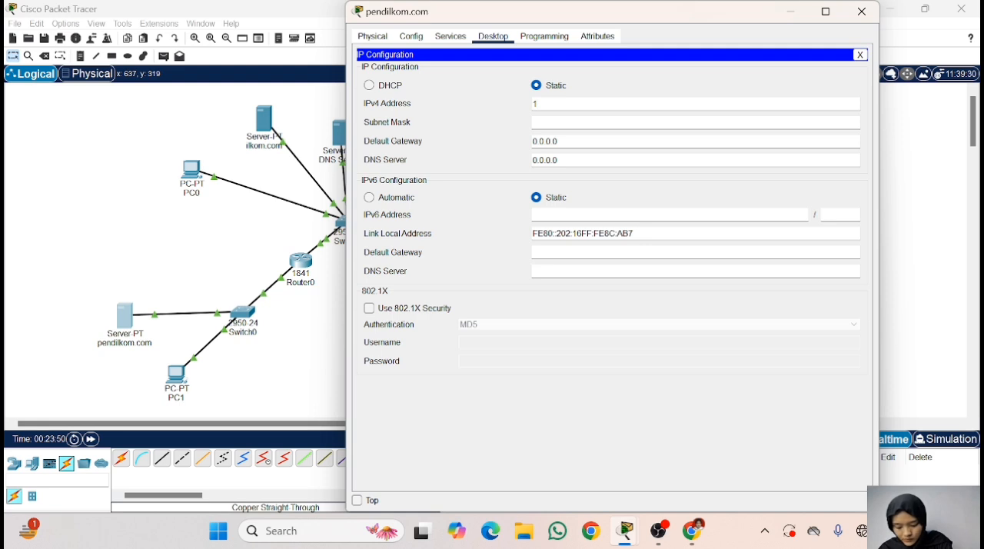
{"action": "type", "text": "192"}
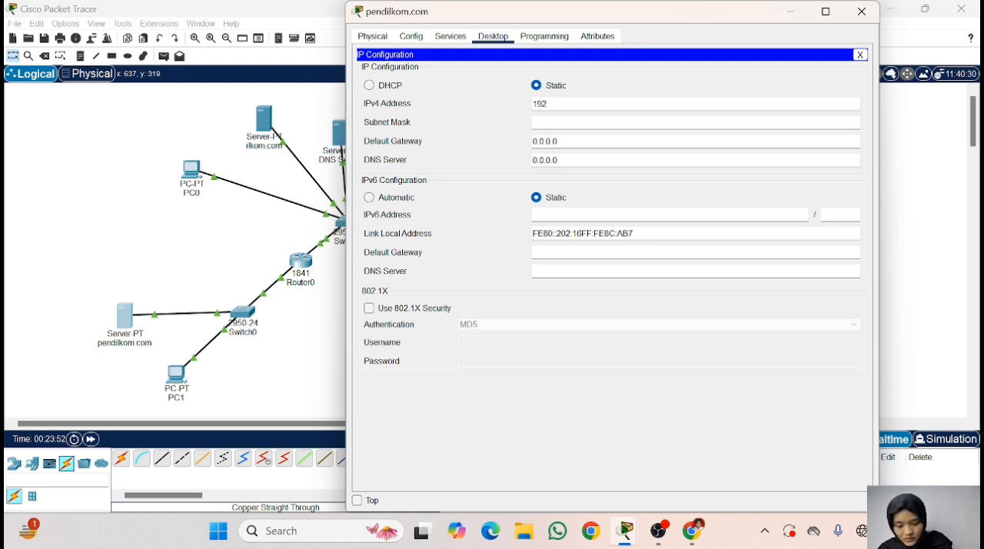
{"action": "key", "text": "BackSpace"}
{"action": "key", "text": "BackSpace"}
{"action": "key", "text": "BackSpace"}
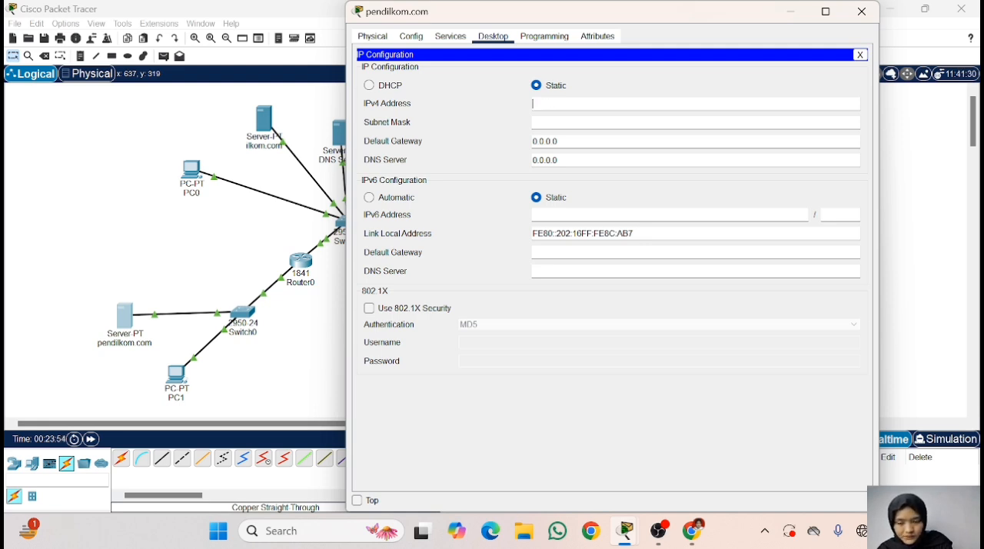
{"action": "type", "text": "191"}
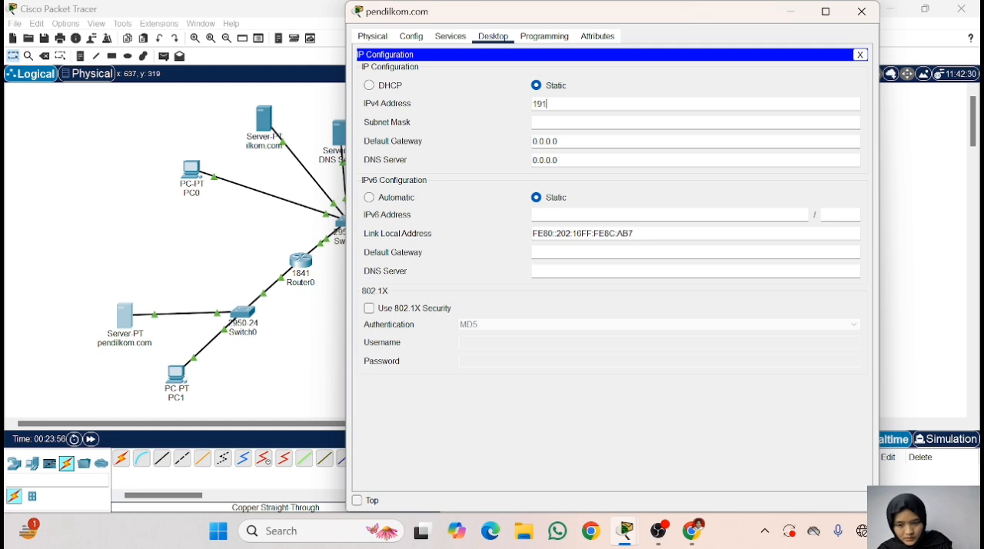
{"action": "type", "text": ".172"}
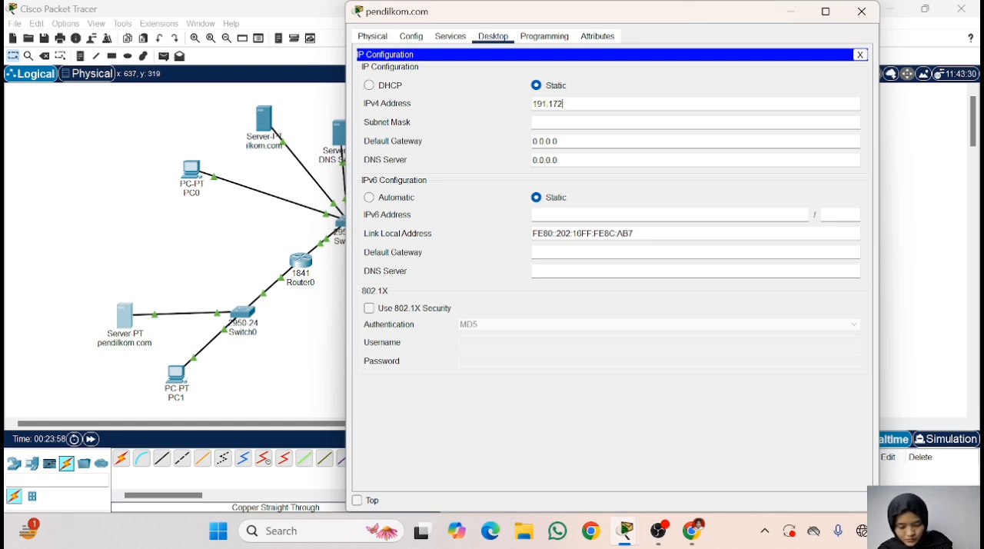
{"action": "type", "text": ".111."}
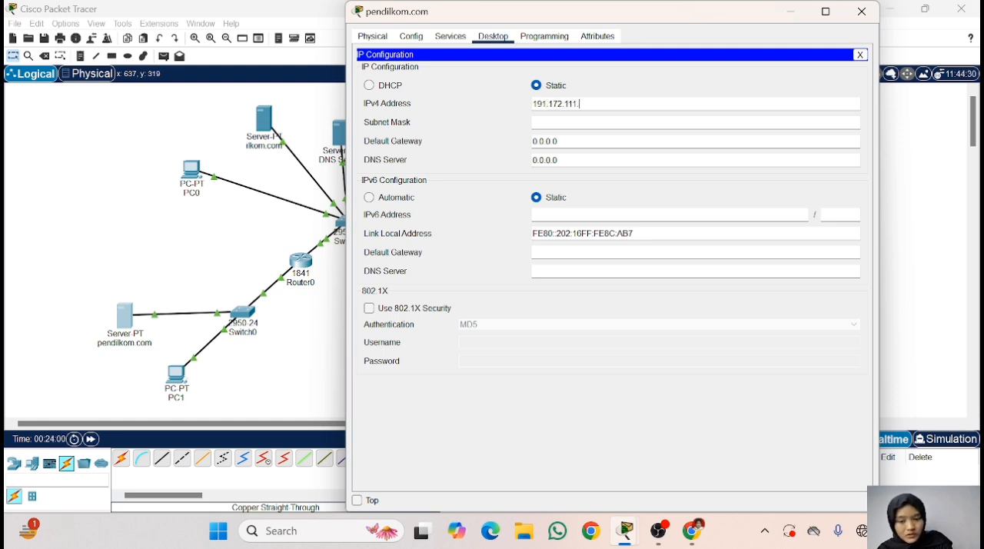
{"action": "type", "text": "2"}
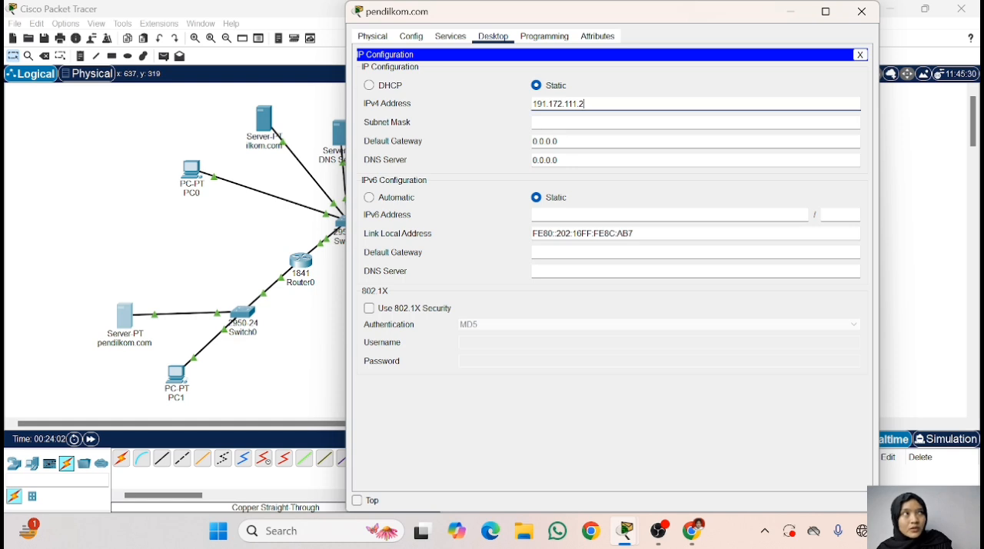
{"action": "key", "text": "Tab"}
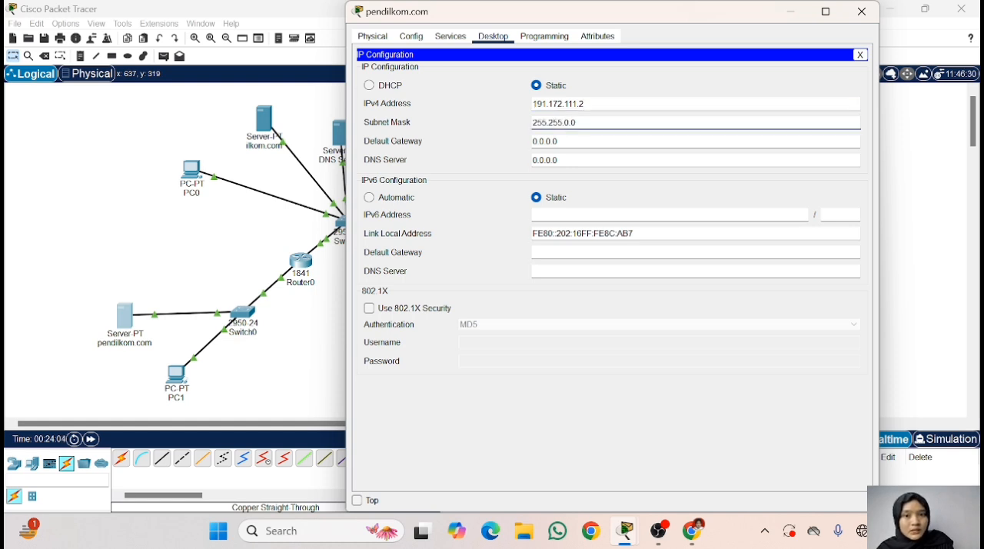
- Set the pendilkom.com server's IPv4 default gateway to 191.171.111.1
{"action": "key", "text": "Tab"}
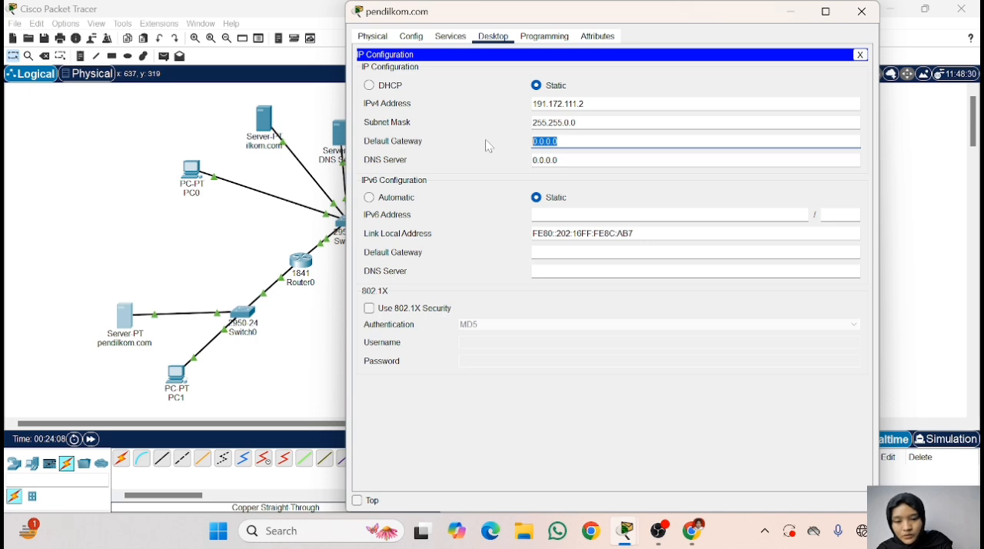
{"action": "type", "text": "191.1"}
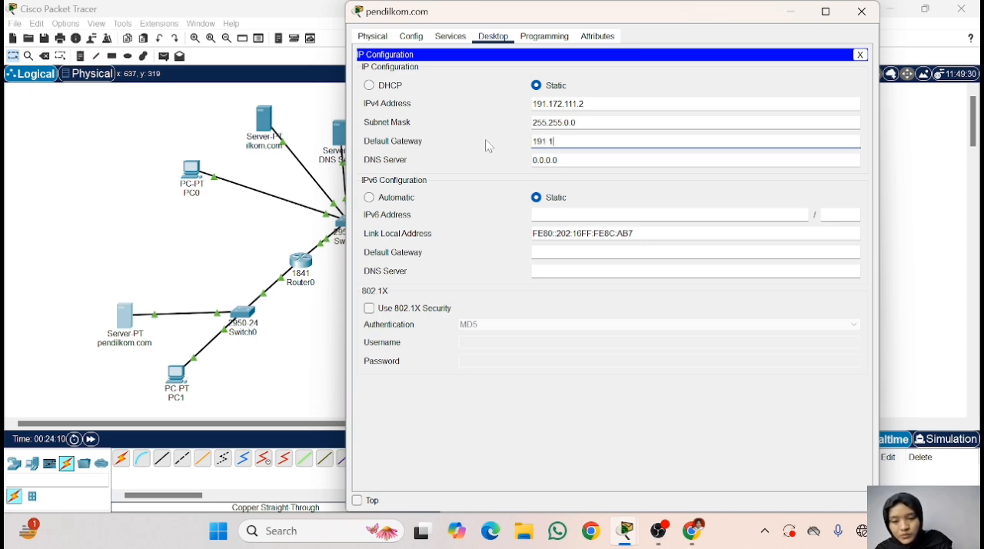
{"action": "type", "text": "71.11"}
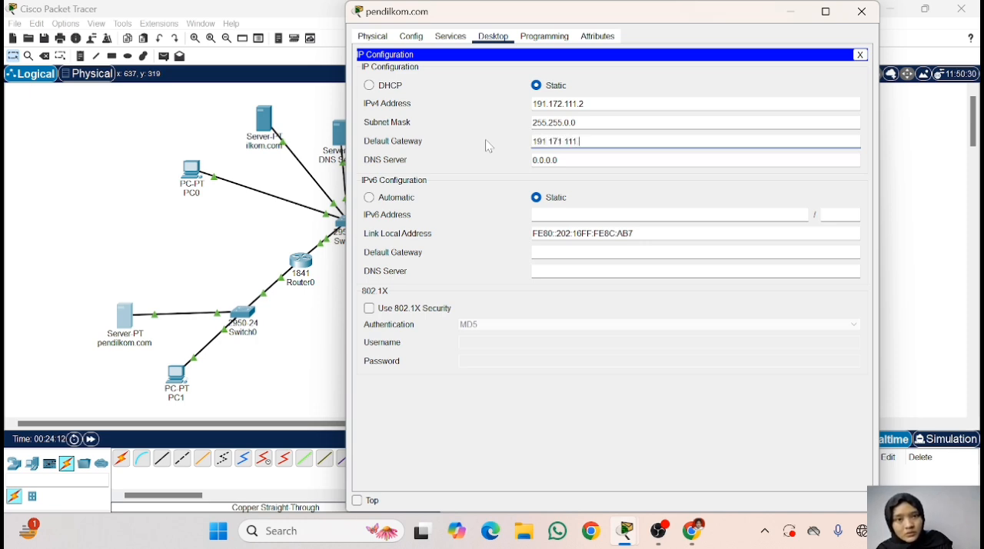
{"action": "type", "text": "1.1"}
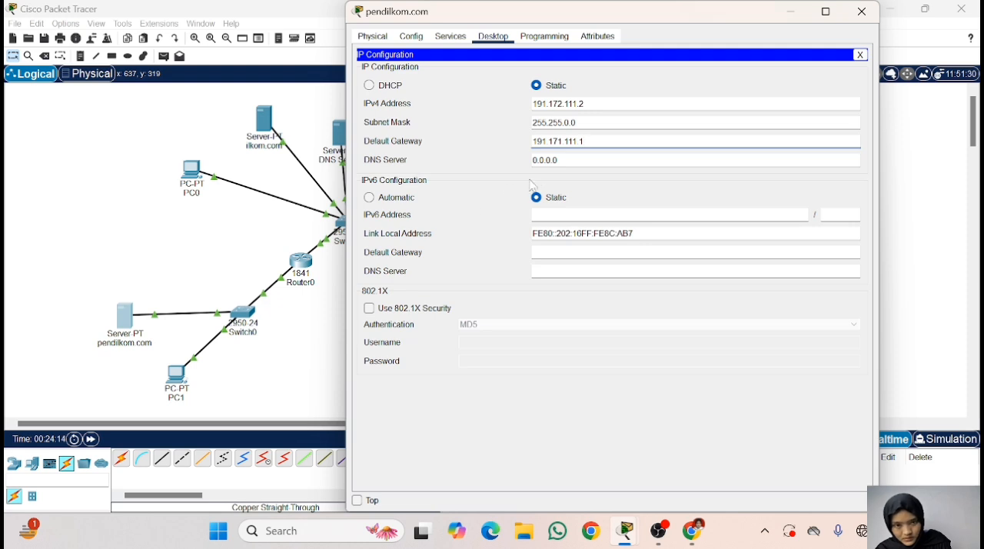
- Set the pendilkom.com server's IPv4 DNS server to 192.168.123.2
{"action": "key", "text": "Tab"}
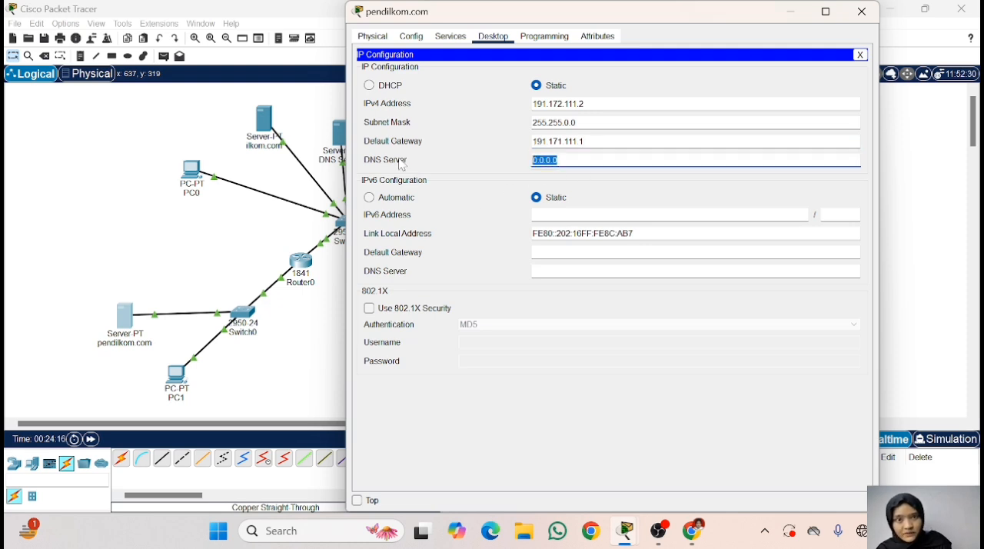
{"action": "type", "text": "191"}
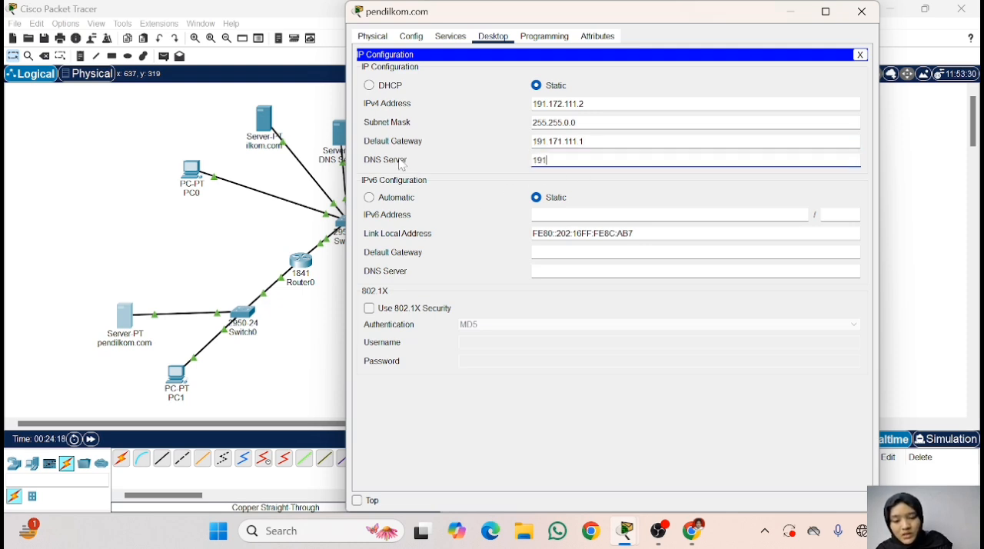
{"action": "type", "text": ".1"}
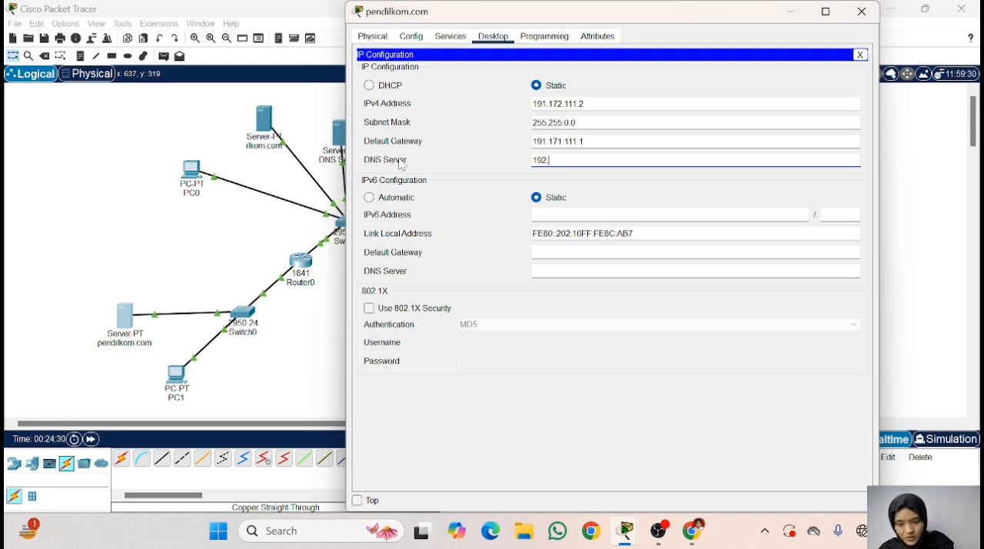
{"action": "type", "text": "168"}
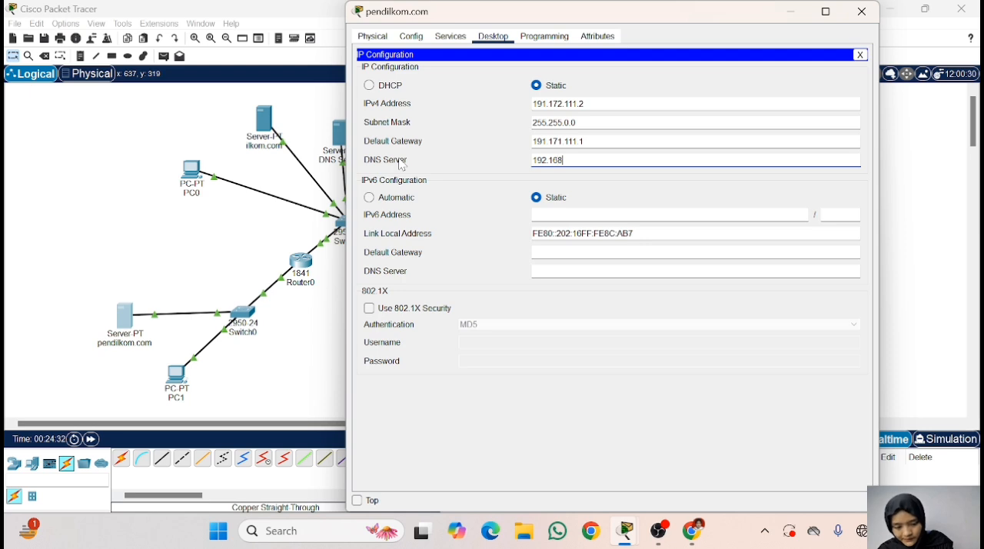
{"action": "type", "text": ".12"}
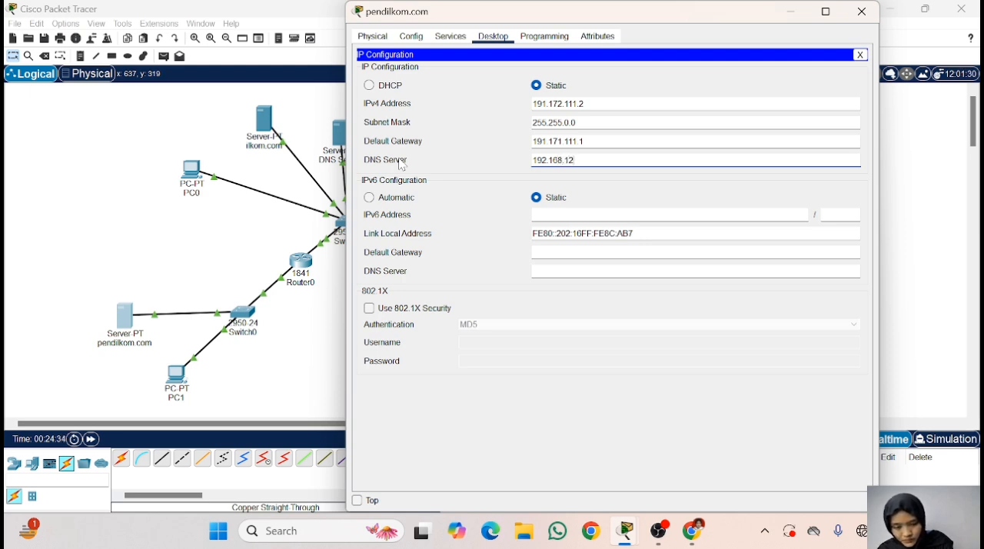
{"action": "type", "text": "3.2"}
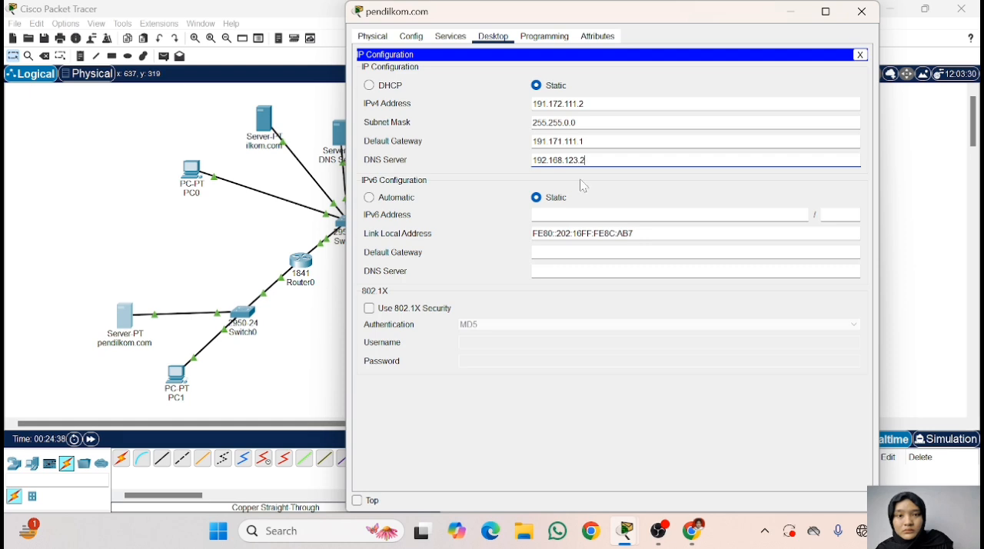
- Check the pendilkom.com server's HTTP service and IP settings, and close its window
{"action": "left_click", "coordinate": [583, 140]}
{"action": "left_click", "coordinate": [451, 37]}
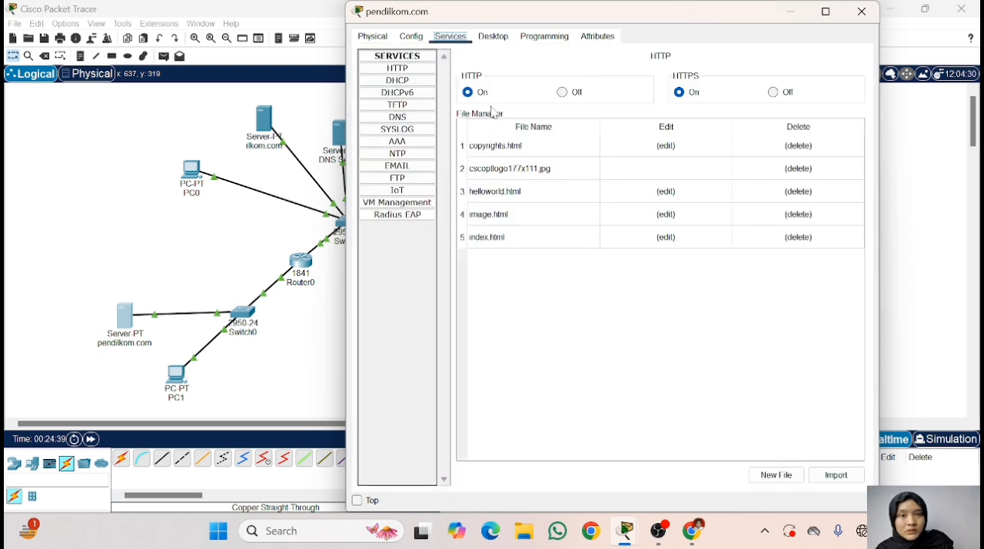
{"action": "left_click", "coordinate": [493, 36]}
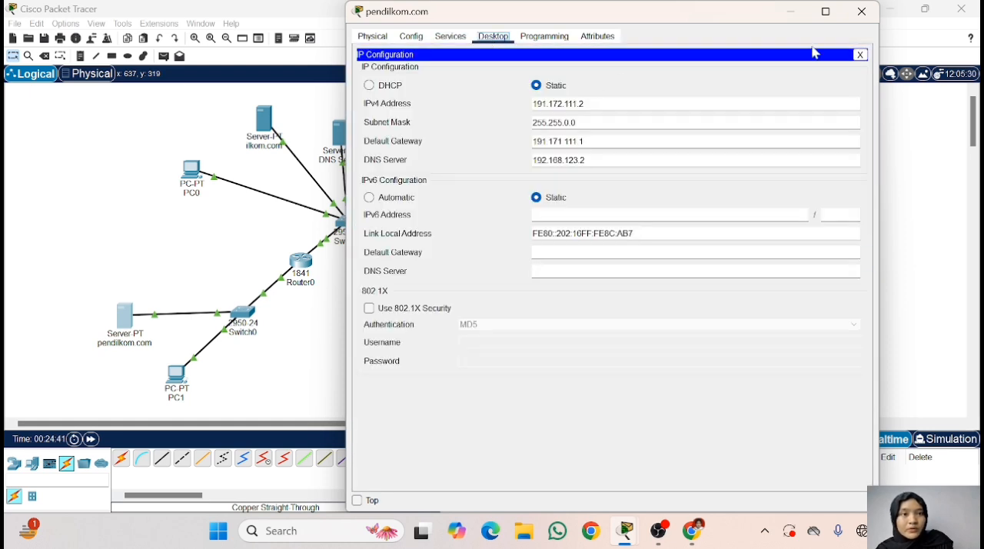
{"action": "left_click", "coordinate": [861, 55]}
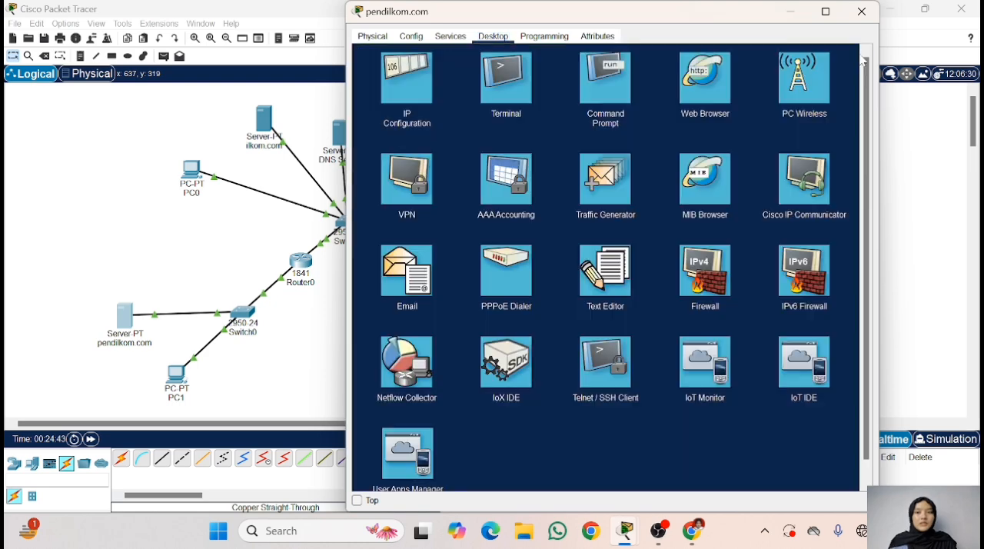
{"action": "left_click", "coordinate": [862, 11]}
- Assign PC1 the static IPv4 address 191.172.111.3 with subnet mask 255.255.0.0
{"action": "left_click", "coordinate": [176, 374]}
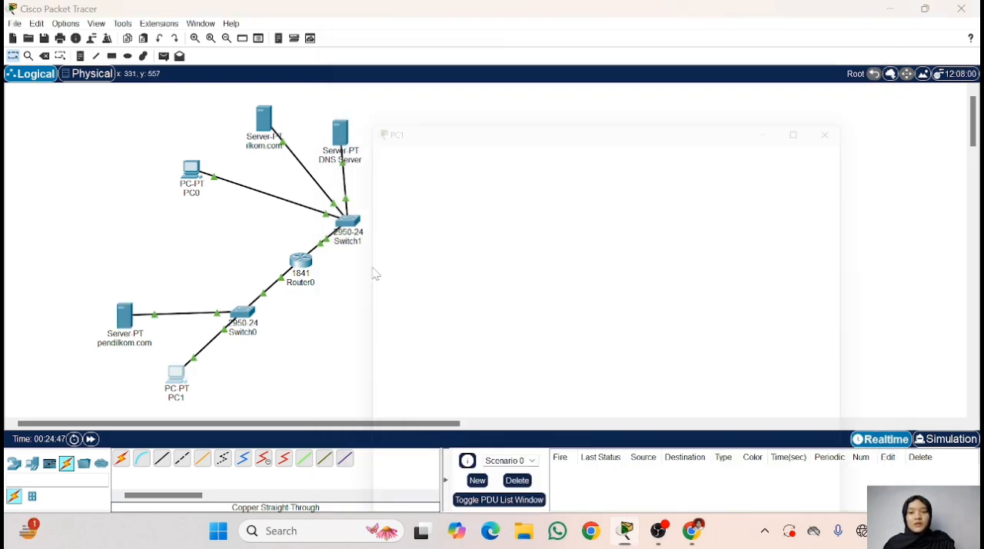
{"action": "left_click", "coordinate": [450, 37]}
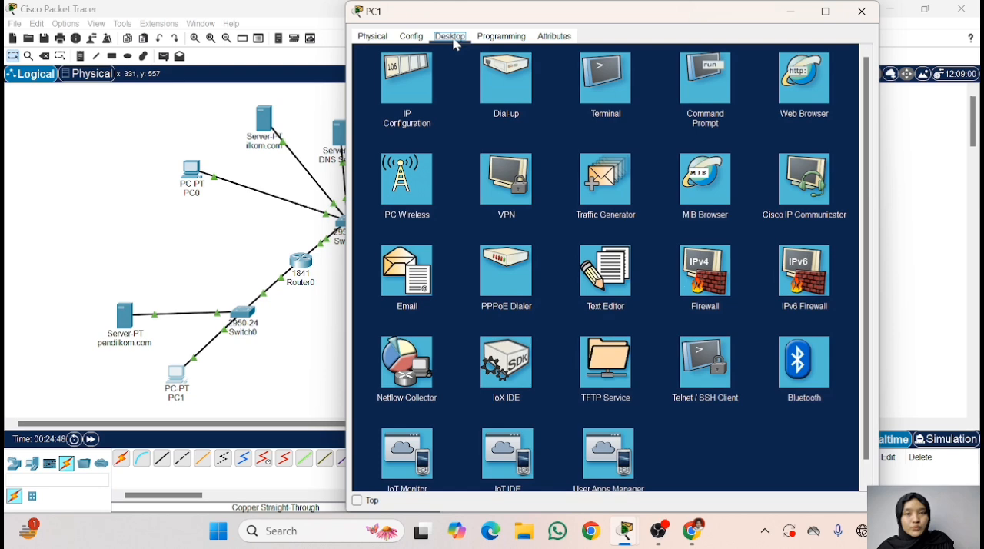
{"action": "left_click", "coordinate": [416, 91]}
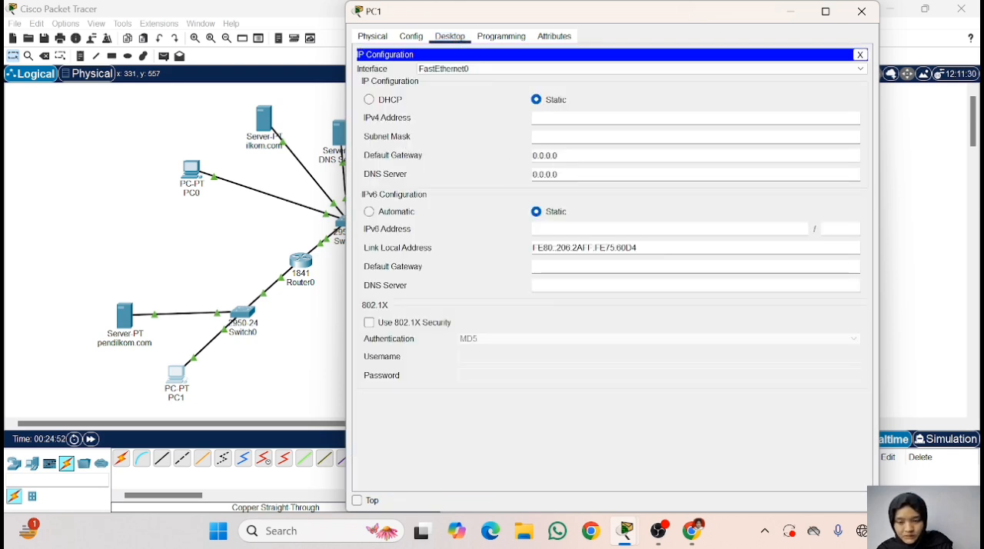
{"action": "type", "text": "1"}
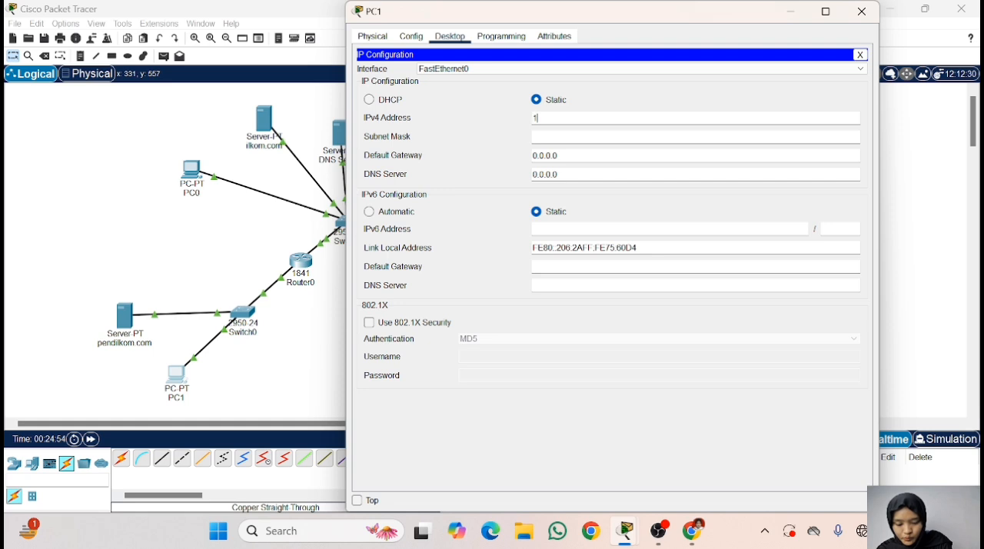
{"action": "type", "text": "91.172"}
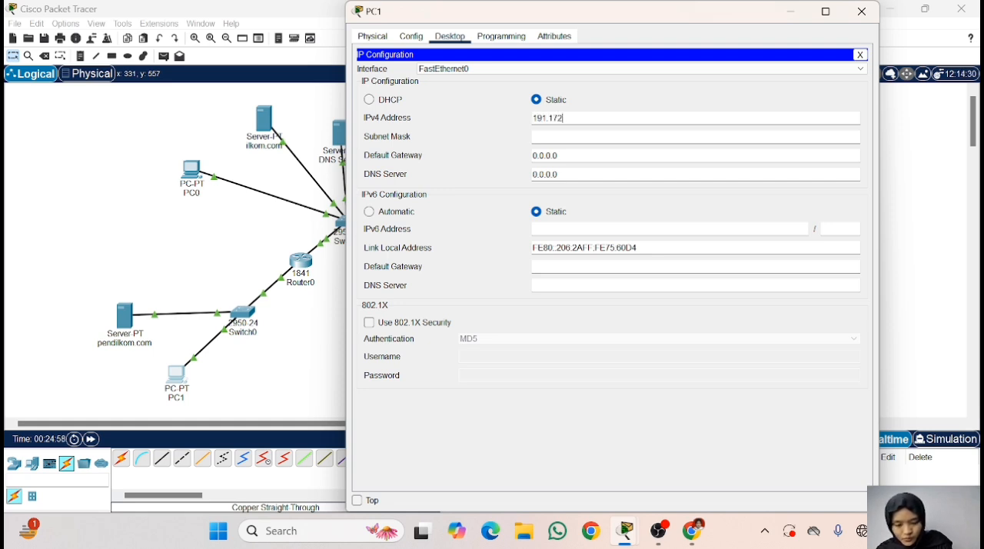
{"action": "type", "text": ".111."}
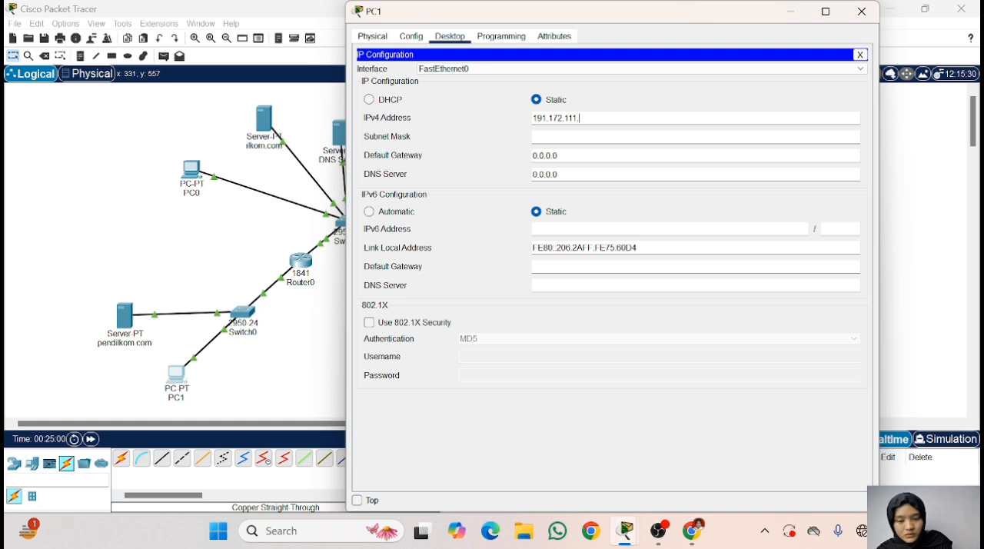
{"action": "type", "text": "3"}
{"action": "key", "text": "Tab"}
{"action": "key", "text": "Tab"}
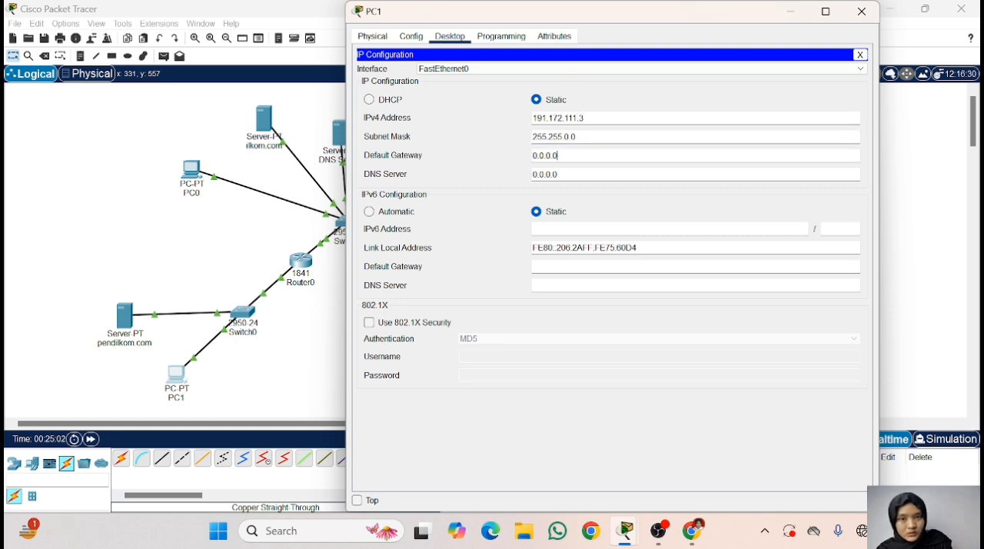
- Set PC1's IPv4 default gateway to 191.172.111.1
{"action": "key", "text": "ctrl+a"}
{"action": "type", "text": "191"}
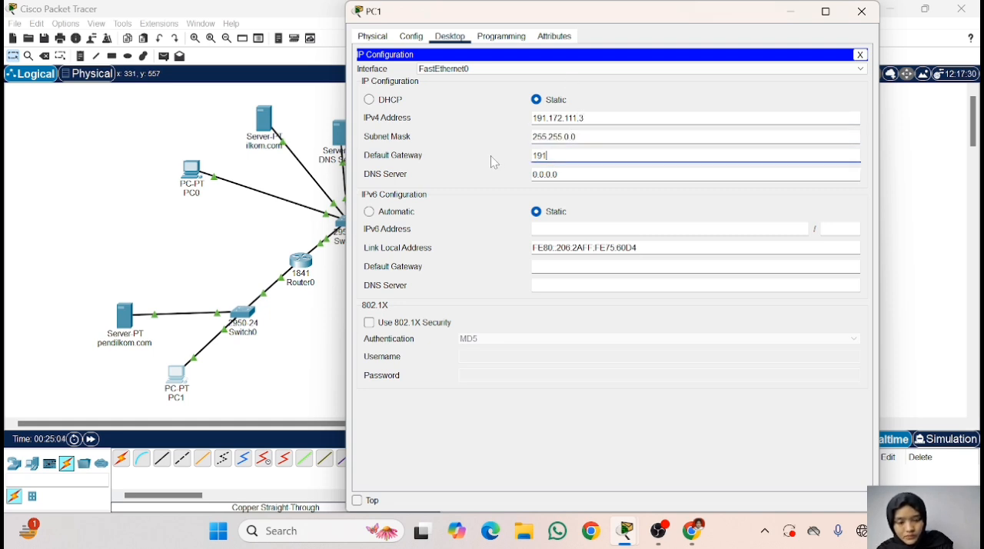
{"action": "type", "text": ".172"}
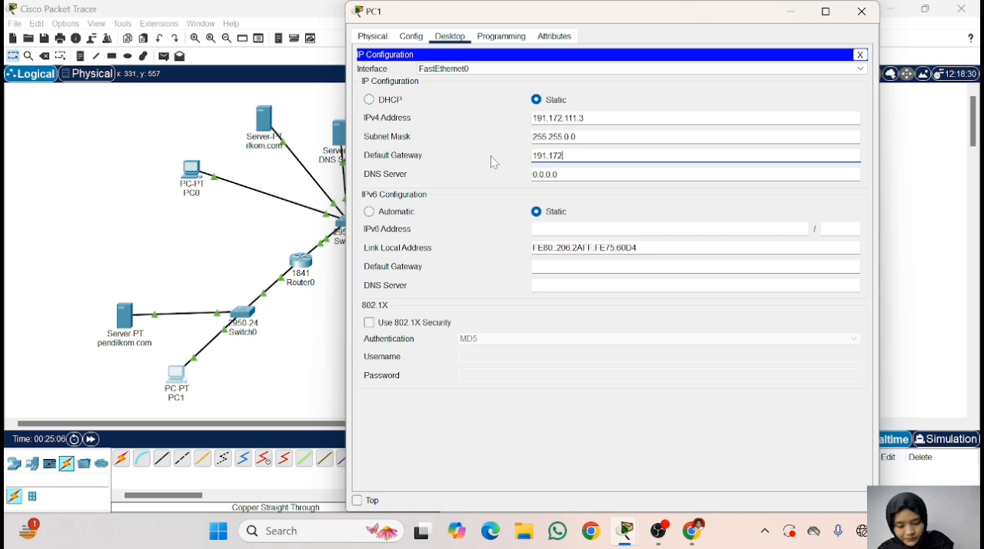
{"action": "type", "text": ".111.1"}
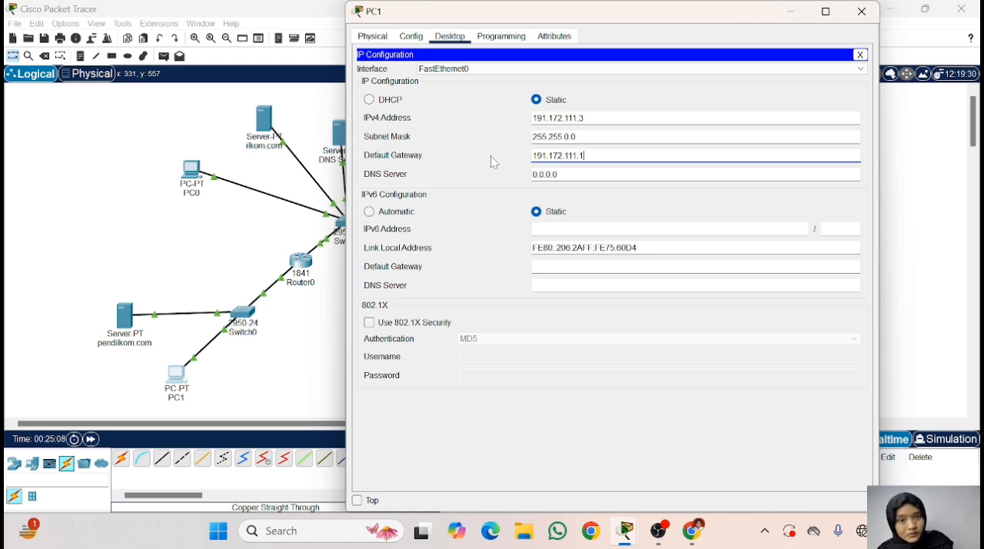
- Set PC1's IPv4 DNS server to 192.168.123.2 and close PC1's window
{"action": "key", "text": "Tab"}
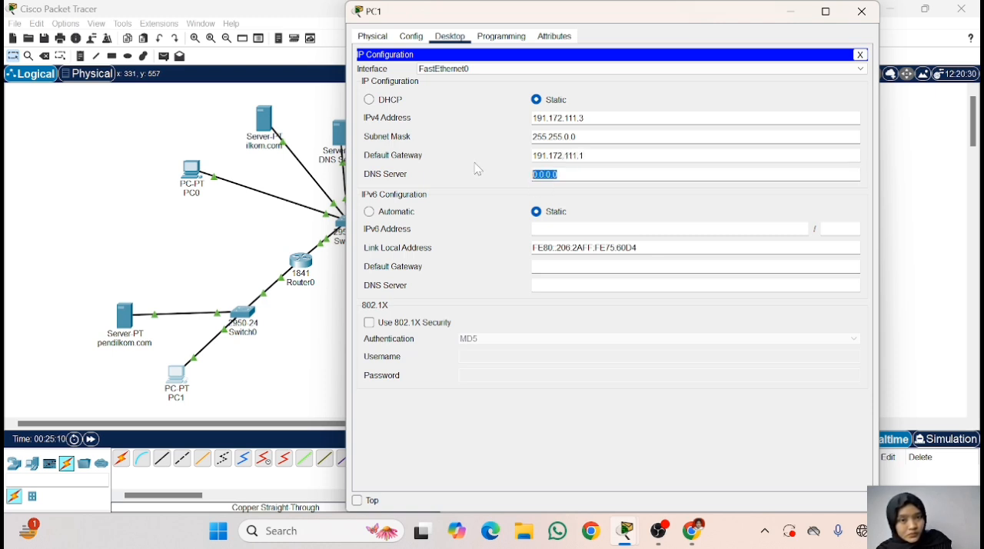
{"action": "type", "text": "192.16"}
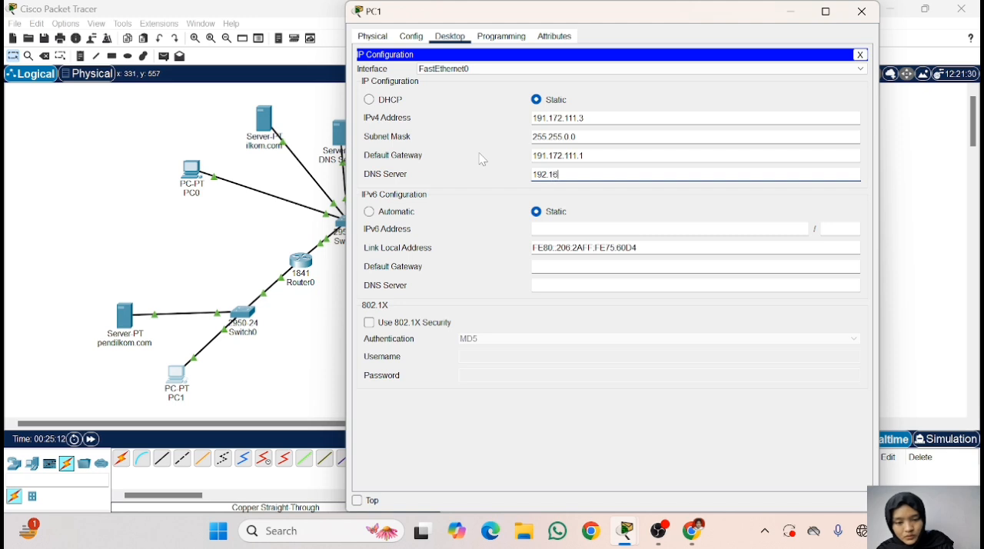
{"action": "type", "text": "8.1"}
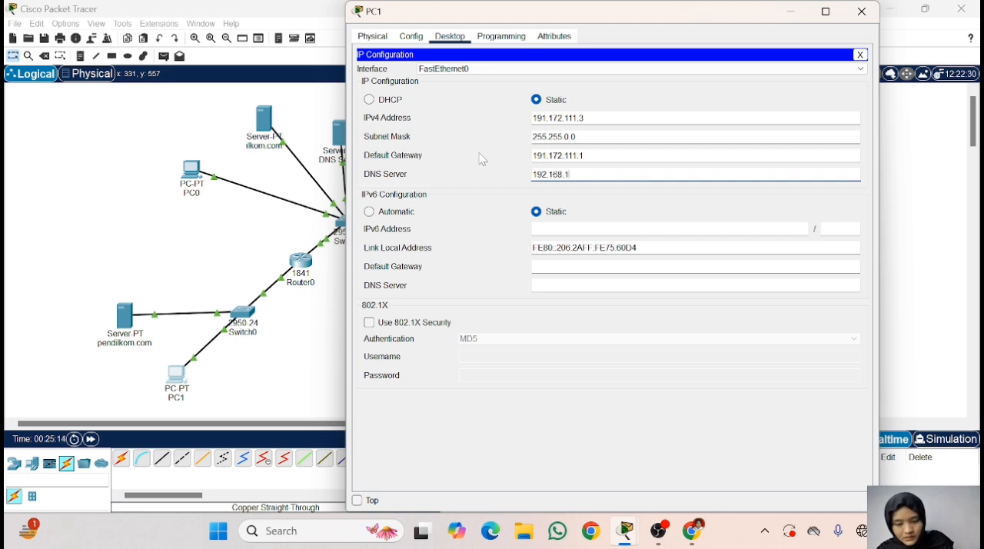
{"action": "type", "text": "23.2"}
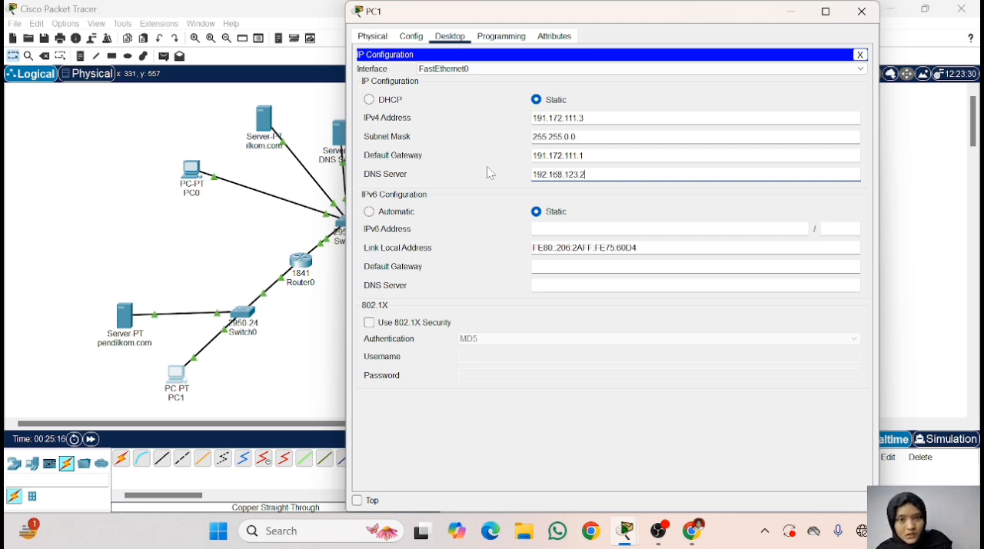
{"action": "left_click", "coordinate": [584, 229]}
{"action": "left_click", "coordinate": [646, 174]}
{"action": "left_click", "coordinate": [677, 156]}
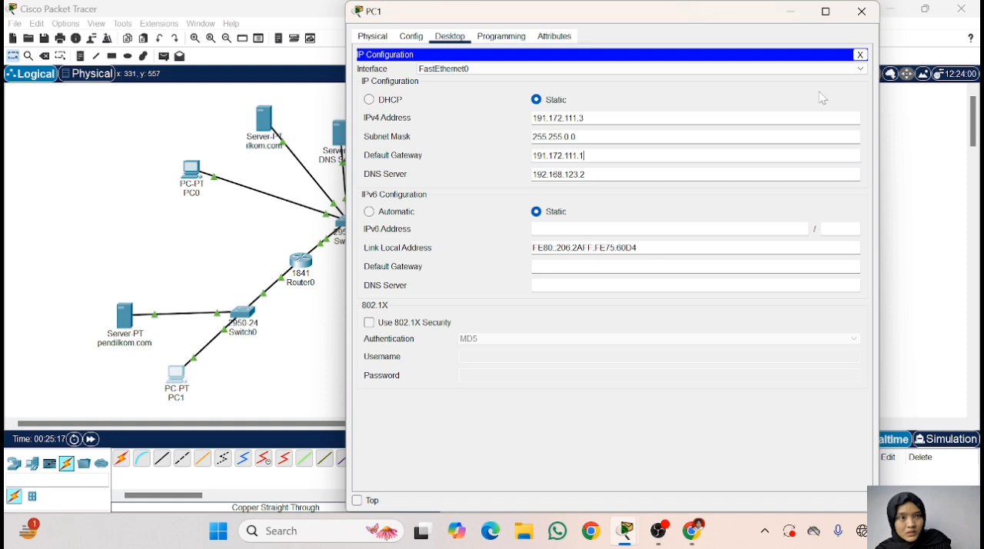
{"action": "left_click", "coordinate": [861, 55]}
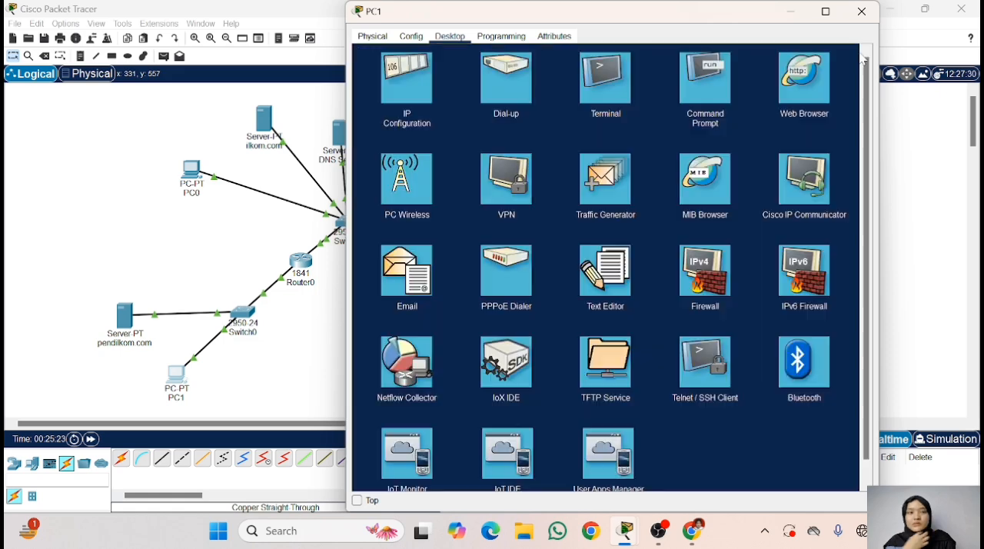
{"action": "left_click", "coordinate": [862, 11]}
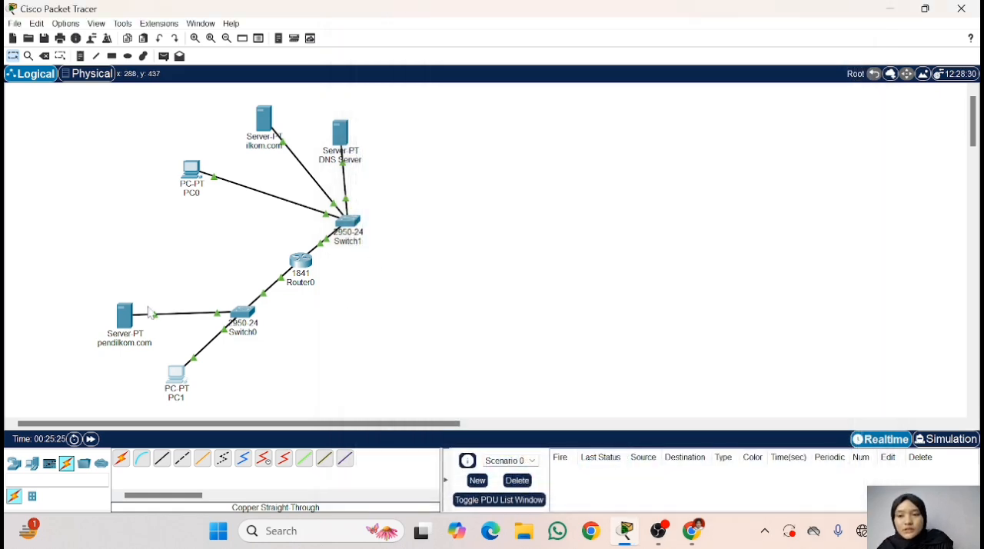
- Add an A record for ilkom.com with address 192.168.123.3 to the DNS service of the DNS Server
{"action": "left_click", "coordinate": [338, 136]}
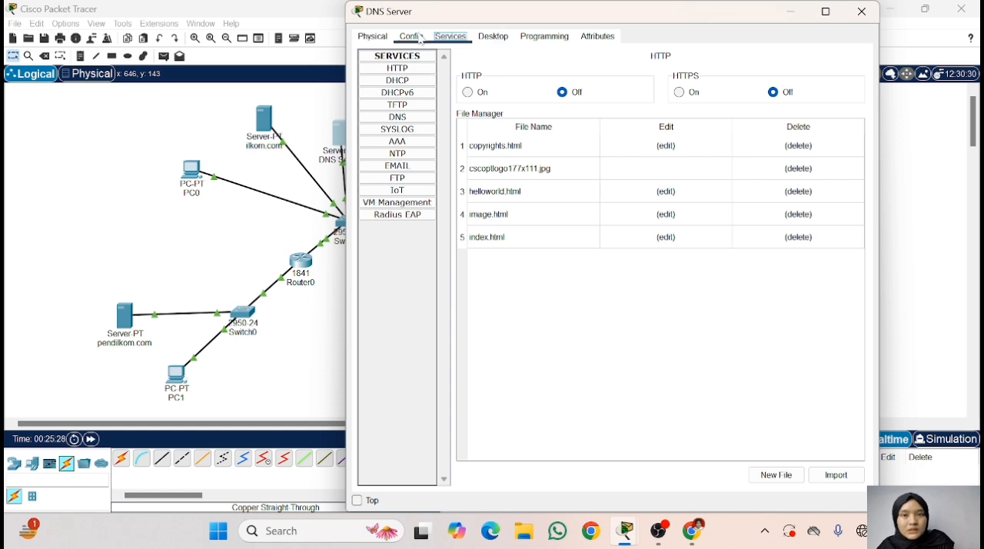
{"action": "left_click", "coordinate": [398, 117]}
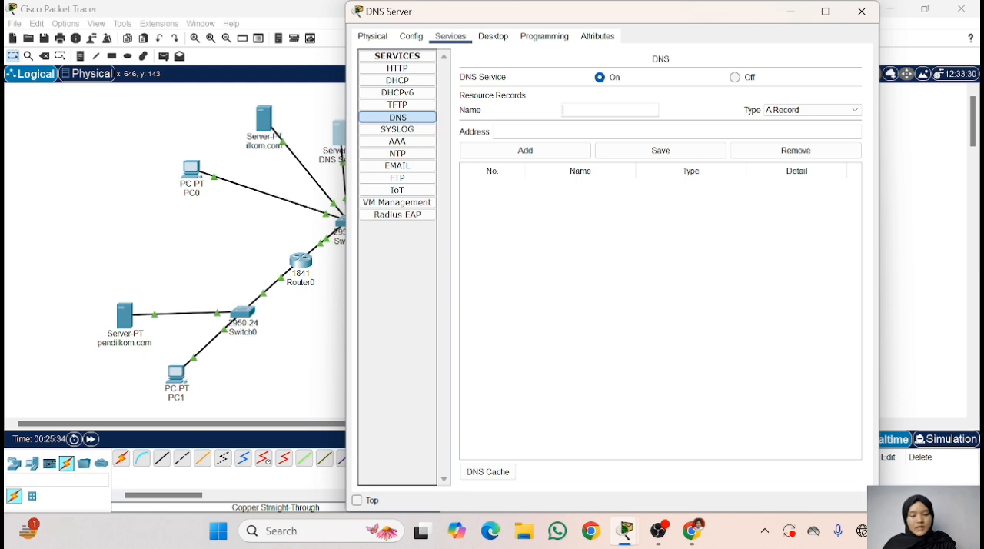
{"action": "type", "text": "ilkom"}
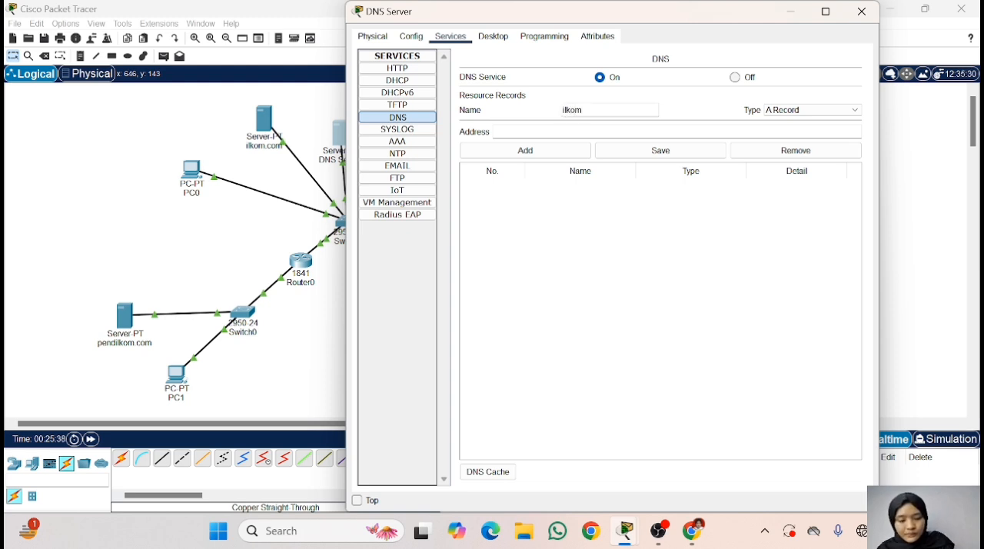
{"action": "type", "text": ".com"}
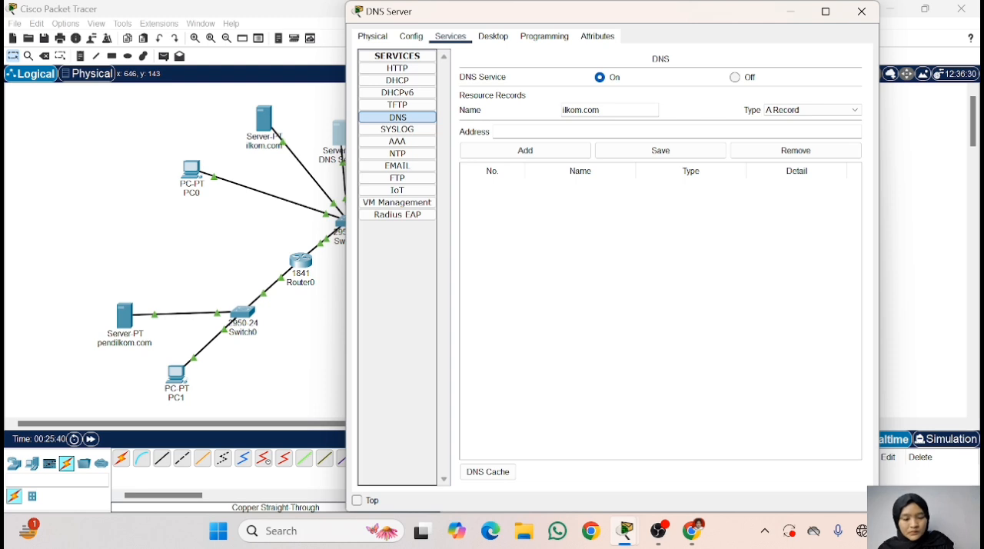
{"action": "left_click", "coordinate": [496, 132]}
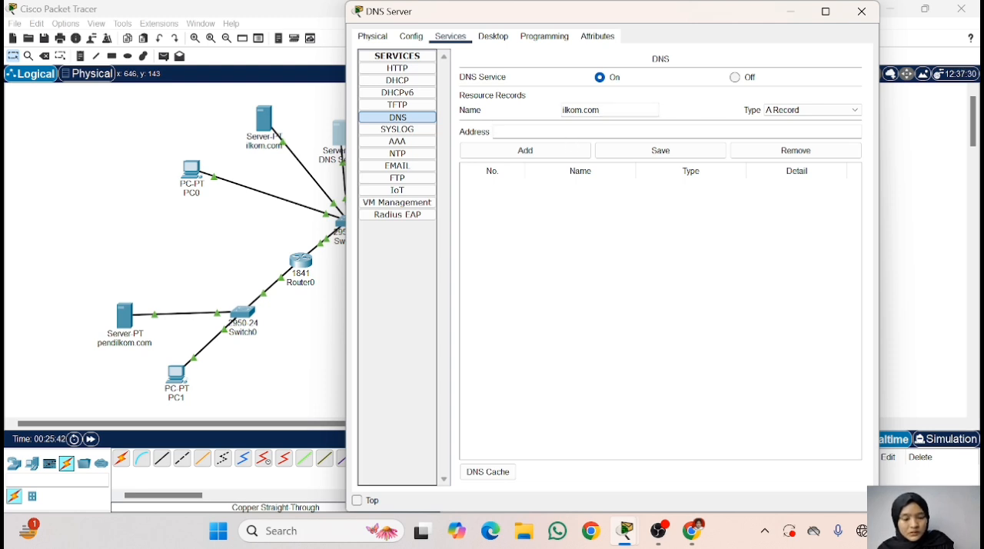
{"action": "type", "text": "192"}
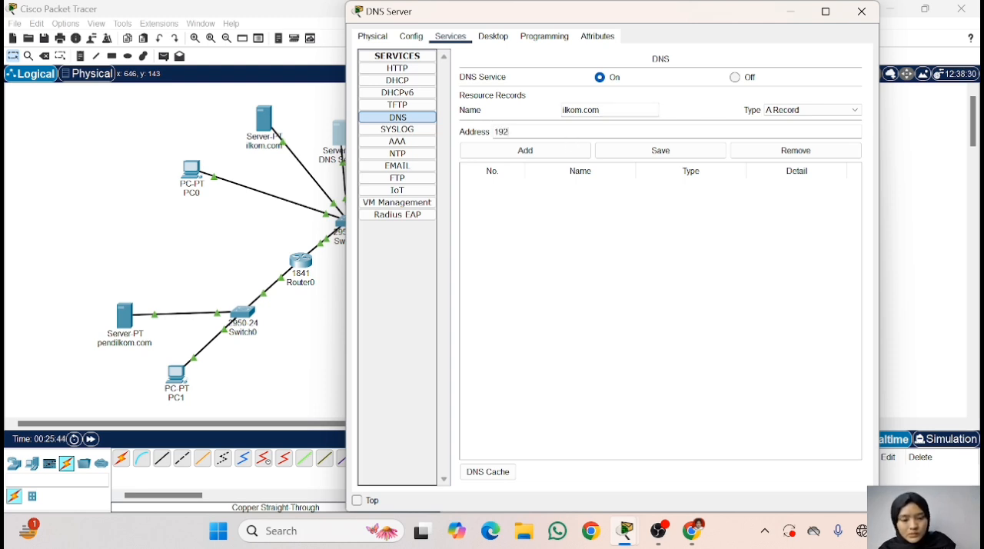
{"action": "type", "text": ".16"}
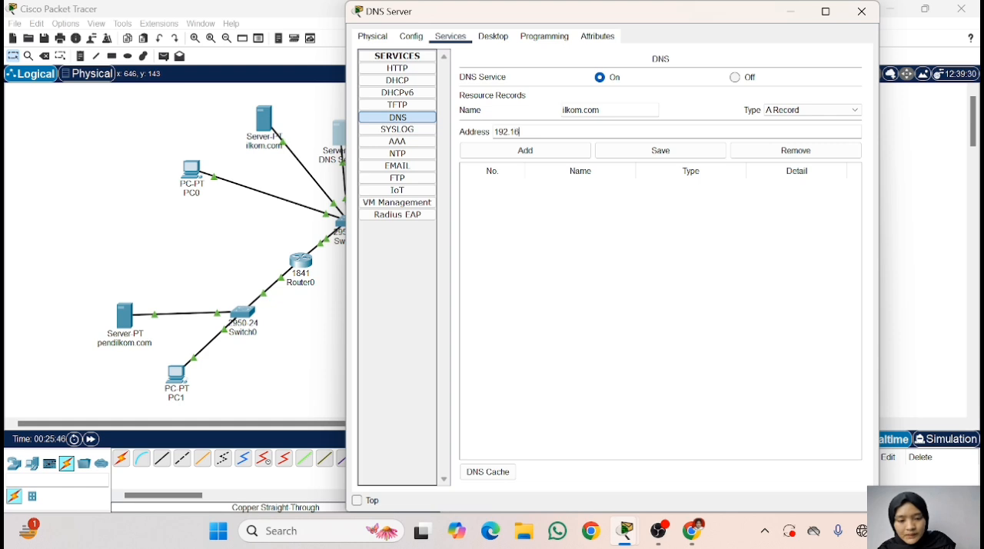
{"action": "type", "text": "8.123.3"}
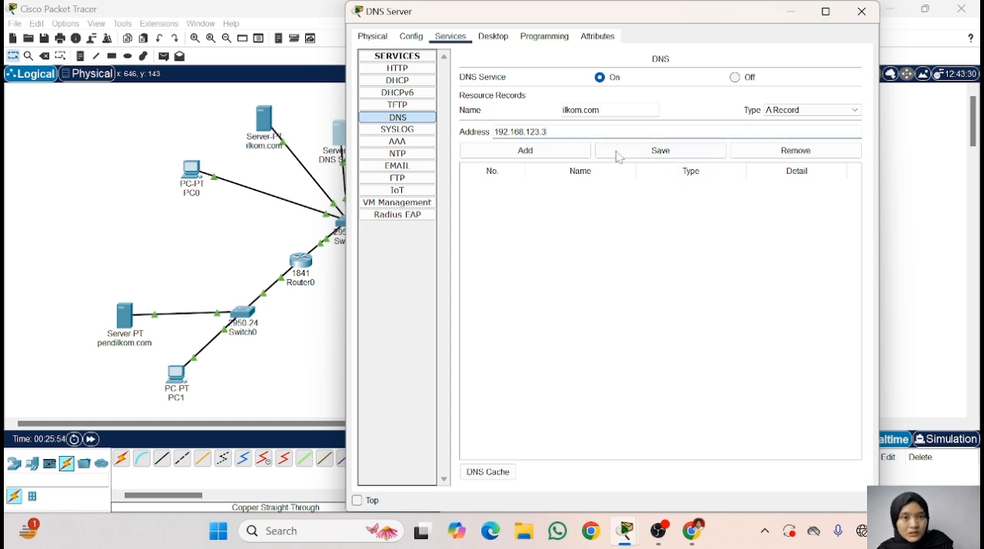
{"action": "left_click", "coordinate": [538, 154]}
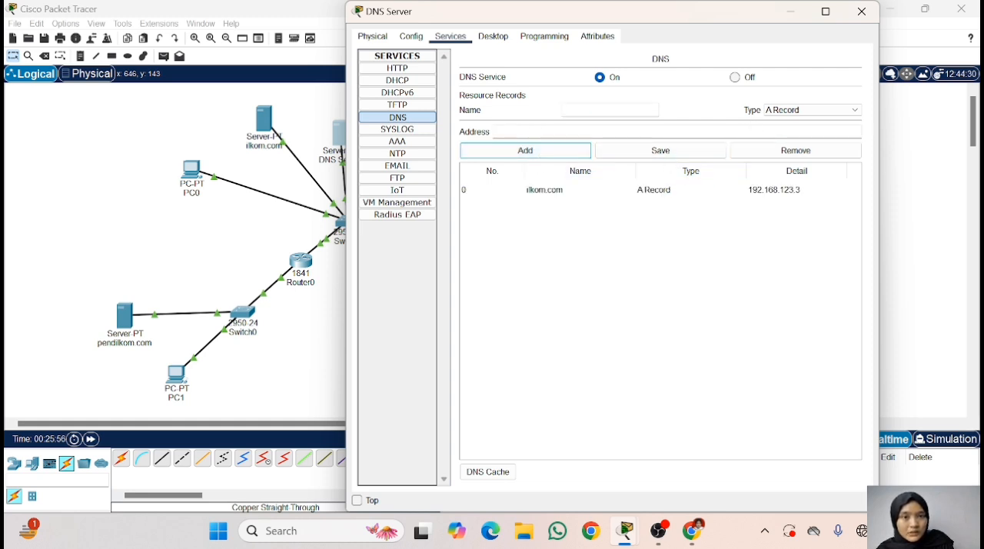
- Enter pendilkom.com as the name of a new A record in the DNS Server's DNS service
{"action": "left_click", "coordinate": [600, 110]}
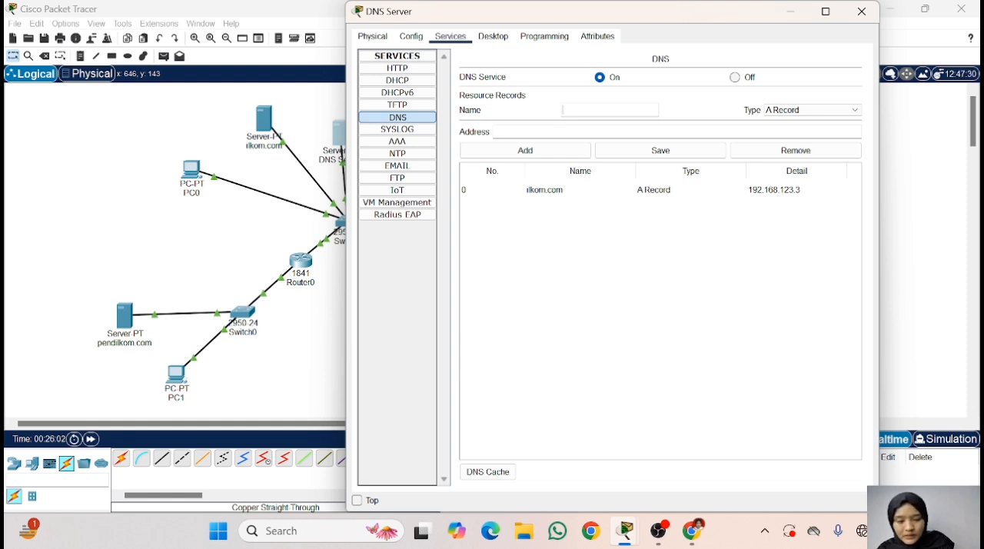
{"action": "type", "text": "pc"}
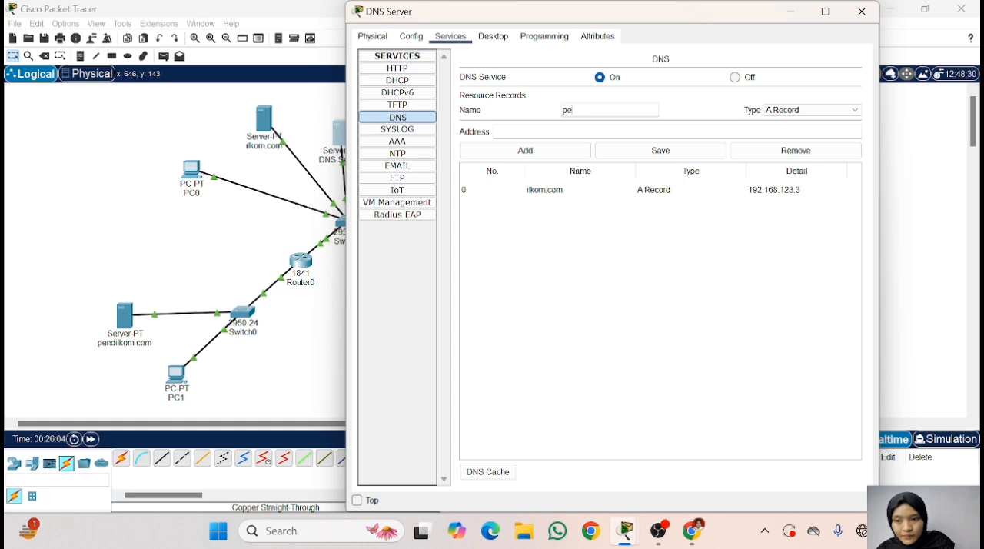
{"action": "type", "text": "ndi"}
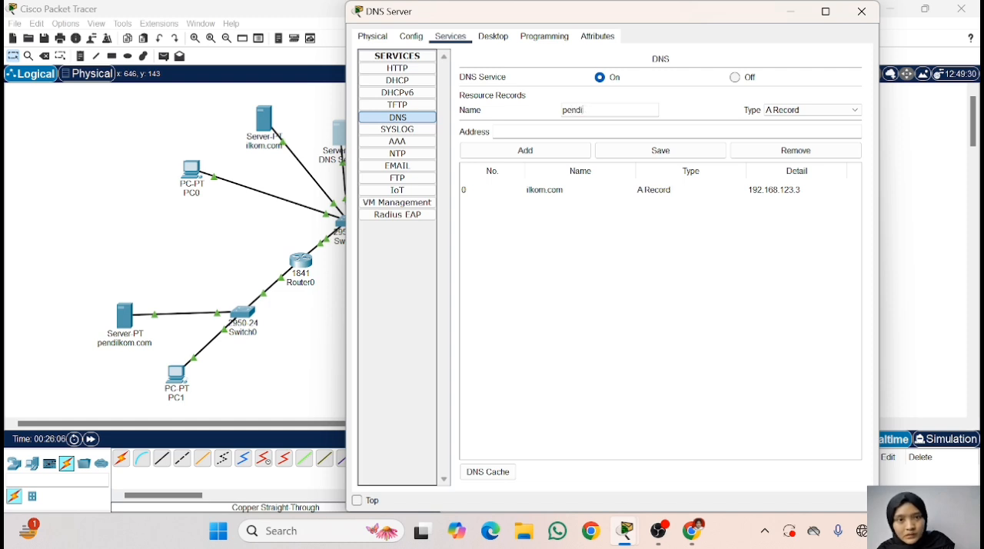
{"action": "key", "text": "BackSpace"}
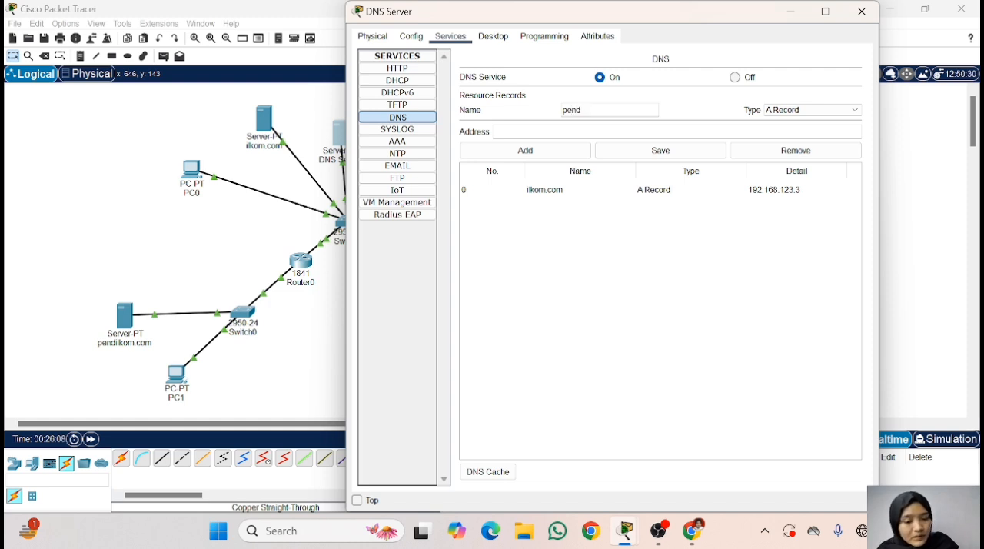
{"action": "type", "text": "ilkom.com"}
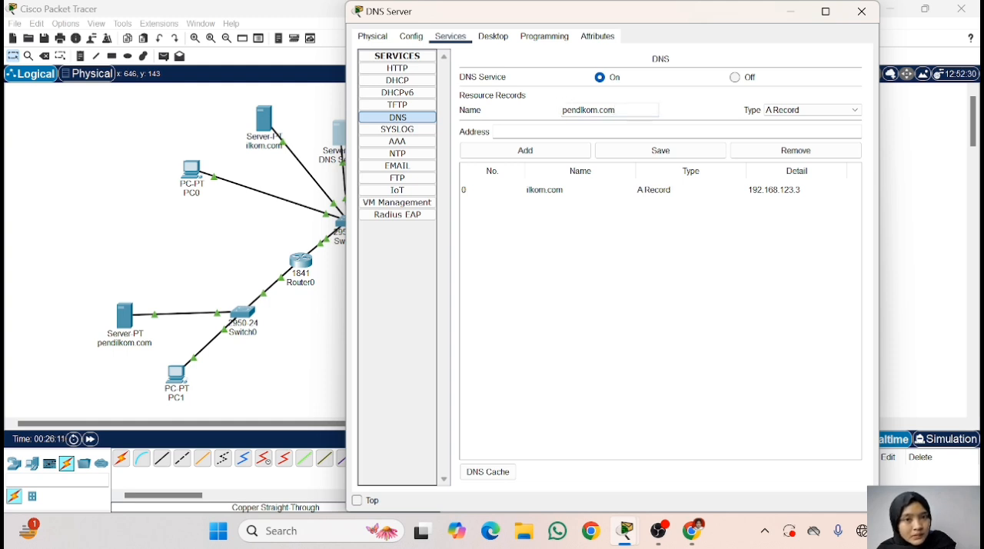
{"action": "key", "text": "BackSpace"}
{"action": "key", "text": "BackSpace"}
{"action": "key", "text": "BackSpace"}
{"action": "key", "text": "BackSpace"}
{"action": "key", "text": "BackSpace"}
{"action": "key", "text": "BackSpace"}
{"action": "key", "text": "BackSpace"}
{"action": "key", "text": "BackSpace"}
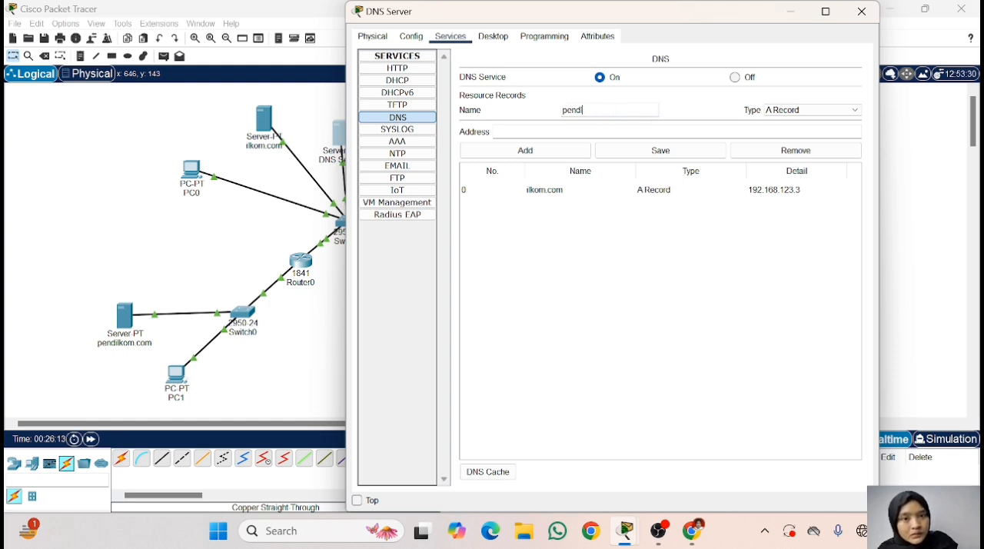
{"action": "type", "text": "ilkom"}
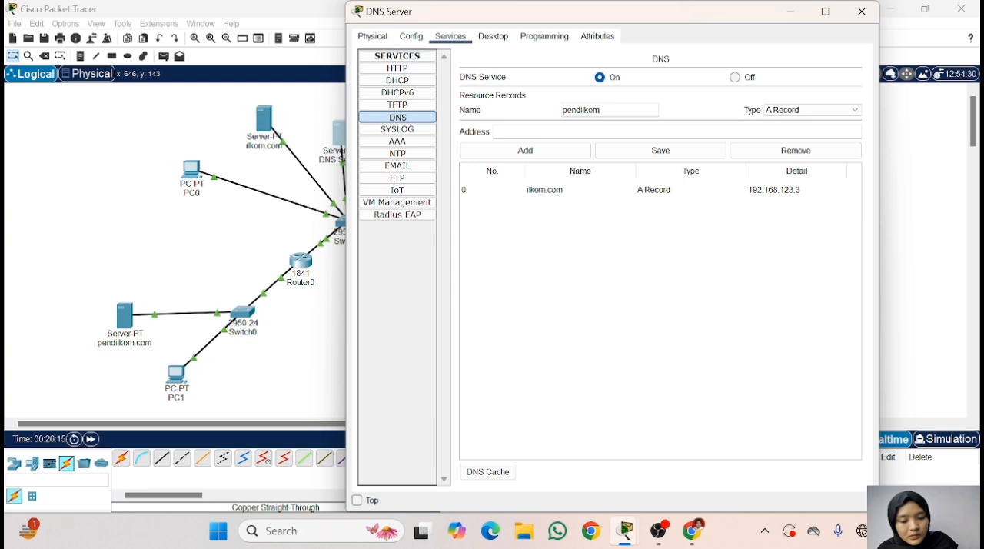
{"action": "type", "text": ".com"}
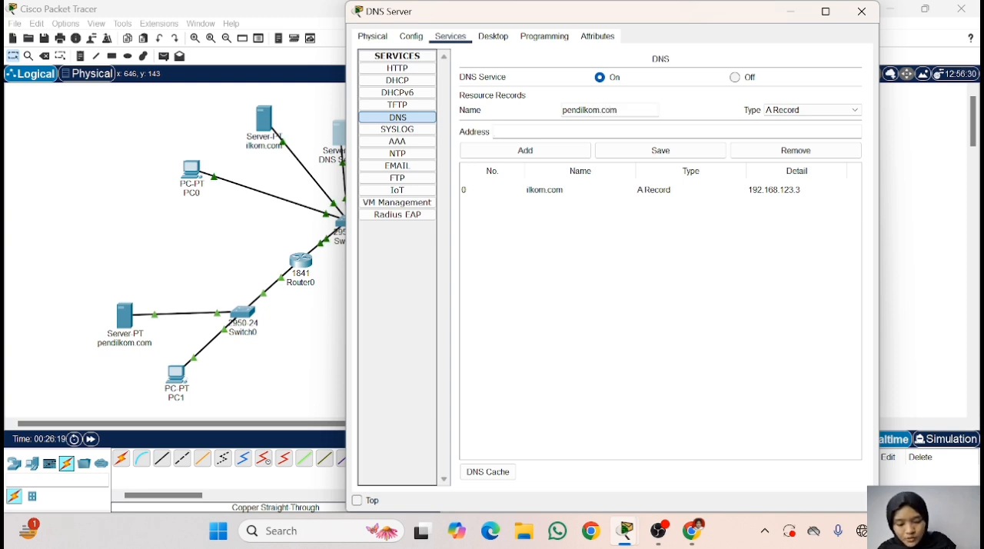
{"action": "type", "text": "191"}
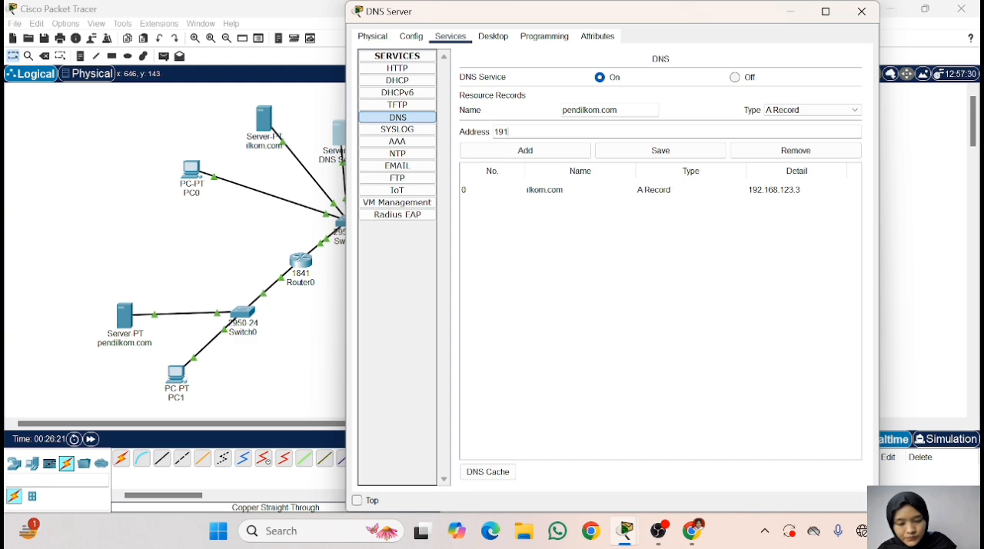
{"action": "type", "text": ".172"}
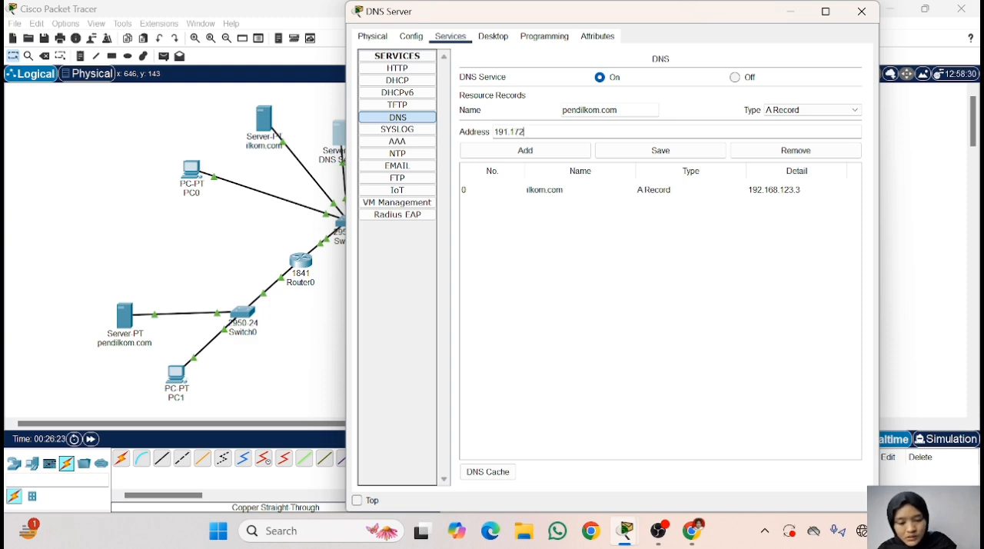
{"action": "type", "text": ".111."}
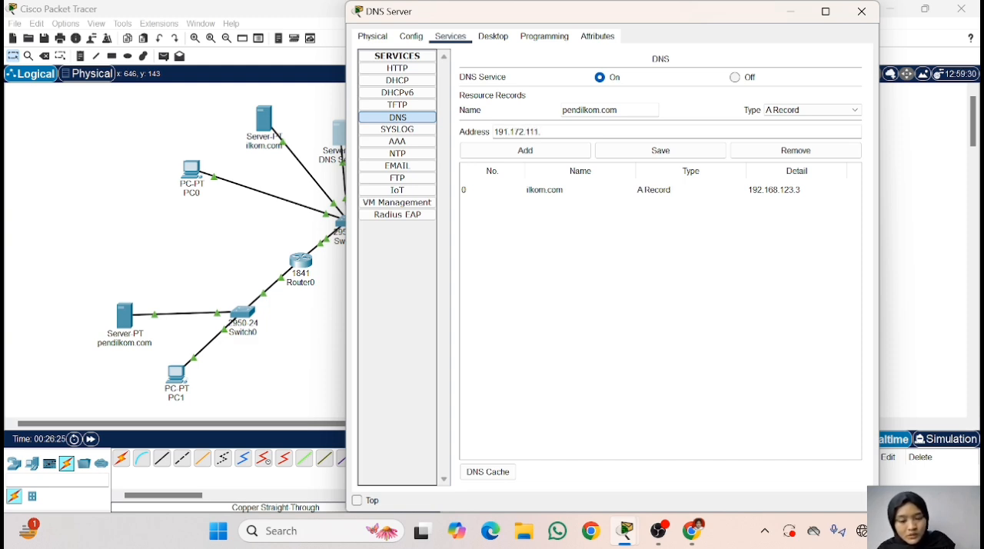
{"action": "type", "text": "2"}
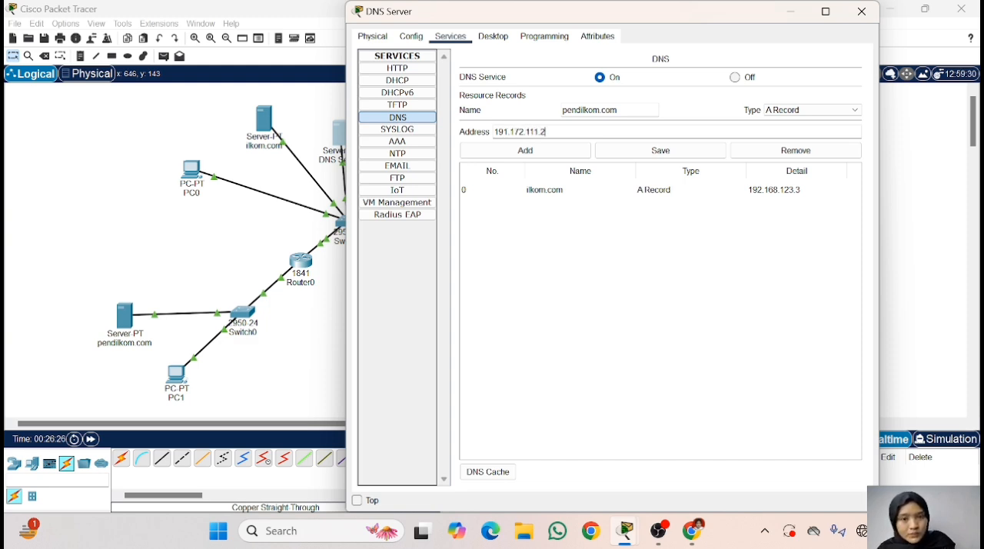
- Set the pendilkom.com record's address to 191.172.111.2, add it to the DNS records and close the DNS Server window
{"action": "left_click", "coordinate": [529, 152]}
{"action": "left_click", "coordinate": [578, 197]}
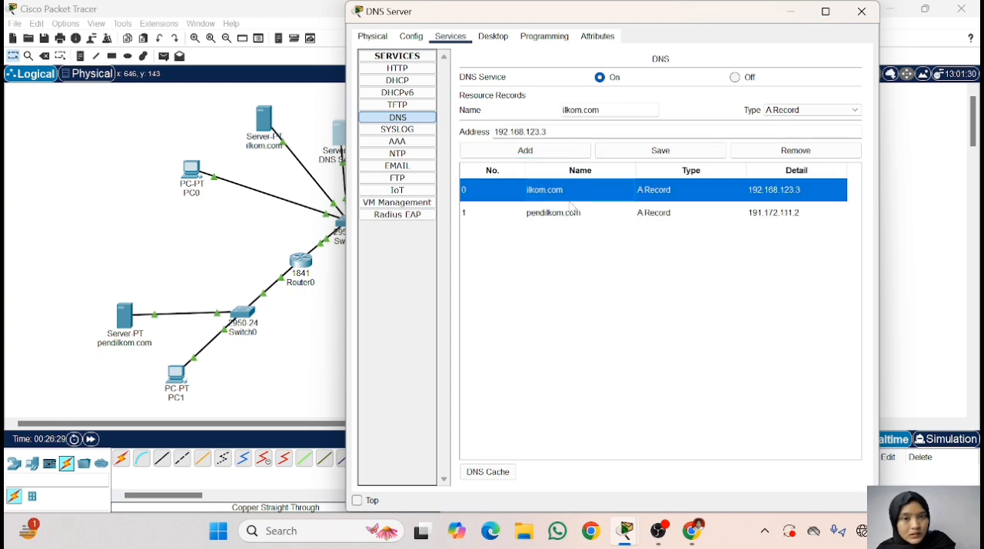
{"action": "left_click", "coordinate": [570, 210]}
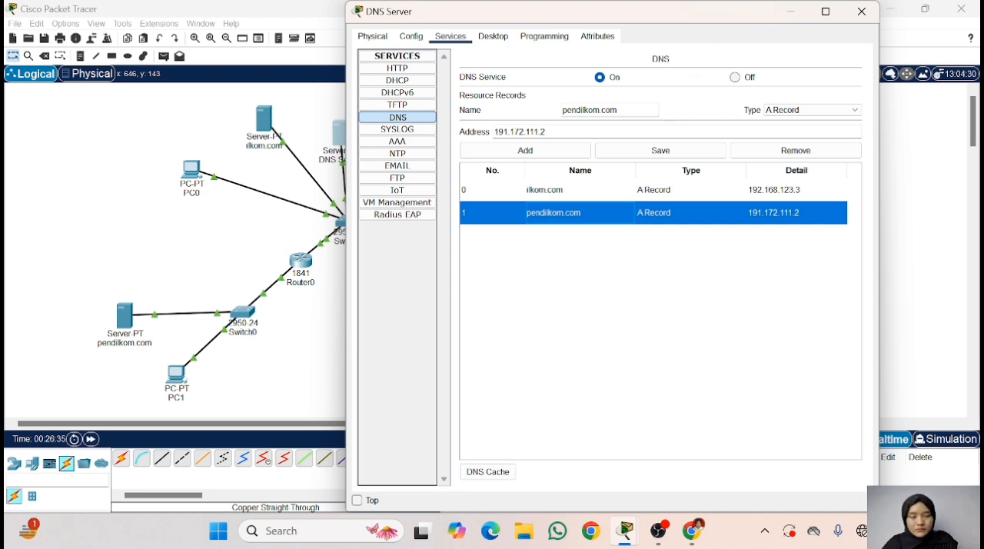
{"action": "left_click", "coordinate": [855, 23]}
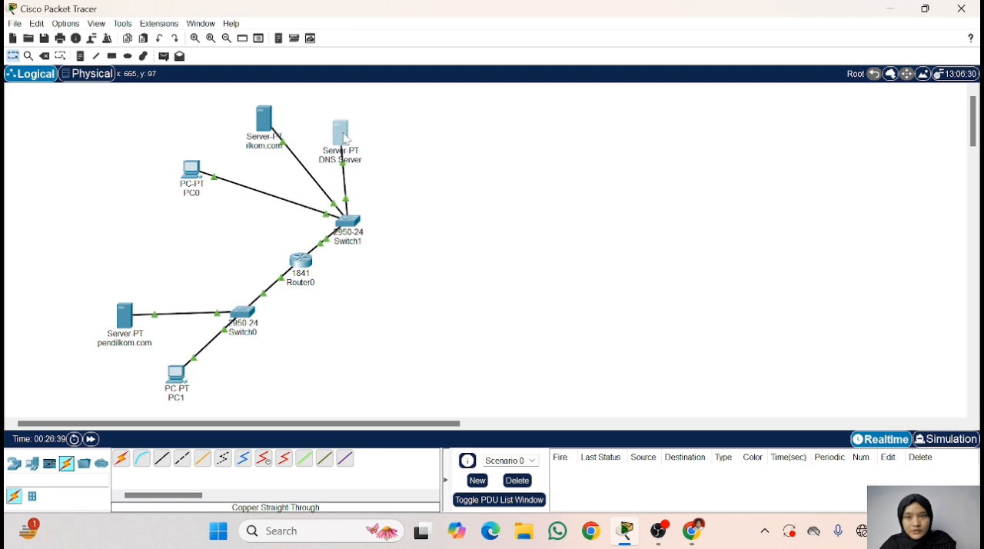
- Reopen the DNS Server, check its HTTP and DNS service settings, and close its window
{"action": "left_click", "coordinate": [351, 122]}
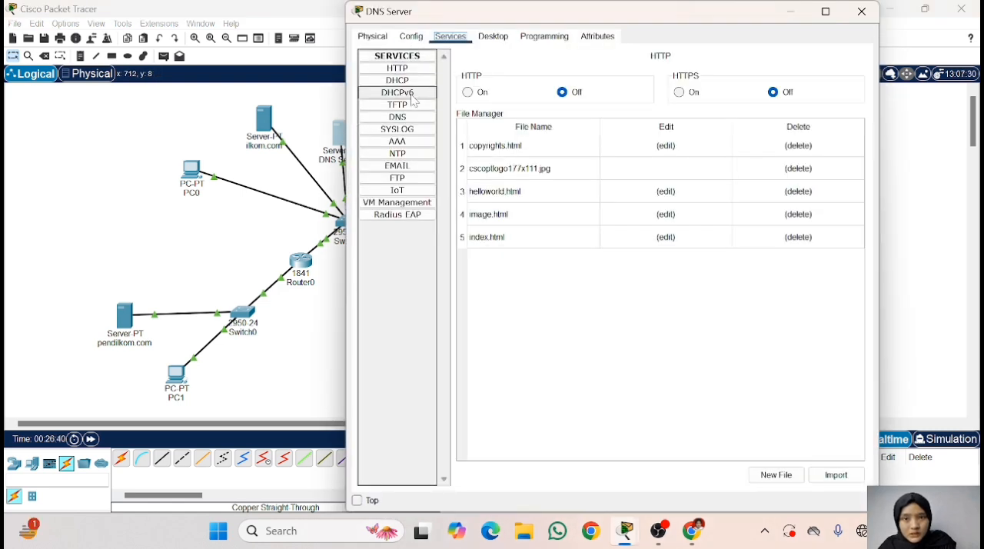
{"action": "left_click", "coordinate": [397, 69]}
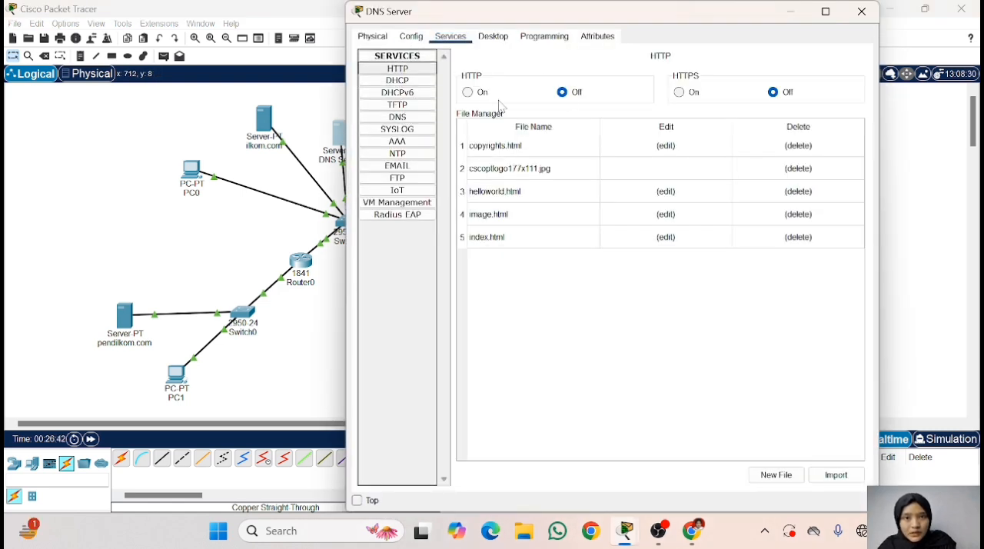
{"action": "left_click", "coordinate": [416, 122]}
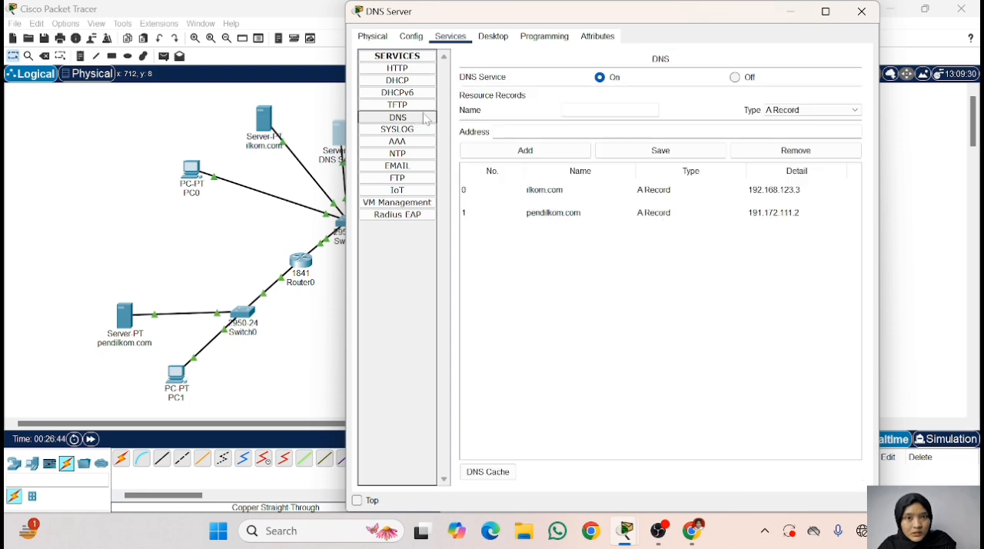
{"action": "left_click", "coordinate": [861, 12]}
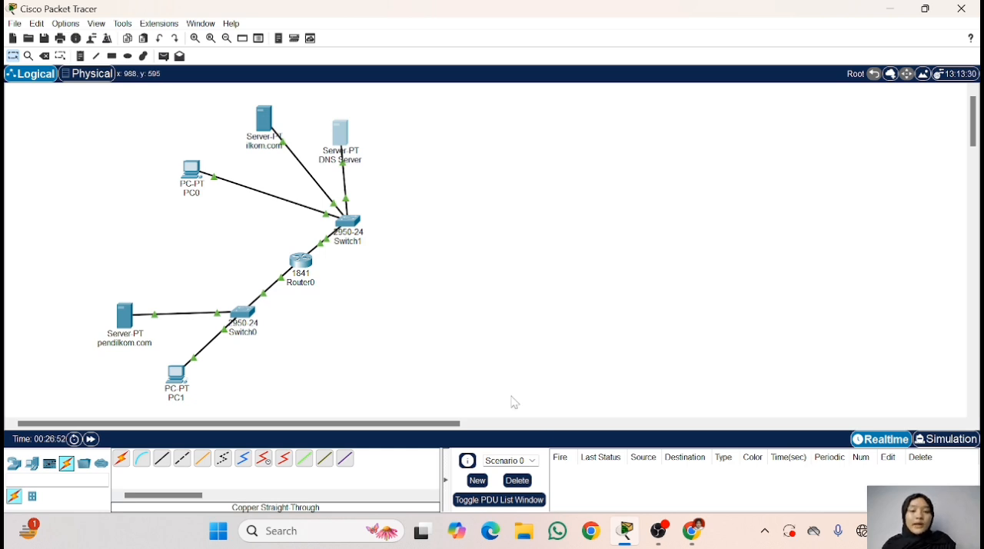
- Switch to Chrome to read the assignment's ping and web access instructions, then return to Cisco Packet Tracer
{"action": "left_click", "coordinate": [693, 530]}
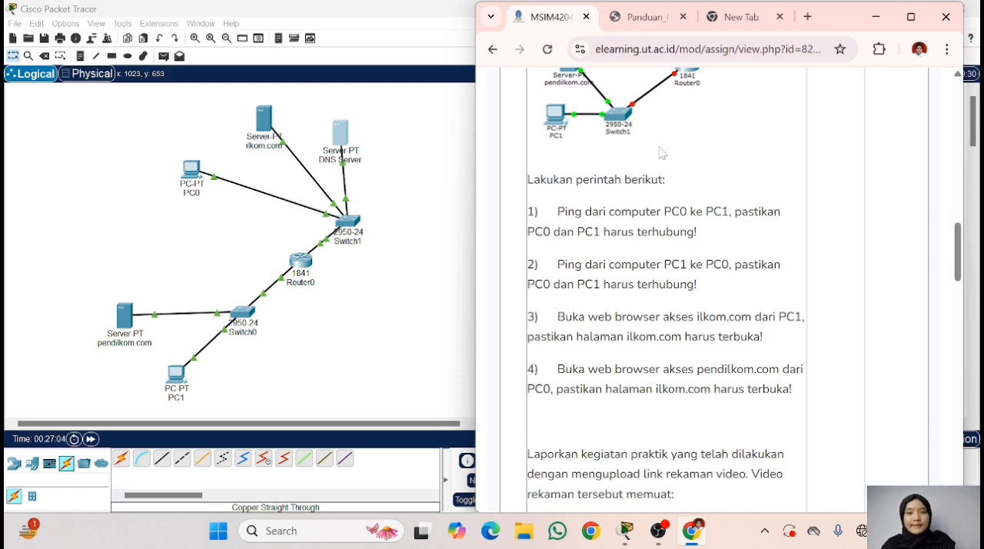
{"action": "left_click", "coordinate": [875, 23]}
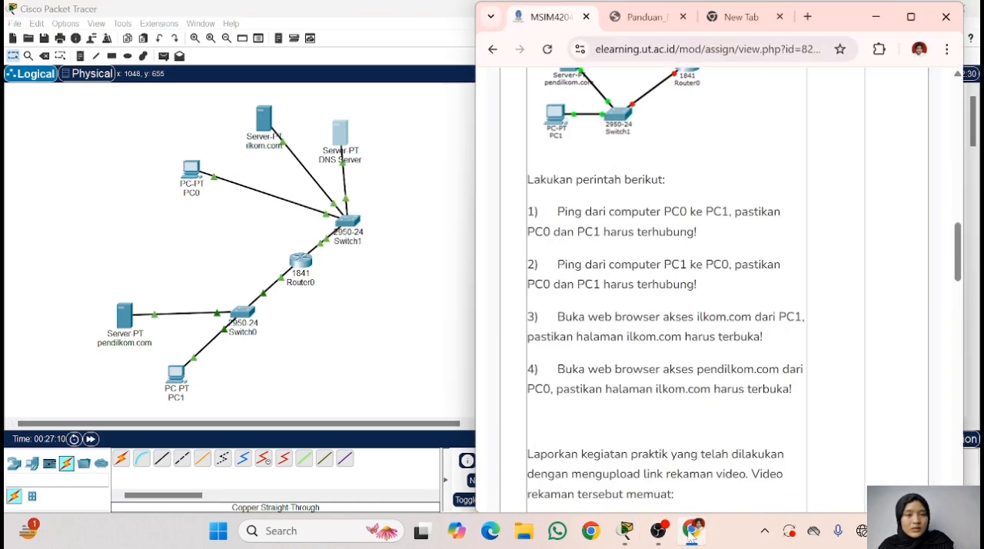
{"action": "left_click", "coordinate": [692, 533]}
{"action": "left_click", "coordinate": [692, 532]}
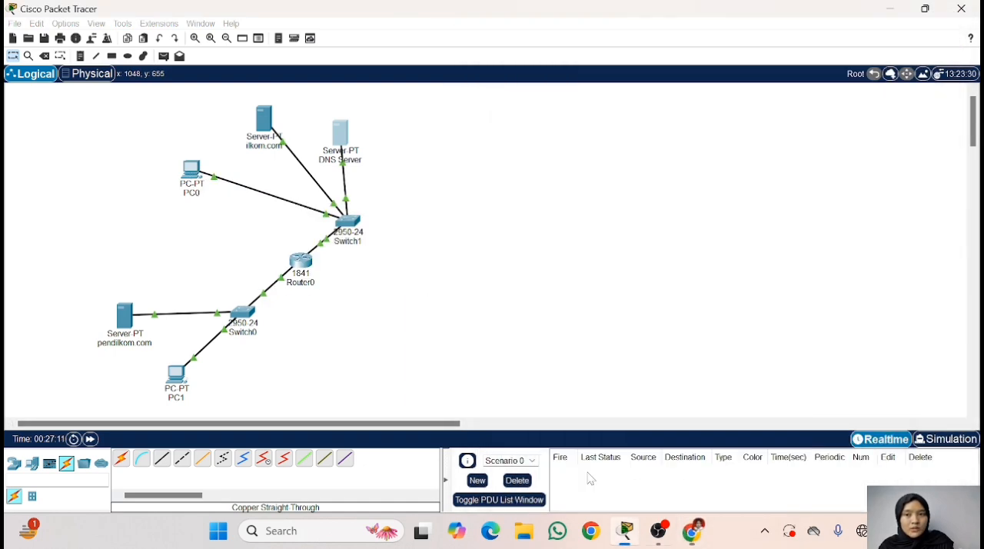
- Ping PC1 at 191.172.111.3 from PC0's Command Prompt
{"action": "left_click", "coordinate": [190, 172]}
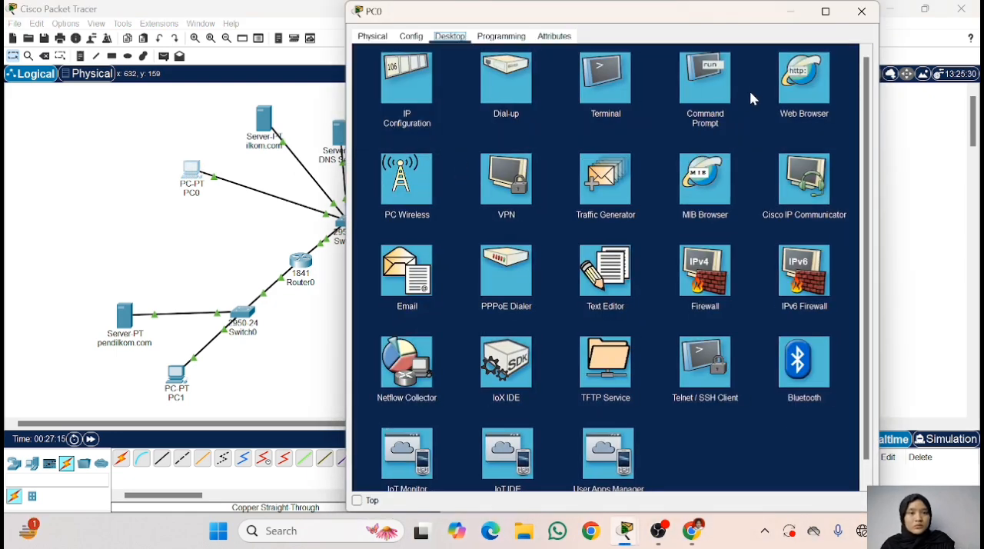
{"action": "left_click", "coordinate": [703, 77]}
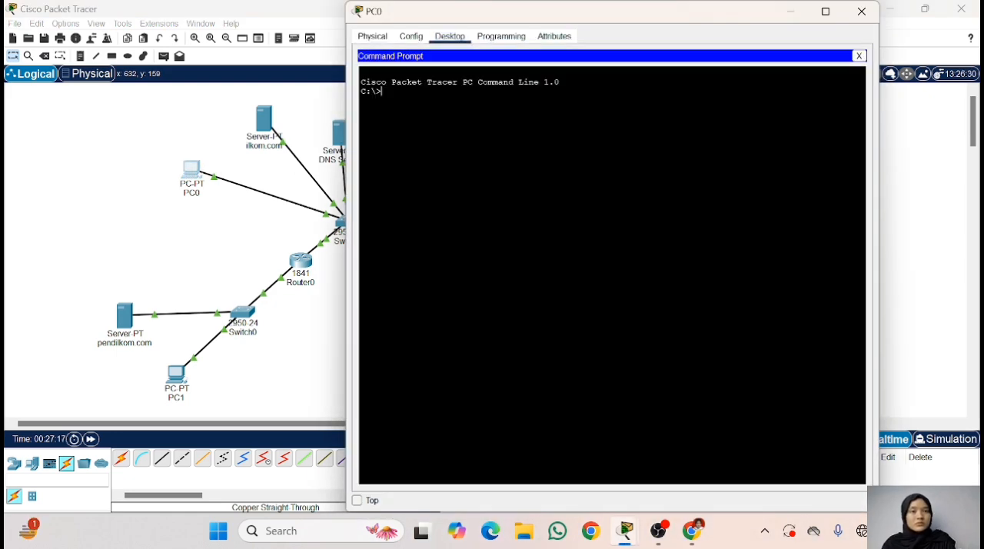
{"action": "type", "text": "pi"}
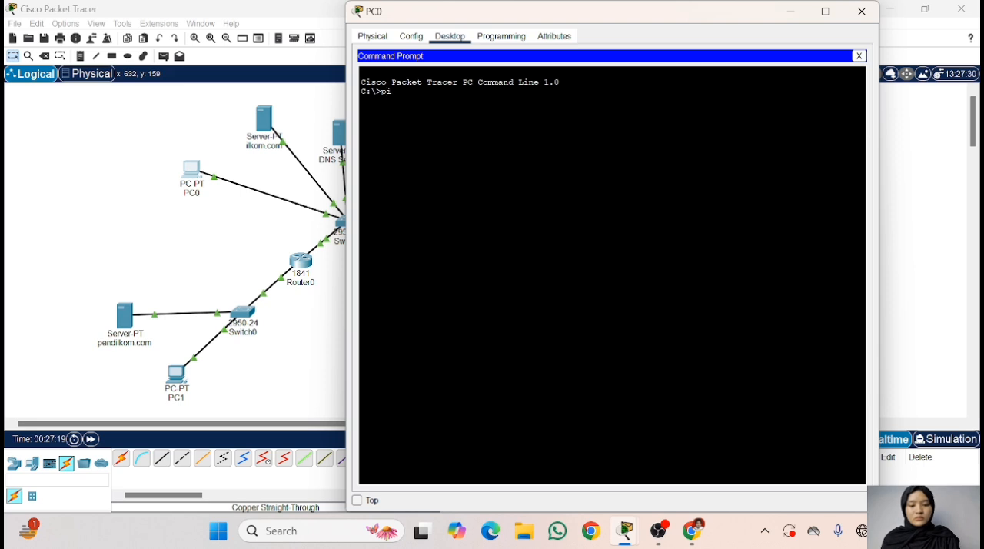
{"action": "type", "text": "ng"}
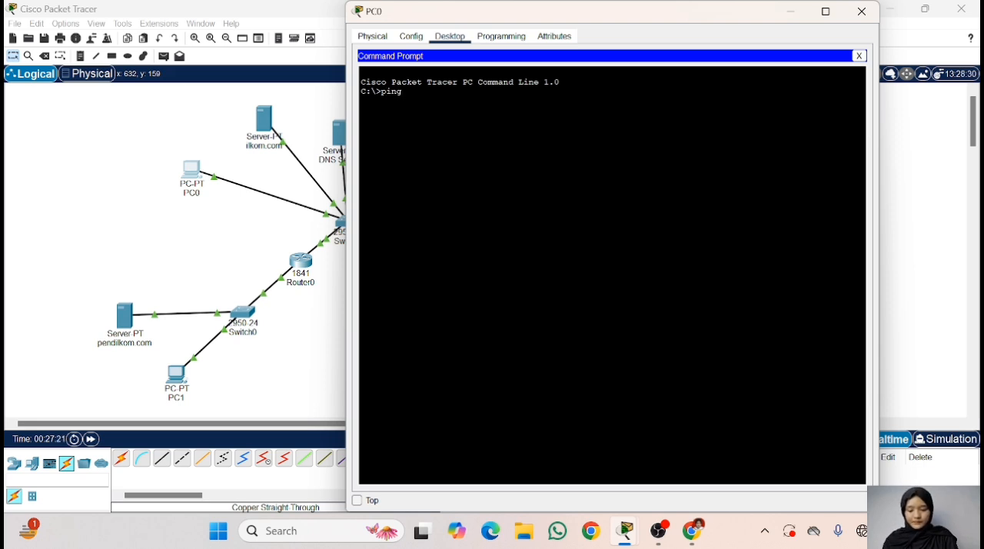
{"action": "type", "text": " 191.1"}
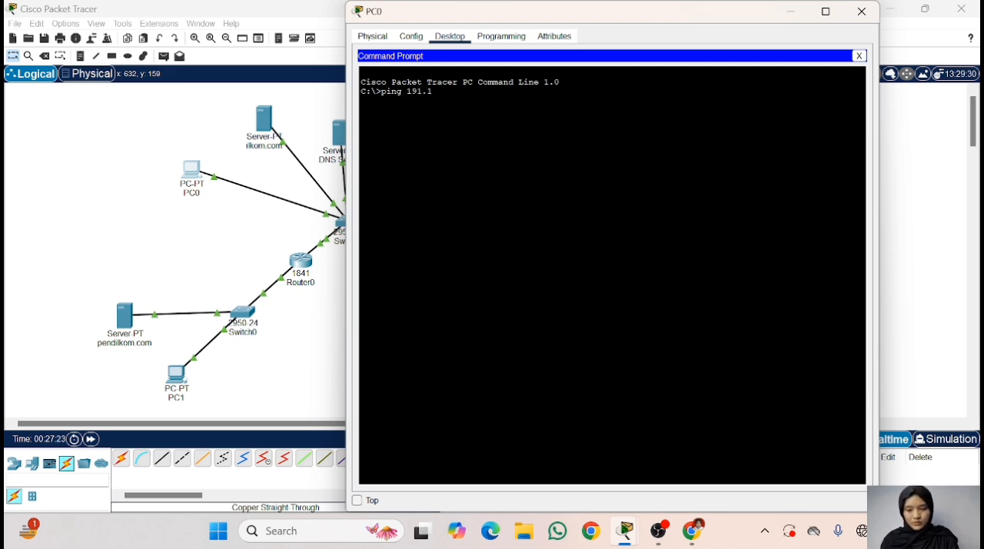
{"action": "type", "text": "72"}
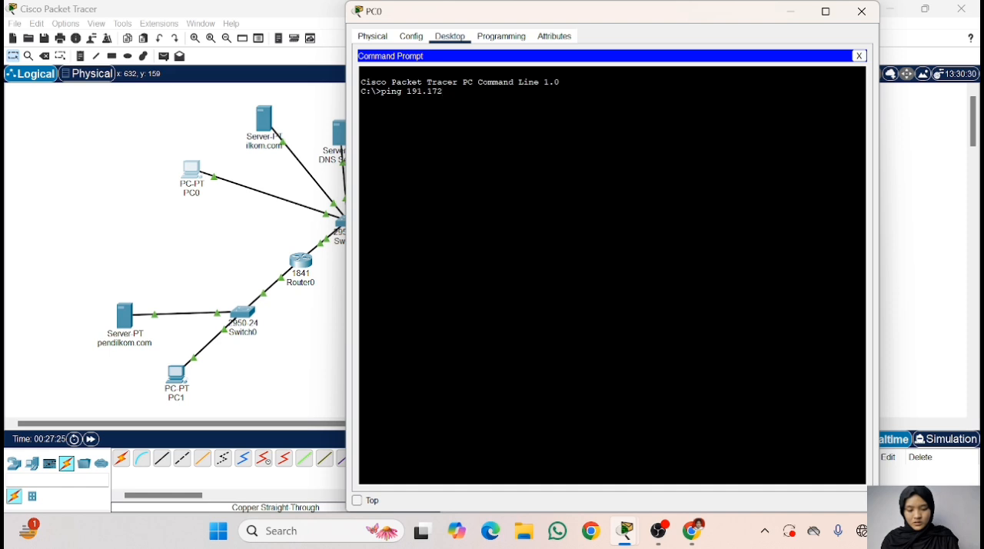
{"action": "type", "text": ".111."}
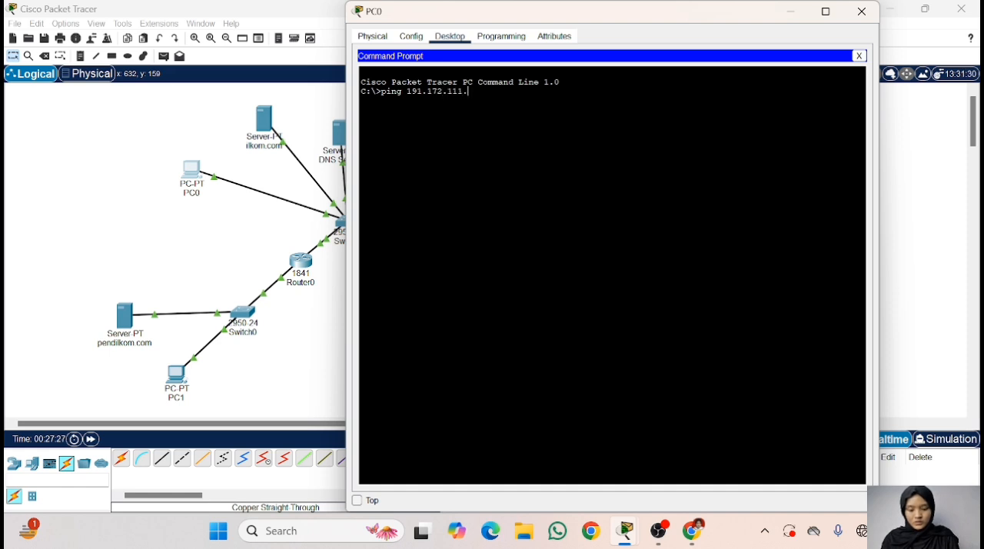
{"action": "type", "text": "3"}
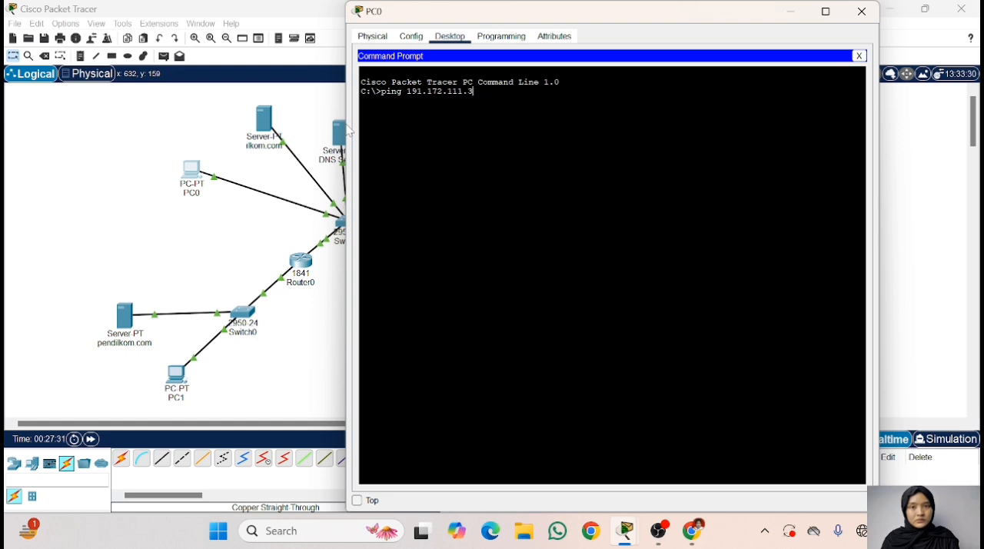
{"action": "key", "text": "Return"}
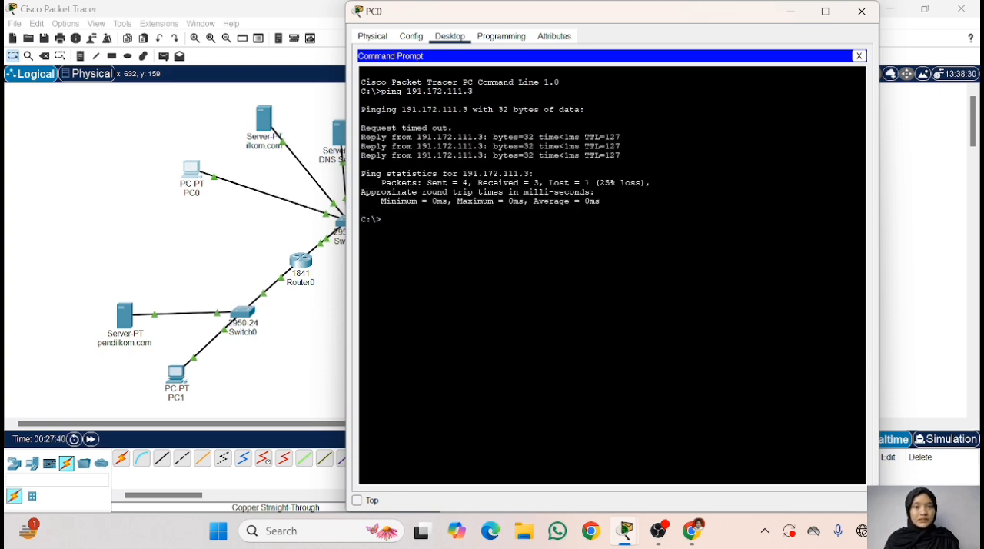
- Ping PC1 at 191.172.111.3 again from PC0, highlight the packet loss figure, and close PC0's Command Prompt and window
{"action": "left_click_drag", "start_coordinate": [545, 183], "coordinate": [597, 193]}
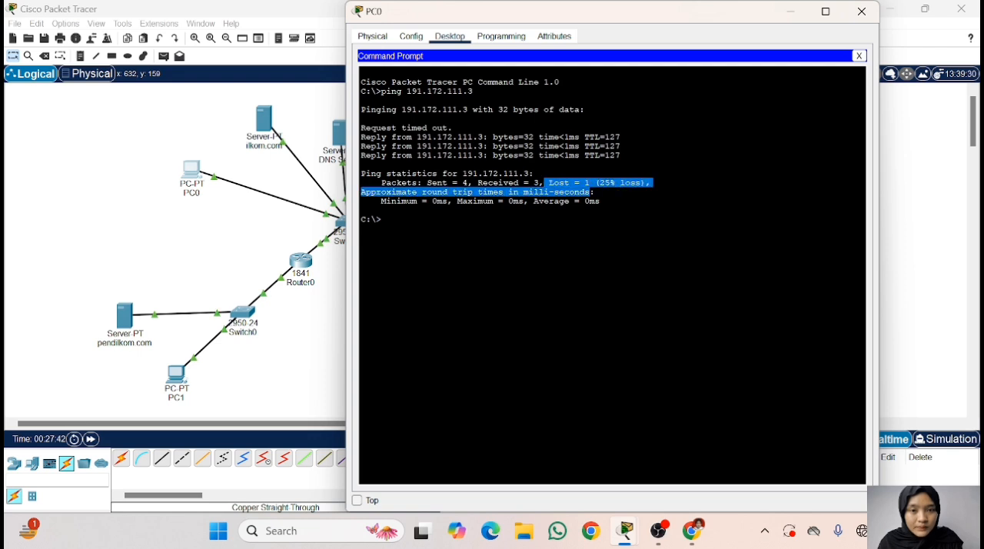
{"action": "left_click", "coordinate": [597, 193]}
{"action": "type", "text": "ping"}
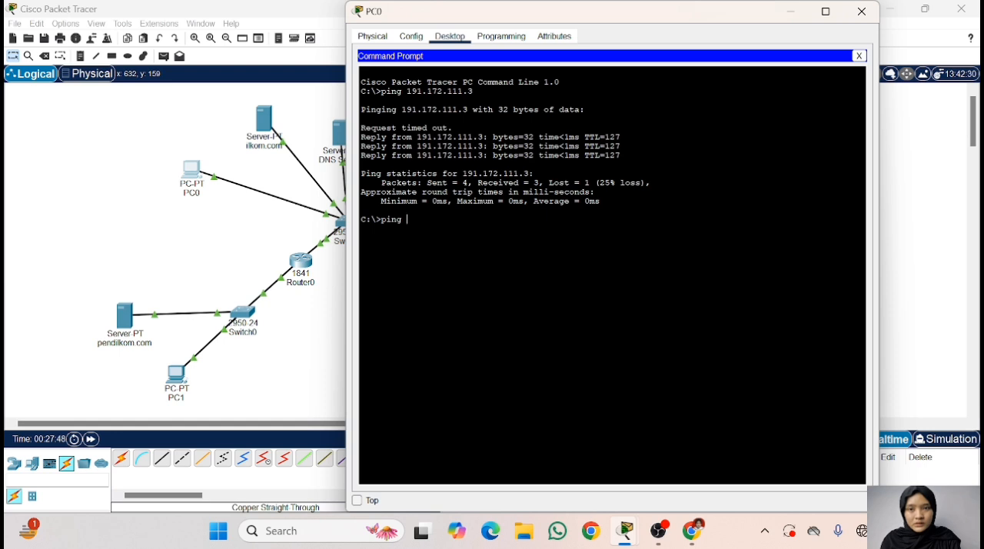
{"action": "type", "text": " 191.172"}
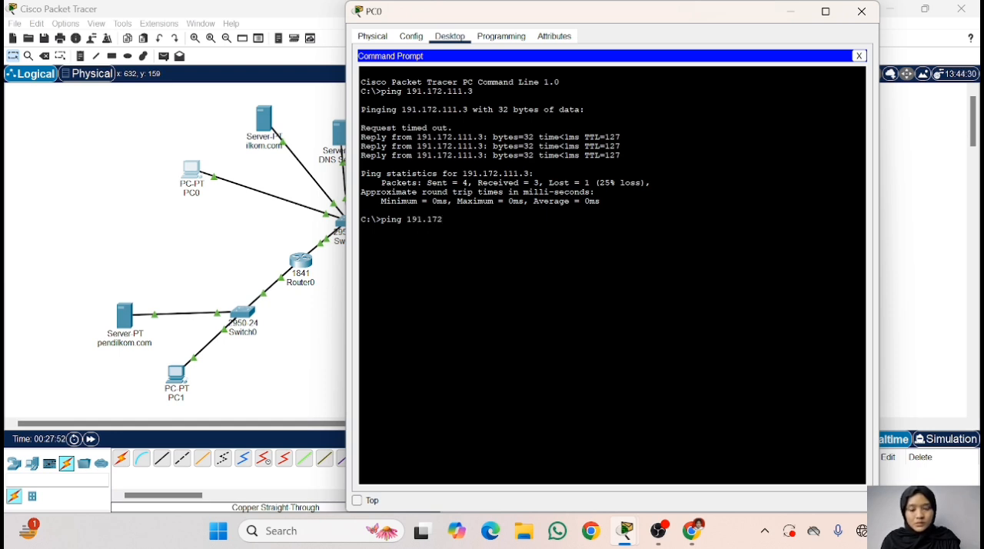
{"action": "type", "text": ".111."}
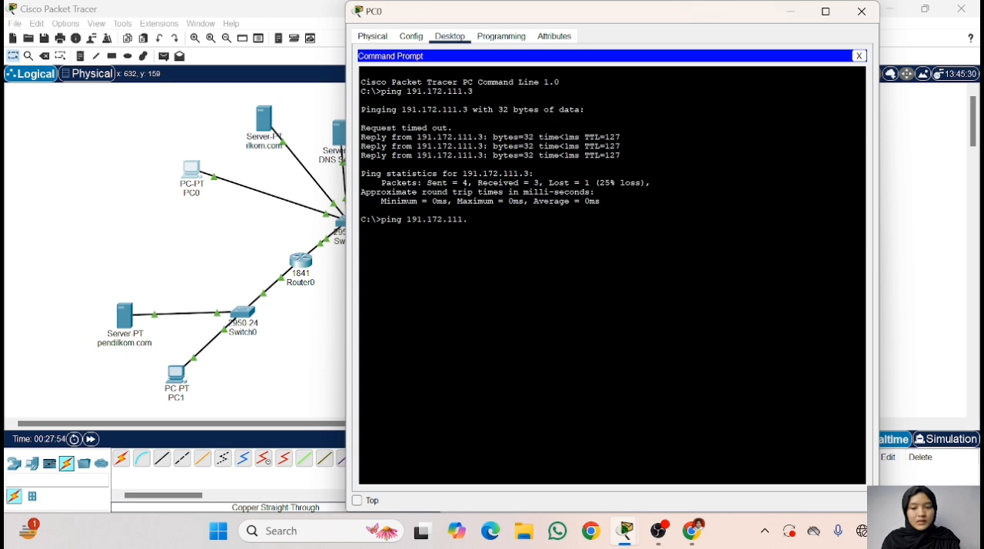
{"action": "type", "text": "3"}
{"action": "key", "text": "Return"}
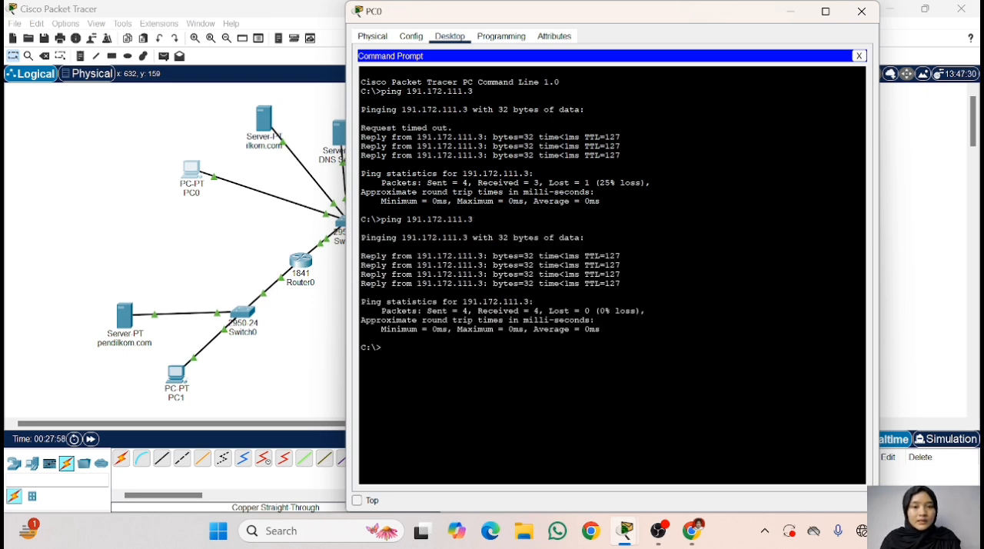
{"action": "left_click_drag", "start_coordinate": [594, 310], "coordinate": [621, 311]}
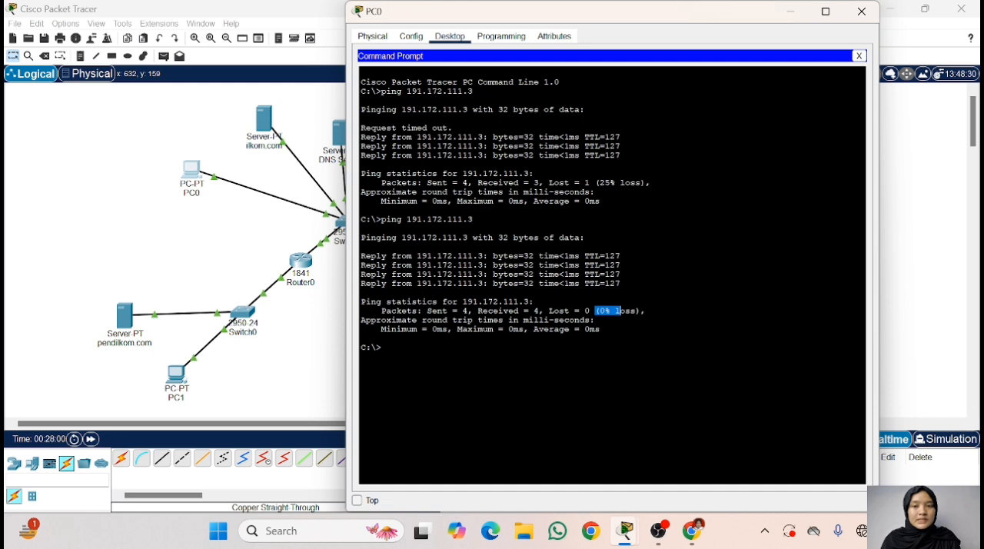
{"action": "left_click", "coordinate": [382, 347]}
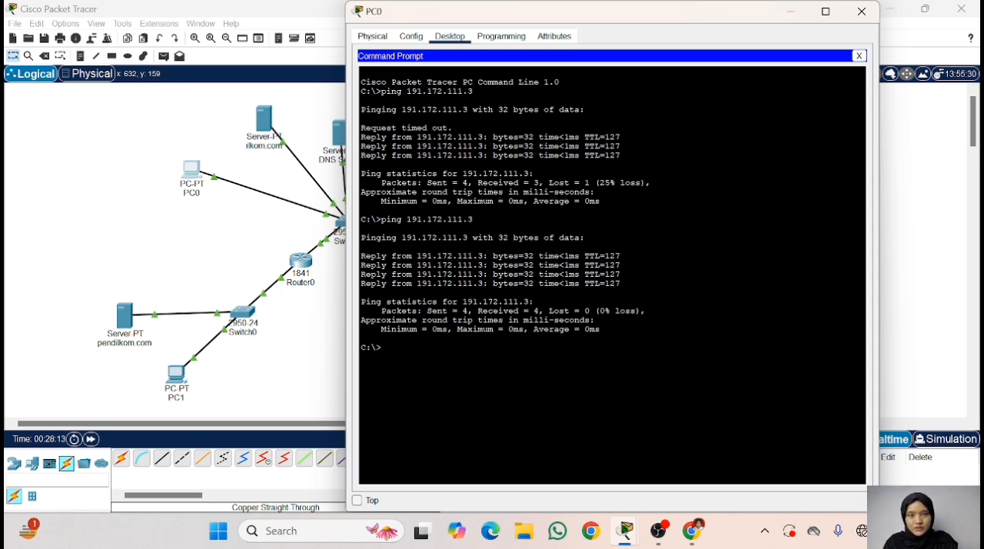
{"action": "left_click", "coordinate": [859, 56]}
{"action": "left_click", "coordinate": [862, 11]}
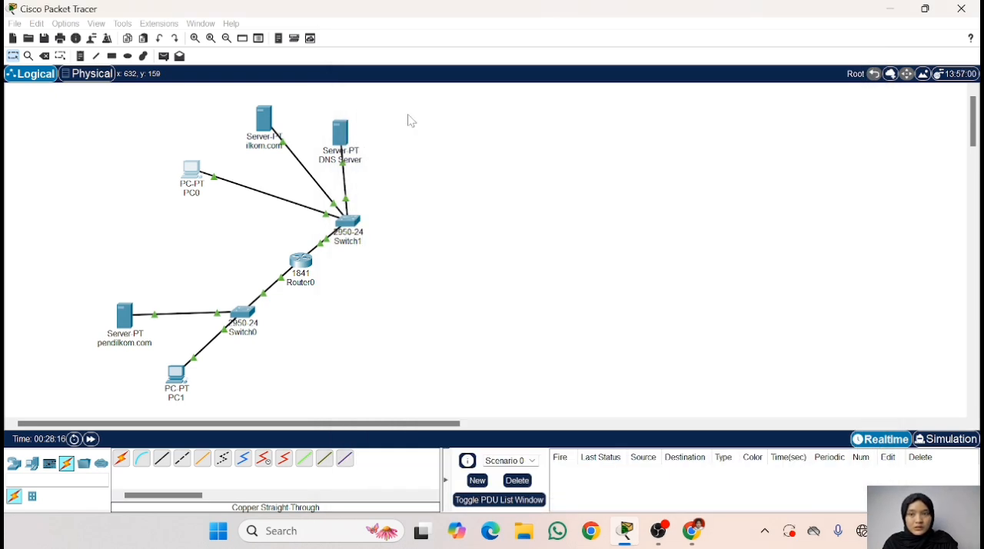
- Open PC1's Command Prompt, check the ping instructions in Chrome, and return to Cisco Packet Tracer
{"action": "left_click", "coordinate": [176, 375]}
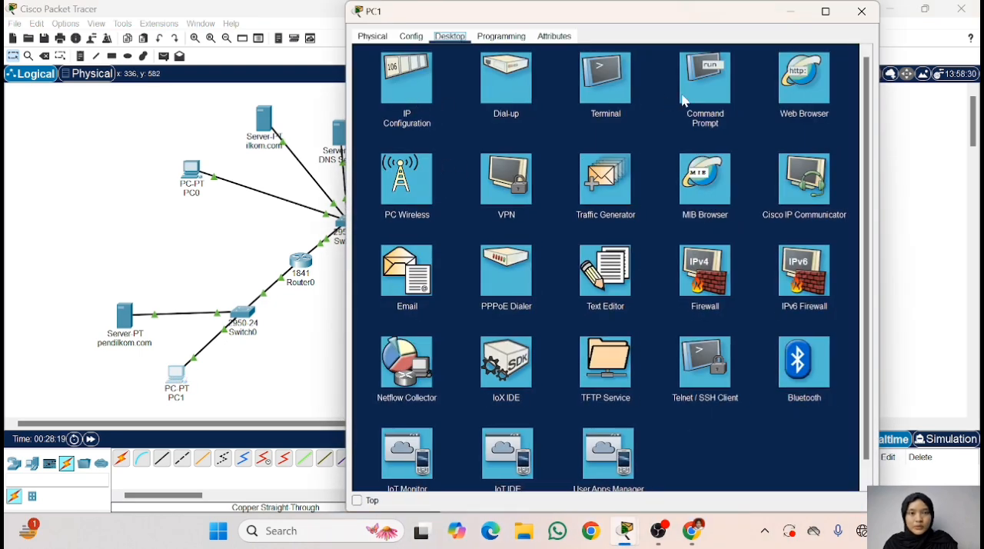
{"action": "left_click", "coordinate": [714, 76]}
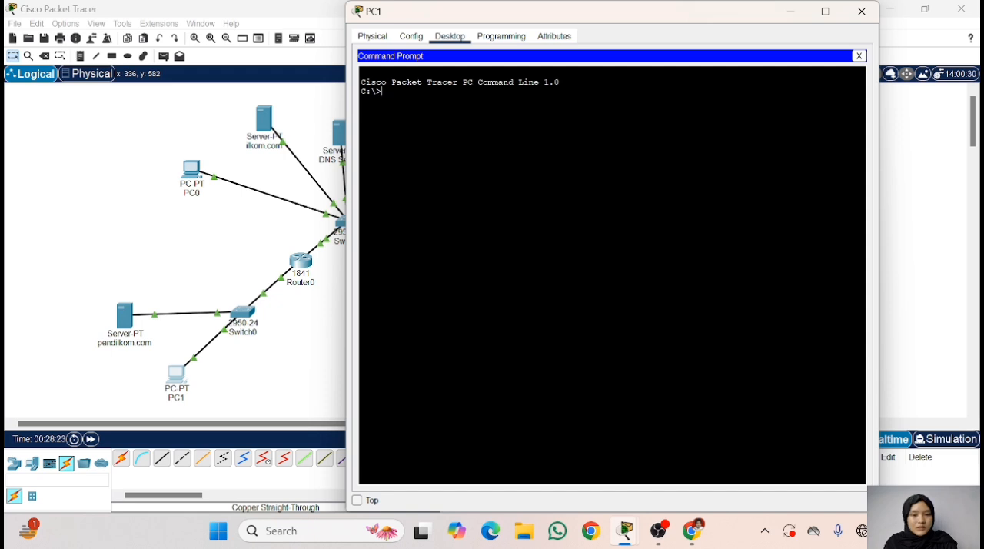
{"action": "left_click", "coordinate": [692, 531]}
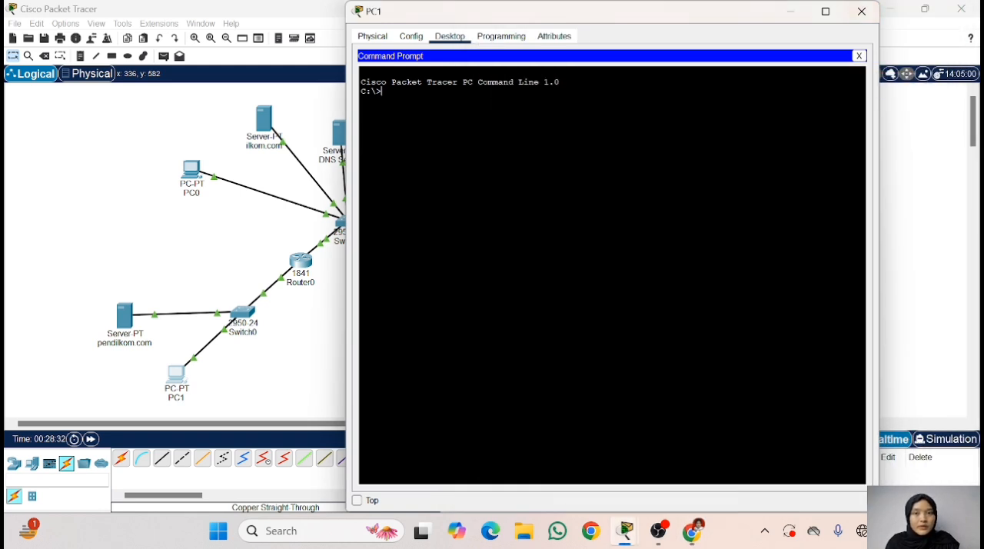
{"action": "left_click", "coordinate": [876, 16]}
- Ping PC0 at 192.168.123.4 from PC1's Command Prompt
{"action": "type", "text": "ping"}
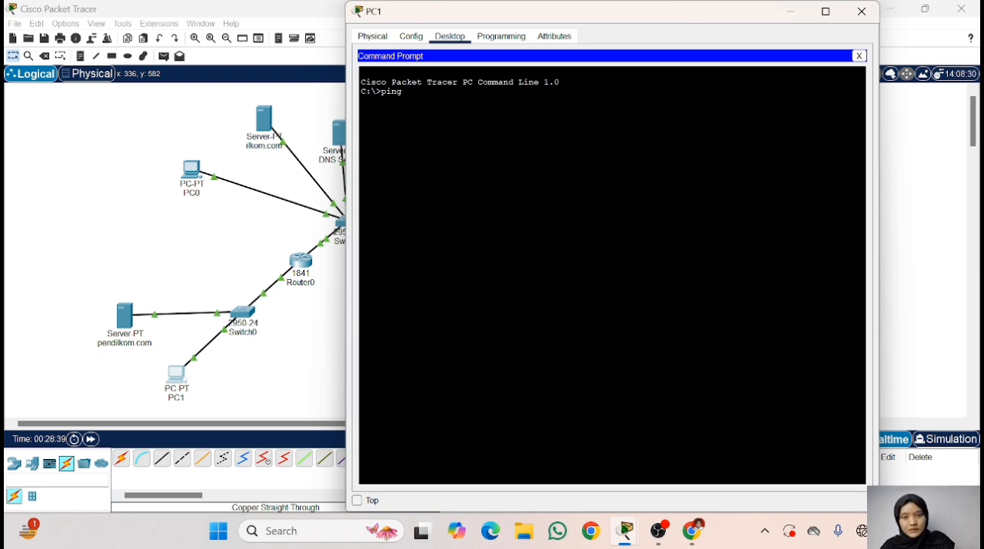
{"action": "type", "text": " 1"}
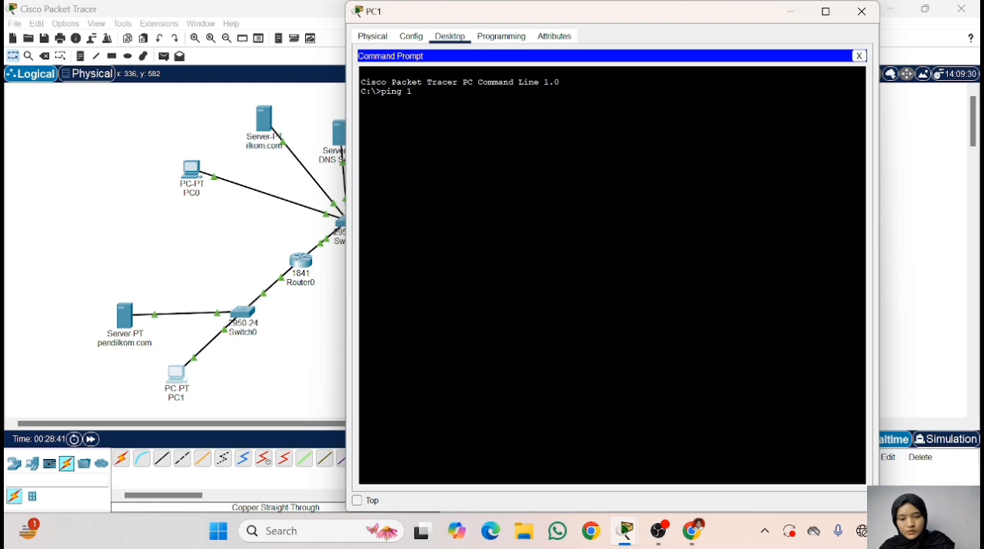
{"action": "type", "text": "68."}
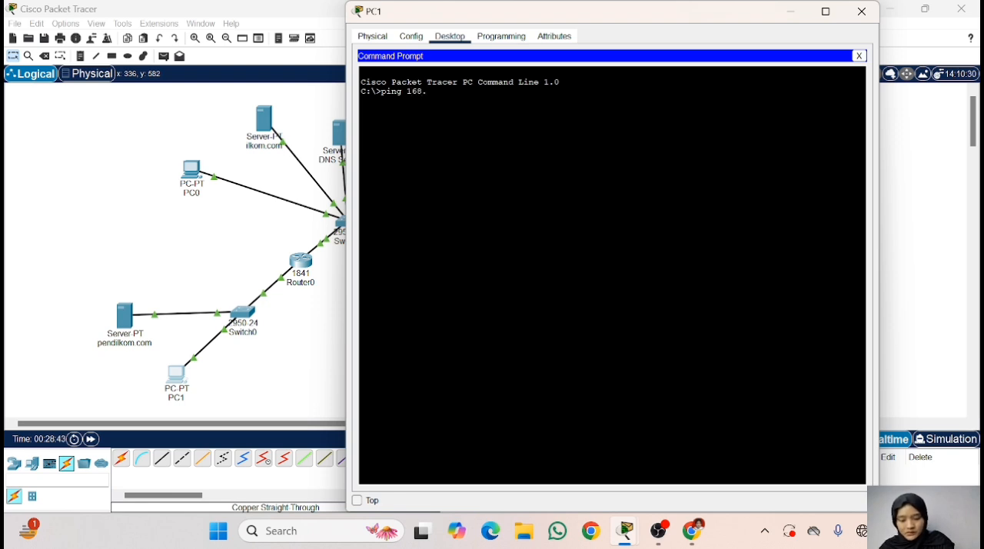
{"action": "key", "text": "BackSpace"}
{"action": "key", "text": "BackSpace"}
{"action": "key", "text": "BackSpace"}
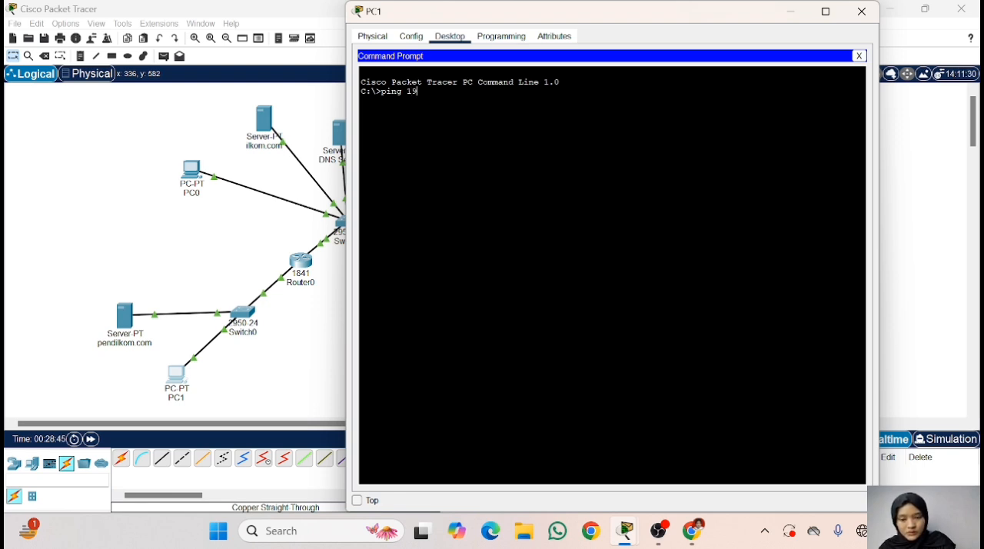
{"action": "type", "text": "168.123.4"}
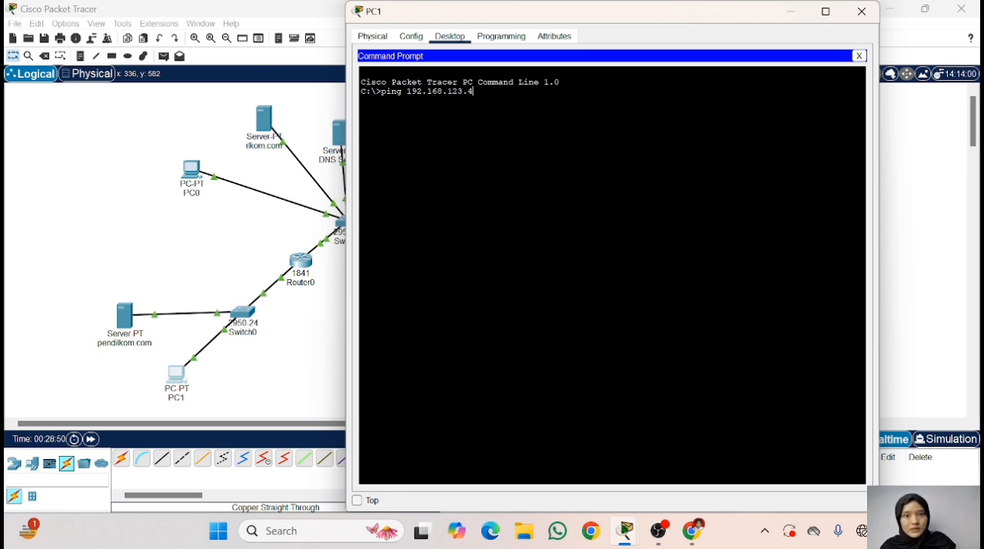
{"action": "key", "text": "Return"}
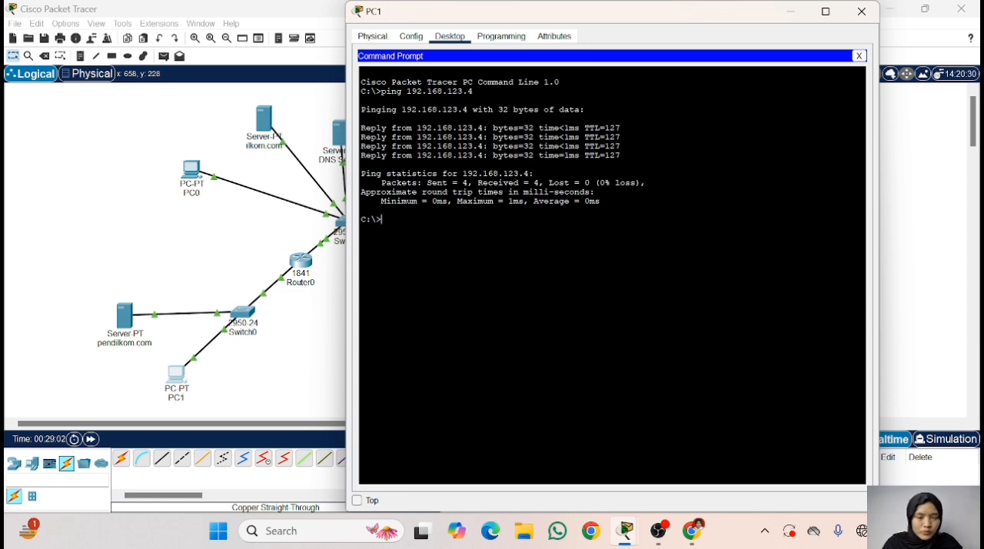
- Review the assignment instructions in Chrome, return to Cisco Packet Tracer, and close PC1's Command Prompt and window
{"action": "left_click", "coordinate": [692, 530]}
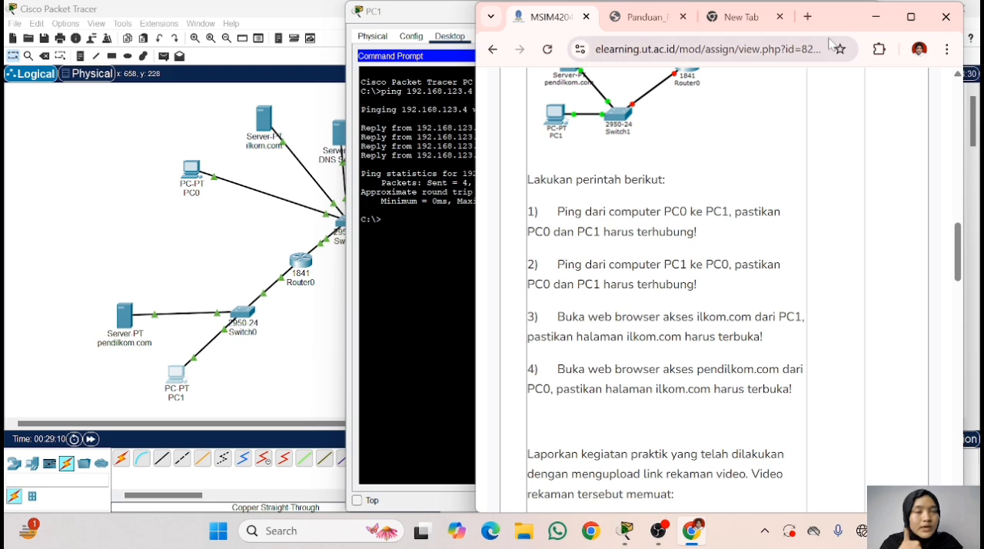
{"action": "left_click", "coordinate": [876, 16]}
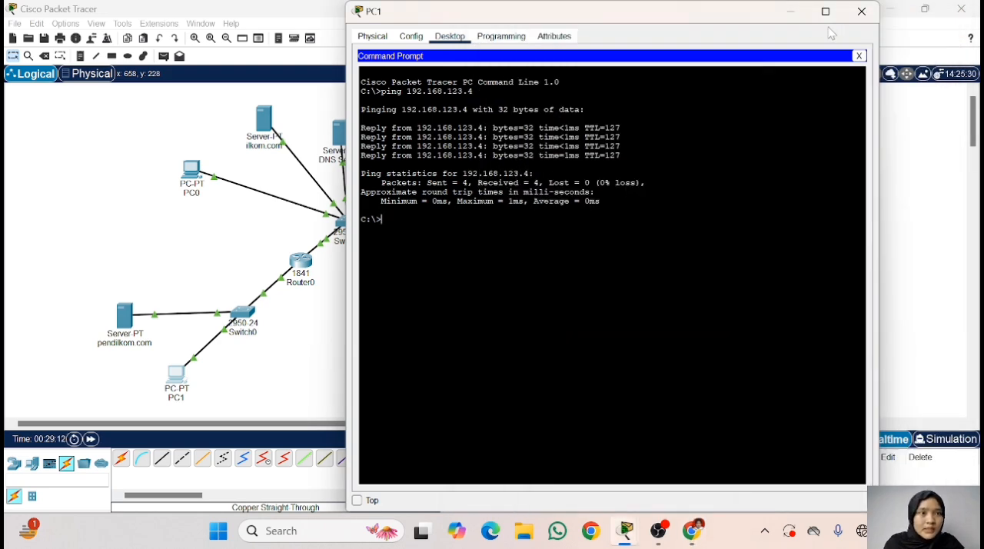
{"action": "left_click", "coordinate": [860, 56]}
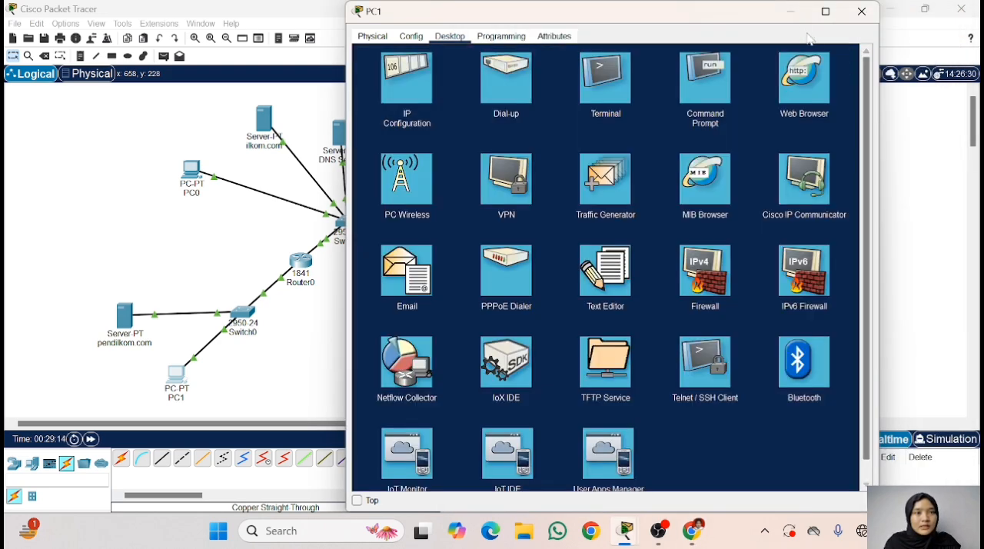
{"action": "left_click", "coordinate": [862, 11]}
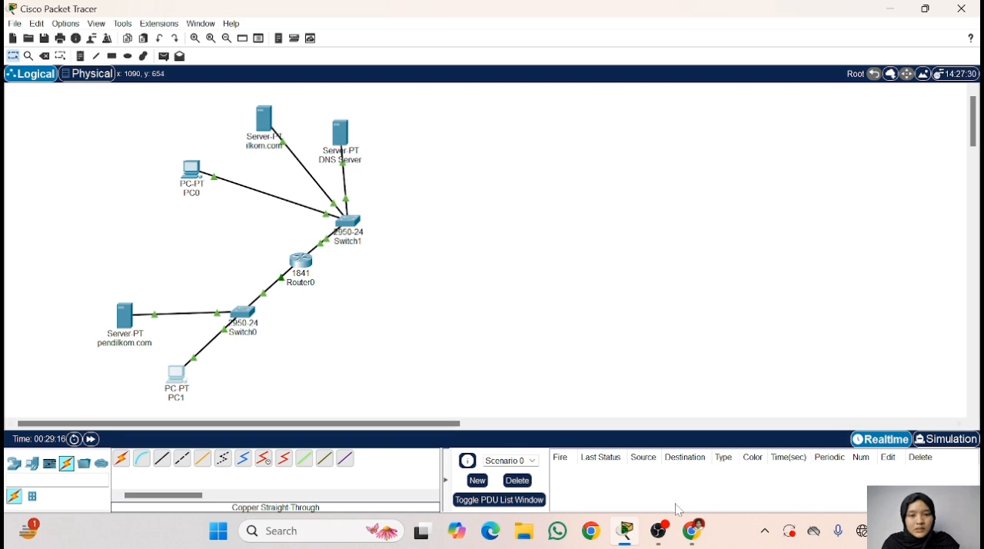
- Switch to Chrome, highlight the instruction about accessing ilkom.com from PC1, and return to Cisco Packet Tracer
{"action": "left_click", "coordinate": [693, 530]}
{"action": "left_click_drag", "start_coordinate": [558, 316], "coordinate": [734, 316]}
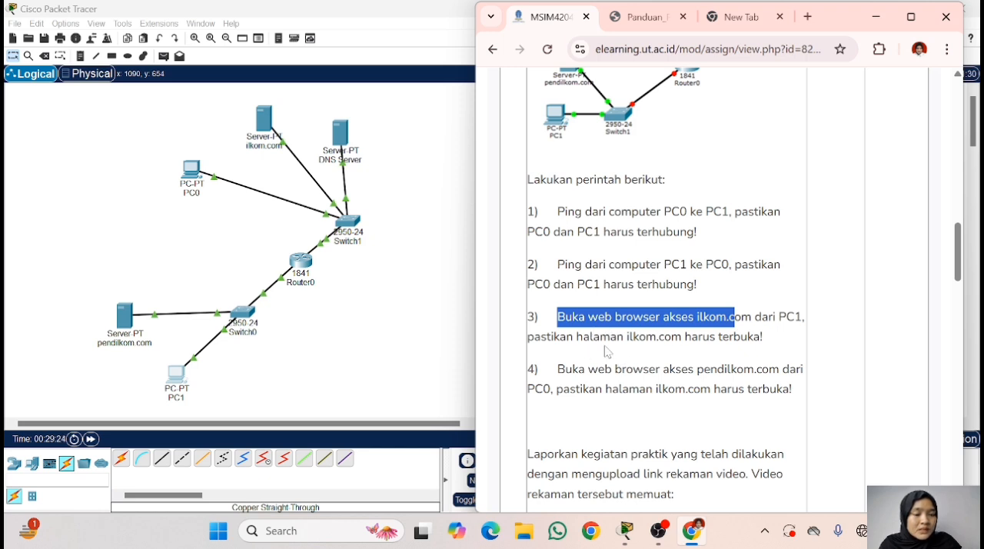
{"action": "left_click", "coordinate": [868, 24]}
- Load ilkom.com in PC1's Web Browser, rechecking the assignment instruction in Chrome
{"action": "left_click", "coordinate": [178, 375]}
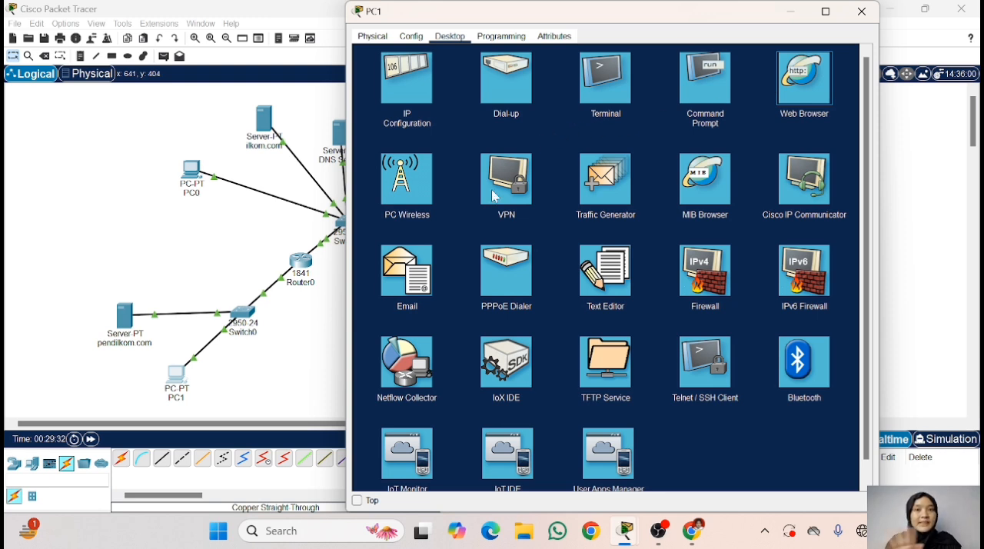
{"action": "mouse_move", "coordinate": [624, 543]}
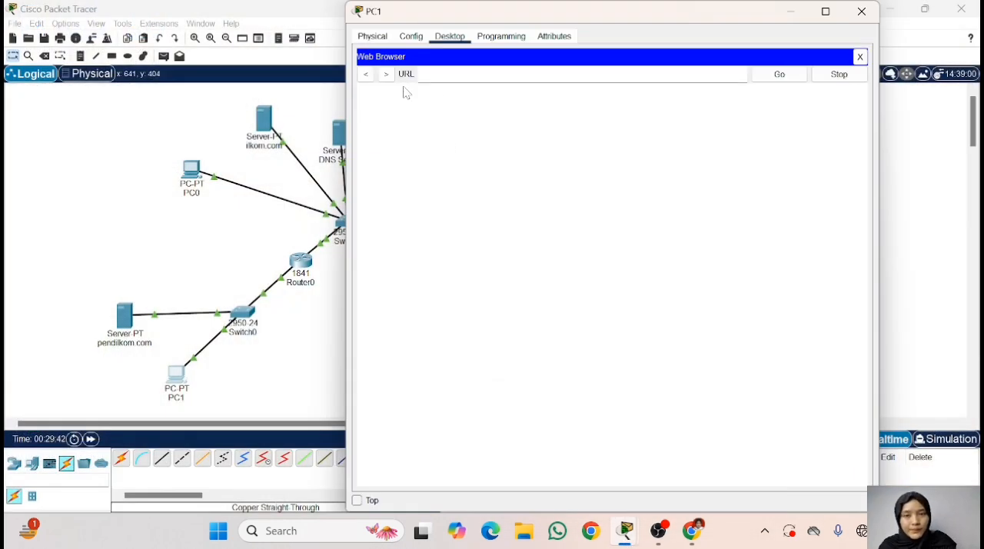
{"action": "left_click", "coordinate": [692, 539]}
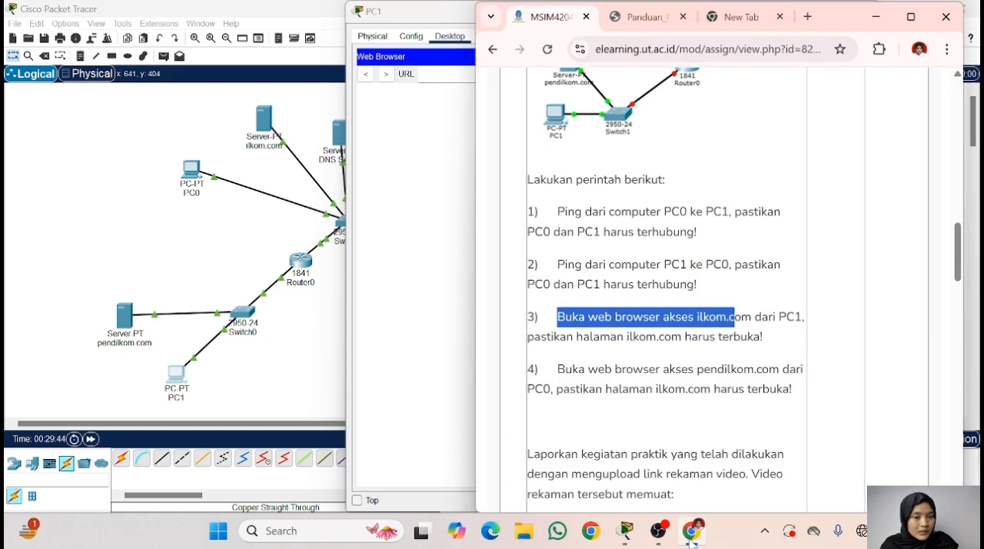
{"action": "left_click", "coordinate": [692, 538]}
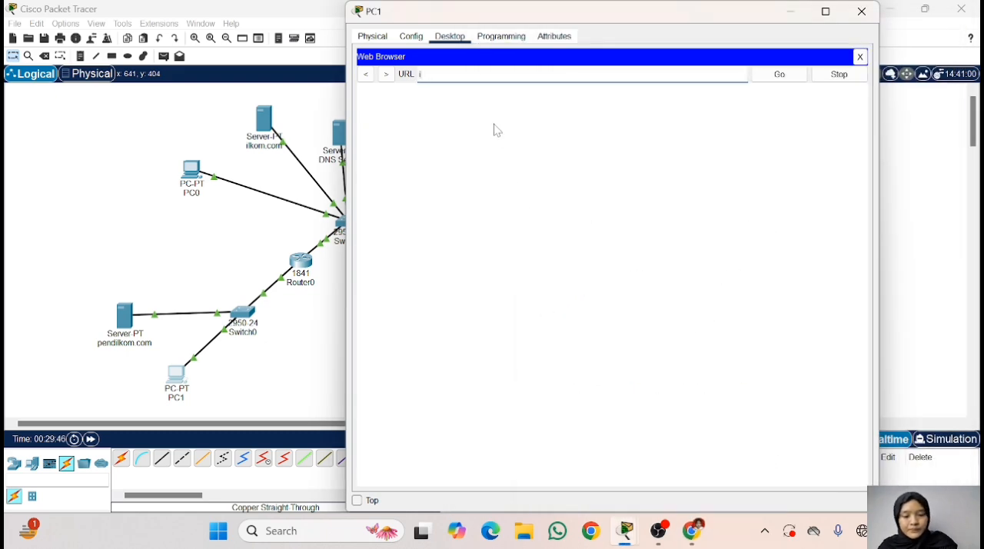
{"action": "type", "text": "m.com"}
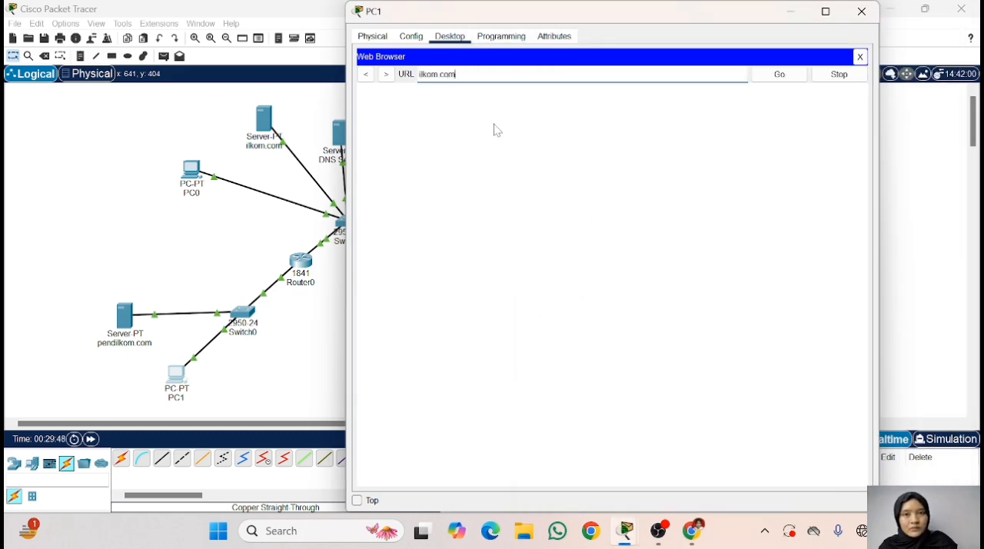
{"action": "left_click", "coordinate": [764, 75]}
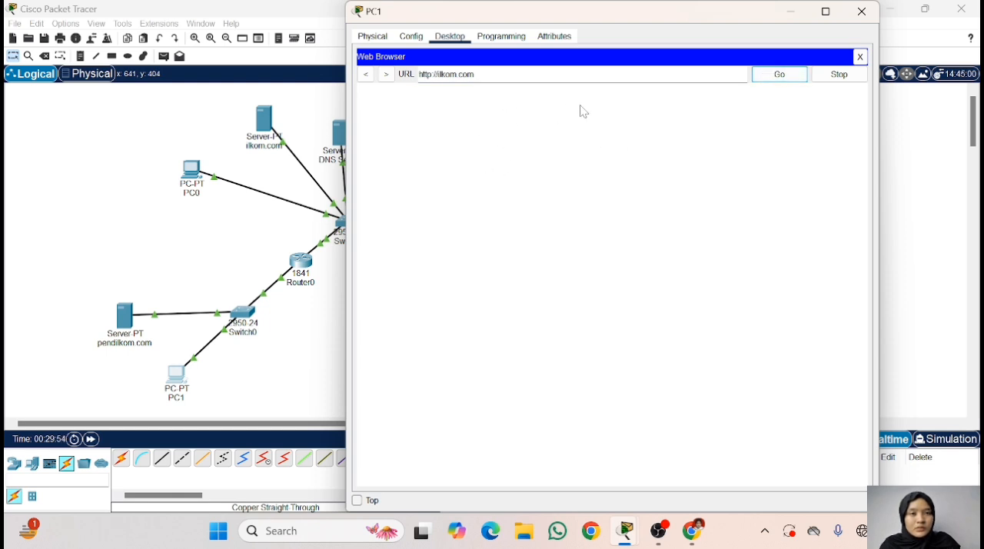
{"action": "left_click", "coordinate": [776, 77]}
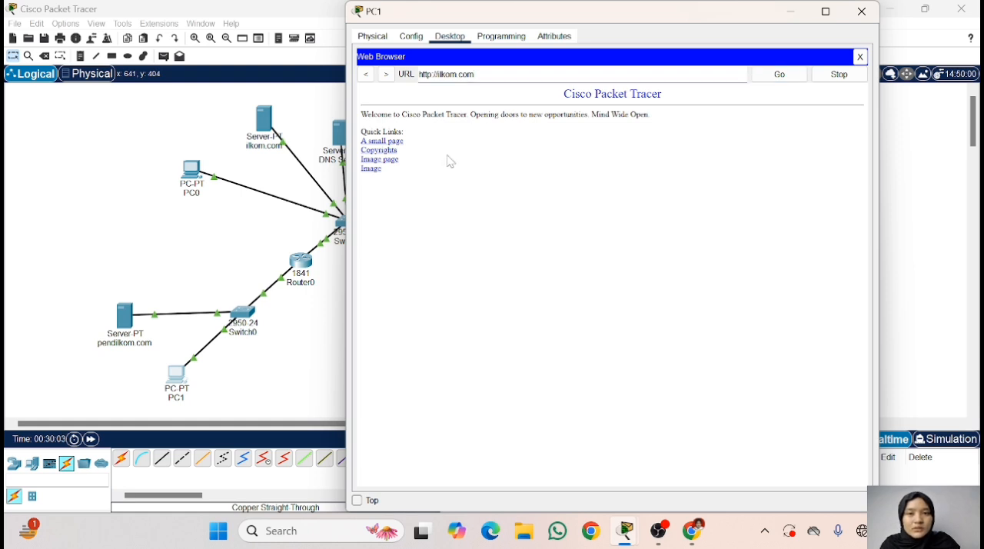
- Clear the URL in PC1's Web Browser and close the browser
{"action": "left_click_drag", "start_coordinate": [475, 74], "coordinate": [419, 74]}
{"action": "key", "text": "BackSpace"}
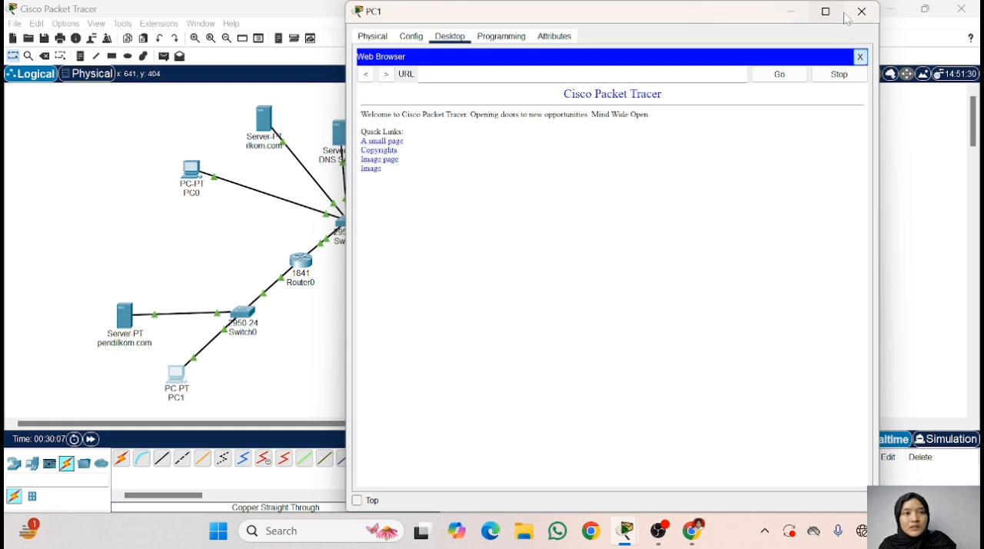
{"action": "left_click", "coordinate": [860, 57]}
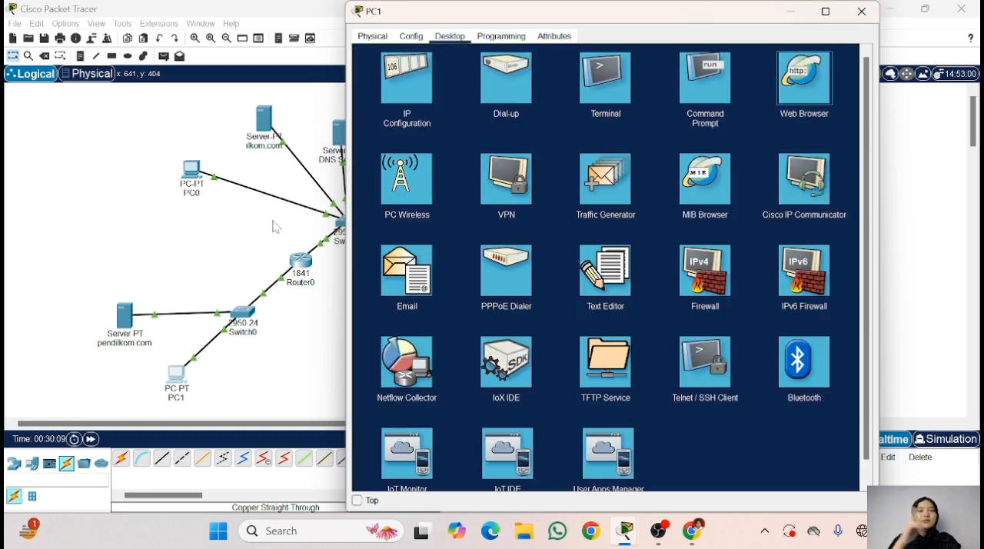
- Recheck the web access instructions in Chrome, return to Cisco Packet Tracer, and load ilkom.com again in PC1's Web Browser
{"action": "left_click", "coordinate": [698, 535]}
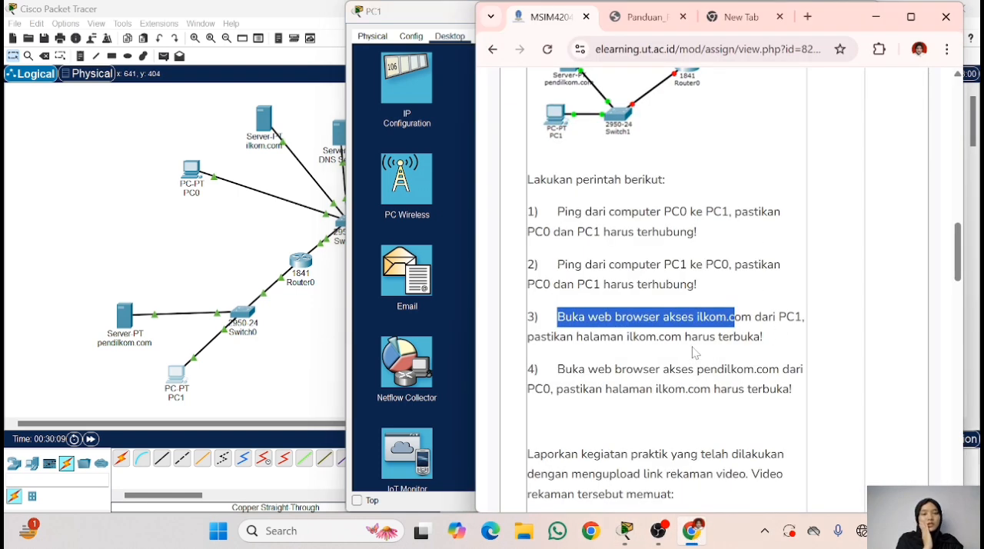
{"action": "left_click", "coordinate": [876, 17]}
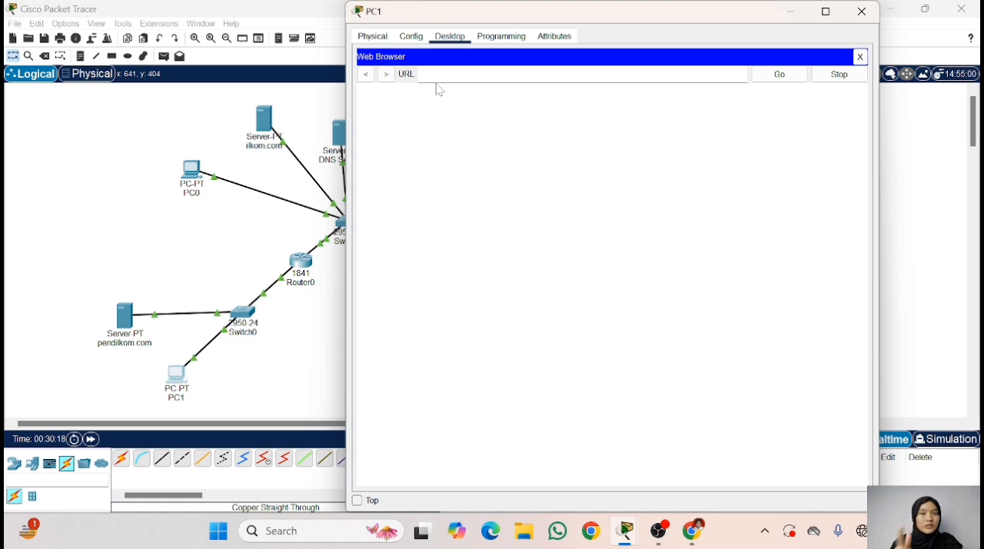
{"action": "type", "text": "om.com"}
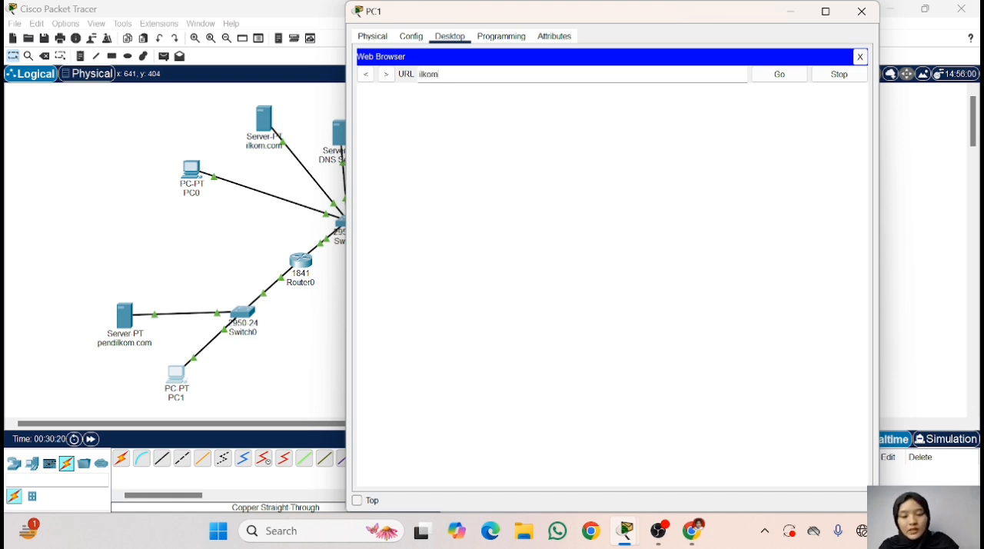
{"action": "left_click", "coordinate": [779, 75]}
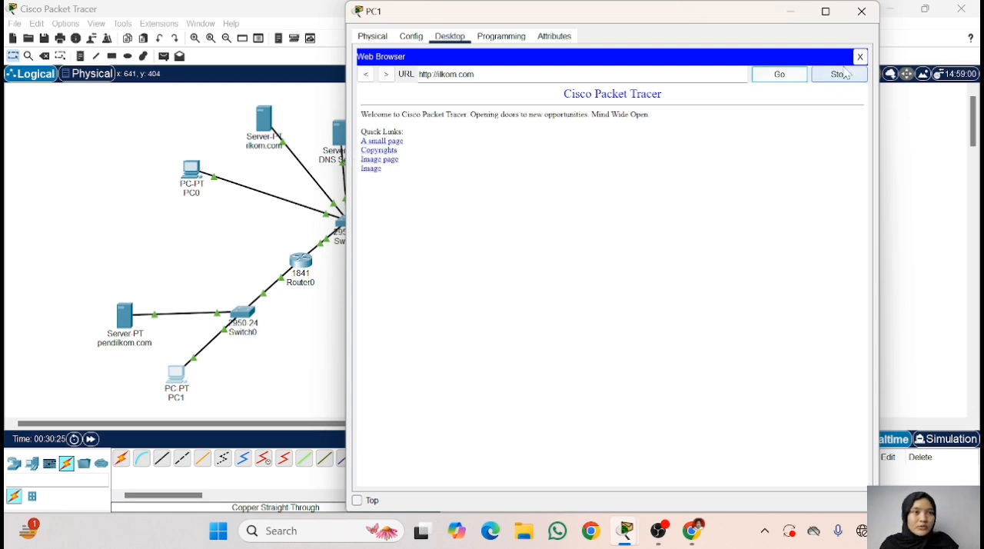
- Close PC1's Web Browser and device window, and review the web access instructions in Chrome before returning to Cisco Packet Tracer
{"action": "left_click", "coordinate": [862, 12]}
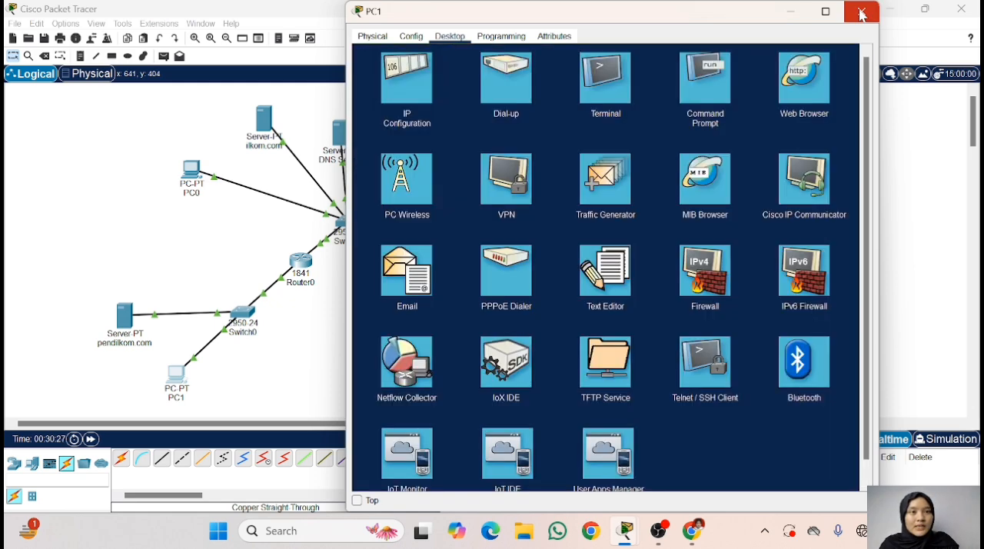
{"action": "left_click", "coordinate": [862, 12]}
{"action": "left_click", "coordinate": [690, 538]}
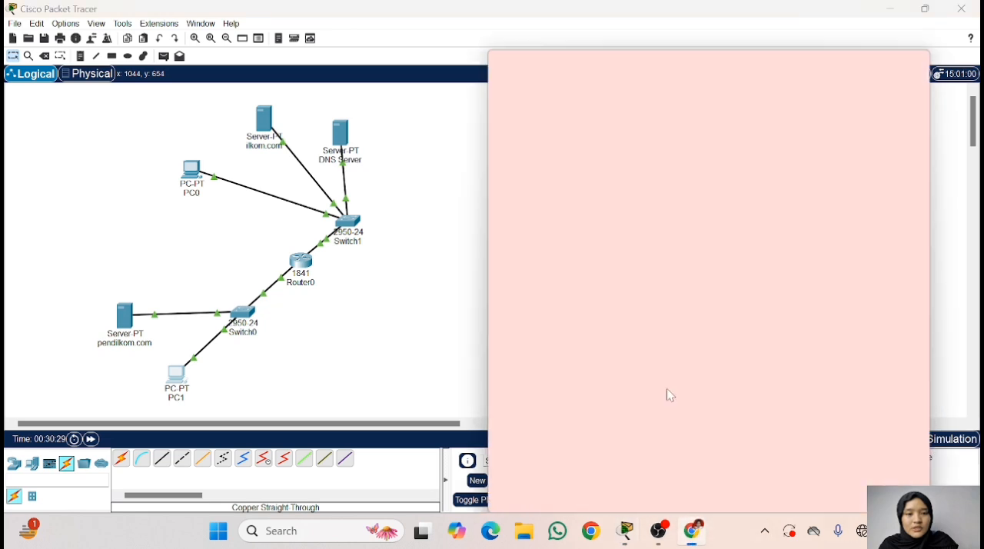
{"action": "scroll", "coordinate": [644, 323], "scroll_direction": "down", "scroll_amount": 2}
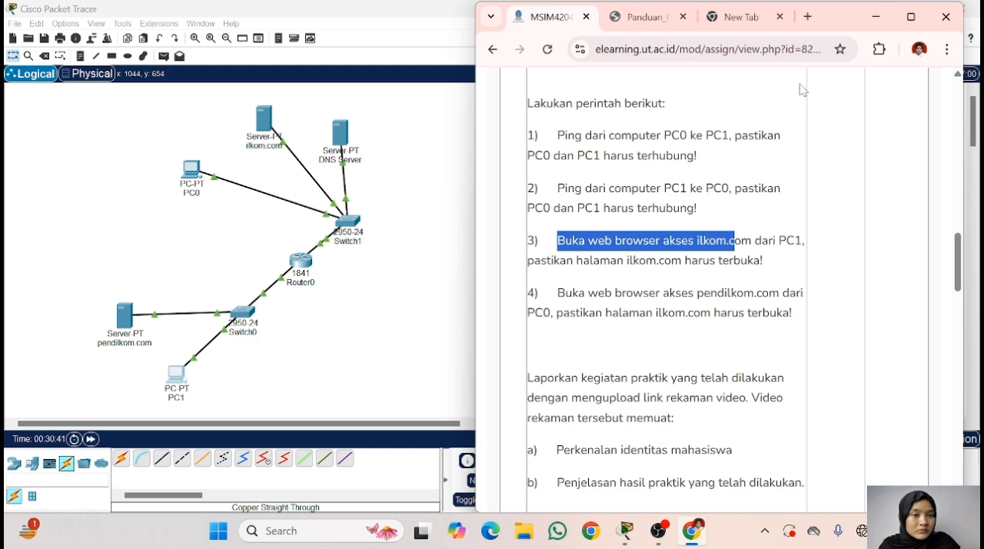
{"action": "left_click", "coordinate": [875, 17]}
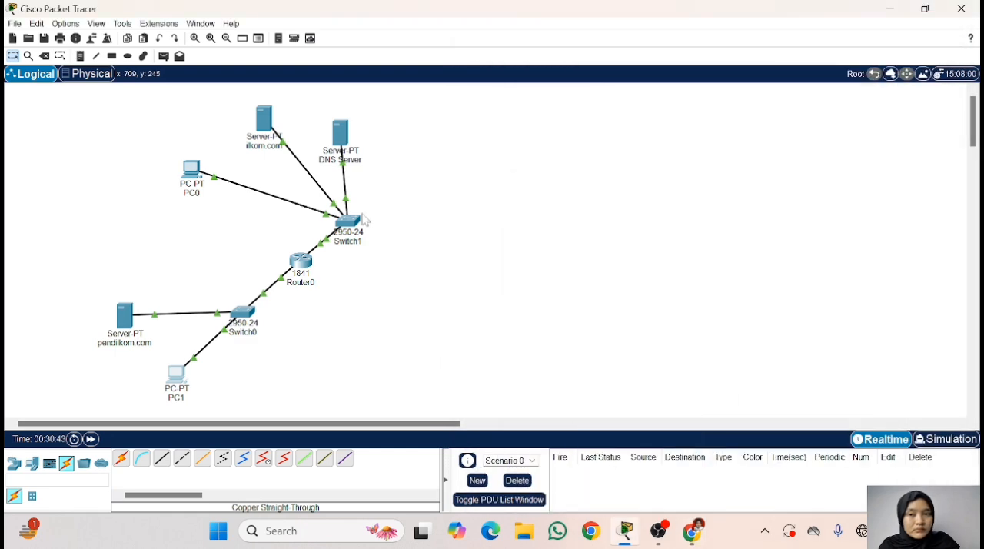
- Inspect the ilkom.com server's global settings, close its window, and recheck the assignment instructions in Chrome
{"action": "left_click", "coordinate": [263, 122]}
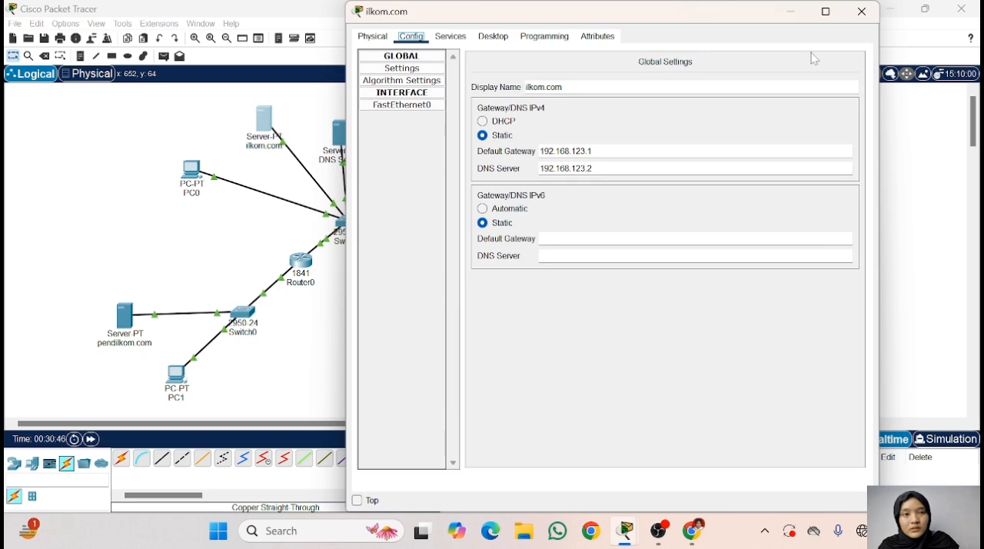
{"action": "left_click", "coordinate": [870, 11]}
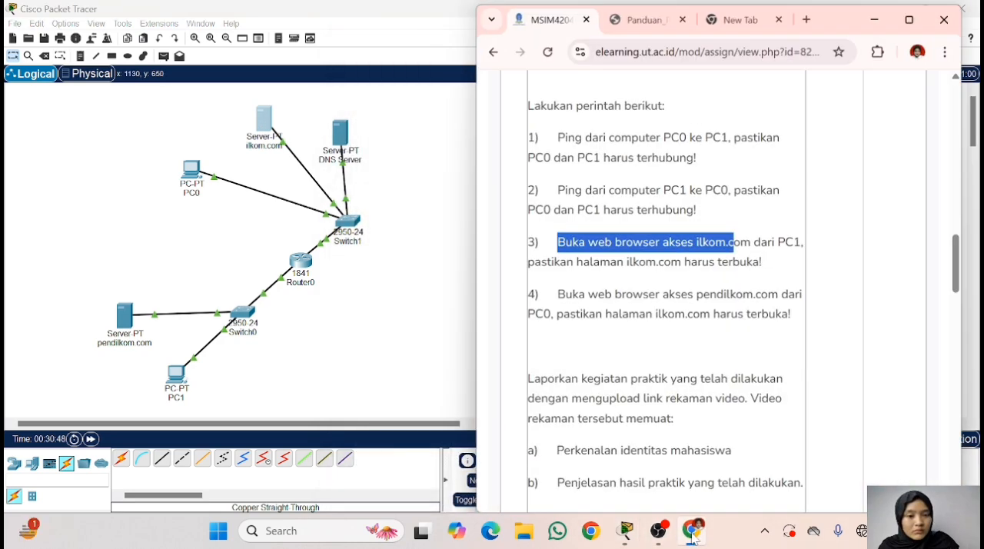
{"action": "left_click", "coordinate": [692, 532]}
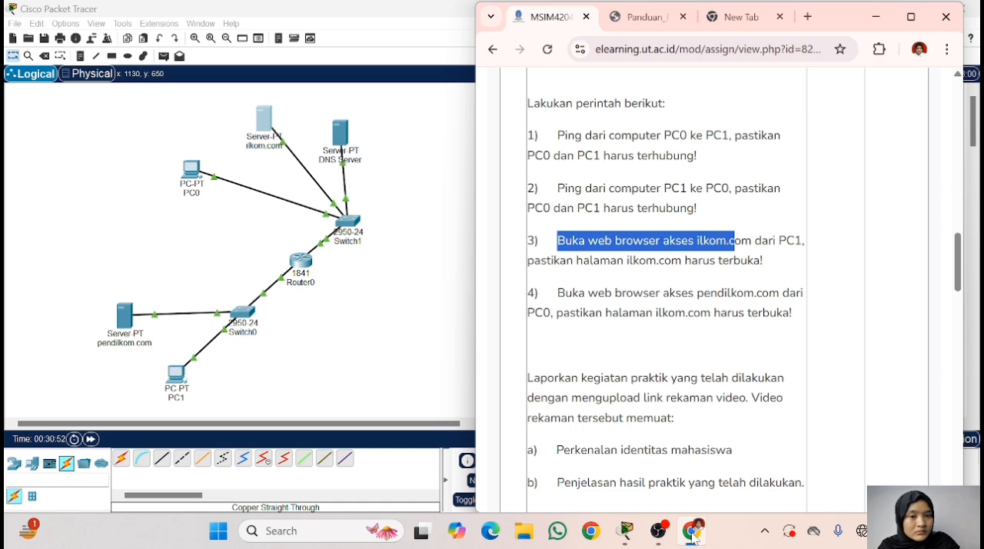
{"action": "left_click", "coordinate": [692, 532]}
- Load pendilkom.com in PC1's Web Browser, recheck the assignment in Chrome, and close PC1's window
{"action": "left_click", "coordinate": [176, 374]}
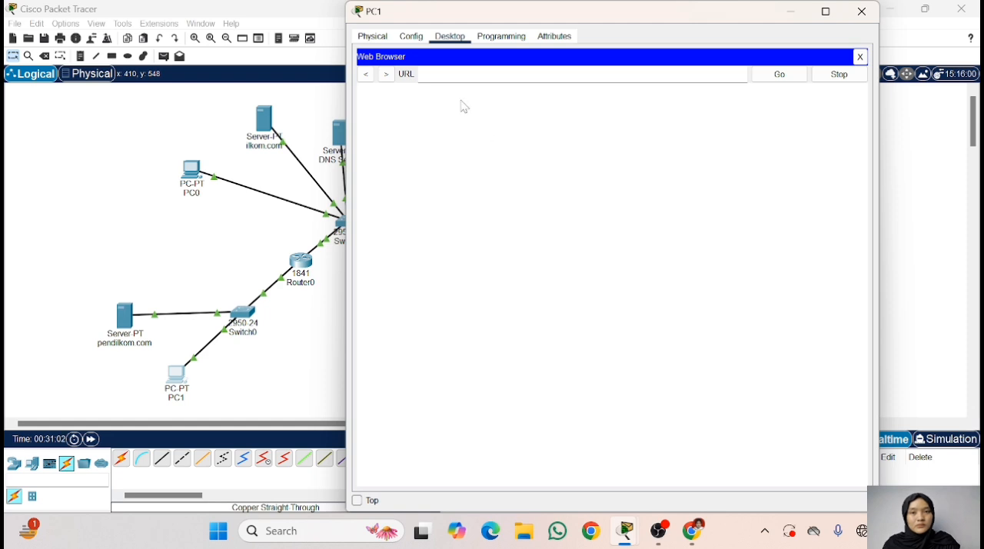
{"action": "type", "text": "ndilkom.com"}
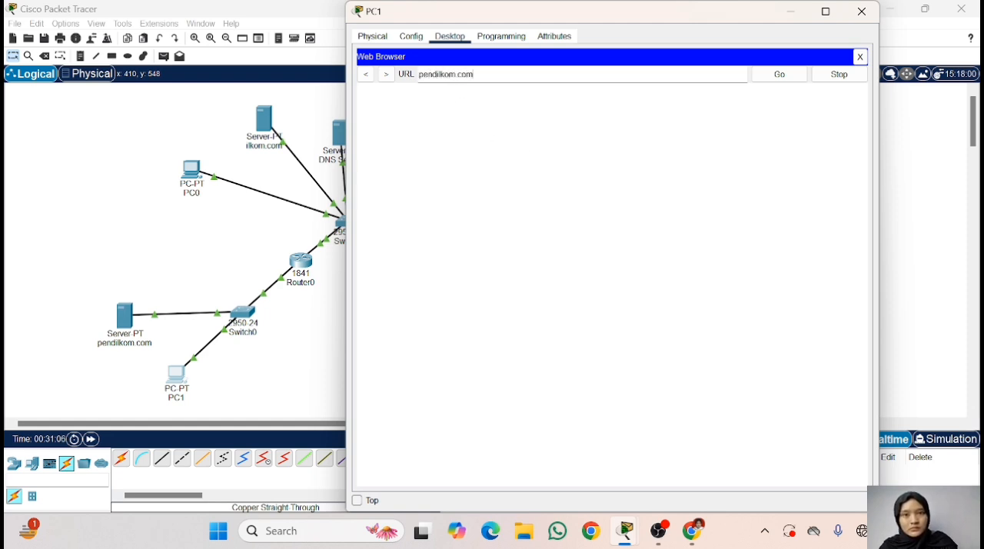
{"action": "left_click", "coordinate": [780, 74]}
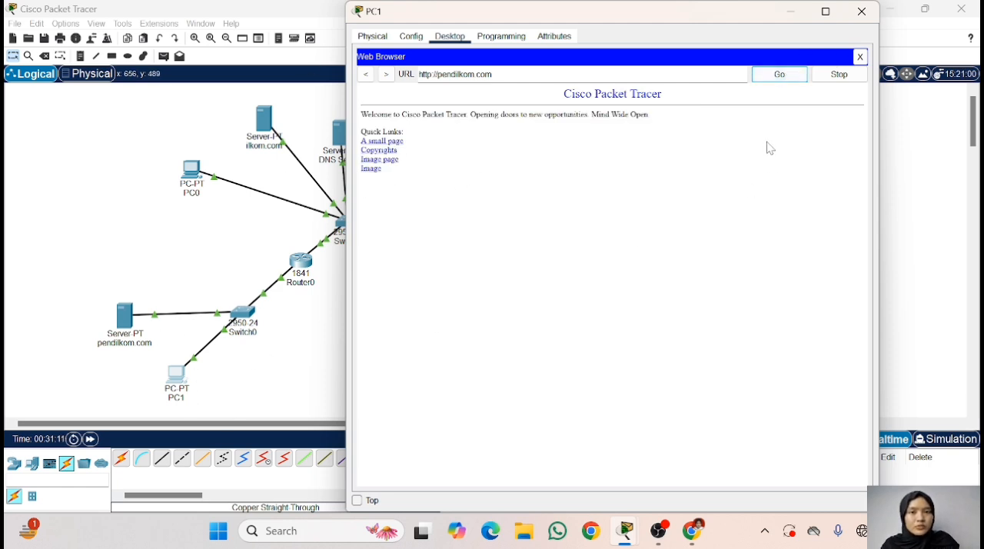
{"action": "left_click", "coordinate": [692, 531]}
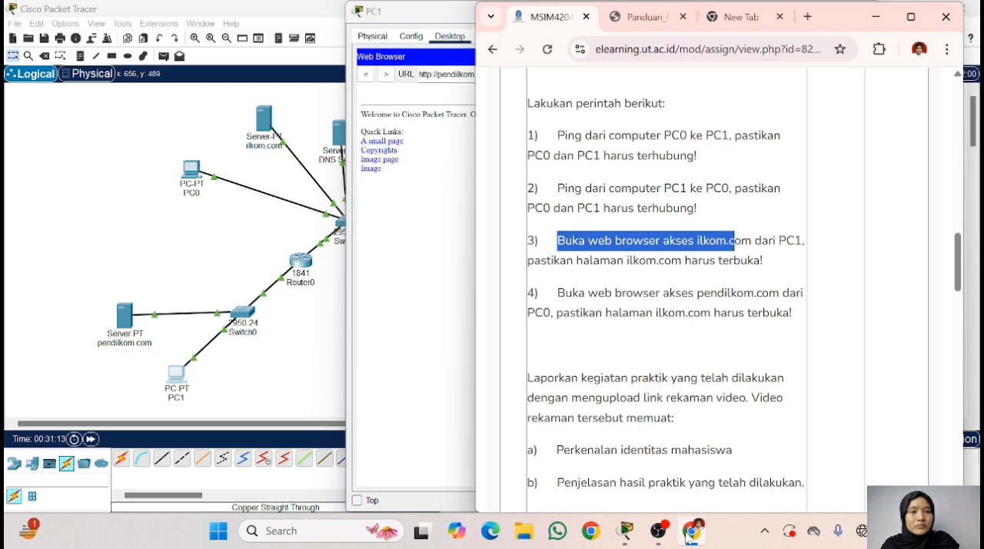
{"action": "left_click", "coordinate": [692, 530]}
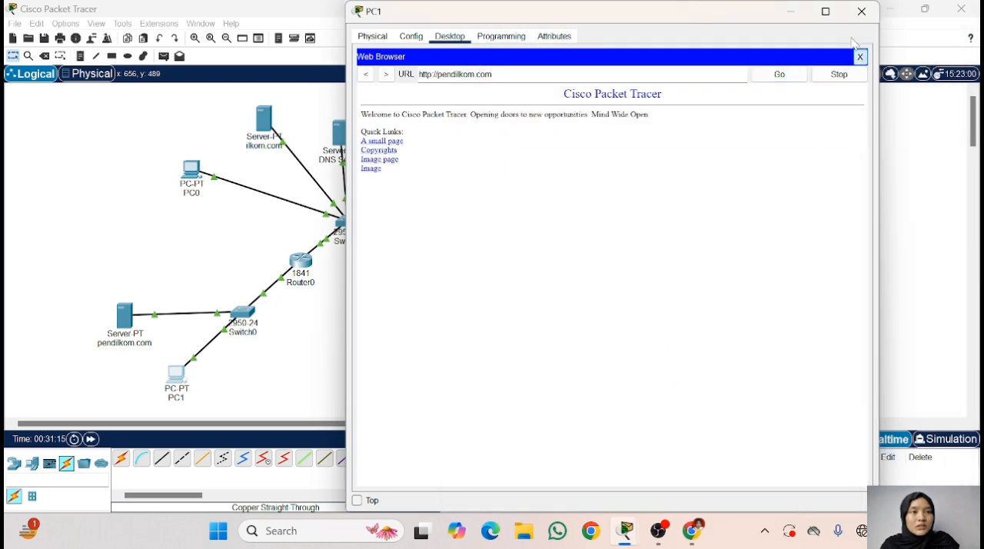
{"action": "left_click", "coordinate": [861, 11]}
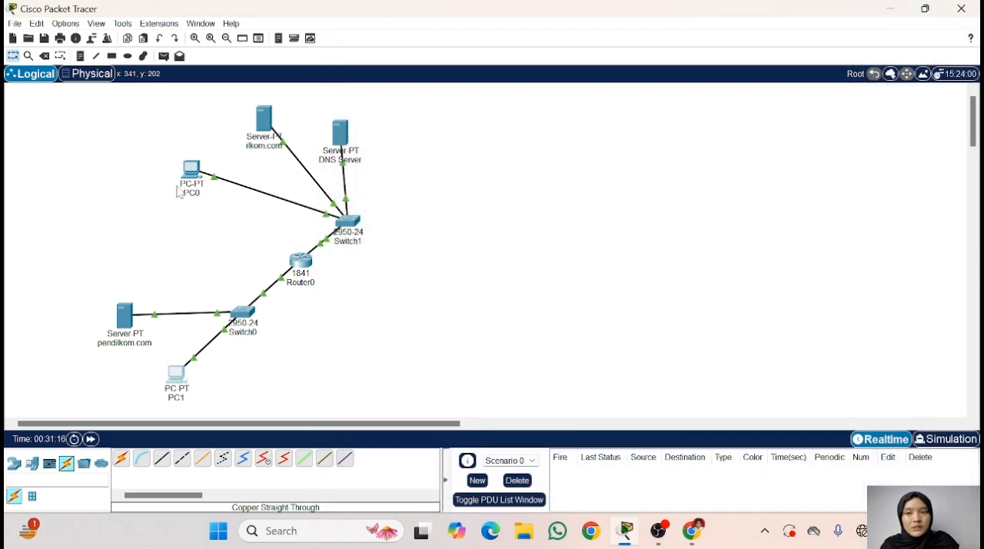
- Load ilkom.com in PC0's Web Browser after rechecking the assignment in Chrome, and view its Image page before returning to the homepage
{"action": "left_click", "coordinate": [185, 178]}
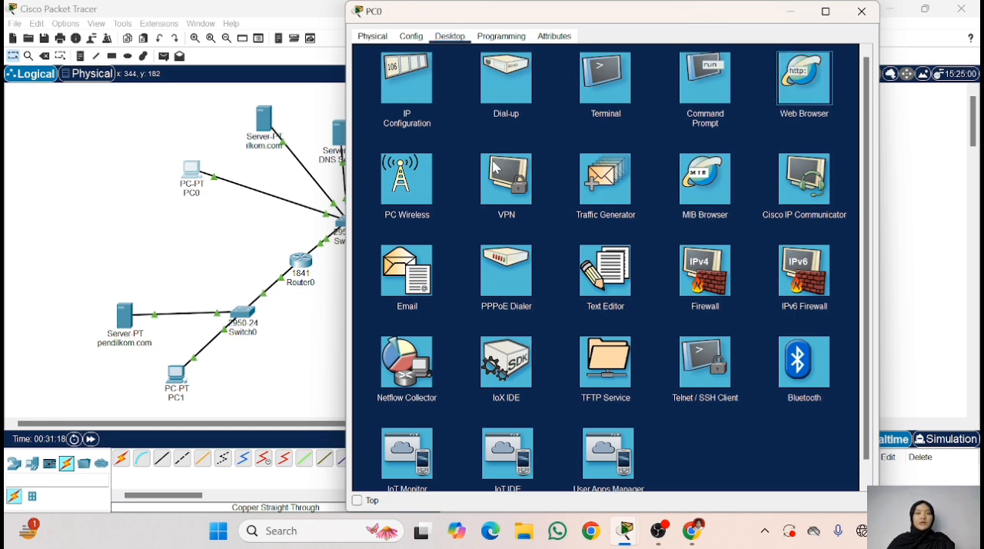
{"action": "left_click", "coordinate": [699, 529]}
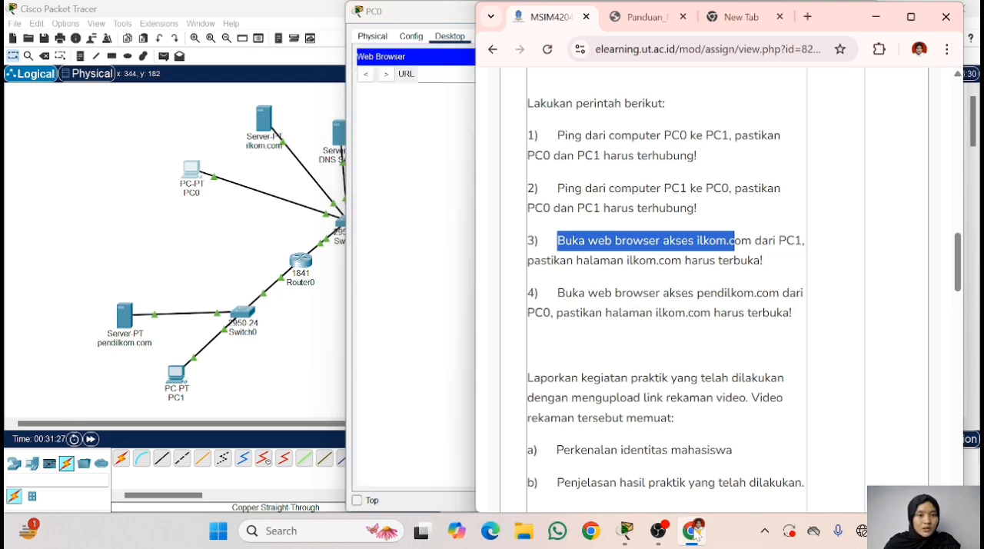
{"action": "left_click", "coordinate": [692, 531]}
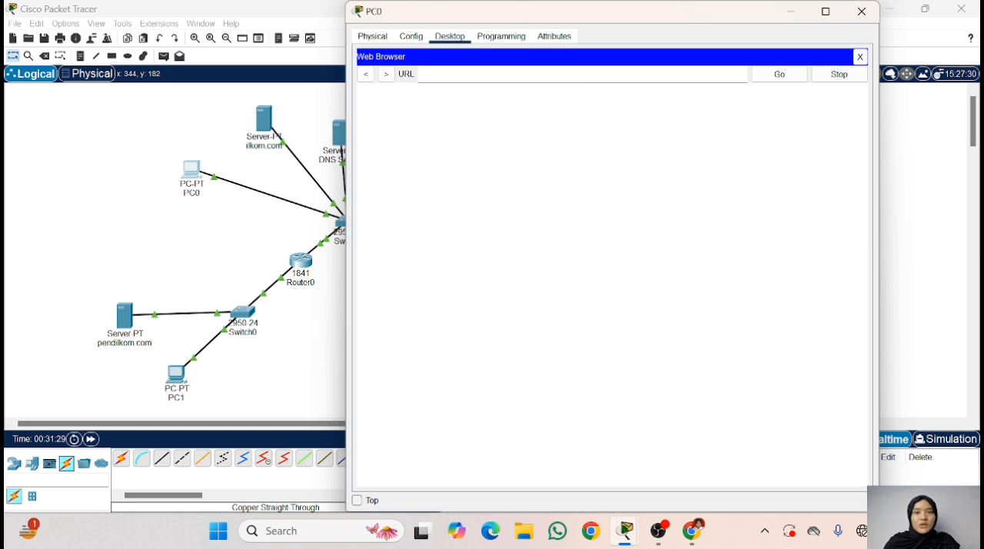
{"action": "type", "text": "ilkom.com"}
{"action": "left_click", "coordinate": [779, 75]}
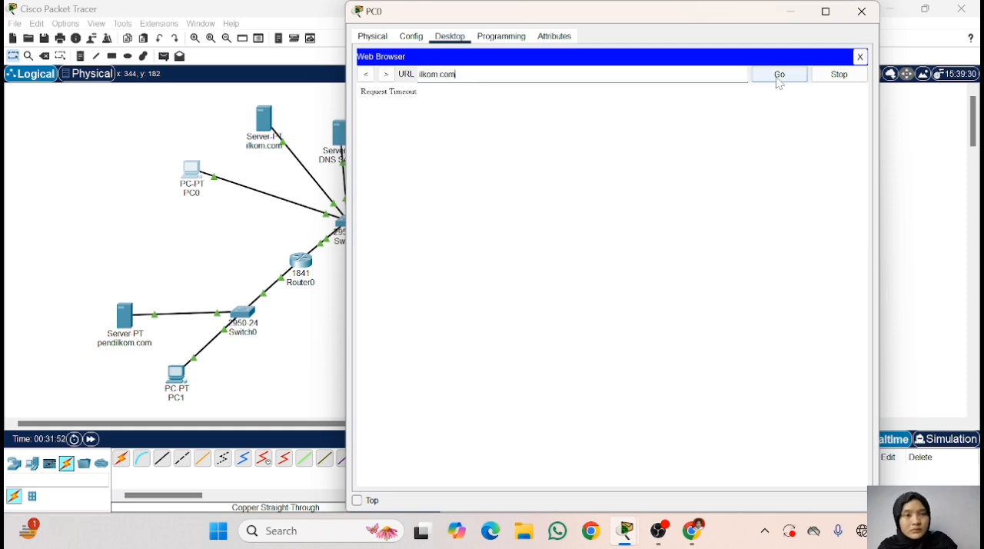
{"action": "left_click", "coordinate": [779, 76]}
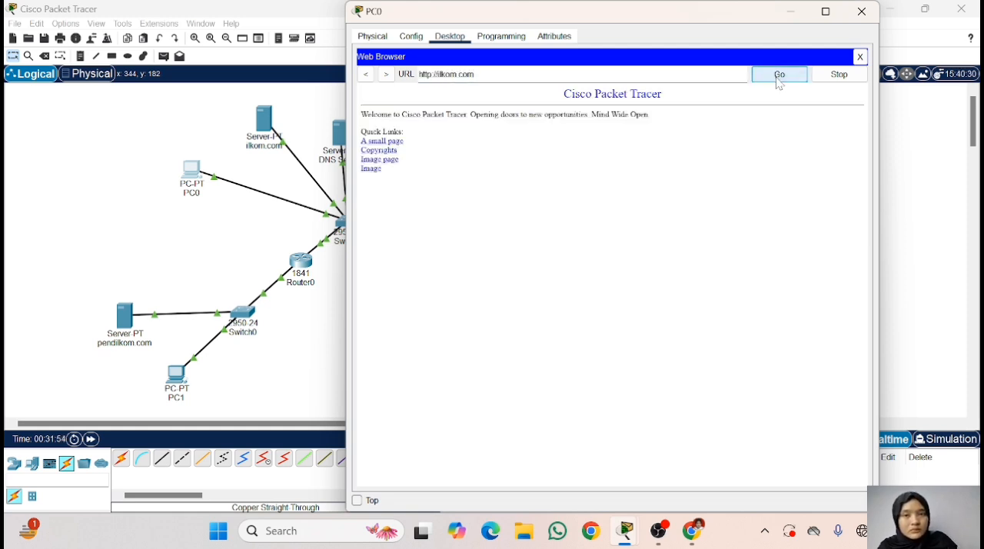
{"action": "left_click", "coordinate": [392, 160]}
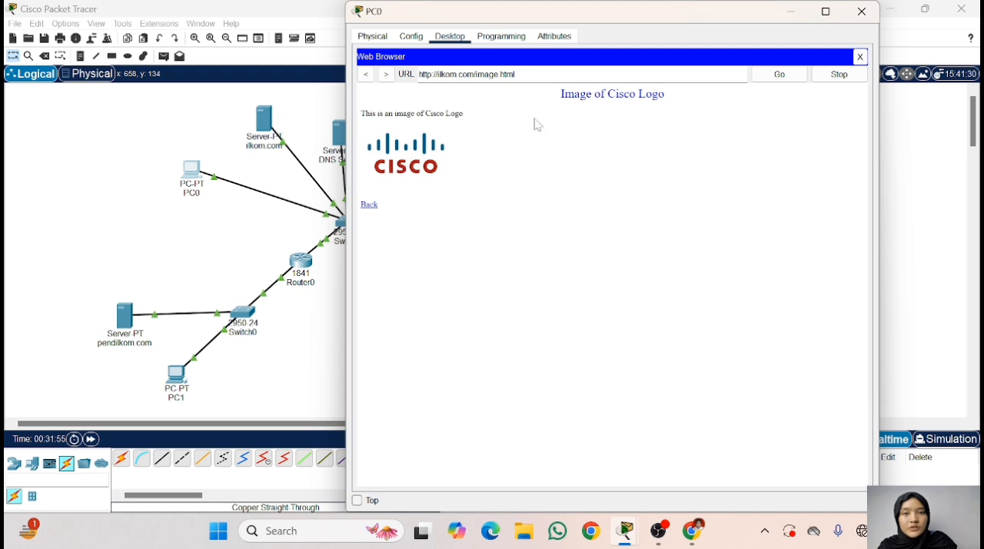
{"action": "left_click", "coordinate": [366, 74]}
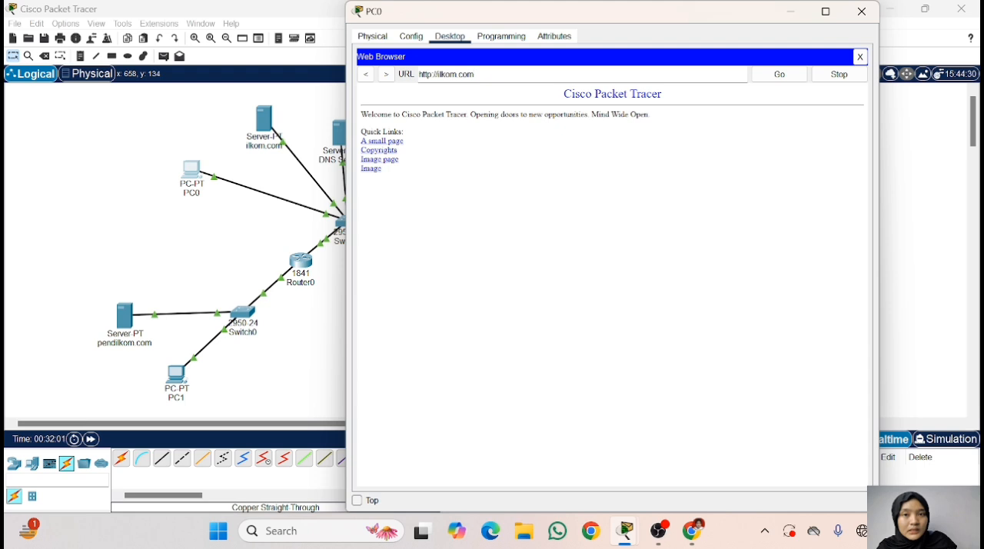
- Recheck the pendilkom.com instruction in Chrome, return to Cisco Packet Tracer, and load pendilkom.com in PC0's Web Browser
{"action": "left_click_drag", "start_coordinate": [476, 74], "coordinate": [418, 75]}
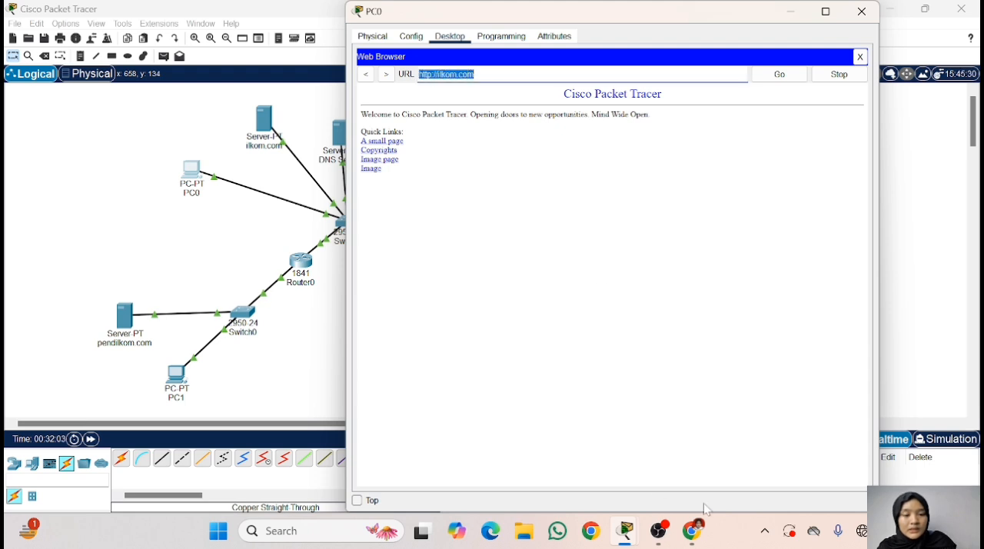
{"action": "left_click", "coordinate": [694, 532]}
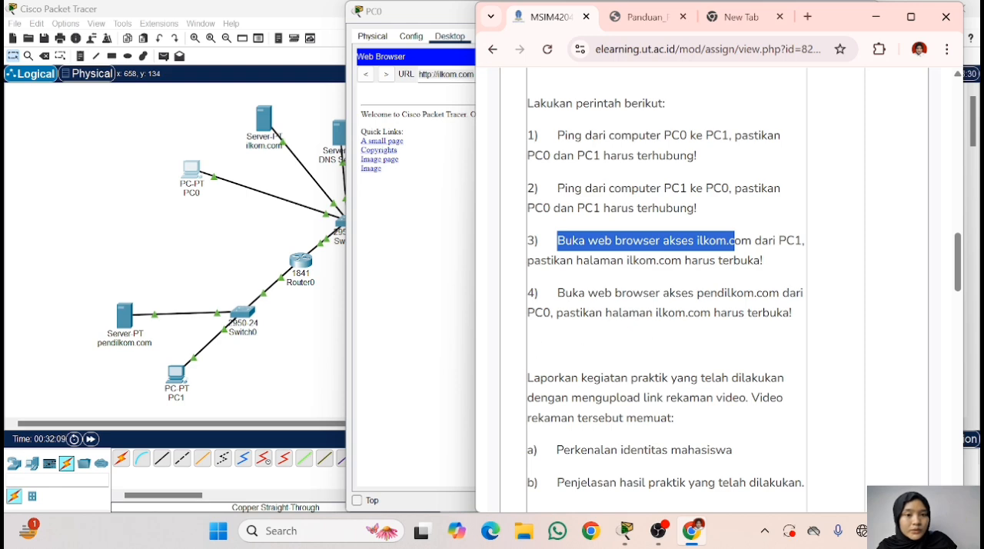
{"action": "left_click", "coordinate": [876, 16]}
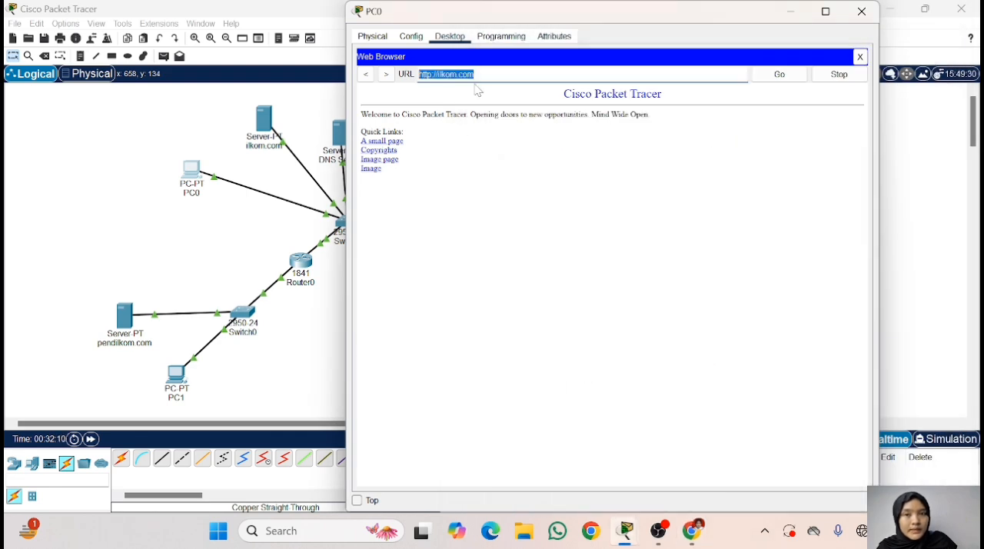
{"action": "type", "text": "ndi"}
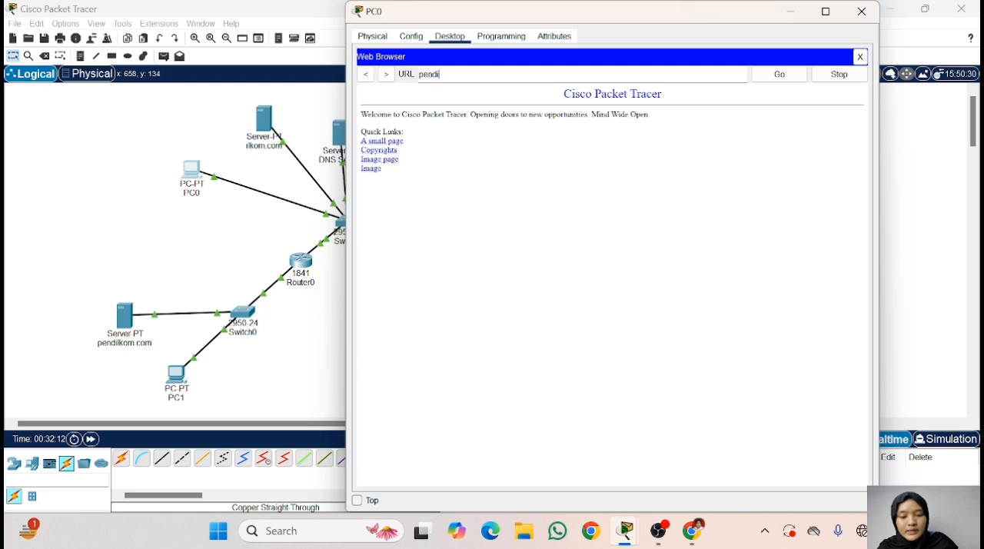
{"action": "type", "text": "lkom.com"}
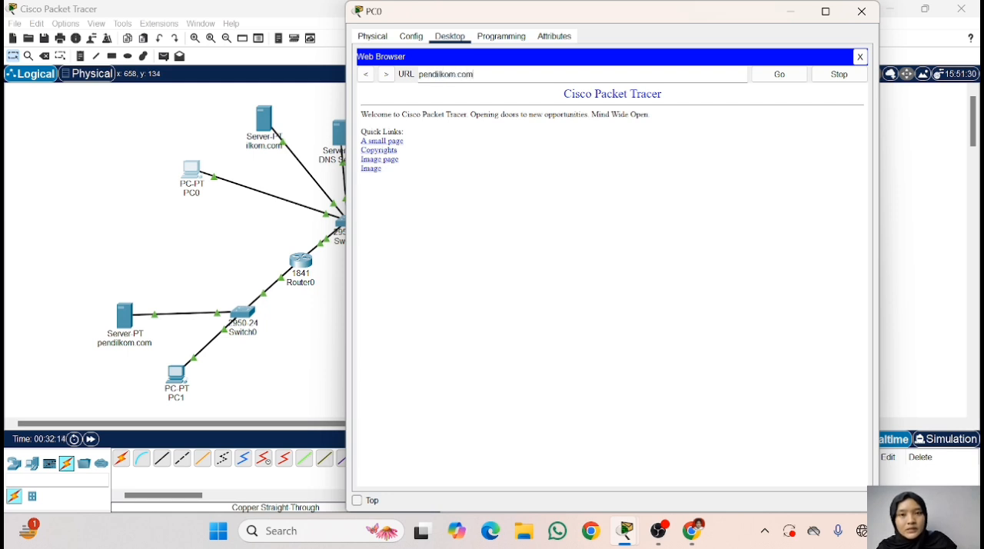
{"action": "left_click", "coordinate": [781, 79]}
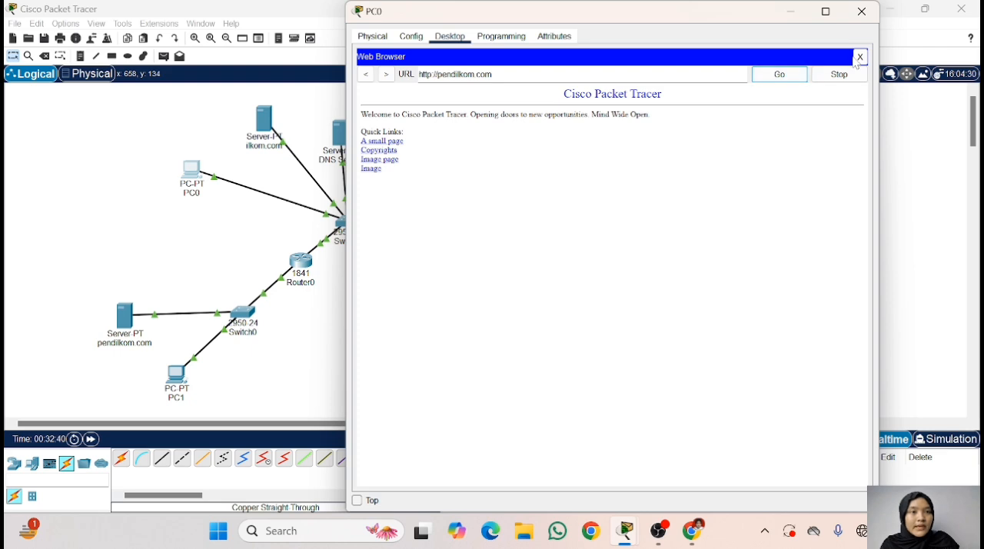
- Minimize PC0's window and Cisco Packet Tracer, and switch to OBS Studio
{"action": "left_click", "coordinate": [792, 12]}
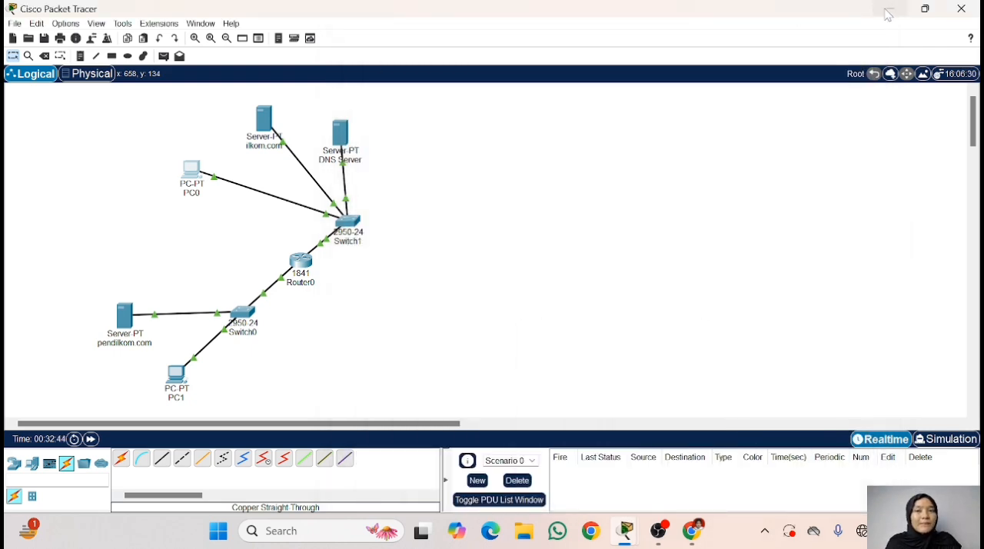
{"action": "left_click", "coordinate": [889, 12]}
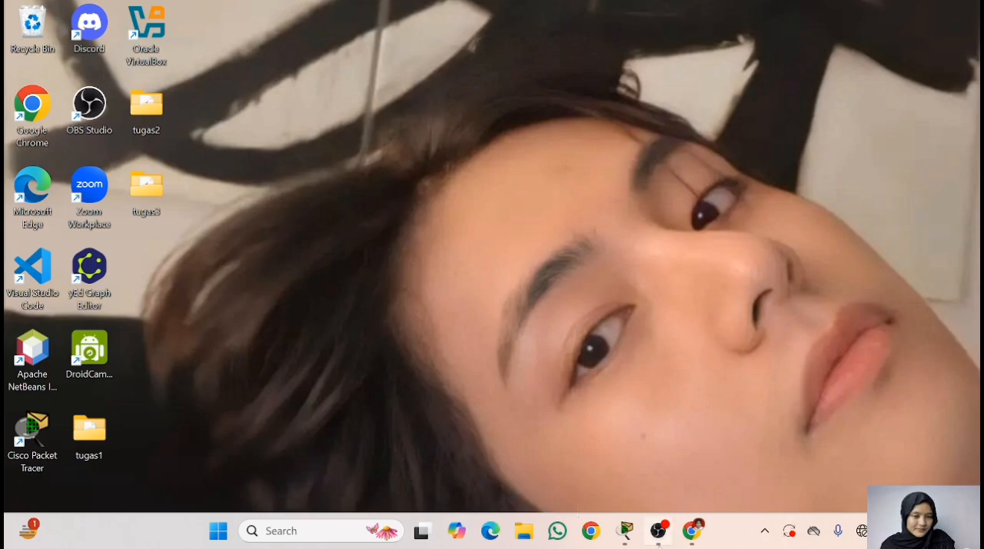
{"action": "left_click", "coordinate": [658, 531]}
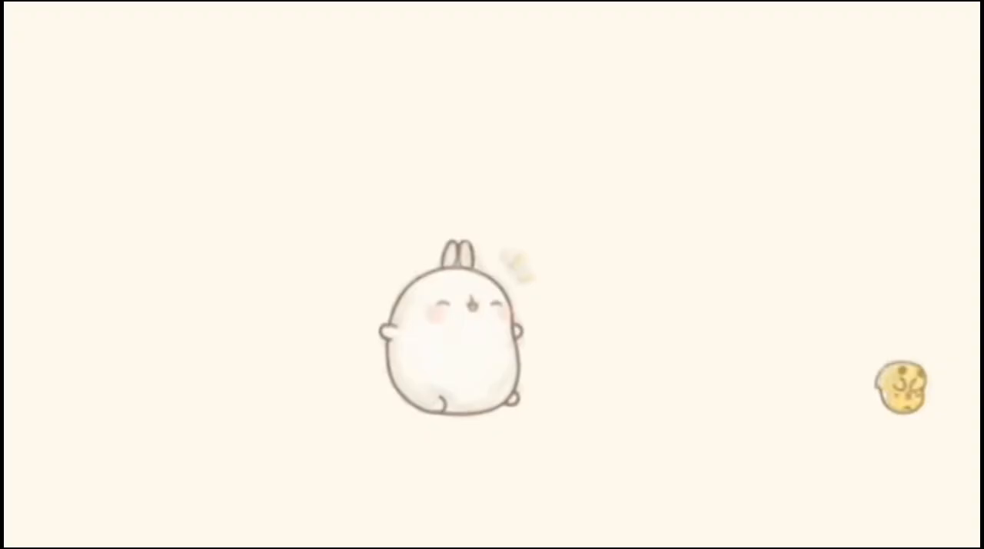